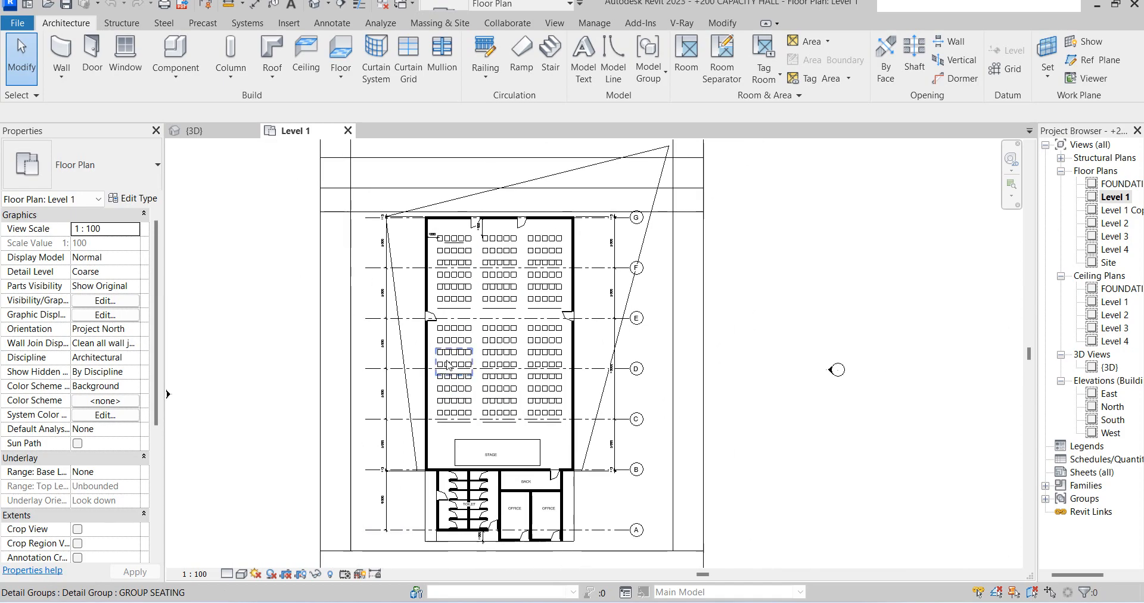
Review the round-table seating in the Level 1 Copy 1 floor plan and the row seating in the Level 1 floor plan.
{"action": "double_click", "coordinate": [1120, 210]}
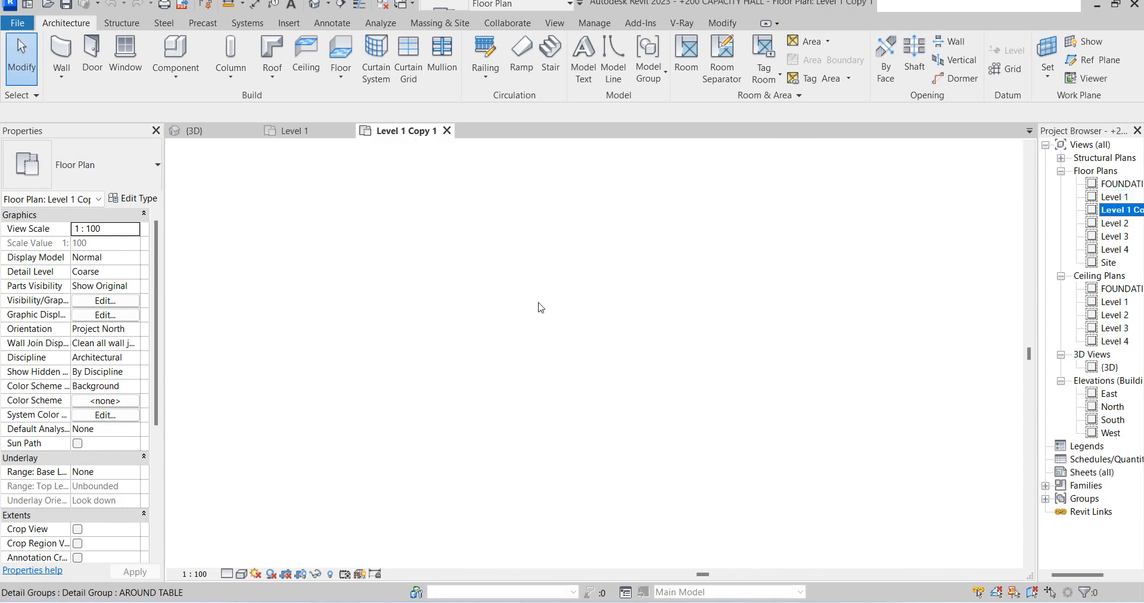
{"action": "scroll", "coordinate": [482, 356], "scroll_direction": "up", "scroll_amount": 2}
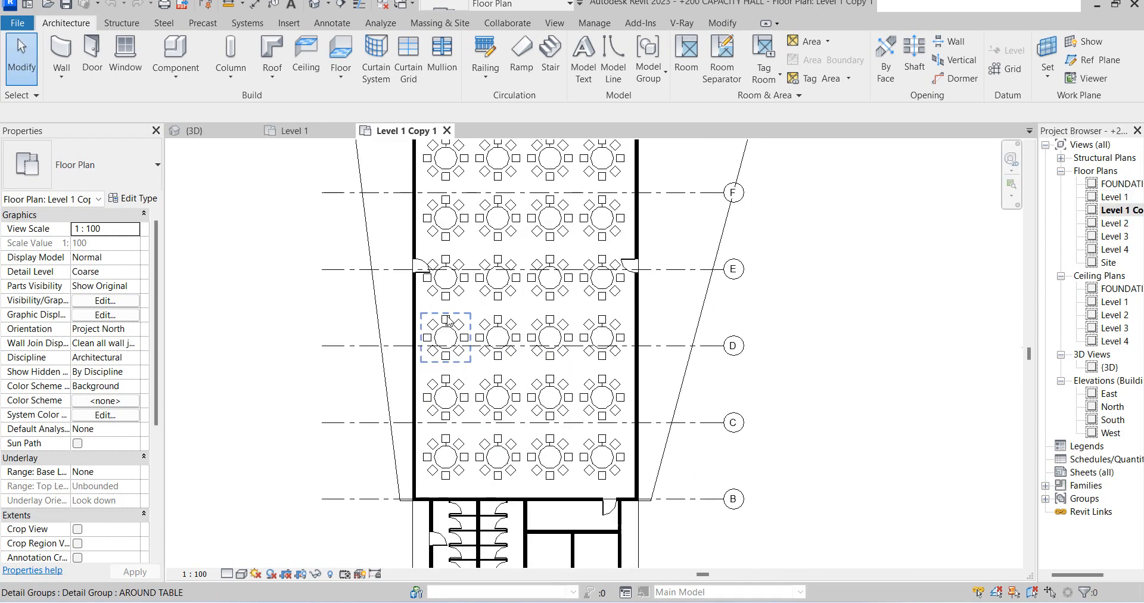
{"action": "scroll", "coordinate": [494, 333], "scroll_direction": "down", "scroll_amount": 3}
{"action": "scroll", "coordinate": [525, 337], "scroll_direction": "up", "scroll_amount": 2}
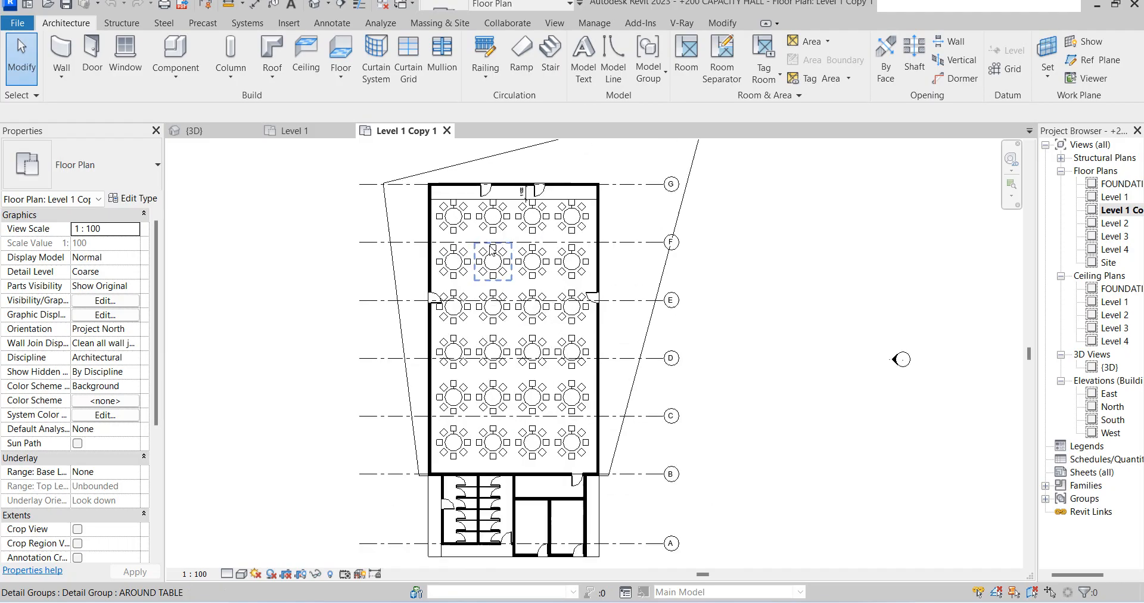
{"action": "scroll", "coordinate": [491, 321], "scroll_direction": "down", "scroll_amount": 3}
{"action": "scroll", "coordinate": [467, 327], "scroll_direction": "up", "scroll_amount": 1}
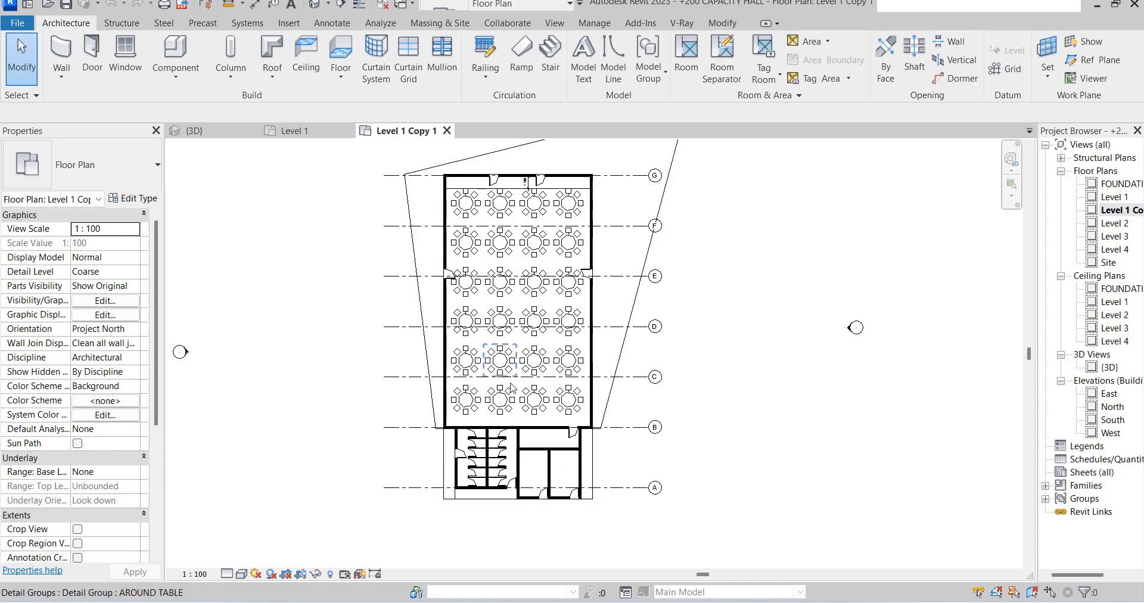
{"action": "scroll", "coordinate": [511, 369], "scroll_direction": "up", "scroll_amount": 1}
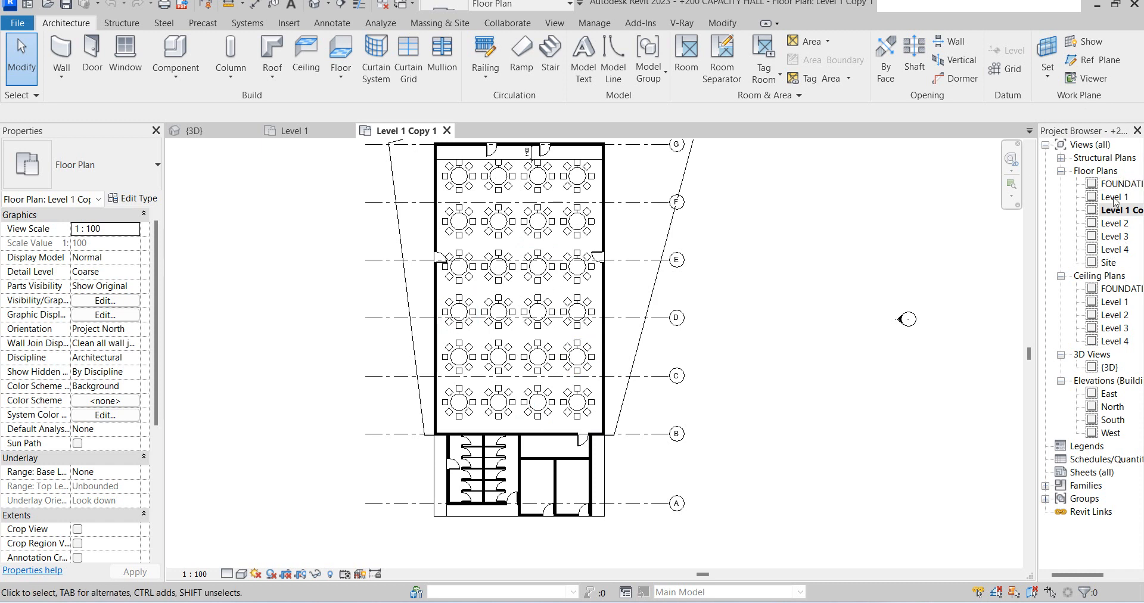
{"action": "double_click", "coordinate": [1113, 197]}
{"action": "scroll", "coordinate": [465, 424], "scroll_direction": "up", "scroll_amount": 2}
{"action": "scroll", "coordinate": [534, 373], "scroll_direction": "down", "scroll_amount": 3}
{"action": "scroll", "coordinate": [575, 392], "scroll_direction": "up", "scroll_amount": 2}
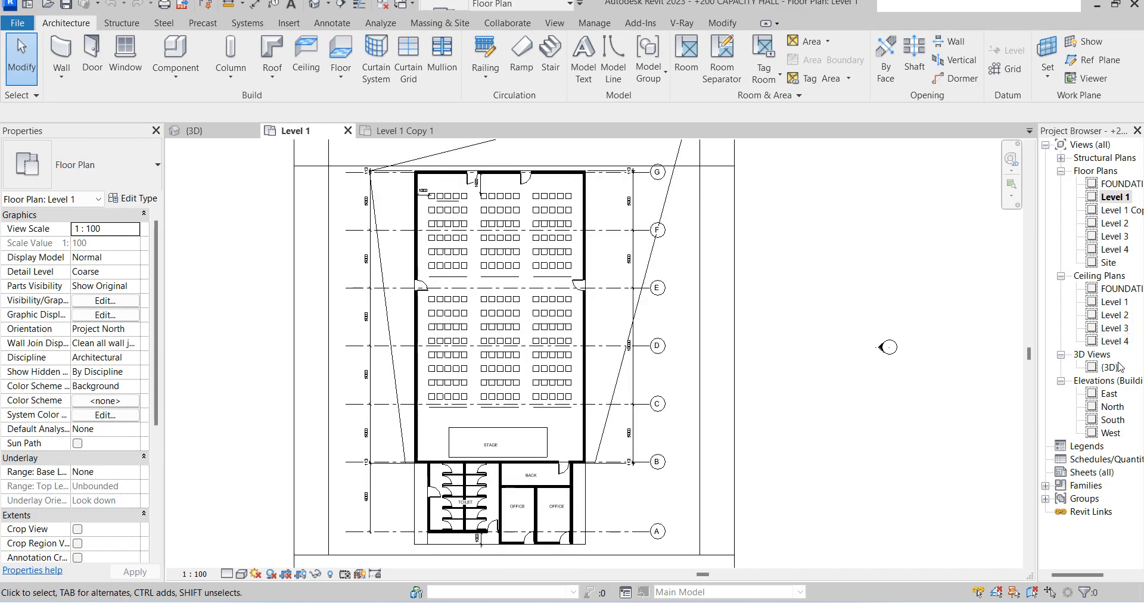
Examine the hall in the 3D view, check the HALL 2.png reference image in the photo viewer, and return to Revit.
{"action": "double_click", "coordinate": [1109, 367]}
{"action": "scroll", "coordinate": [590, 387], "scroll_direction": "up", "scroll_amount": 3}
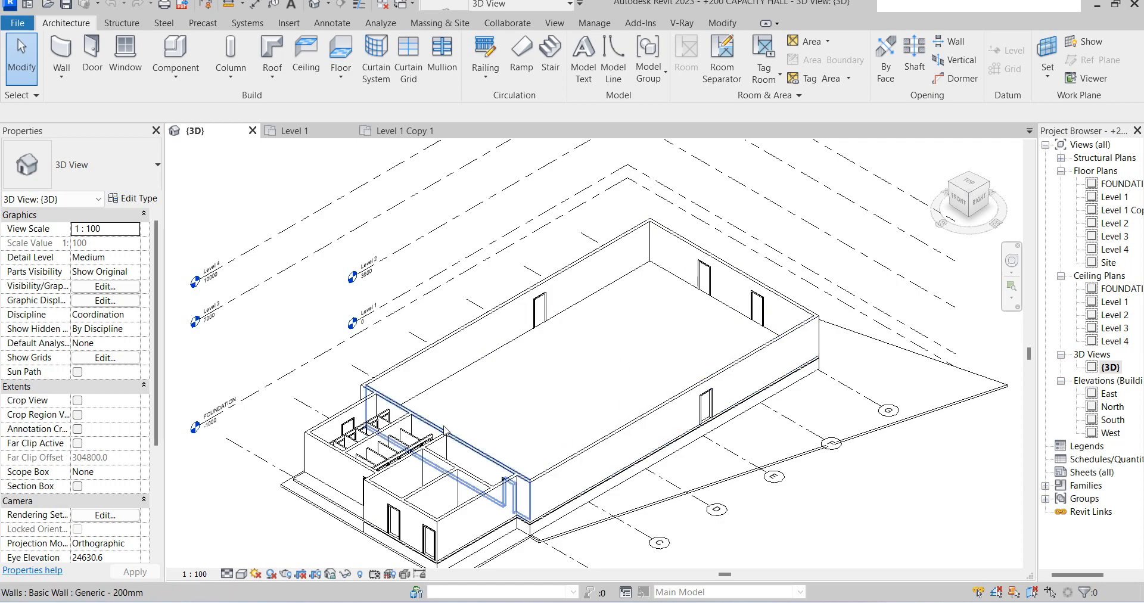
{"action": "scroll", "coordinate": [411, 485], "scroll_direction": "up", "scroll_amount": 2}
{"action": "scroll", "coordinate": [492, 424], "scroll_direction": "down", "scroll_amount": 3}
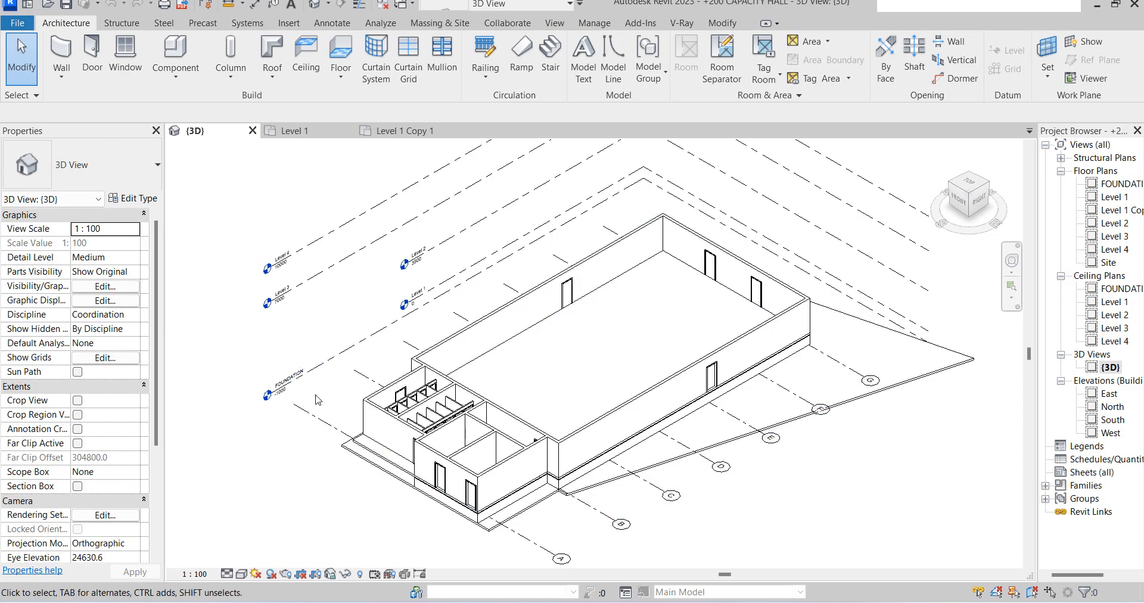
{"action": "left_click", "coordinate": [835, 602]}
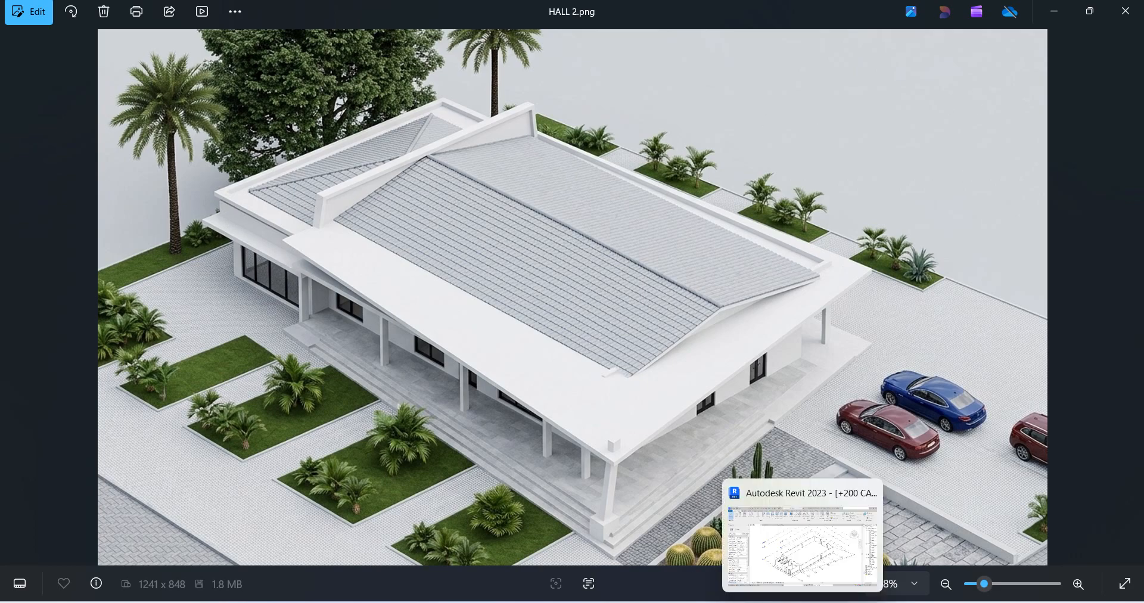
{"action": "left_click", "coordinate": [819, 539]}
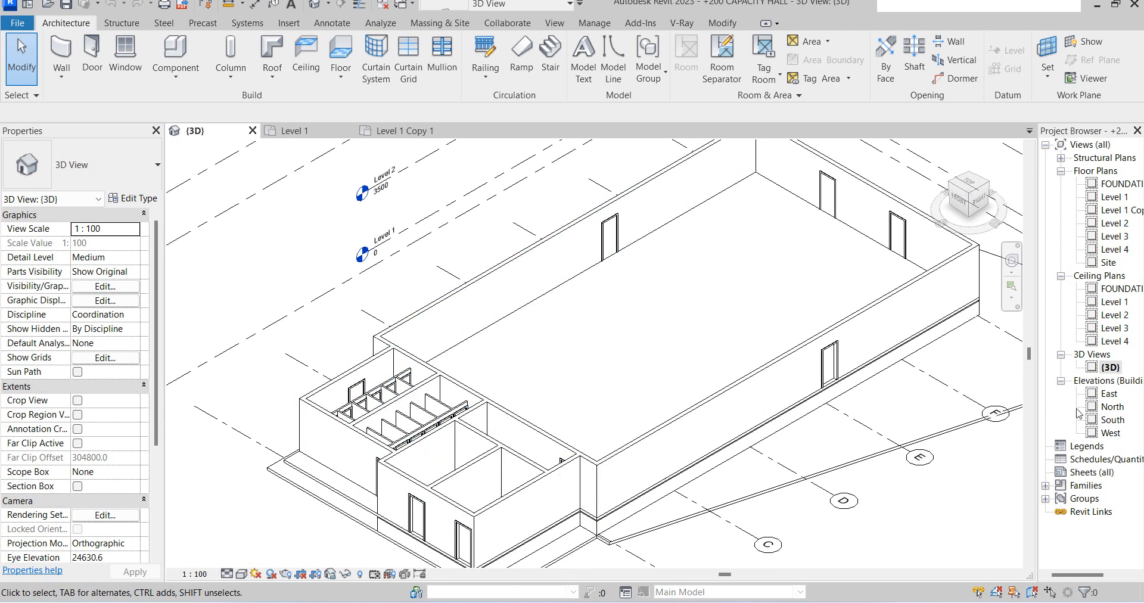
Set the elevation of Level 2 to 4000 in the South elevation view.
{"action": "double_click", "coordinate": [1113, 419]}
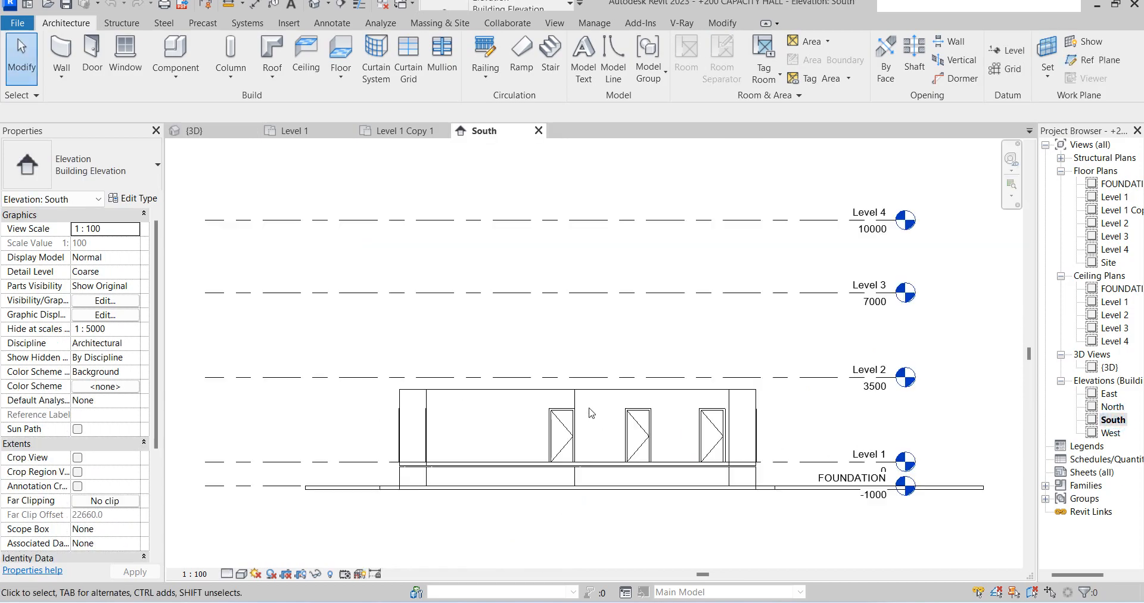
{"action": "left_click", "coordinate": [788, 376]}
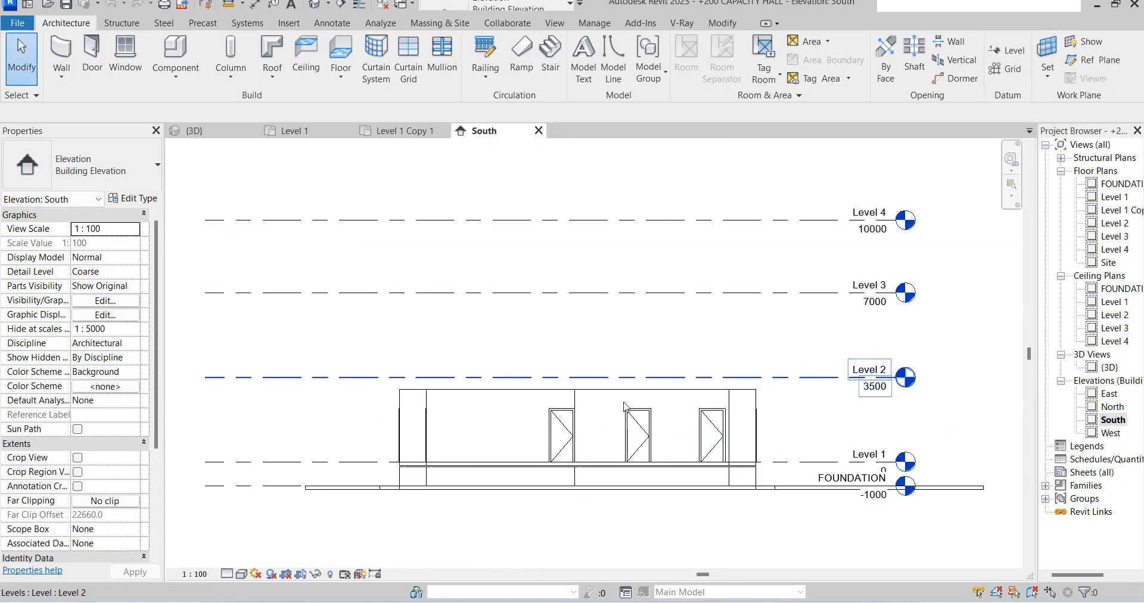
{"action": "scroll", "coordinate": [846, 409], "scroll_direction": "up", "scroll_amount": 2}
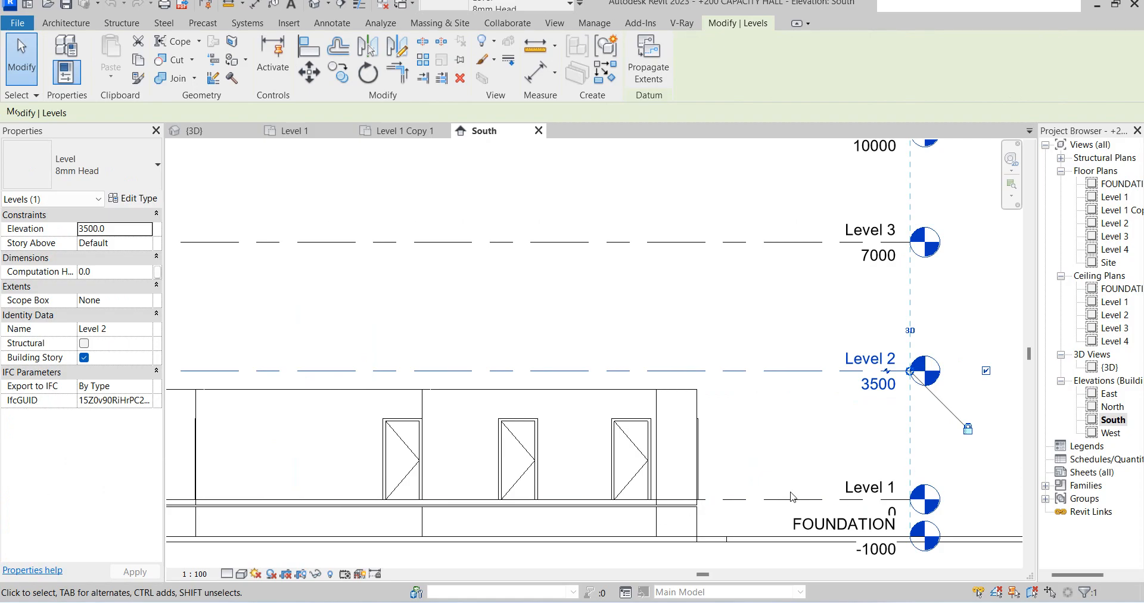
{"action": "scroll", "coordinate": [790, 496], "scroll_direction": "down", "scroll_amount": 2}
{"action": "scroll", "coordinate": [733, 493], "scroll_direction": "up", "scroll_amount": 6}
{"action": "scroll", "coordinate": [822, 398], "scroll_direction": "down", "scroll_amount": 3}
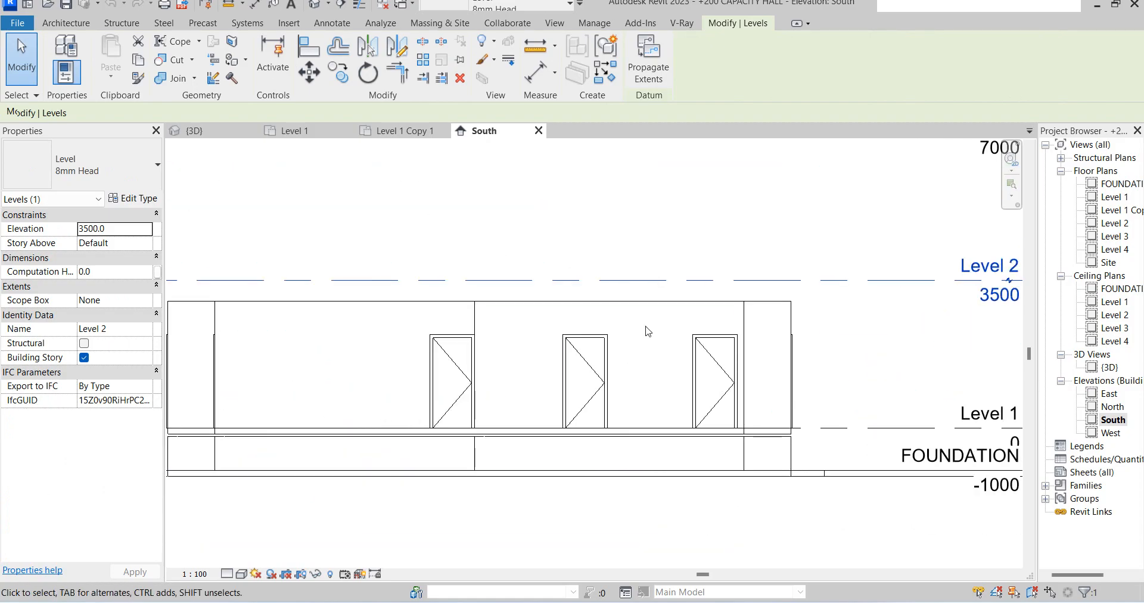
{"action": "scroll", "coordinate": [695, 366], "scroll_direction": "down", "scroll_amount": 3}
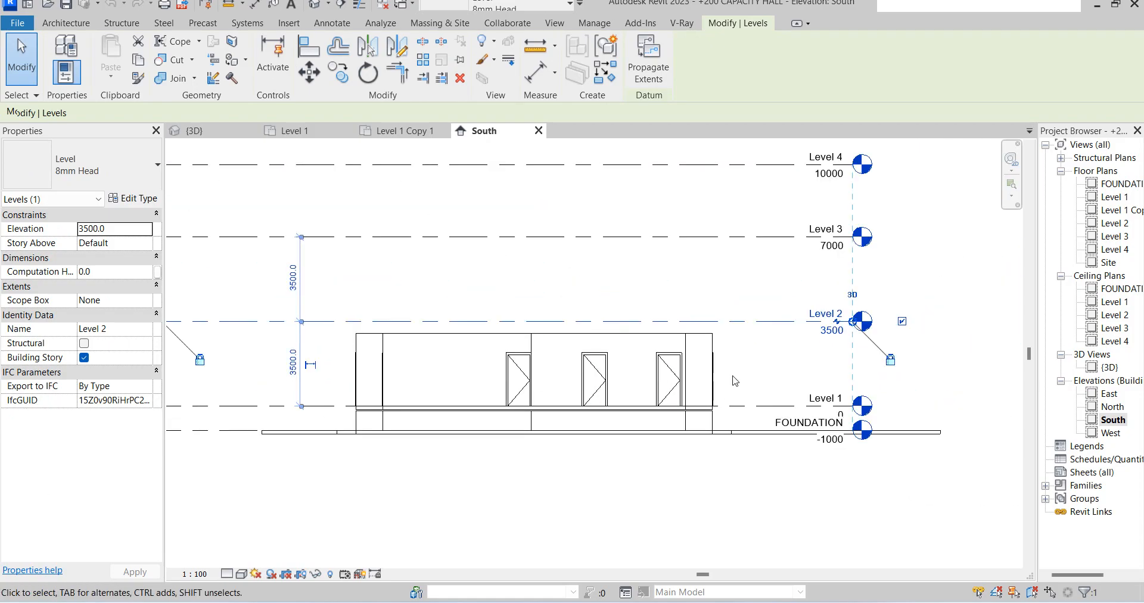
{"action": "scroll", "coordinate": [837, 351], "scroll_direction": "up", "scroll_amount": 3}
{"action": "left_click", "coordinate": [824, 327]}
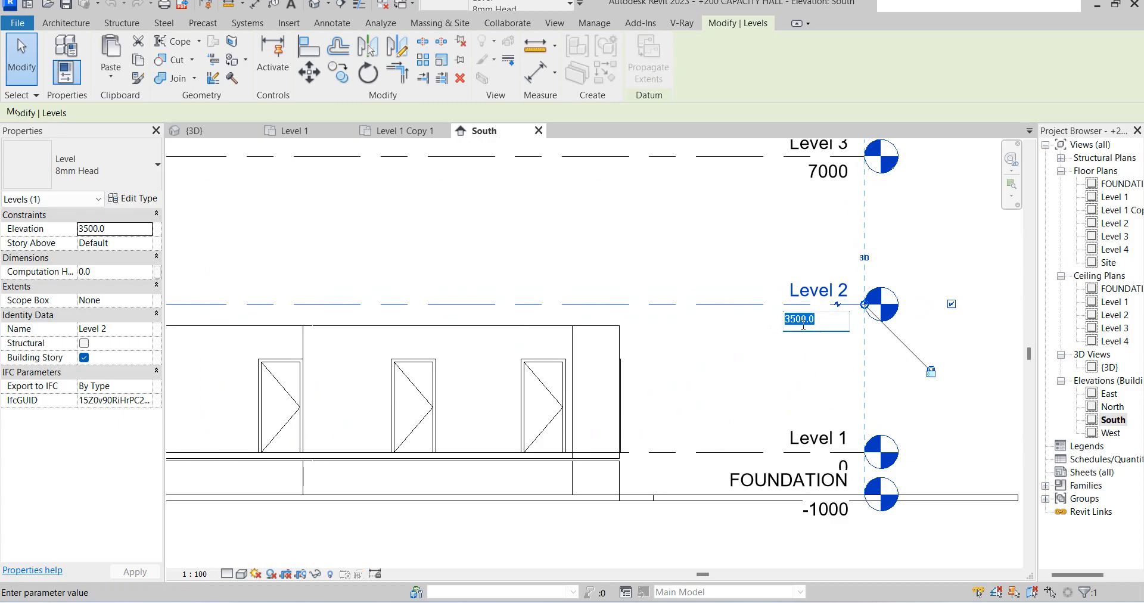
{"action": "left_click_drag", "start_coordinate": [794, 320], "coordinate": [785, 320]}
{"action": "type", "text": "40"}
{"action": "left_click", "coordinate": [749, 369]}
{"action": "scroll", "coordinate": [751, 369], "scroll_direction": "down", "scroll_amount": 2}
{"action": "scroll", "coordinate": [646, 352], "scroll_direction": "up", "scroll_amount": 2}
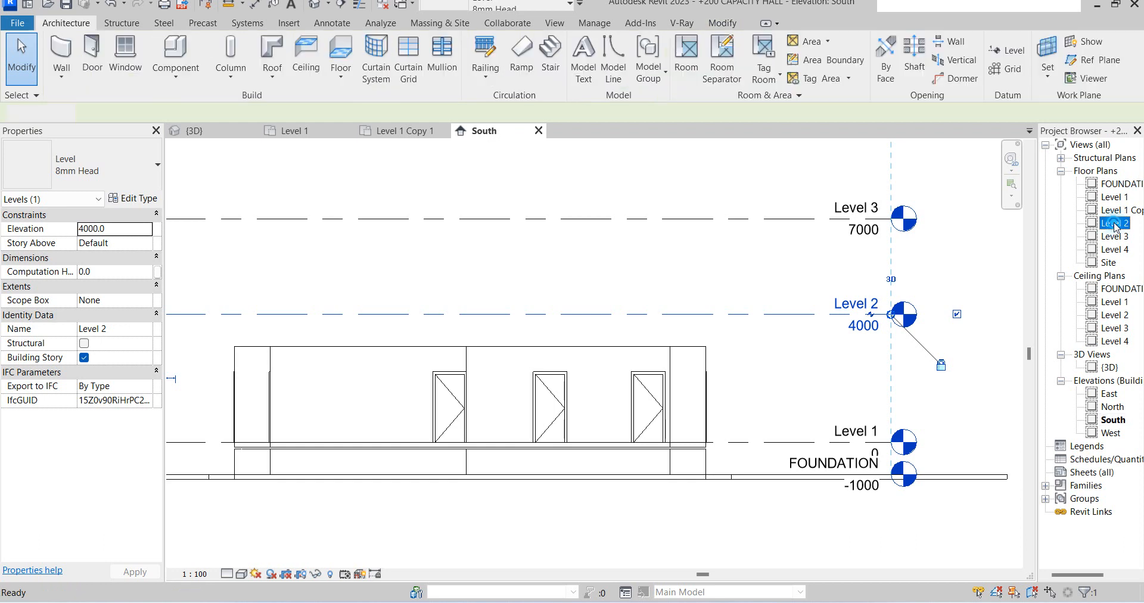
Open the Level 2 floor plan and start the architectural Wall tool.
{"action": "double_click", "coordinate": [1113, 223]}
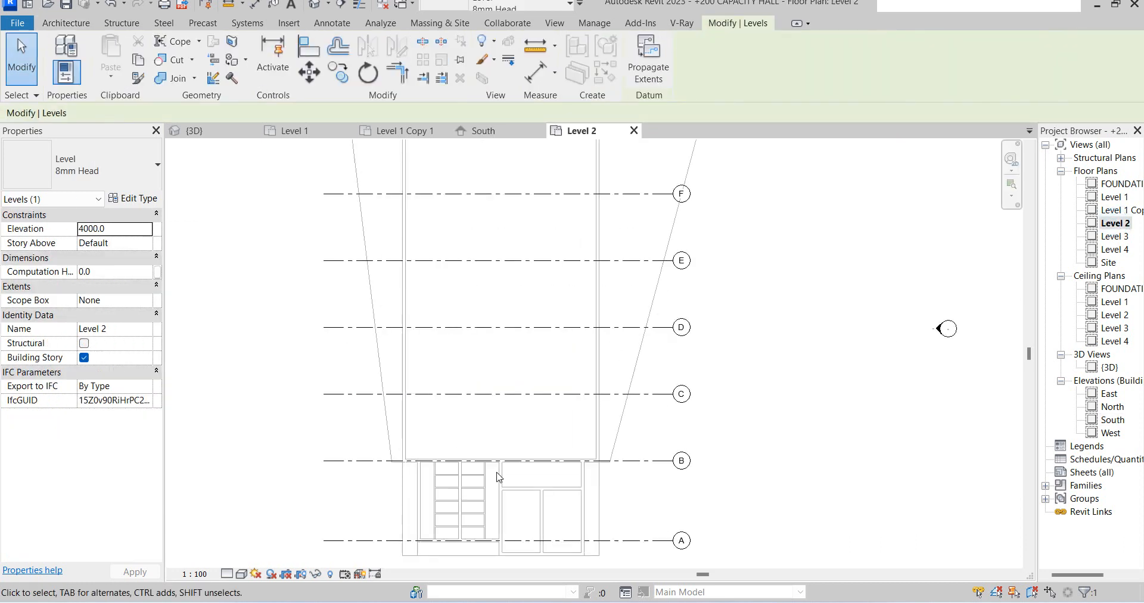
{"action": "scroll", "coordinate": [499, 477], "scroll_direction": "up", "scroll_amount": 1}
{"action": "left_click", "coordinate": [65, 23]}
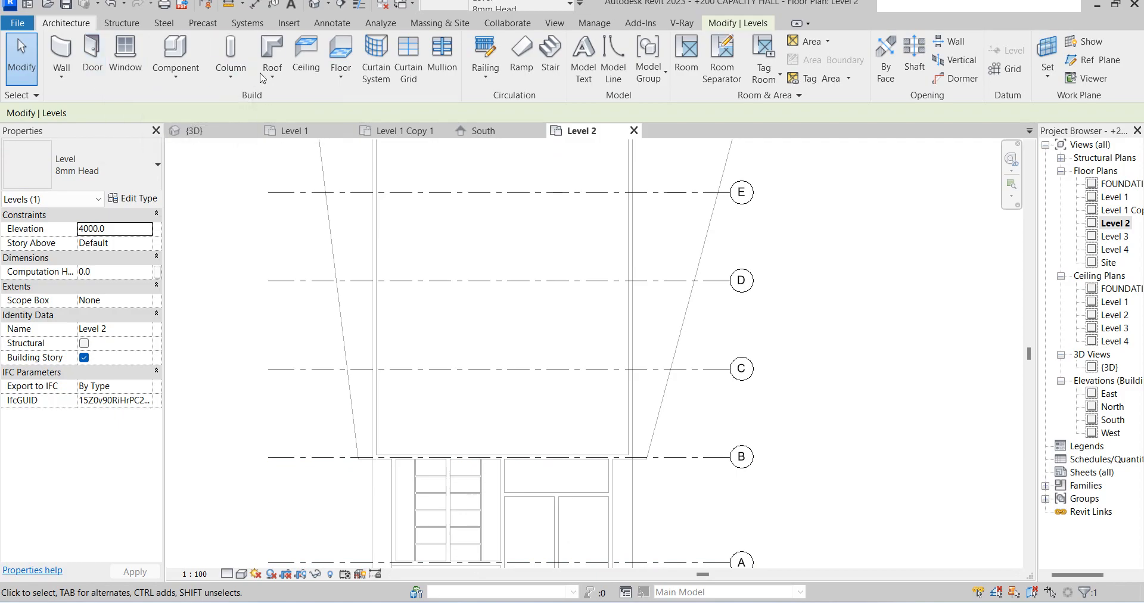
{"action": "left_click", "coordinate": [276, 80]}
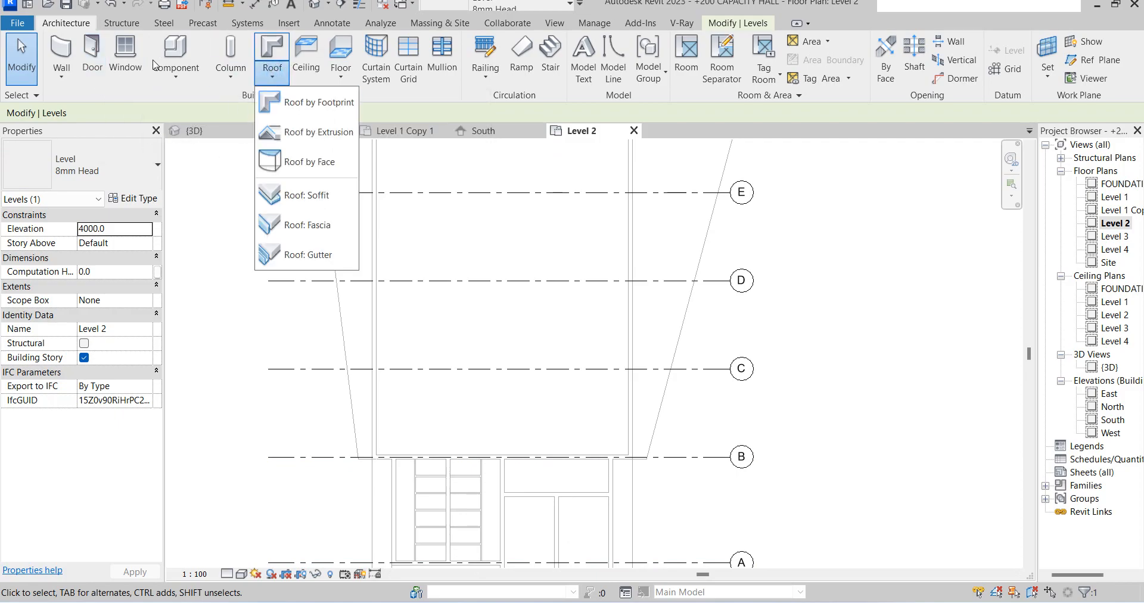
{"action": "left_click", "coordinate": [63, 54]}
{"action": "left_click", "coordinate": [66, 73]}
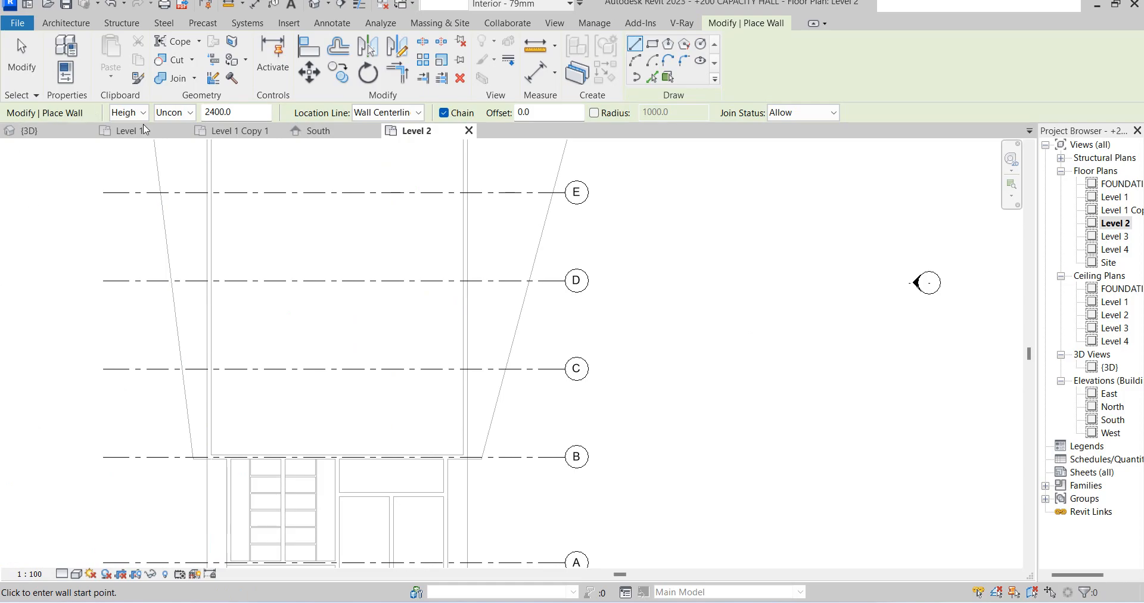
Redisplay the Properties palette, including closing it and restoring it through the user interface visibility options.
{"action": "right_click", "coordinate": [56, 172]}
{"action": "left_click", "coordinate": [131, 412]}
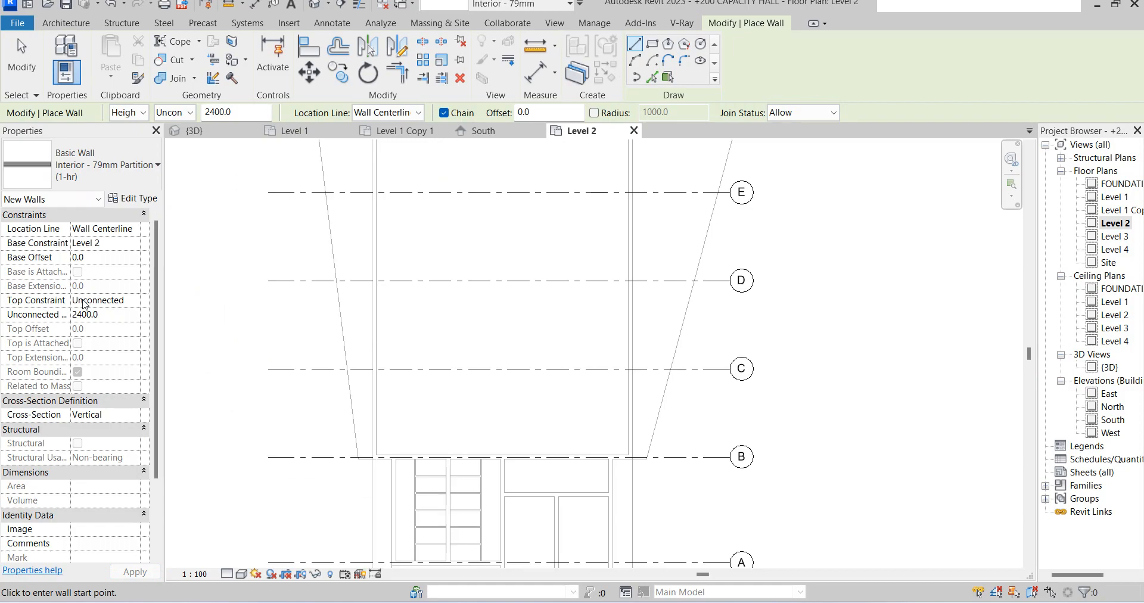
{"action": "left_click", "coordinate": [156, 130]}
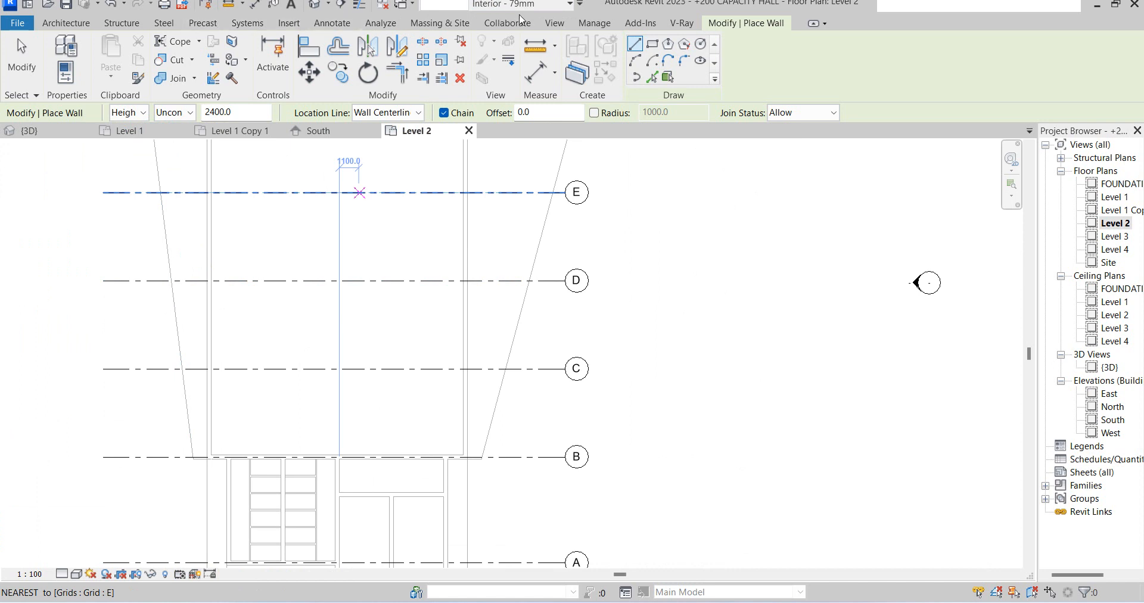
{"action": "left_click", "coordinate": [552, 24]}
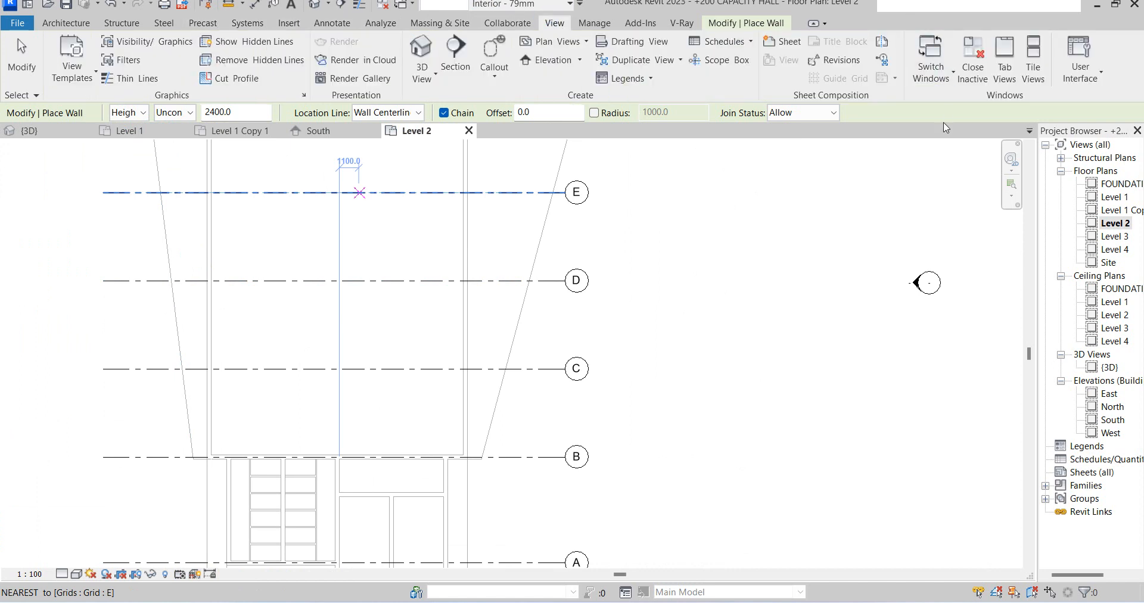
{"action": "left_click", "coordinate": [1081, 62]}
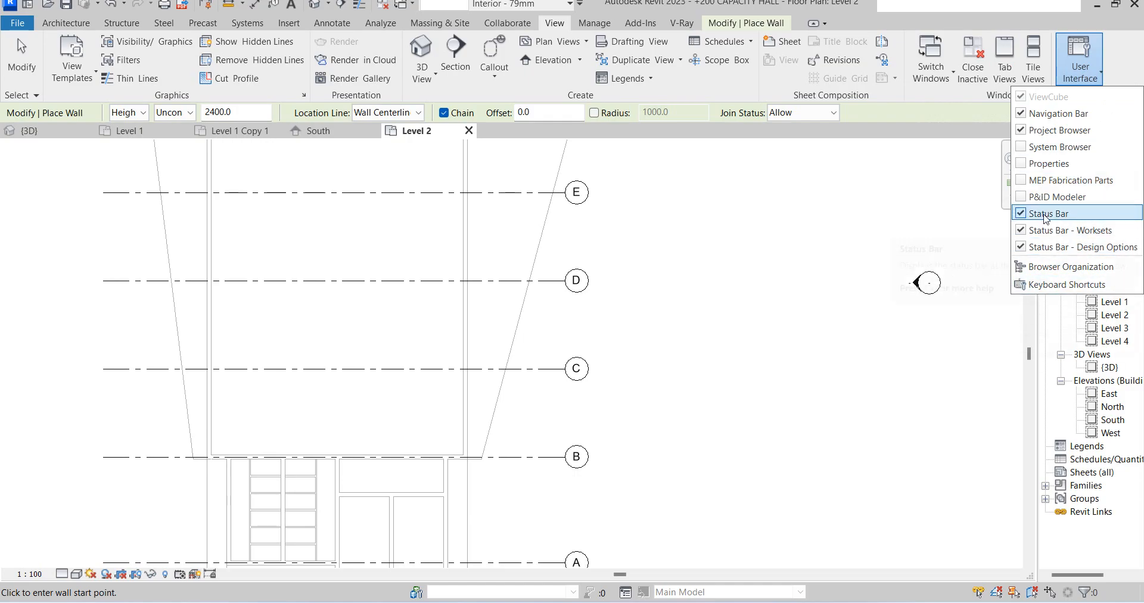
{"action": "left_click", "coordinate": [1047, 164]}
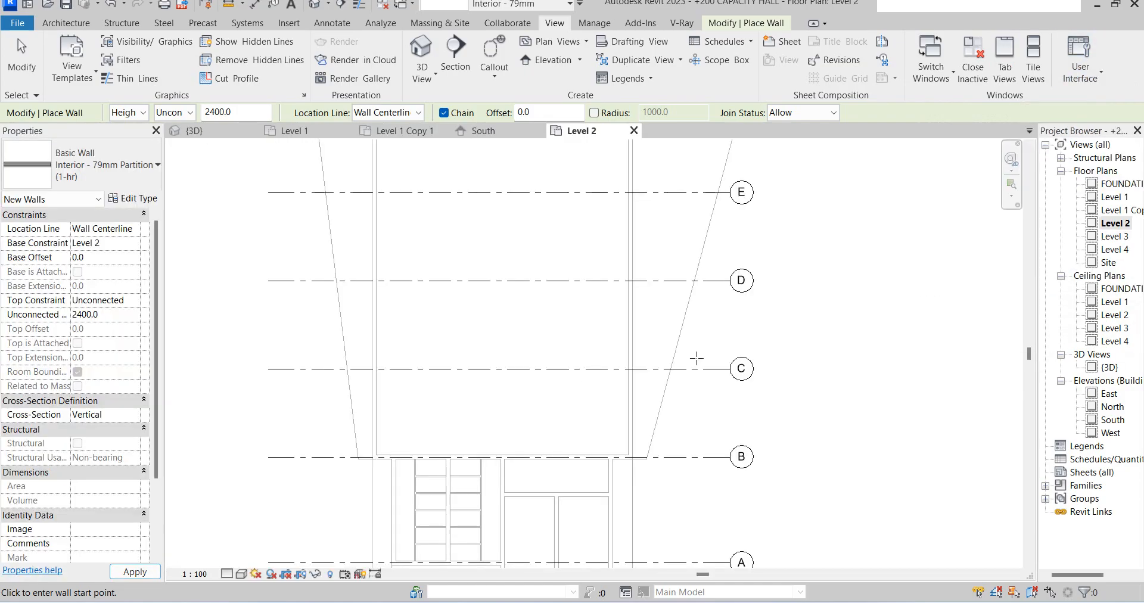
Choose Basic Wall: Generic - 200mm as the type for the new wall.
{"action": "scroll", "coordinate": [428, 298], "scroll_direction": "down", "scroll_amount": 1}
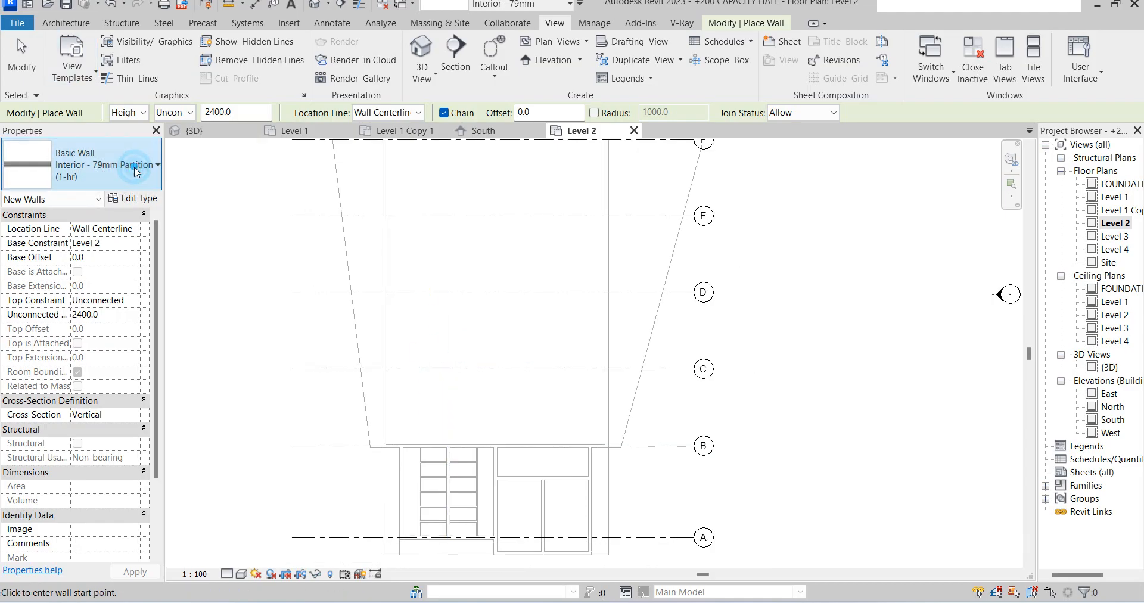
{"action": "left_click", "coordinate": [156, 164]}
{"action": "scroll", "coordinate": [195, 462], "scroll_direction": "down", "scroll_amount": 1}
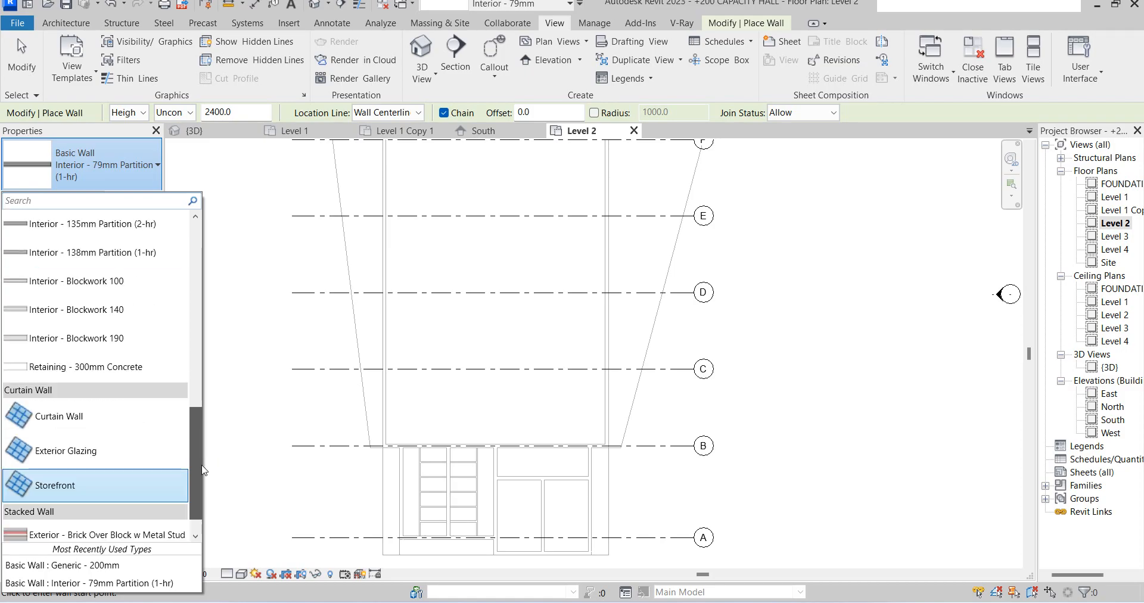
{"action": "scroll", "coordinate": [195, 471], "scroll_direction": "down", "scroll_amount": 1}
{"action": "left_click", "coordinate": [95, 566]}
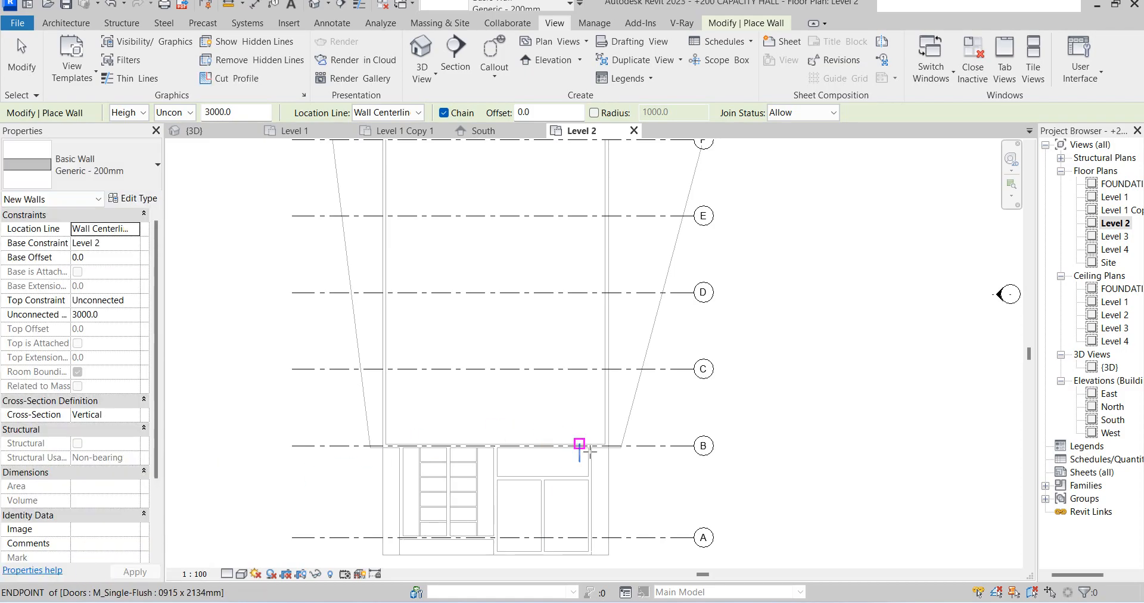
Draw a single wall along grid B on Level 2, spanning the hall's full width between its two long side walls.
{"action": "scroll", "coordinate": [544, 435], "scroll_direction": "up", "scroll_amount": 4}
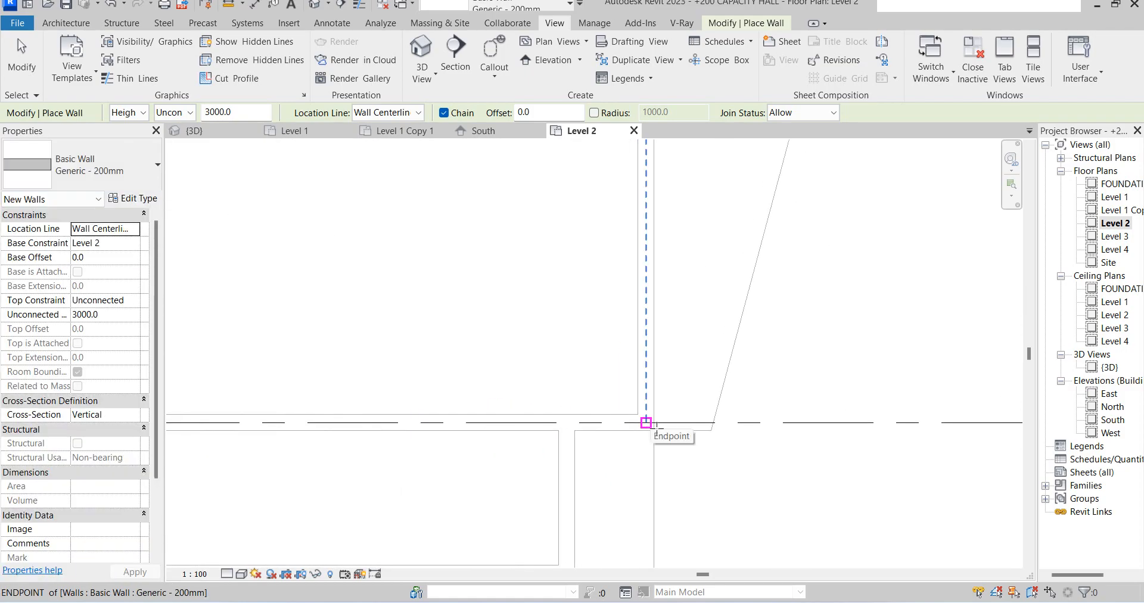
{"action": "left_click", "coordinate": [638, 431]}
{"action": "scroll", "coordinate": [642, 436], "scroll_direction": "down", "scroll_amount": 2}
{"action": "scroll", "coordinate": [421, 448], "scroll_direction": "down", "scroll_amount": 2}
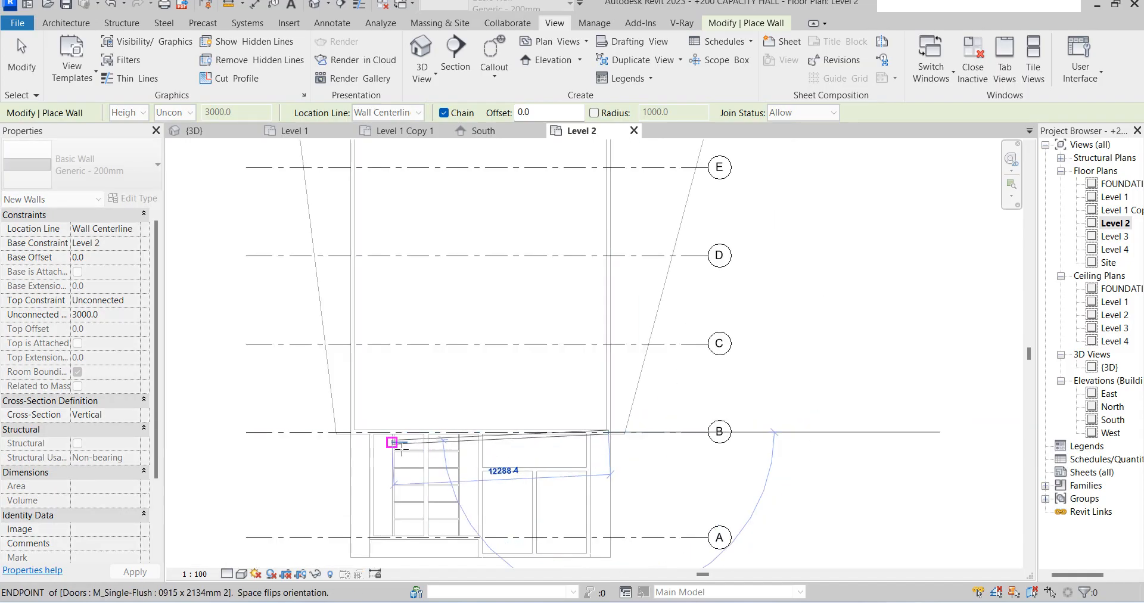
{"action": "scroll", "coordinate": [332, 429], "scroll_direction": "up", "scroll_amount": 3}
{"action": "left_click", "coordinate": [310, 421]}
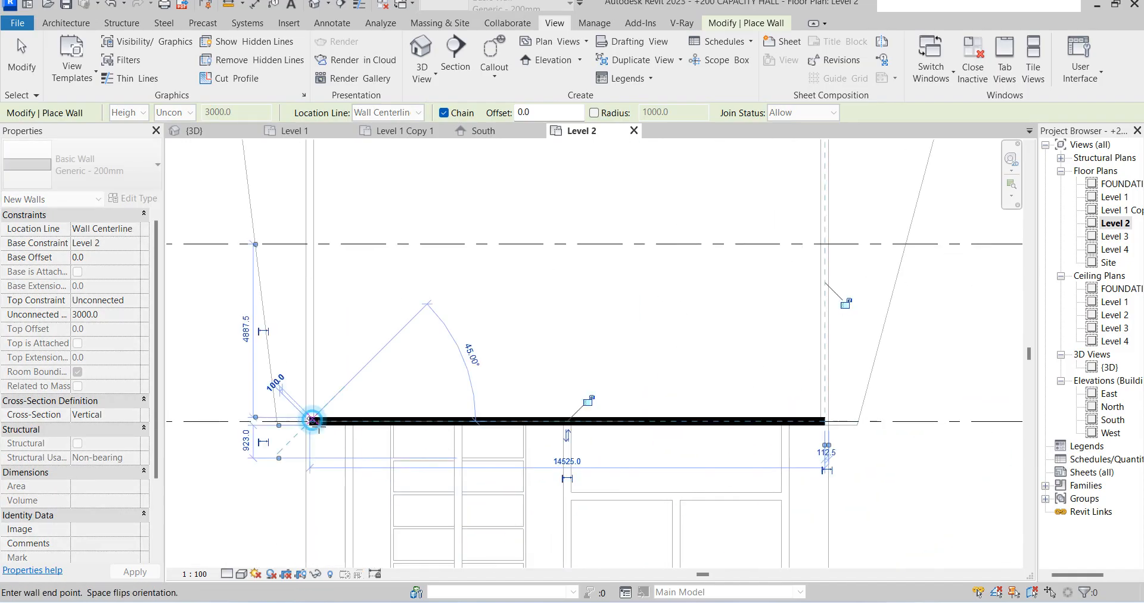
{"action": "key", "text": "Escape"}
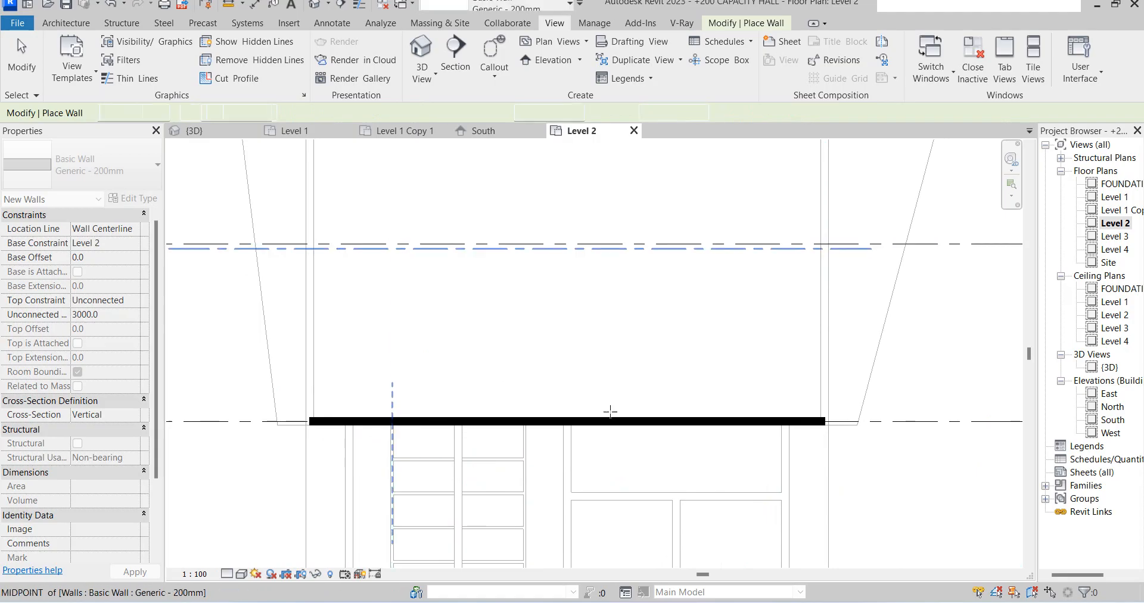
{"action": "key", "text": "Escape"}
{"action": "scroll", "coordinate": [399, 297], "scroll_direction": "down", "scroll_amount": 3}
{"action": "scroll", "coordinate": [576, 327], "scroll_direction": "up", "scroll_amount": 2}
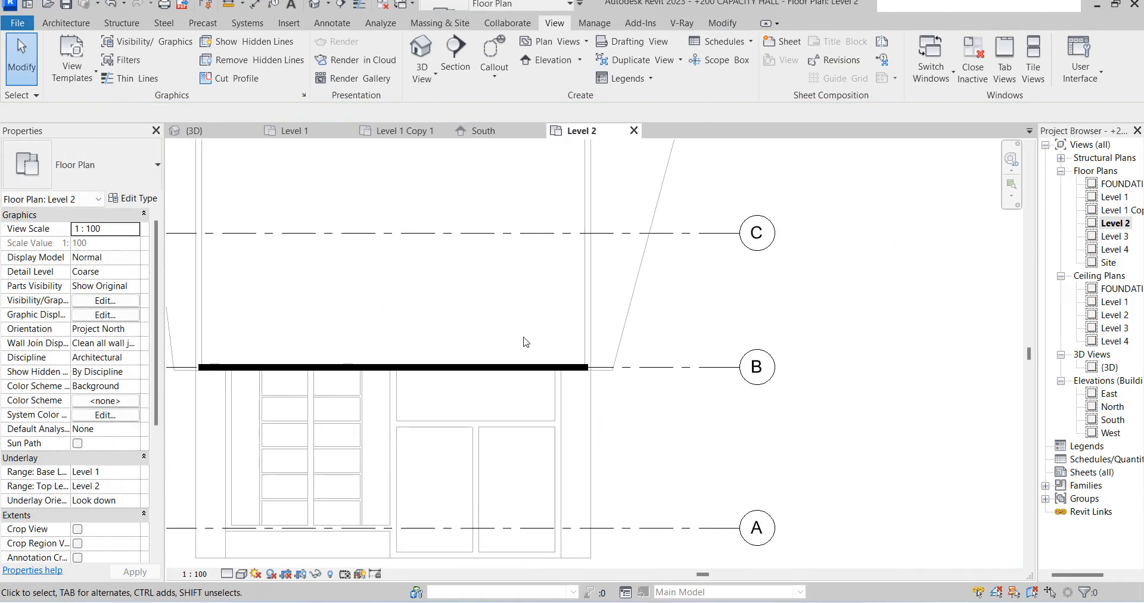
{"action": "scroll", "coordinate": [504, 390], "scroll_direction": "down", "scroll_amount": 2}
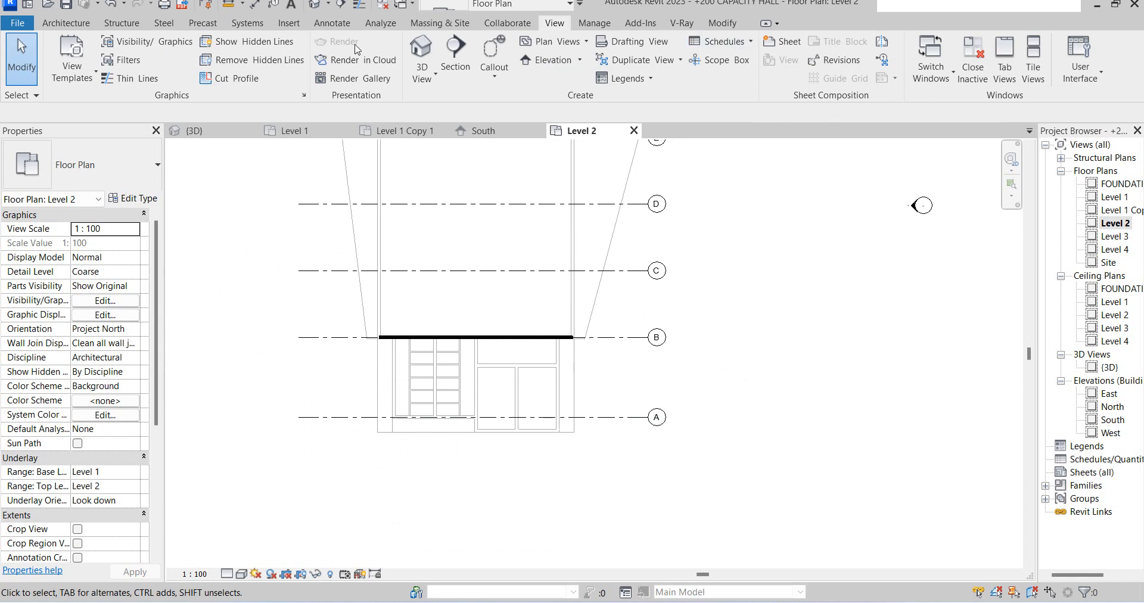
Start a roof by footprint on Level 2 and sketch a rectangular boundary about 14412 by 7000 mm over the front block below grid B.
{"action": "left_click", "coordinate": [66, 27]}
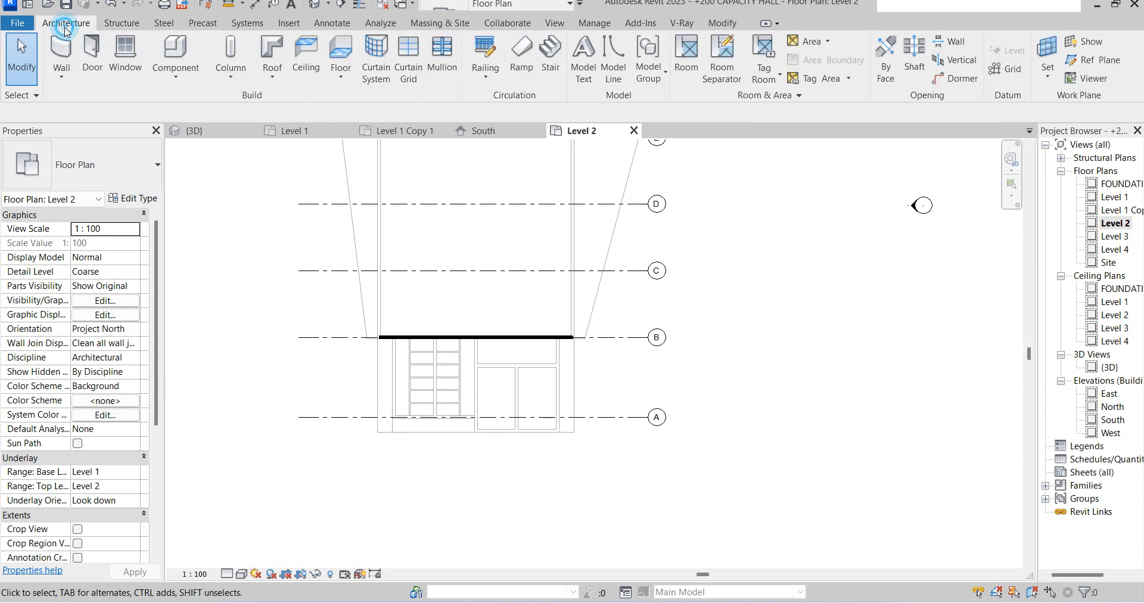
{"action": "left_click", "coordinate": [272, 75]}
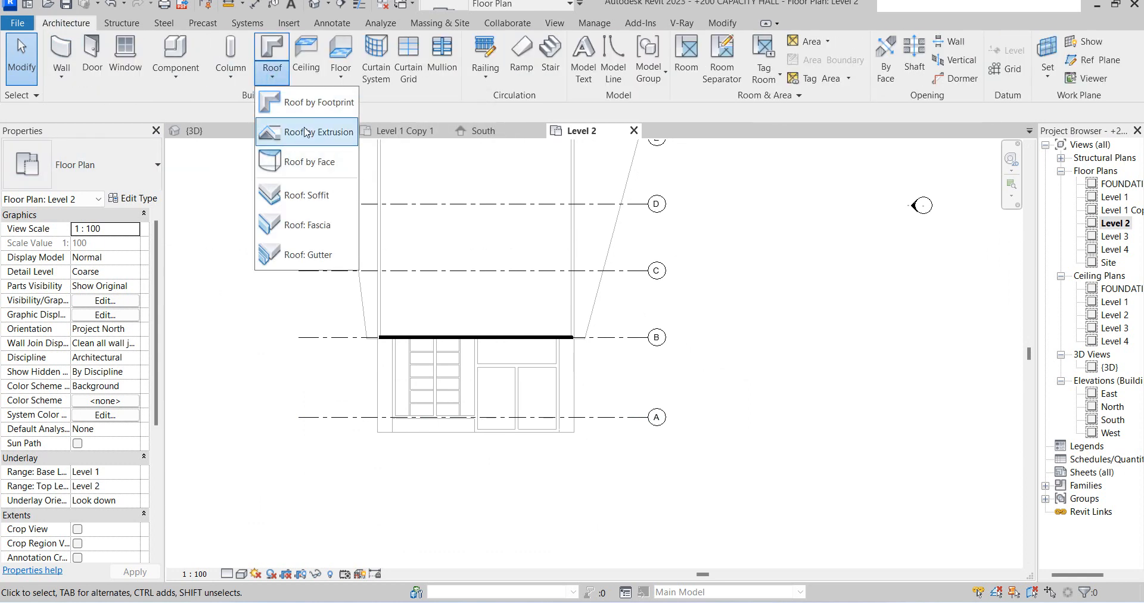
{"action": "left_click", "coordinate": [344, 102]}
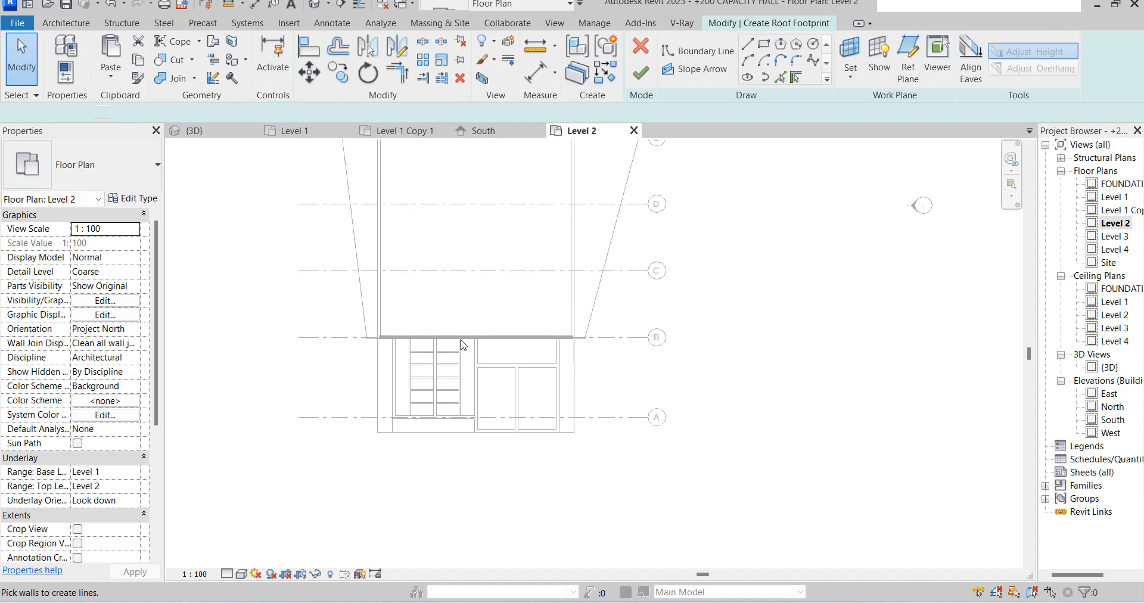
{"action": "scroll", "coordinate": [396, 361], "scroll_direction": "up", "scroll_amount": 2}
{"action": "scroll", "coordinate": [411, 355], "scroll_direction": "up", "scroll_amount": 1}
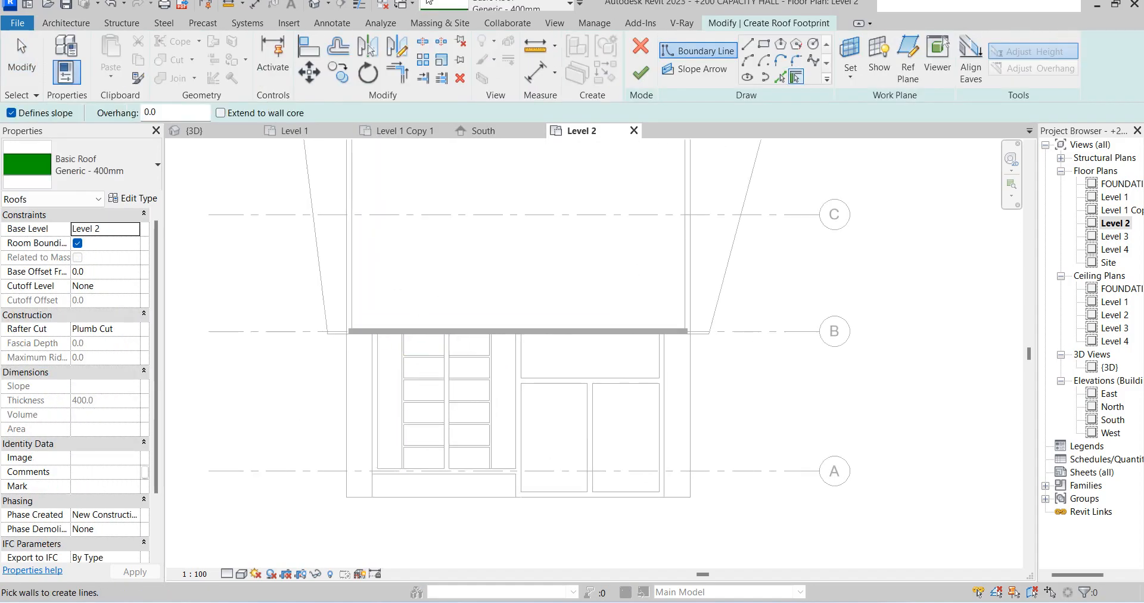
{"action": "left_click", "coordinate": [764, 43]}
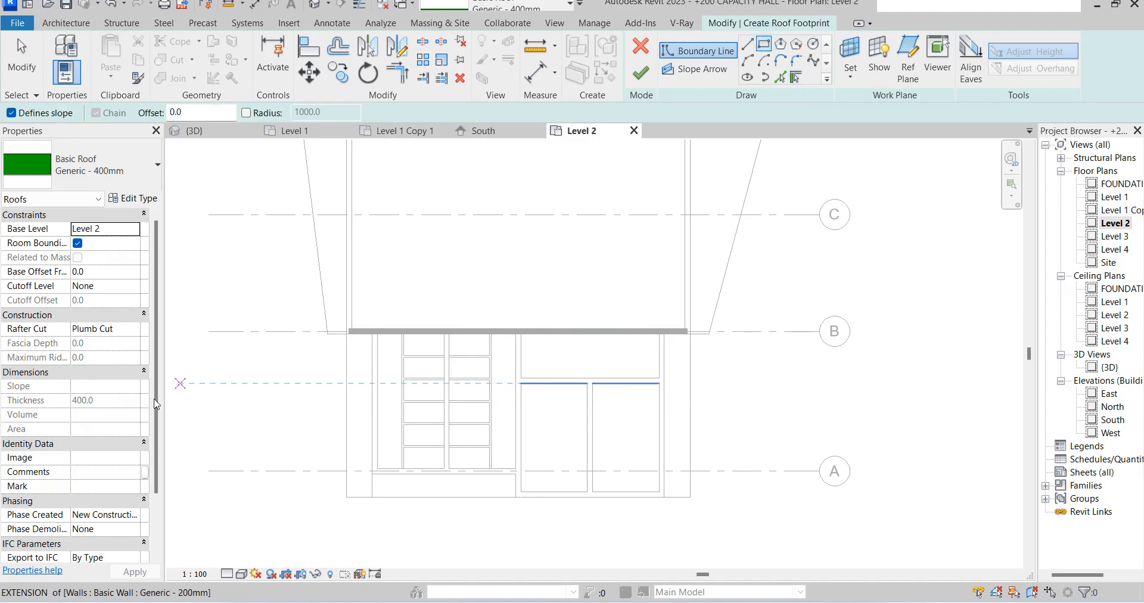
{"action": "scroll", "coordinate": [375, 350], "scroll_direction": "up", "scroll_amount": 2}
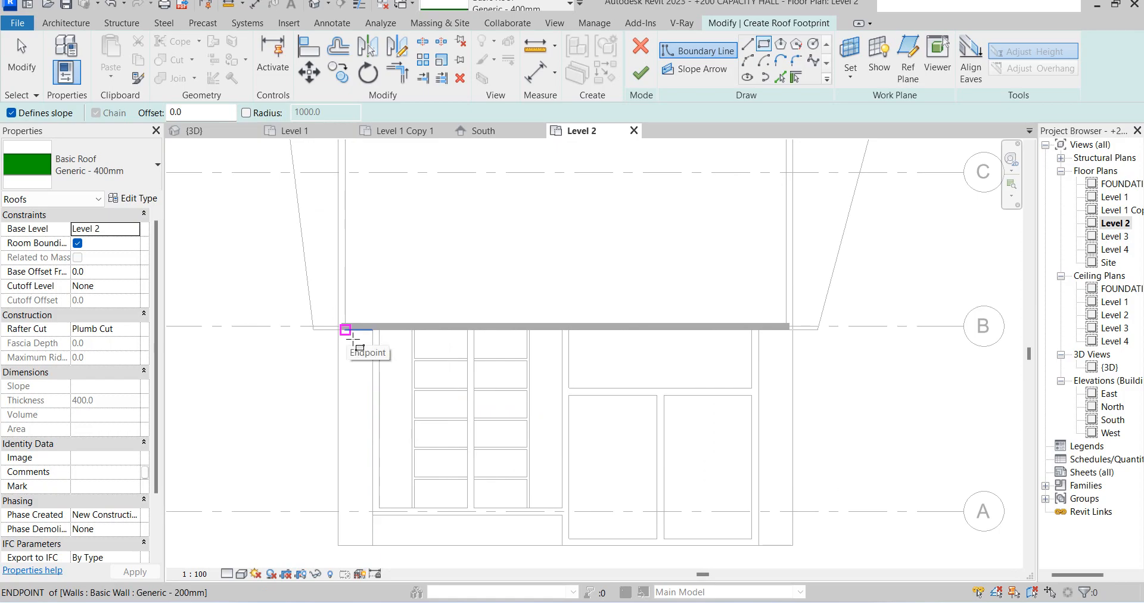
{"action": "left_click", "coordinate": [341, 329]}
{"action": "scroll", "coordinate": [574, 456], "scroll_direction": "down", "scroll_amount": 2}
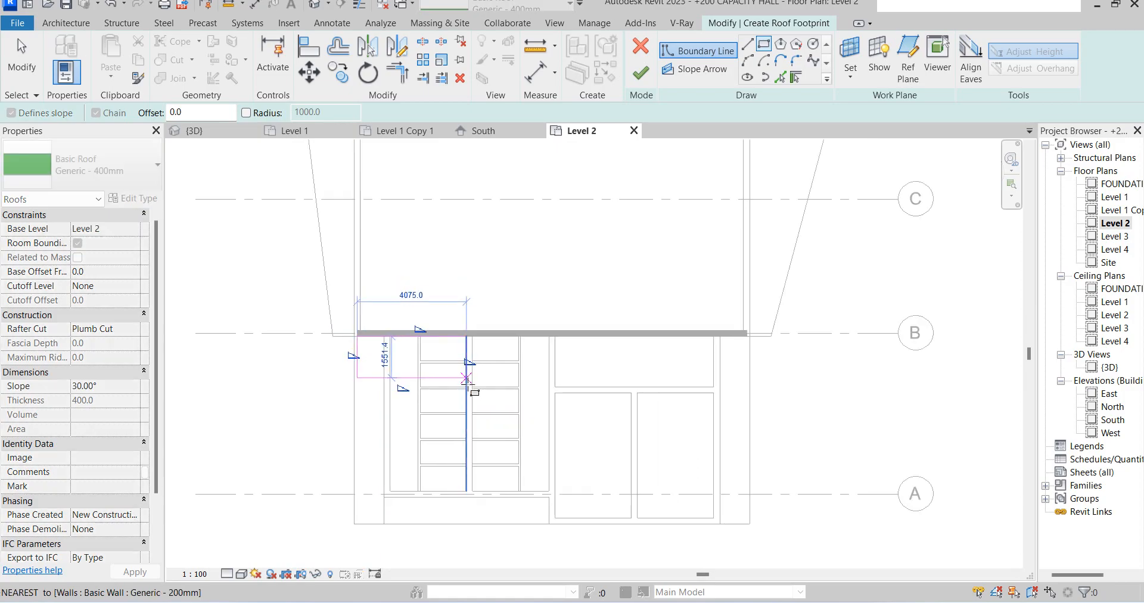
{"action": "left_click", "coordinate": [605, 441]}
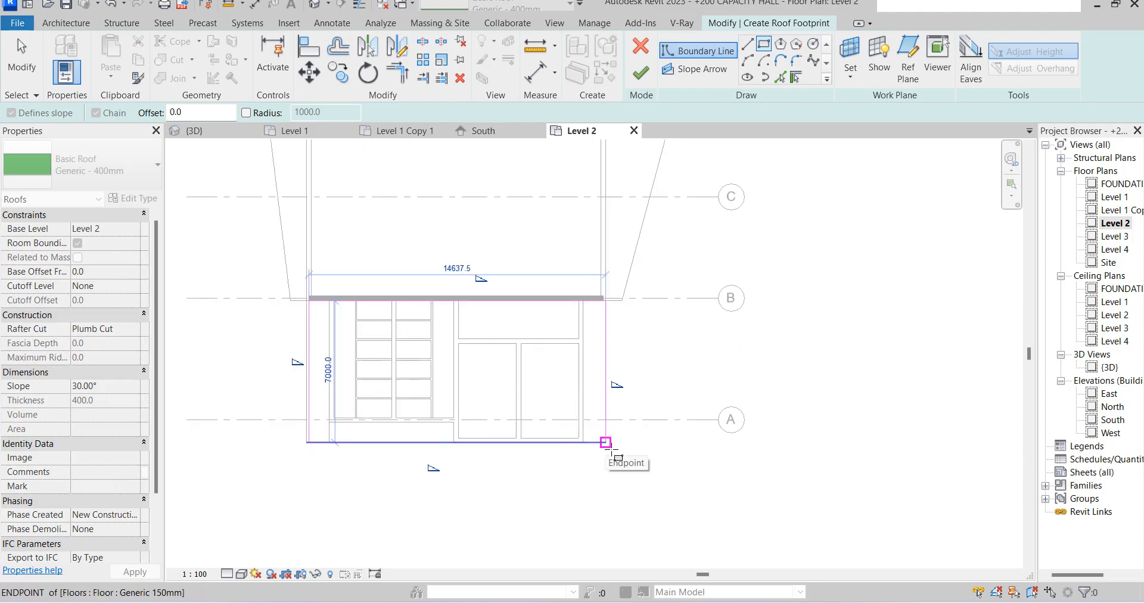
{"action": "scroll", "coordinate": [605, 442], "scroll_direction": "up", "scroll_amount": 2}
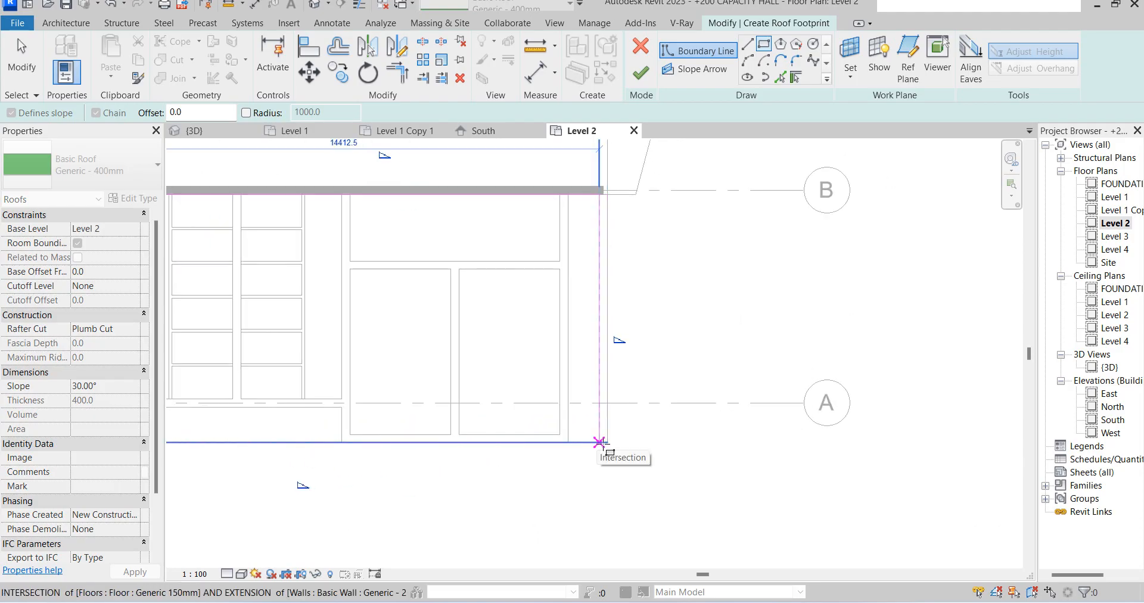
{"action": "left_click", "coordinate": [598, 442]}
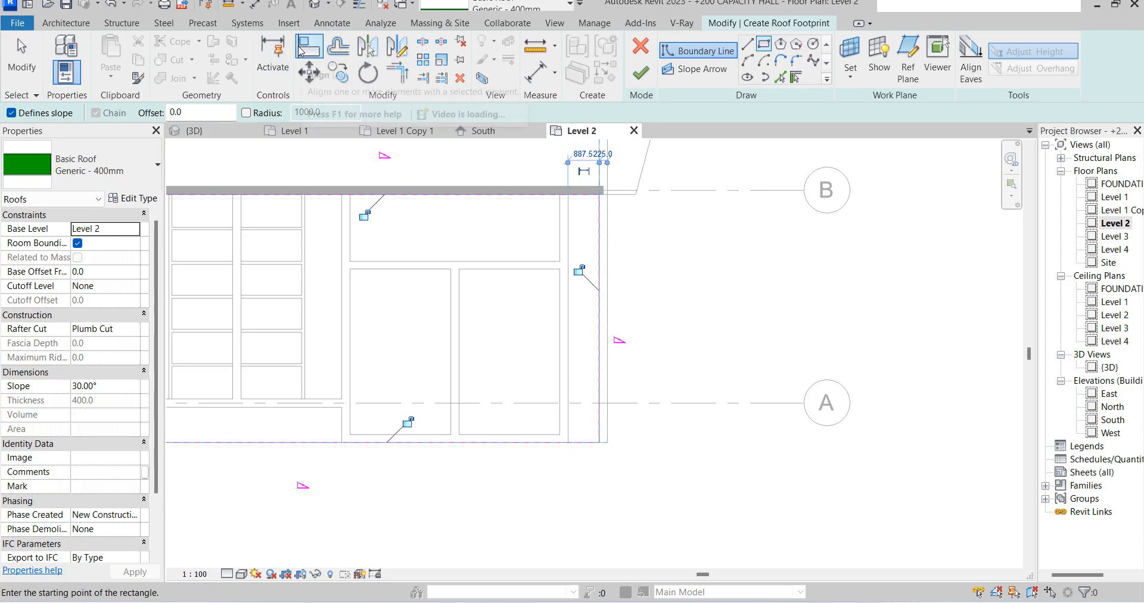
Align the roof boundary's right side line with the right end of the wall on grid B.
{"action": "key", "text": "a"}
{"action": "key", "text": "l"}
{"action": "scroll", "coordinate": [605, 200], "scroll_direction": "up", "scroll_amount": 2}
{"action": "left_click", "coordinate": [606, 196]}
{"action": "left_click", "coordinate": [592, 235]}
{"action": "scroll", "coordinate": [657, 226], "scroll_direction": "down", "scroll_amount": 5}
Align the roof boundary's left side line with the left end of the wall on grid B, and leave the Align command.
{"action": "scroll", "coordinate": [490, 206], "scroll_direction": "up", "scroll_amount": 5}
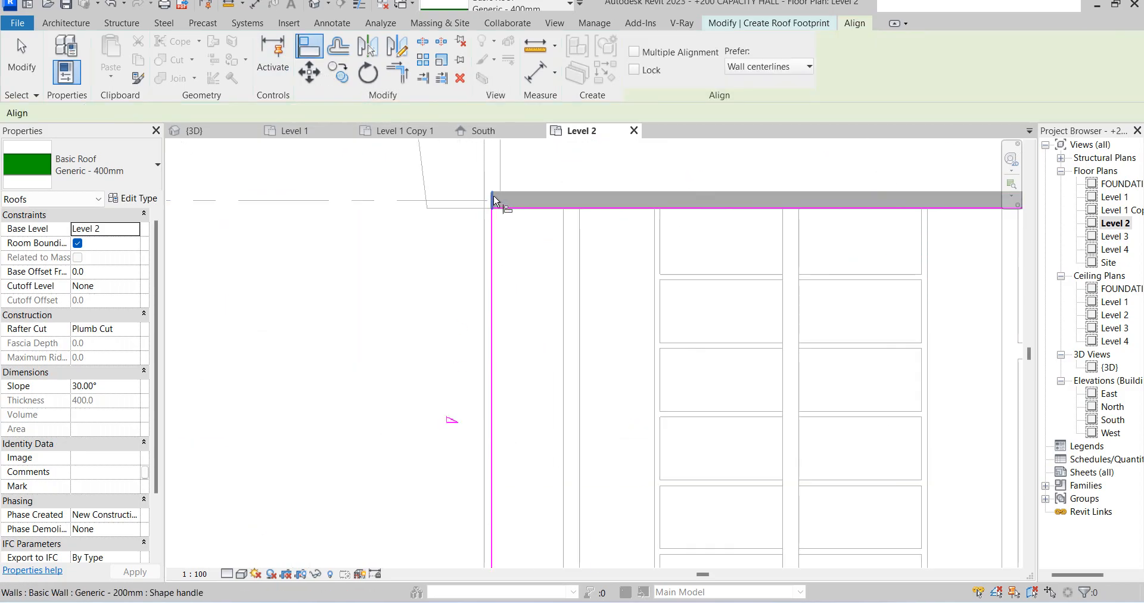
{"action": "left_click", "coordinate": [491, 202]}
{"action": "left_click", "coordinate": [492, 269]}
{"action": "scroll", "coordinate": [381, 209], "scroll_direction": "down", "scroll_amount": 3}
{"action": "scroll", "coordinate": [447, 284], "scroll_direction": "down", "scroll_amount": 3}
{"action": "scroll", "coordinate": [578, 454], "scroll_direction": "up", "scroll_amount": 2}
{"action": "scroll", "coordinate": [688, 450], "scroll_direction": "down", "scroll_amount": 3}
{"action": "right_click", "coordinate": [553, 196]}
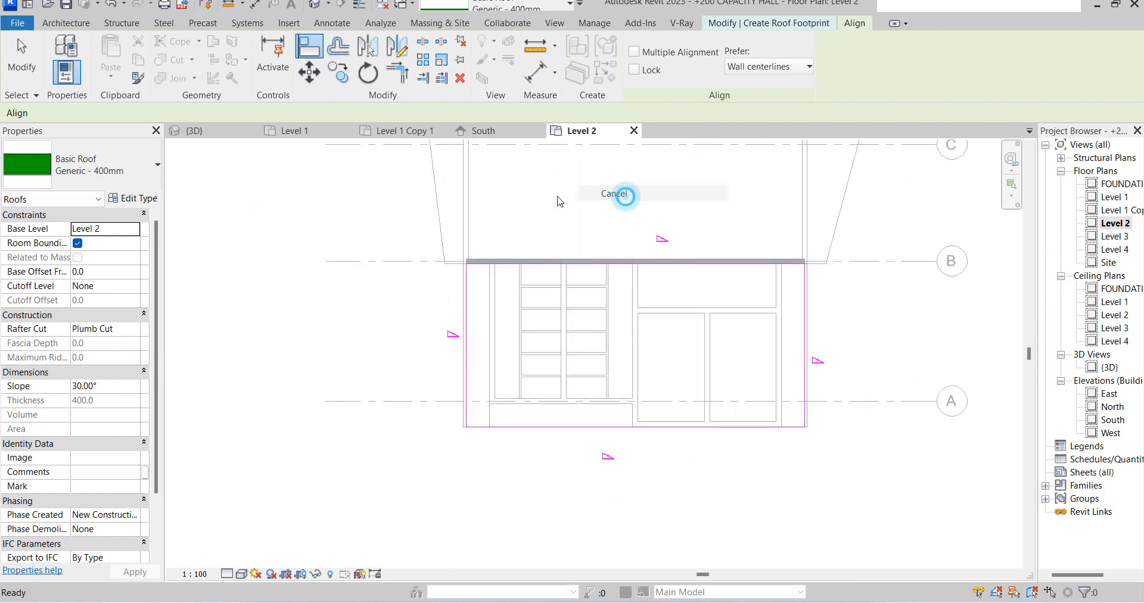
{"action": "left_click", "coordinate": [592, 205]}
{"action": "right_click", "coordinate": [552, 195]}
{"action": "left_click", "coordinate": [592, 205]}
Remove the slope definition from the roof boundary line along grid B.
{"action": "left_click", "coordinate": [650, 262]}
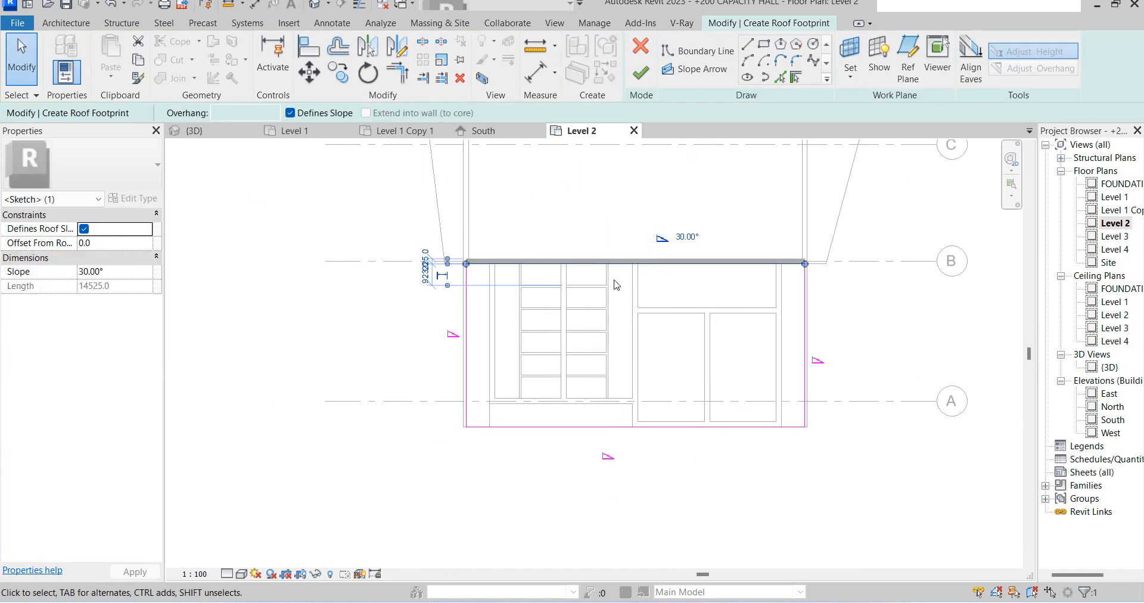
{"action": "left_click", "coordinate": [84, 229]}
{"action": "left_click", "coordinate": [287, 352]}
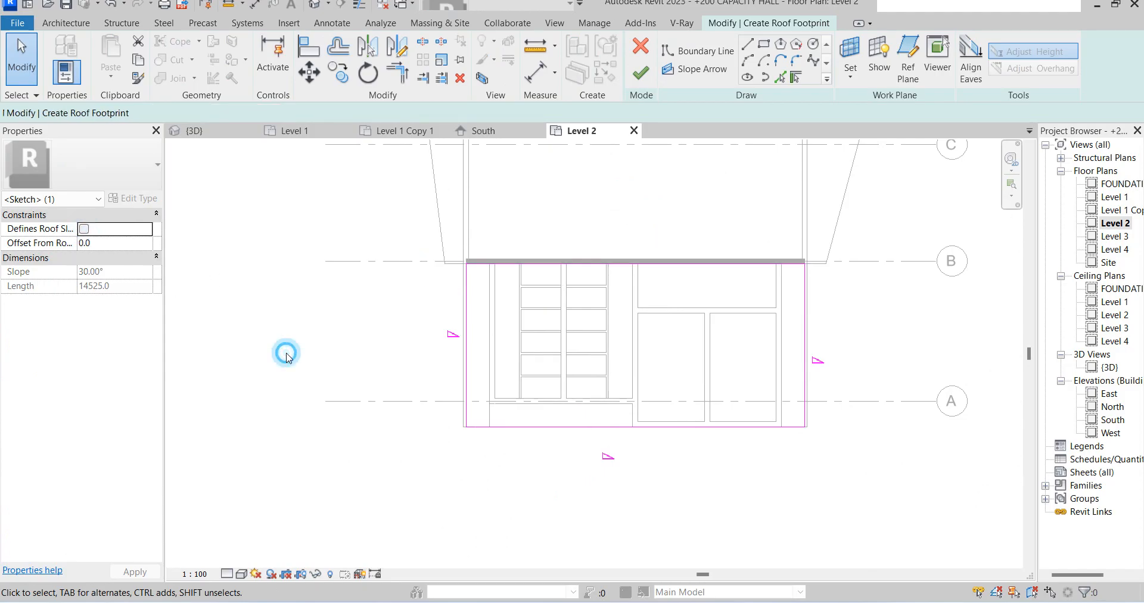
Open the {3D} view and finish the roof footprint sketch.
{"action": "left_click", "coordinate": [651, 426]}
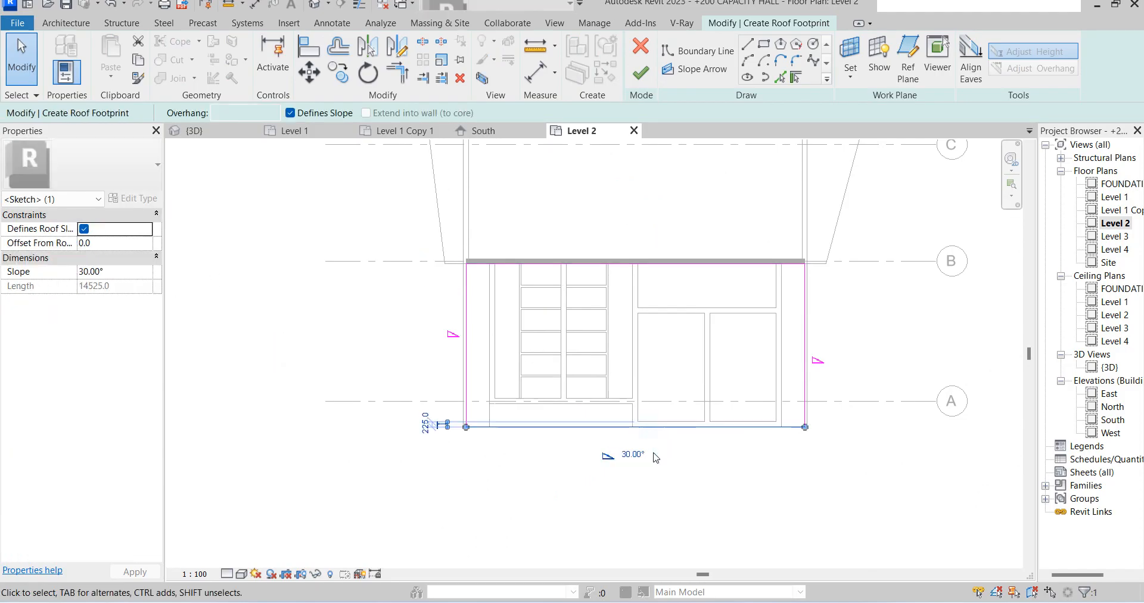
{"action": "left_click", "coordinate": [656, 499]}
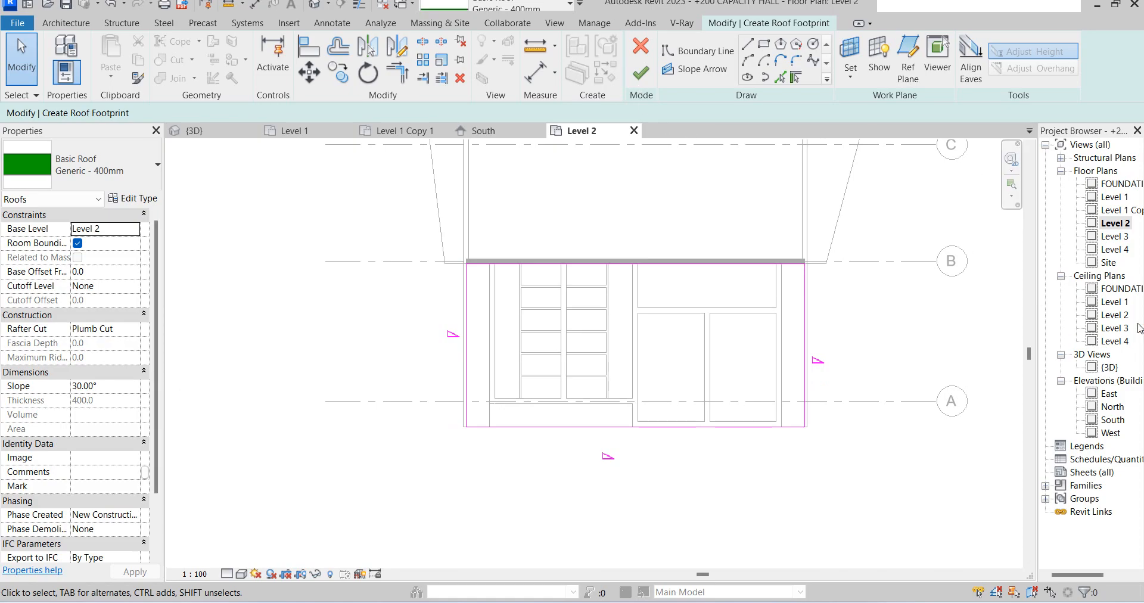
{"action": "double_click", "coordinate": [1111, 366]}
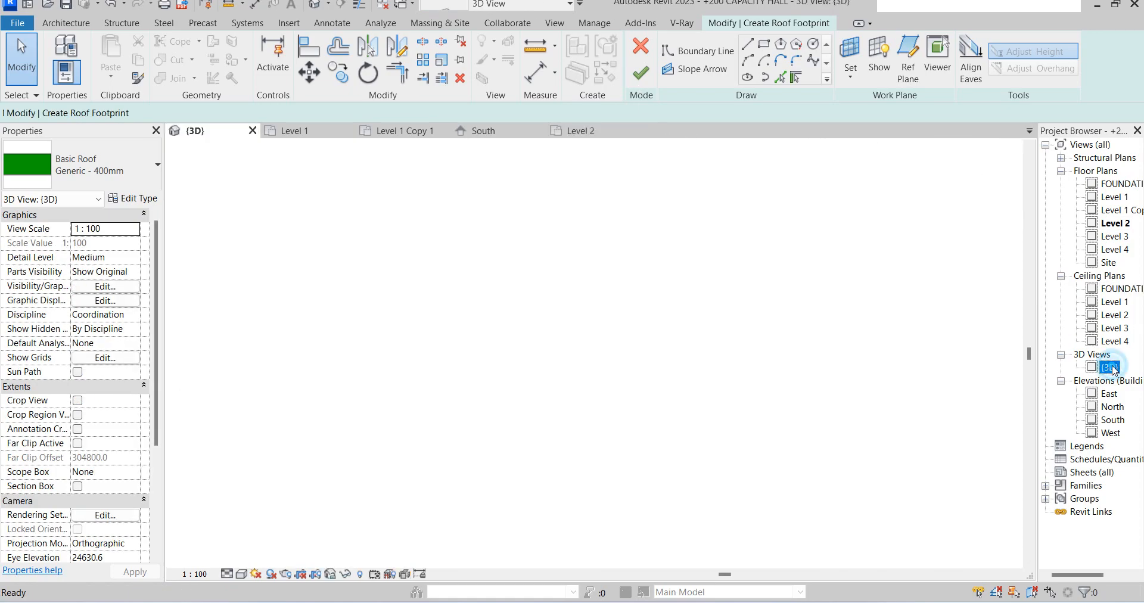
{"action": "left_click", "coordinate": [641, 73]}
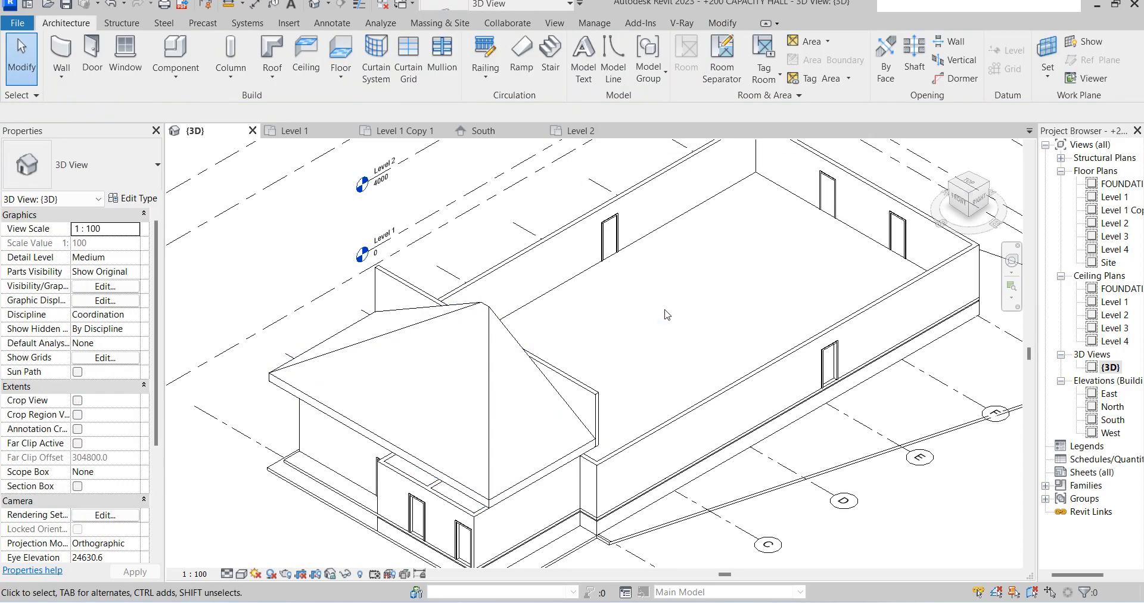
Lower the front block roof's slope in stages, through 25° and 20°, to 15°.
{"action": "left_click", "coordinate": [572, 385]}
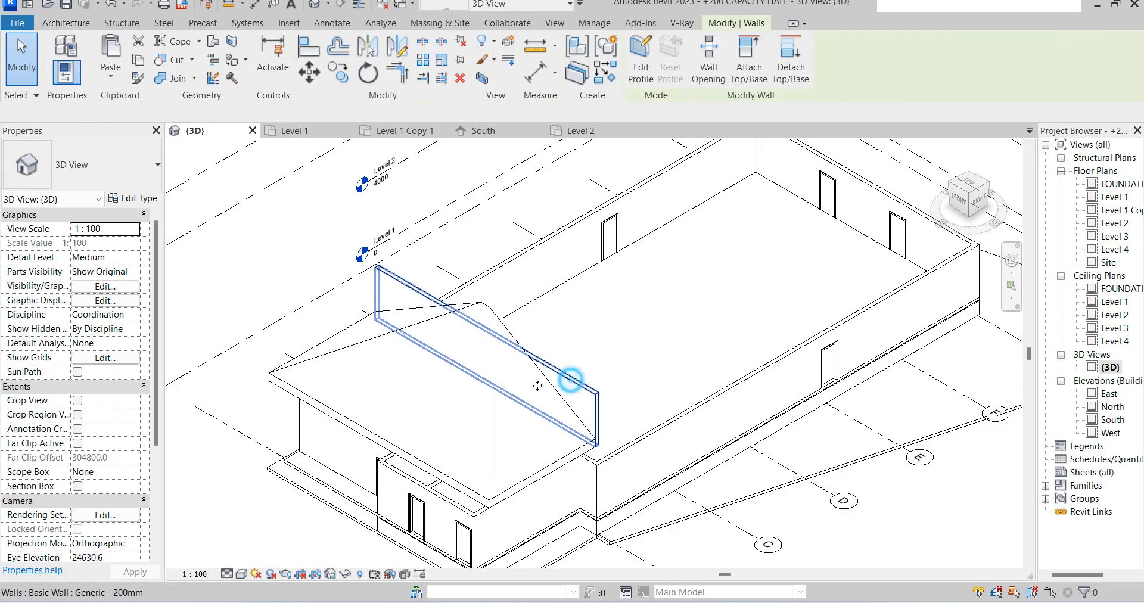
{"action": "left_click", "coordinate": [493, 312]}
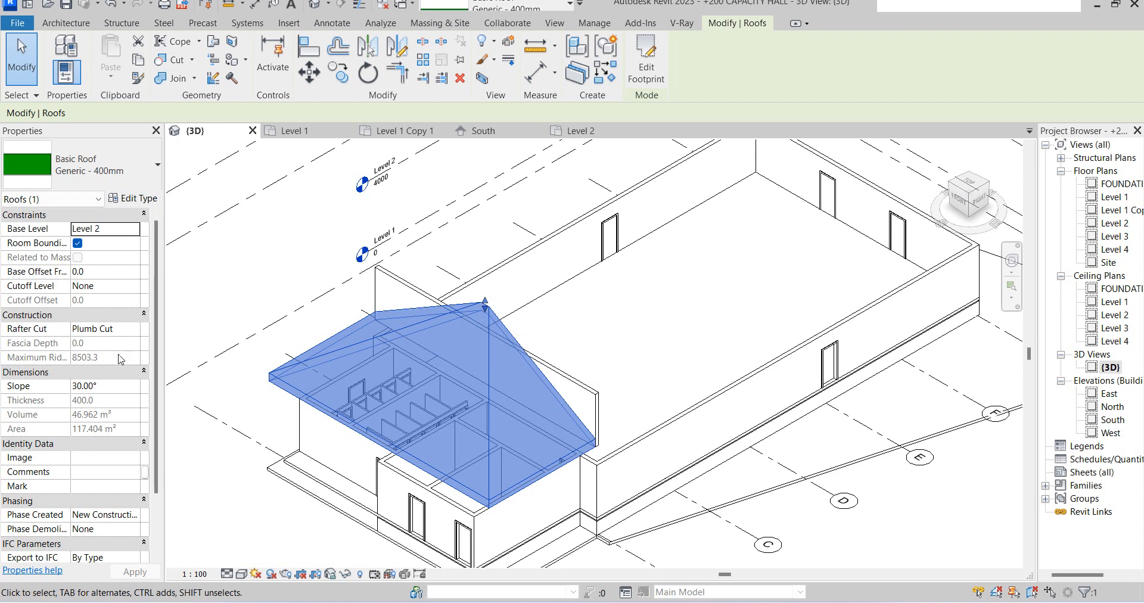
{"action": "left_click", "coordinate": [118, 387]}
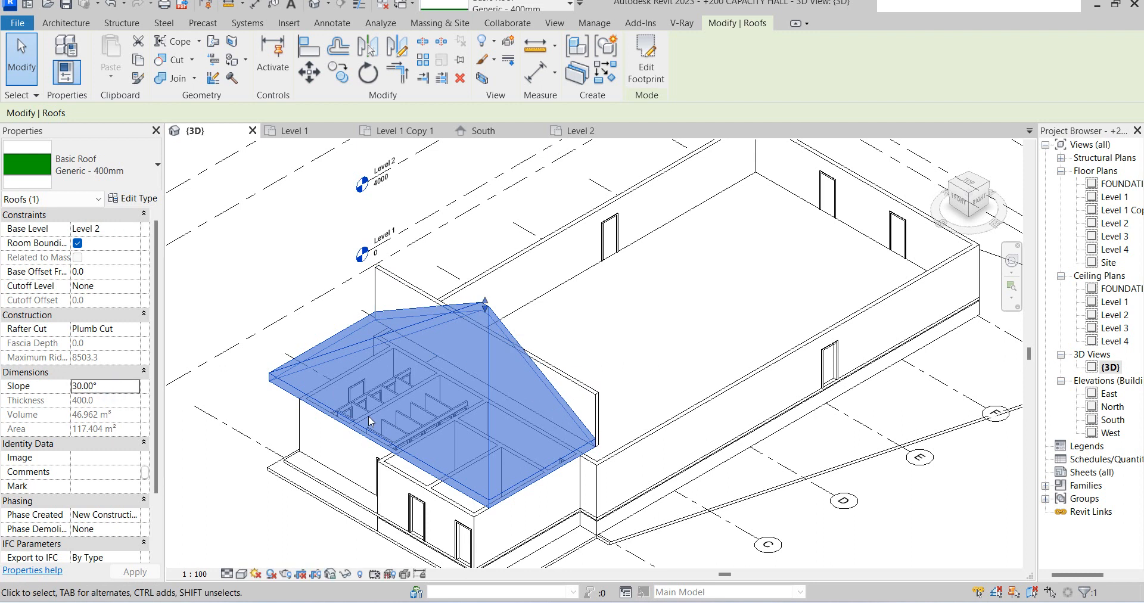
{"action": "left_click", "coordinate": [116, 387]}
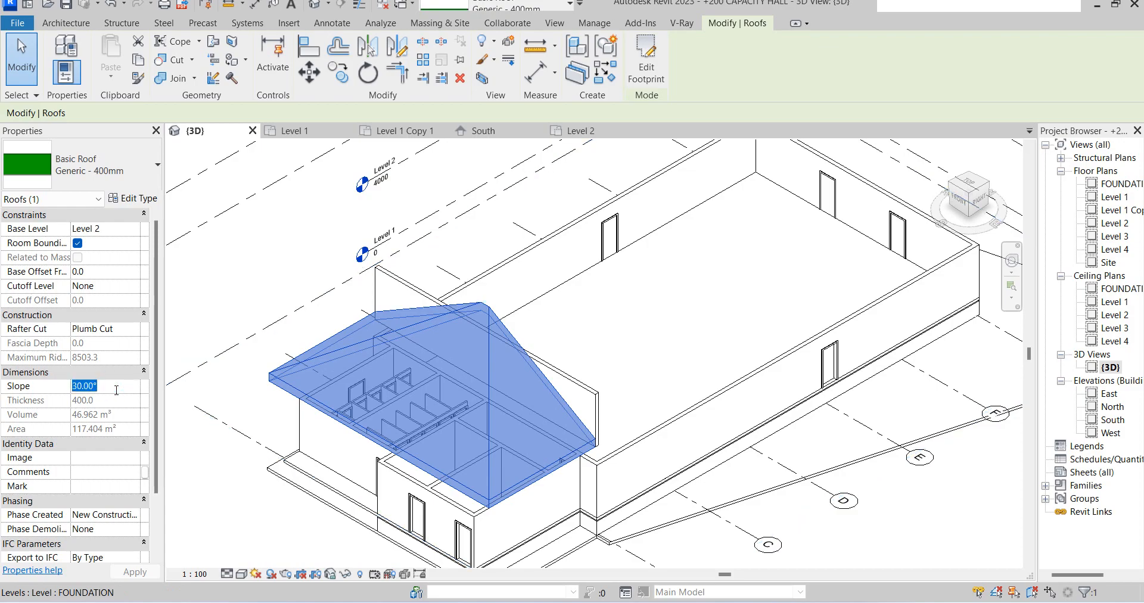
{"action": "type", "text": "25"}
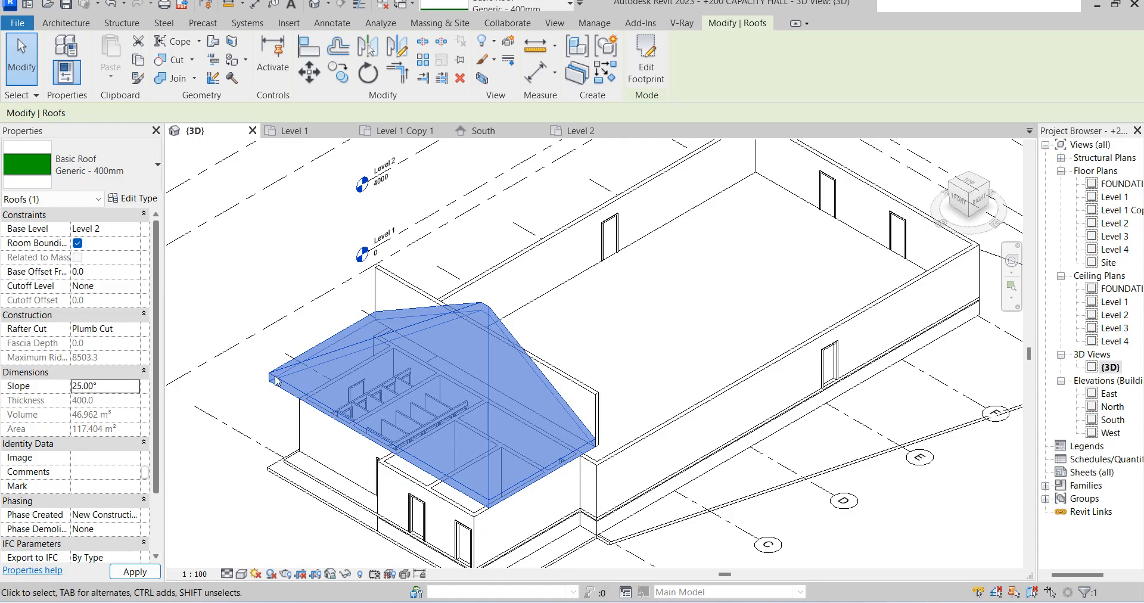
{"action": "key", "text": "Return"}
{"action": "left_click", "coordinate": [131, 390]}
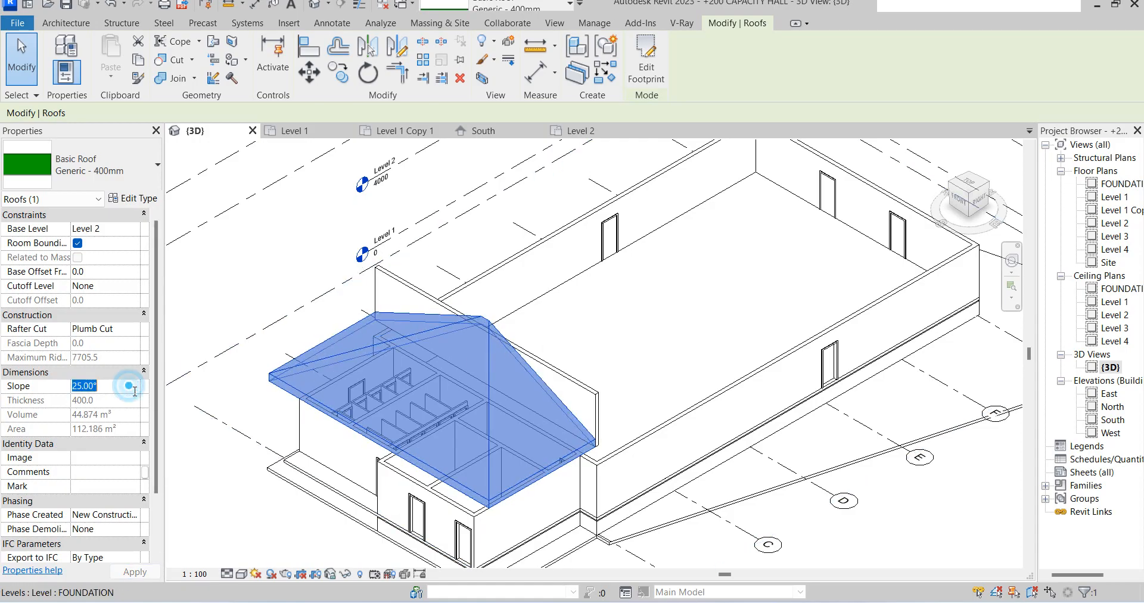
{"action": "type", "text": "20"}
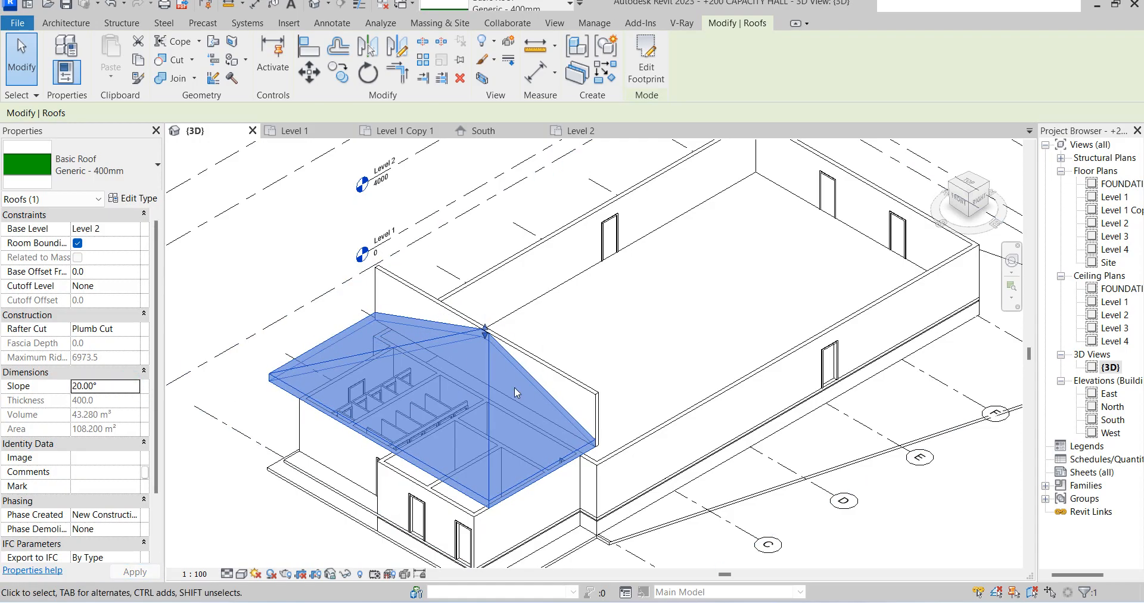
{"action": "left_click", "coordinate": [113, 386]}
{"action": "type", "text": "15"}
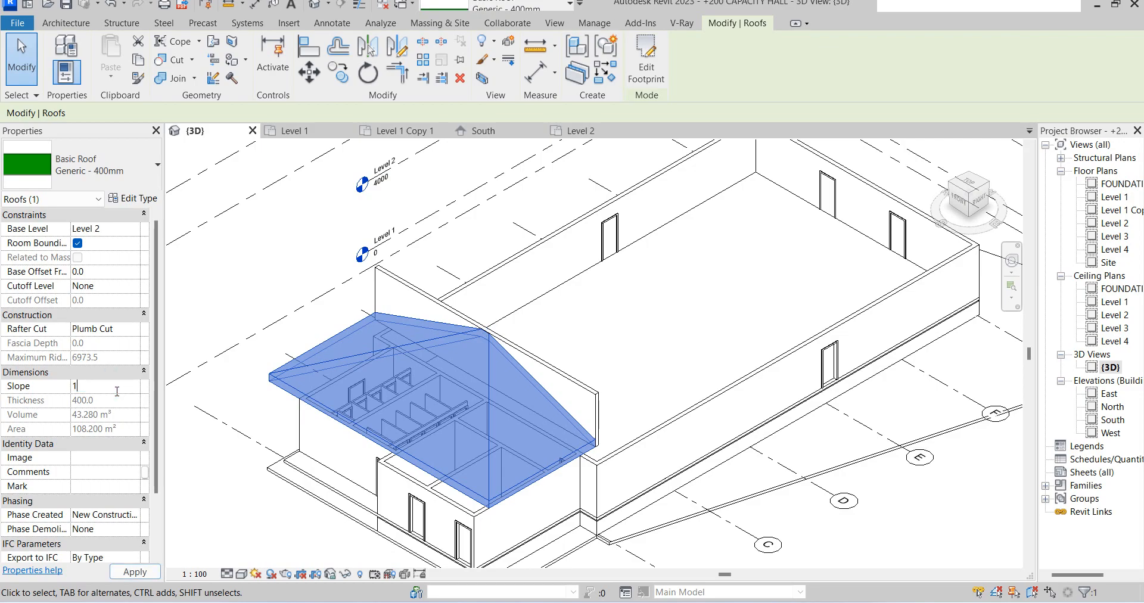
{"action": "key", "text": "Escape"}
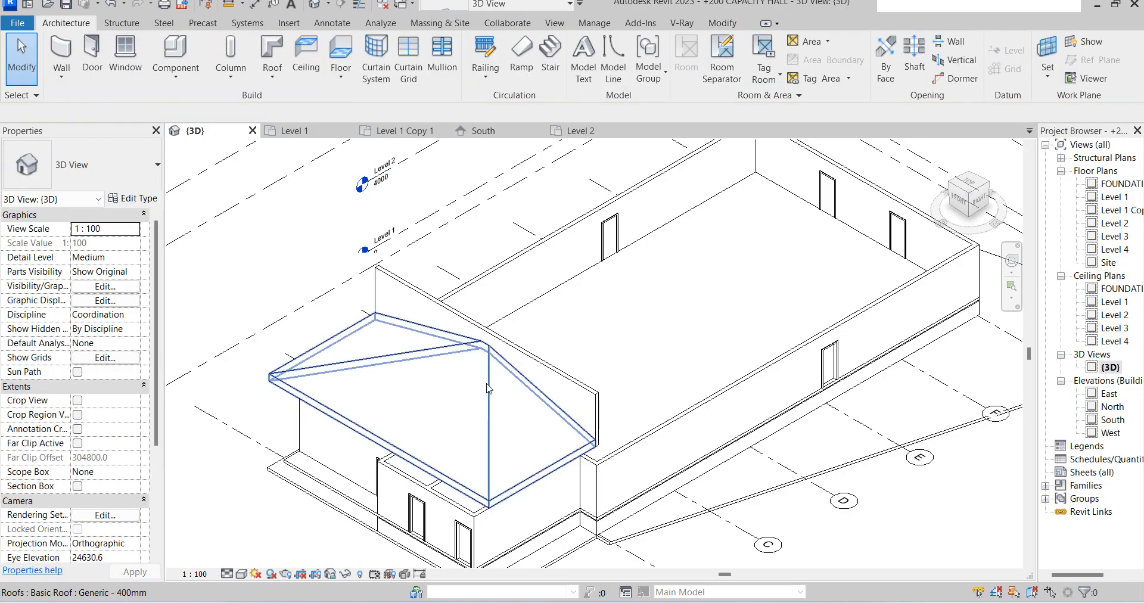
Raise the front block roof's ridge slightly with its shape handle, to a maximum ridge height of about 6360 mm.
{"action": "left_click", "coordinate": [495, 384]}
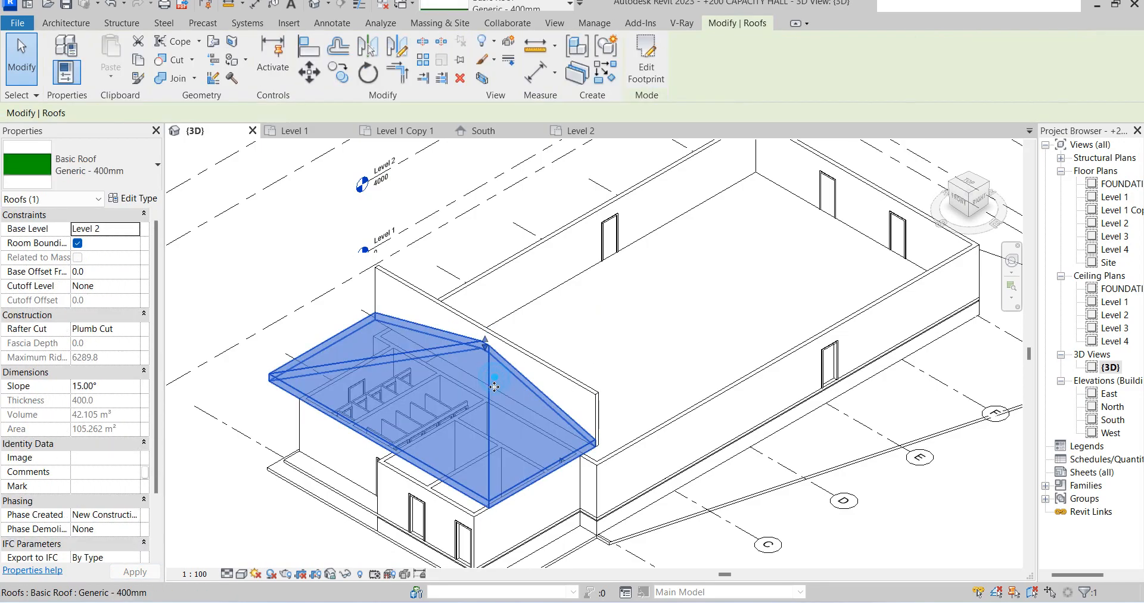
{"action": "scroll", "coordinate": [493, 388], "scroll_direction": "up", "scroll_amount": 2}
{"action": "scroll", "coordinate": [493, 388], "scroll_direction": "down", "scroll_amount": 3}
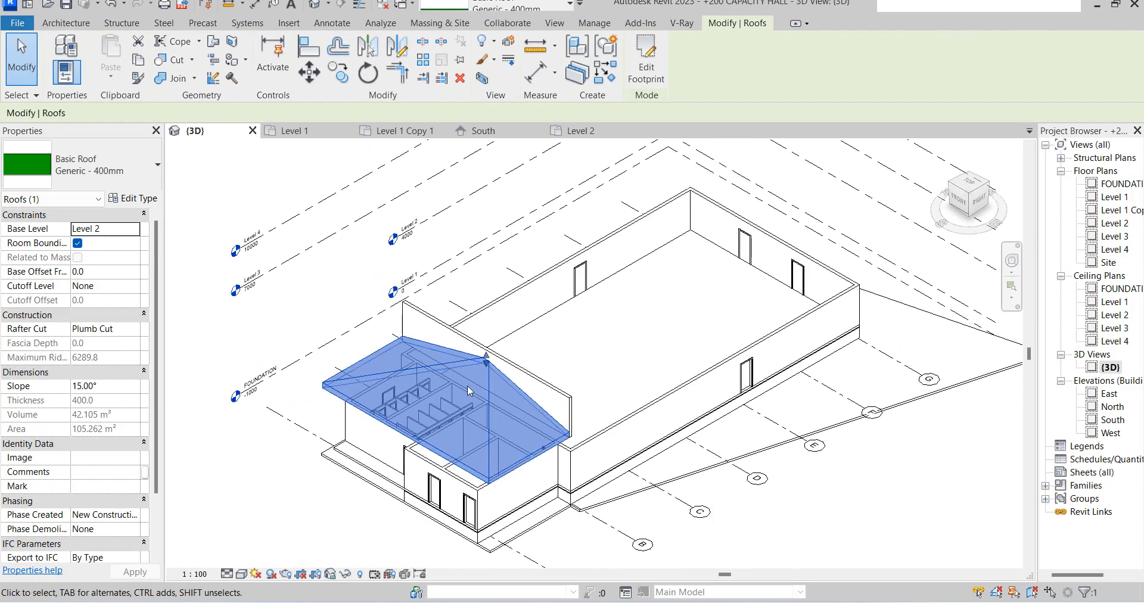
{"action": "scroll", "coordinate": [497, 366], "scroll_direction": "up", "scroll_amount": 5}
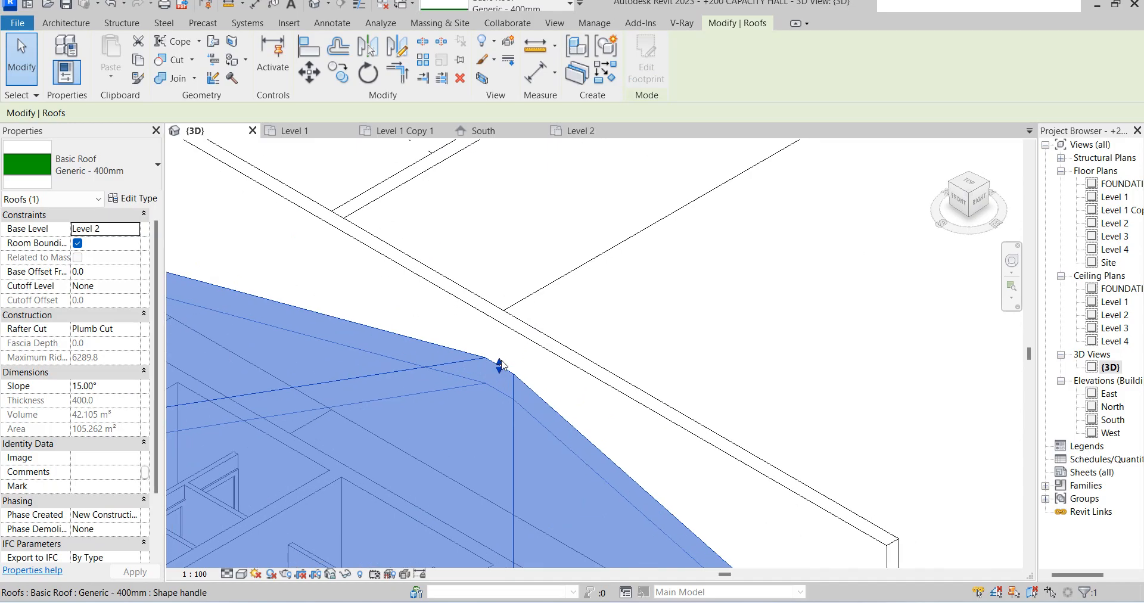
{"action": "left_click_drag", "start_coordinate": [501, 365], "coordinate": [506, 364]}
{"action": "left_click", "coordinate": [615, 314]}
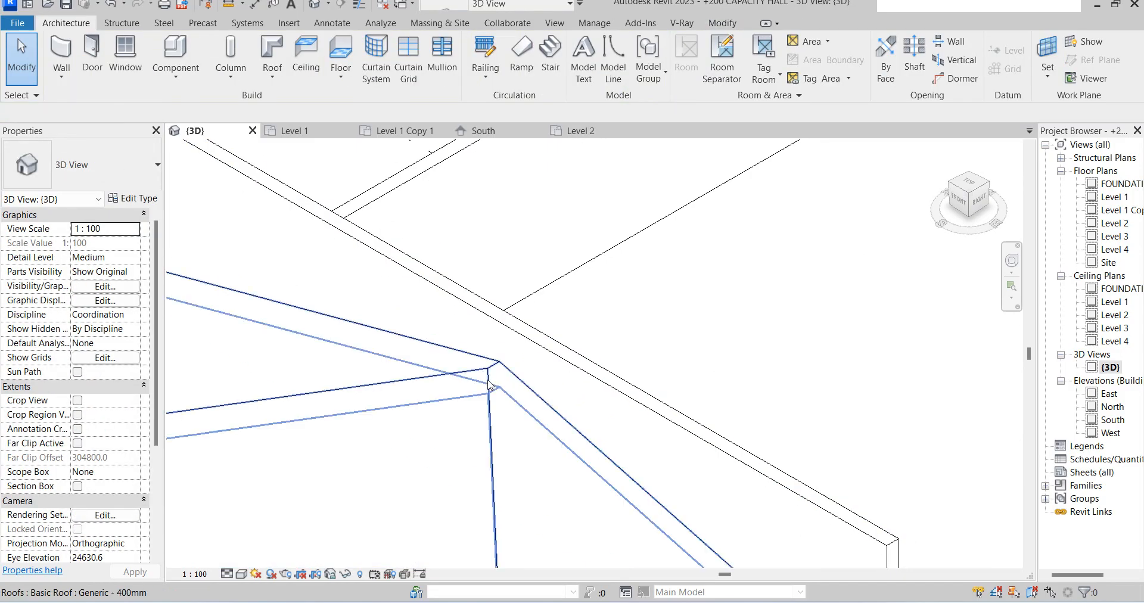
Fine-tune the roof's peak with the shape handle once more, bringing the maximum ridge height to about 6394 mm.
{"action": "scroll", "coordinate": [488, 382], "scroll_direction": "up", "scroll_amount": 1}
{"action": "left_click", "coordinate": [492, 377]}
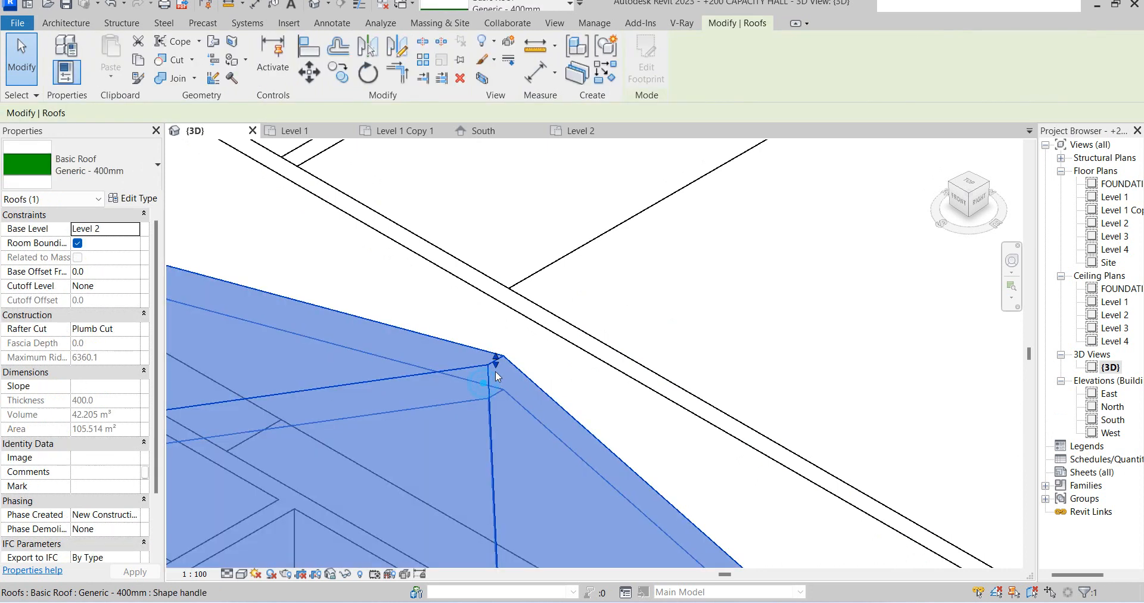
{"action": "left_click_drag", "start_coordinate": [493, 360], "coordinate": [502, 372]}
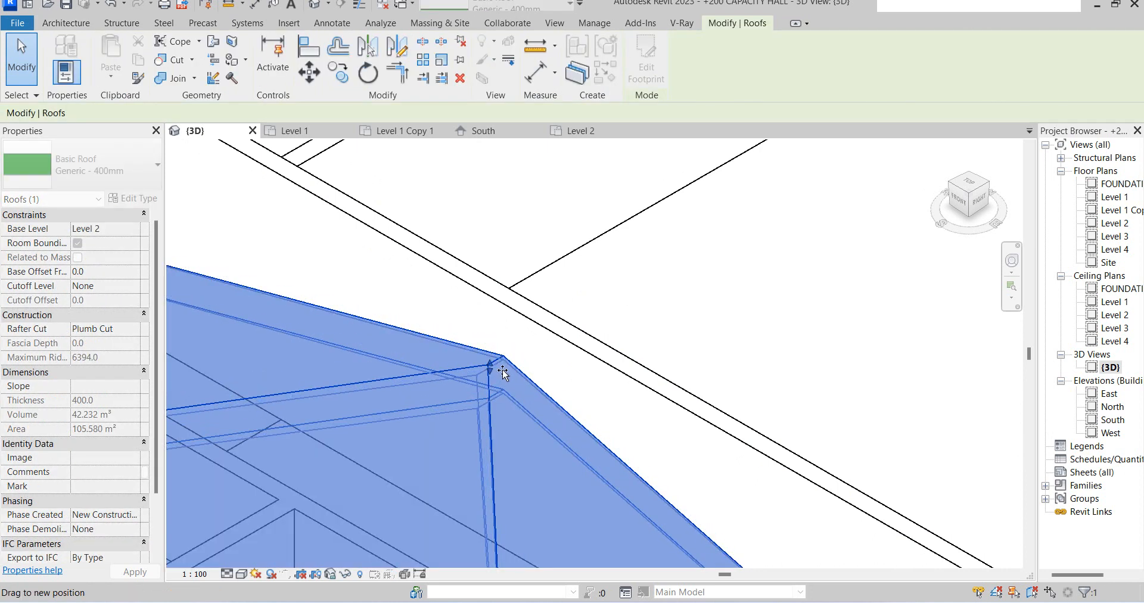
{"action": "left_click", "coordinate": [535, 346]}
{"action": "scroll", "coordinate": [489, 383], "scroll_direction": "down", "scroll_amount": 2}
{"action": "scroll", "coordinate": [485, 425], "scroll_direction": "down", "scroll_amount": 1}
{"action": "middle_click_drag", "start_coordinate": [483, 386], "coordinate": [476, 319]}
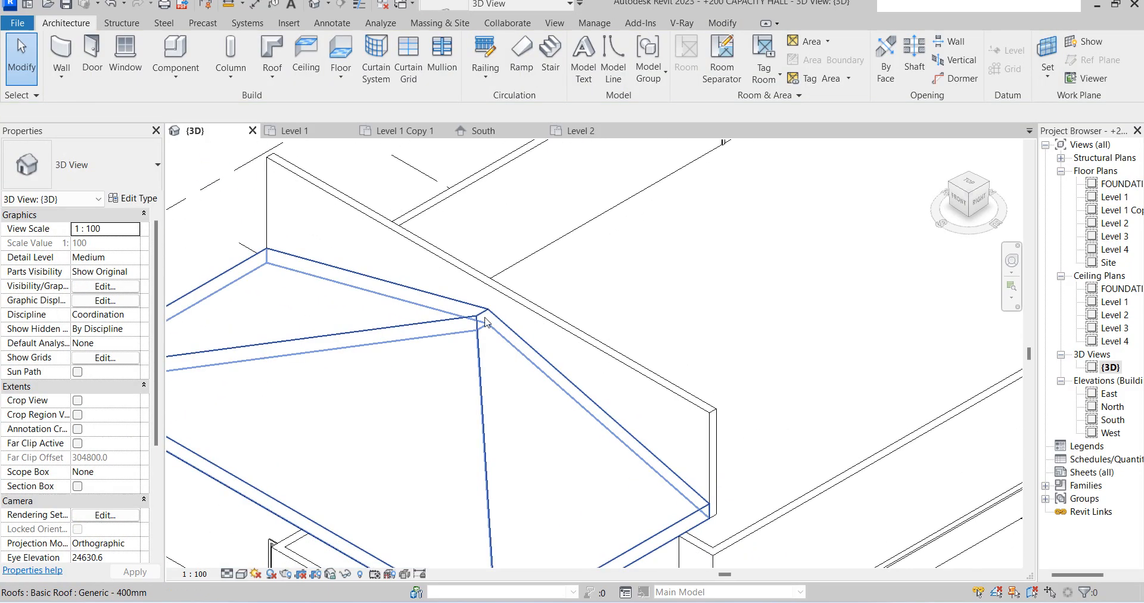
{"action": "scroll", "coordinate": [482, 322], "scroll_direction": "down", "scroll_amount": 3}
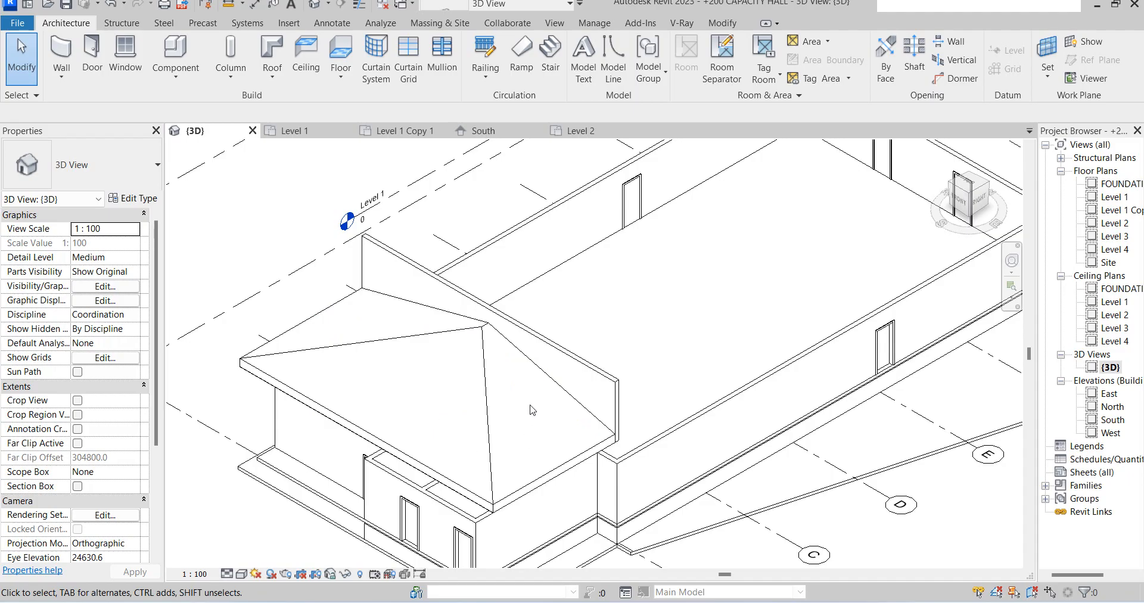
Set the front block roof type's structure layer to 50 mm thick with the Air material.
{"action": "left_click", "coordinate": [538, 462]}
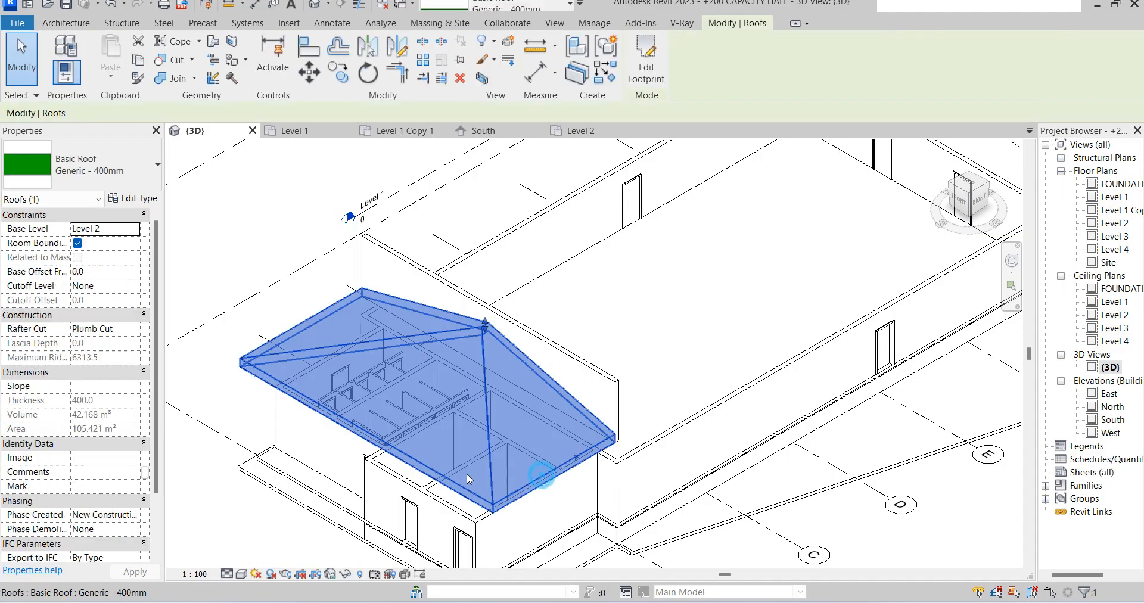
{"action": "left_click", "coordinate": [137, 201]}
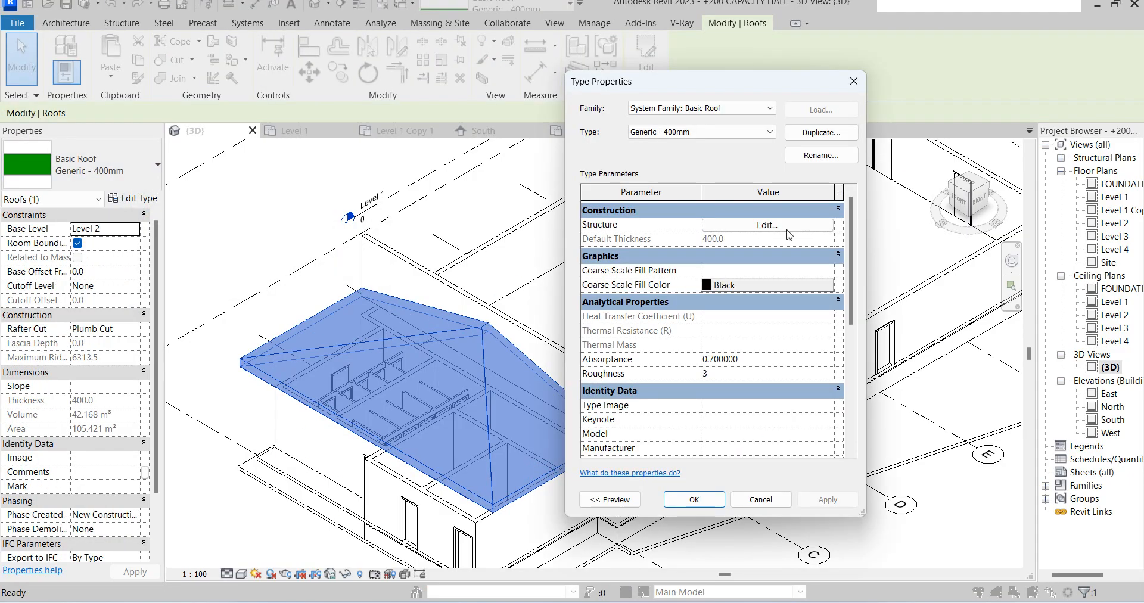
{"action": "left_click", "coordinate": [767, 225]}
{"action": "left_click", "coordinate": [749, 224]}
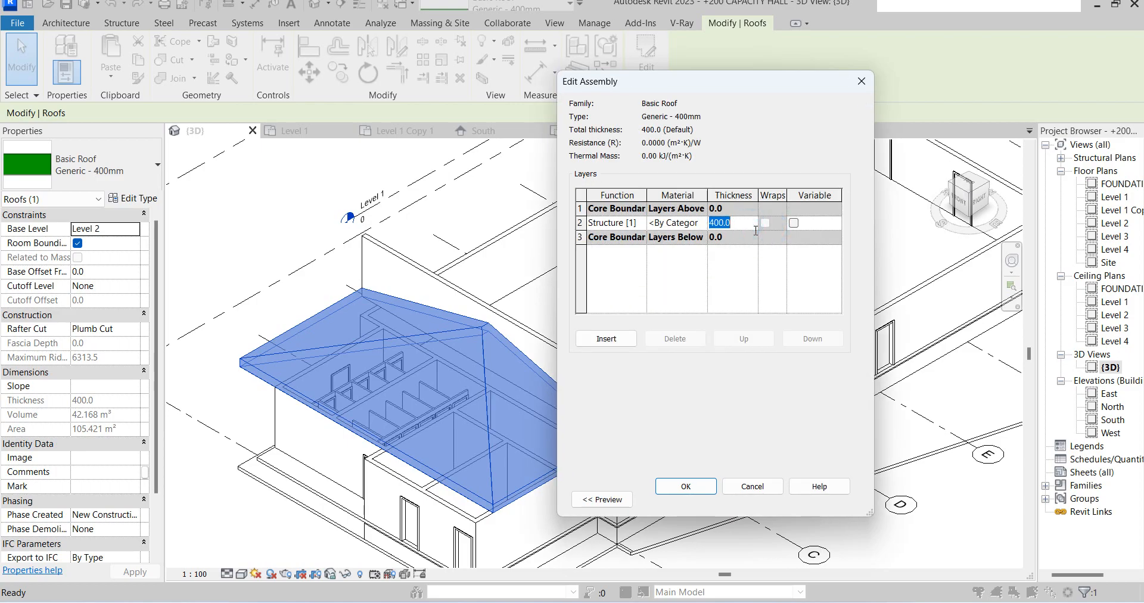
{"action": "type", "text": "50"}
{"action": "left_click", "coordinate": [695, 223]}
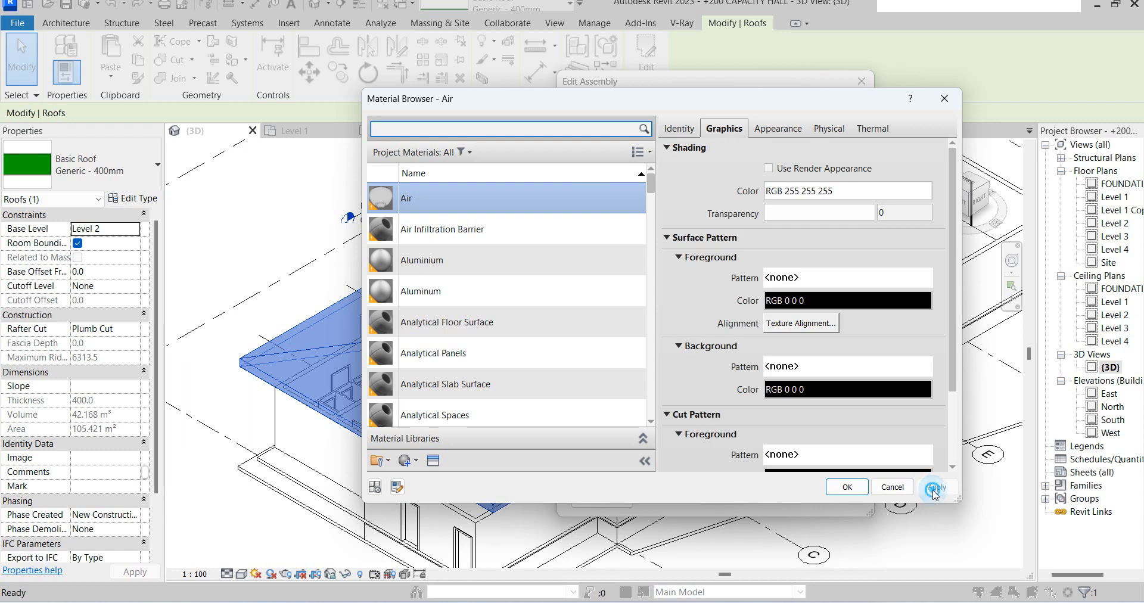
{"action": "left_click", "coordinate": [846, 487]}
{"action": "left_click", "coordinate": [687, 487]}
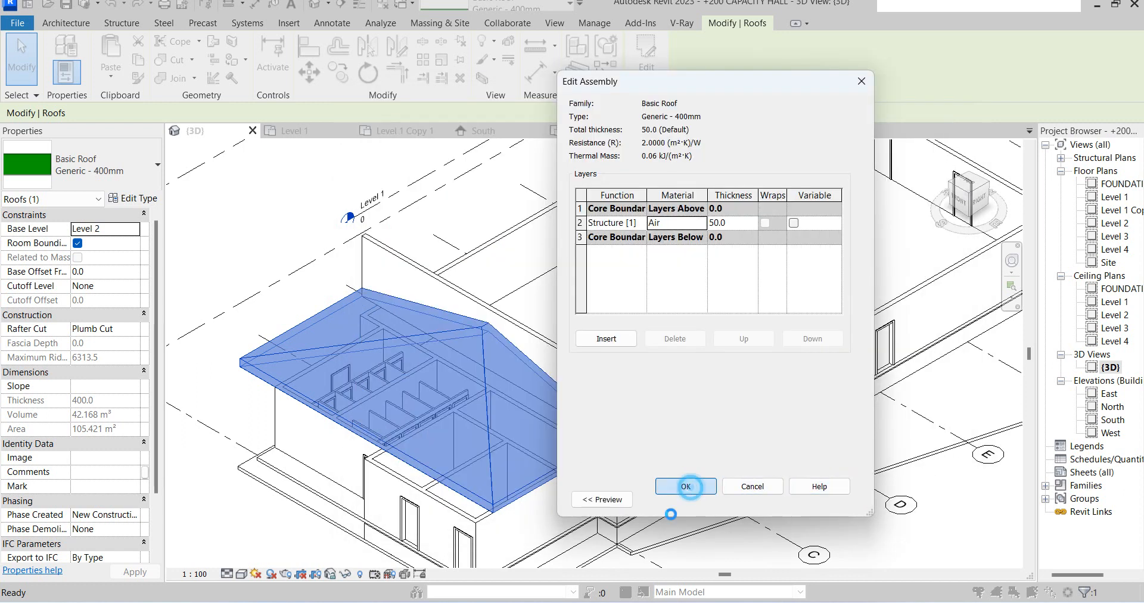
{"action": "left_click", "coordinate": [691, 500]}
{"action": "left_click", "coordinate": [561, 517]}
{"action": "scroll", "coordinate": [492, 505], "scroll_direction": "up", "scroll_amount": 2}
Reopen the front block roof's footprint for editing and change its type's structure layer material to Roofing, Tile.
{"action": "left_click", "coordinate": [492, 505]}
{"action": "scroll", "coordinate": [493, 505], "scroll_direction": "down", "scroll_amount": 3}
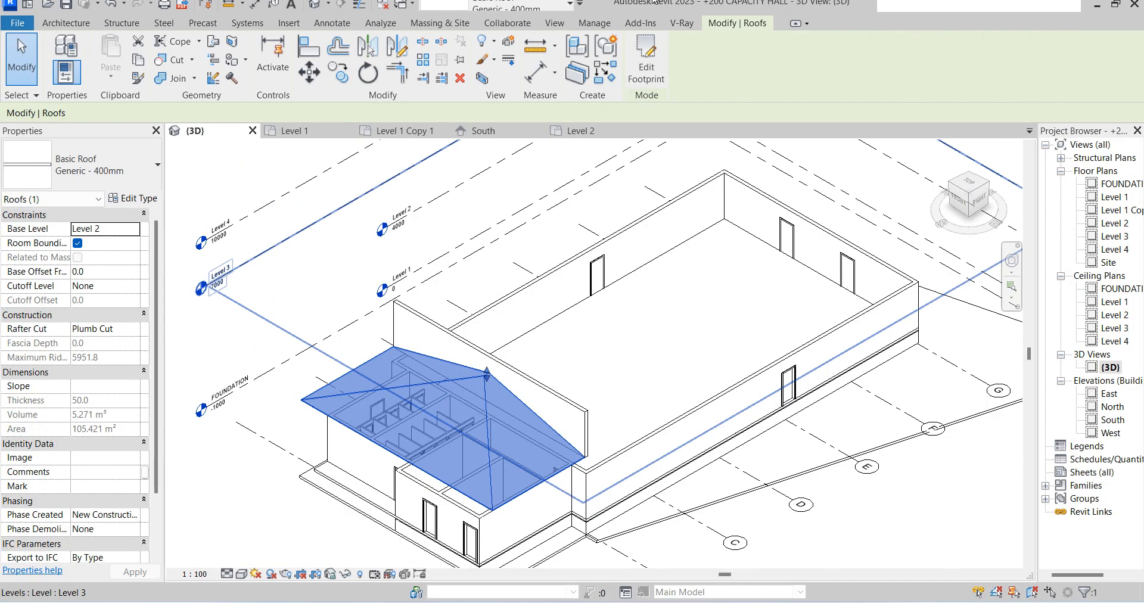
{"action": "left_click", "coordinate": [646, 60]}
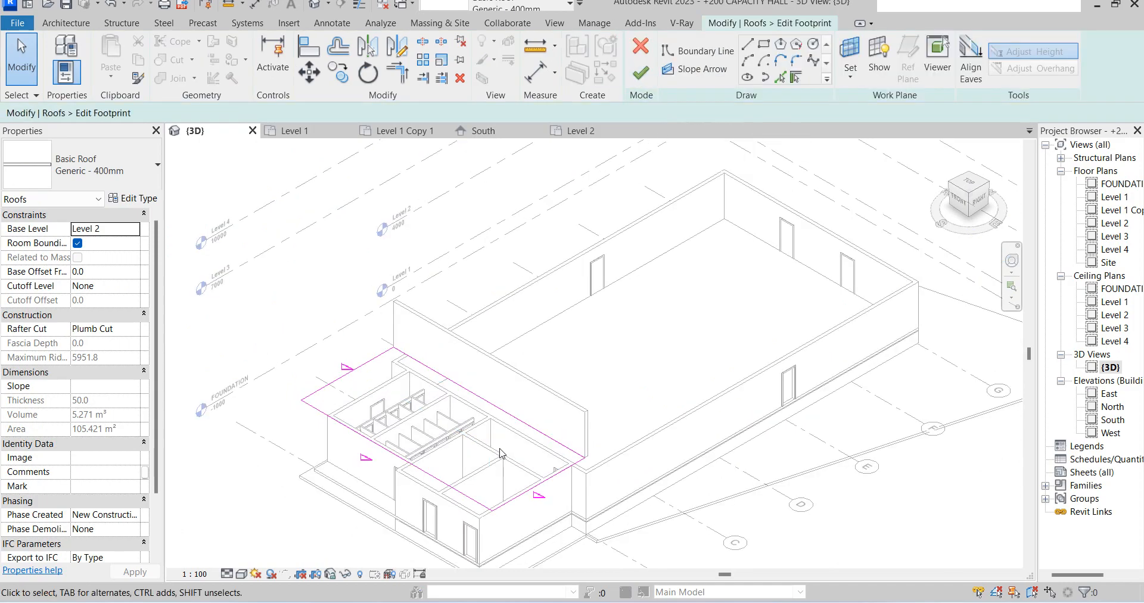
{"action": "left_click", "coordinate": [137, 204]}
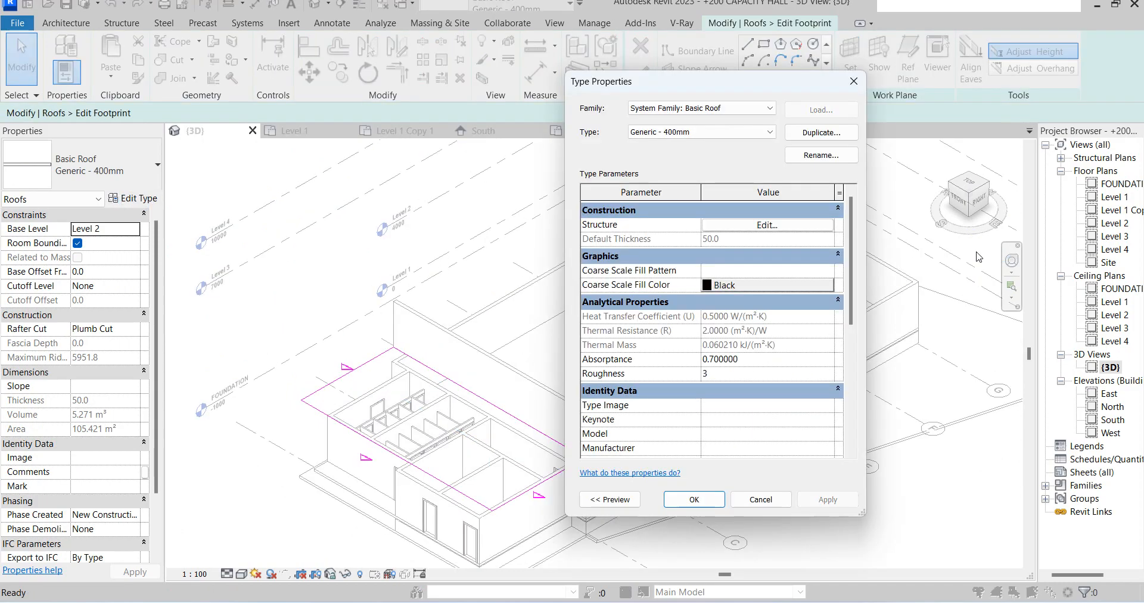
{"action": "left_click", "coordinate": [771, 235]}
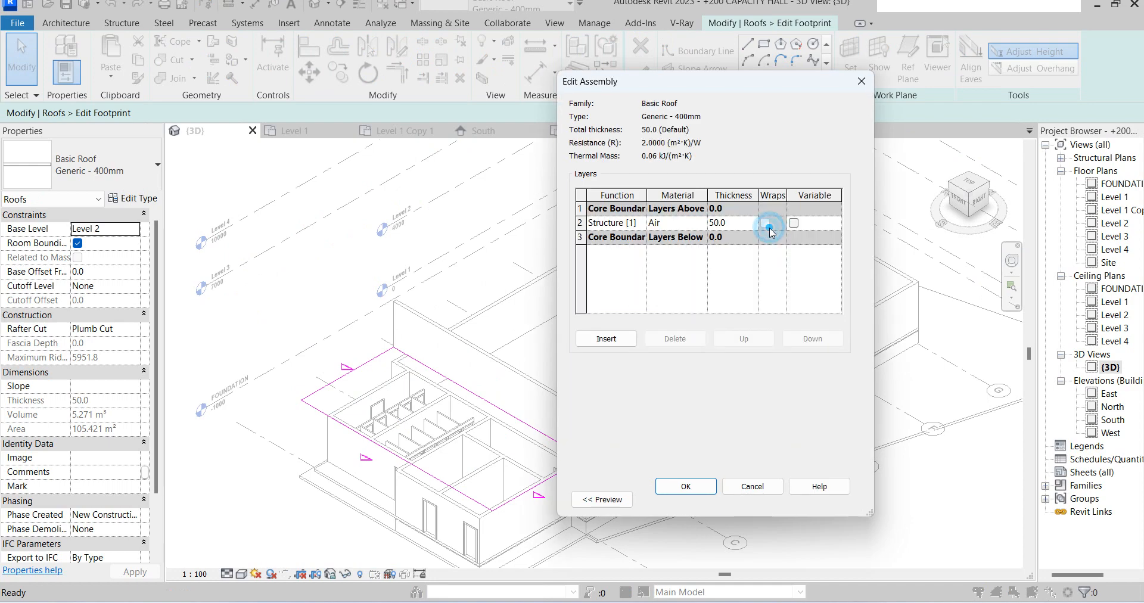
{"action": "left_click", "coordinate": [704, 223]}
{"action": "left_click", "coordinate": [704, 223]}
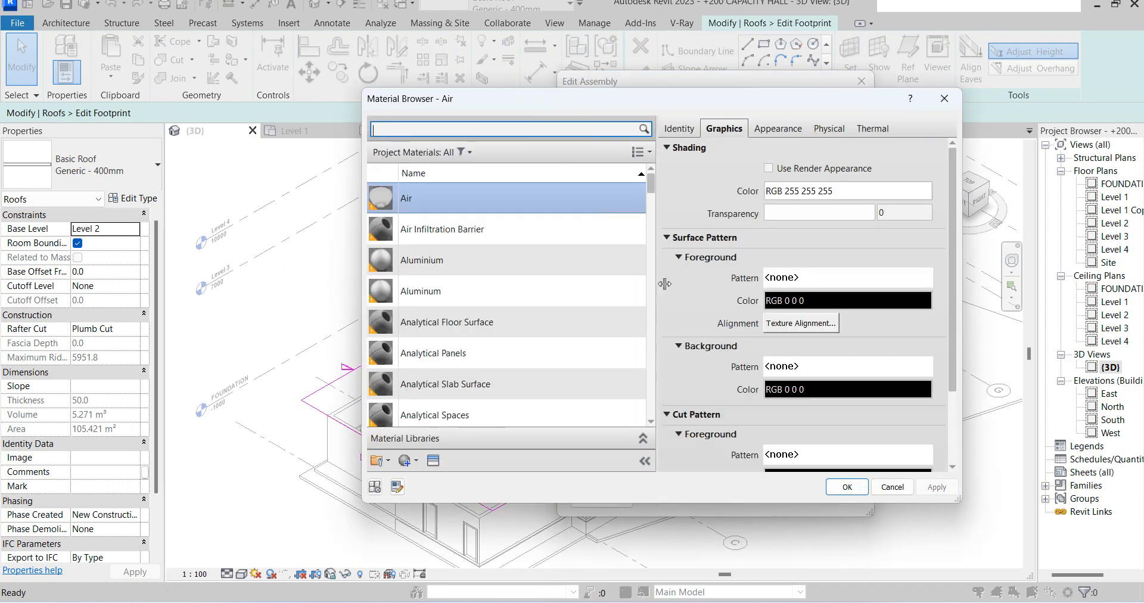
{"action": "scroll", "coordinate": [465, 334], "scroll_direction": "down", "scroll_amount": 15}
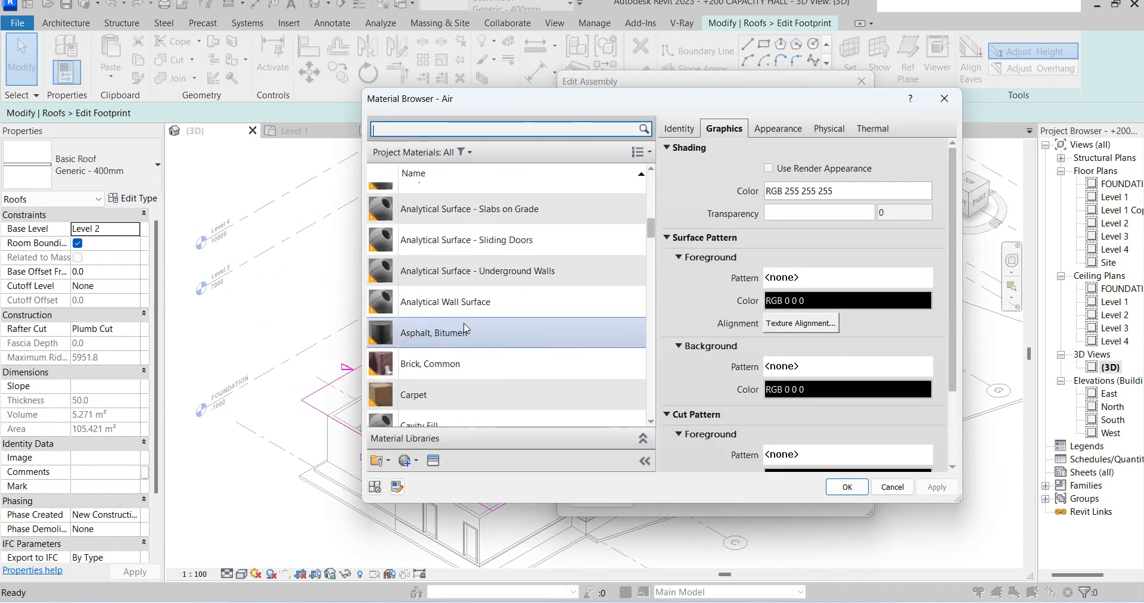
{"action": "scroll", "coordinate": [465, 334], "scroll_direction": "down", "scroll_amount": 5}
{"action": "scroll", "coordinate": [464, 349], "scroll_direction": "up", "scroll_amount": 2}
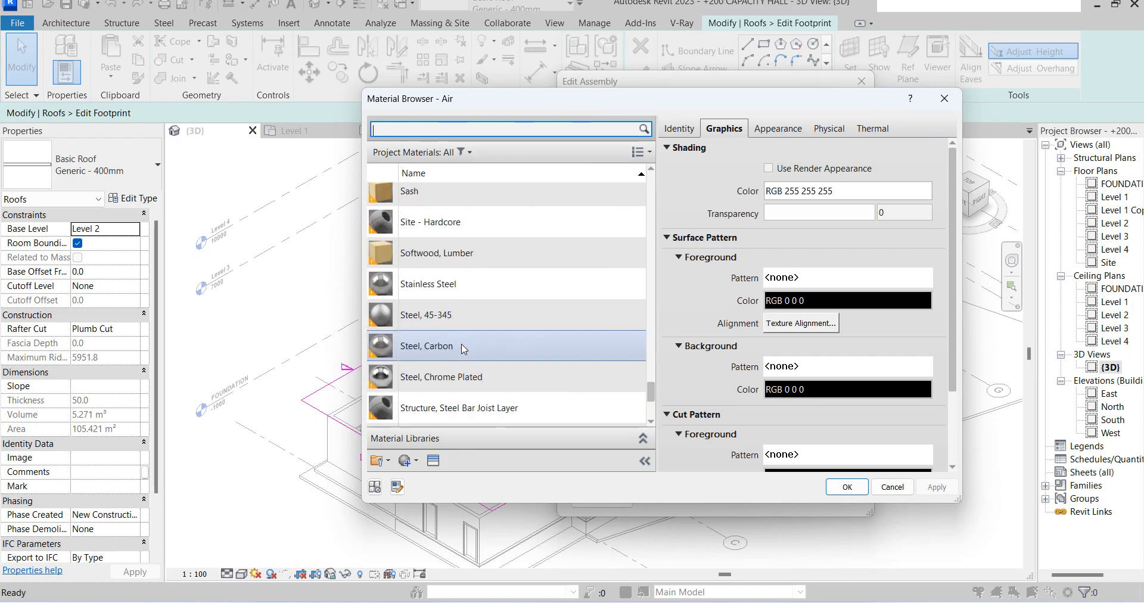
{"action": "scroll", "coordinate": [464, 349], "scroll_direction": "down", "scroll_amount": 2}
{"action": "scroll", "coordinate": [464, 349], "scroll_direction": "up", "scroll_amount": 6}
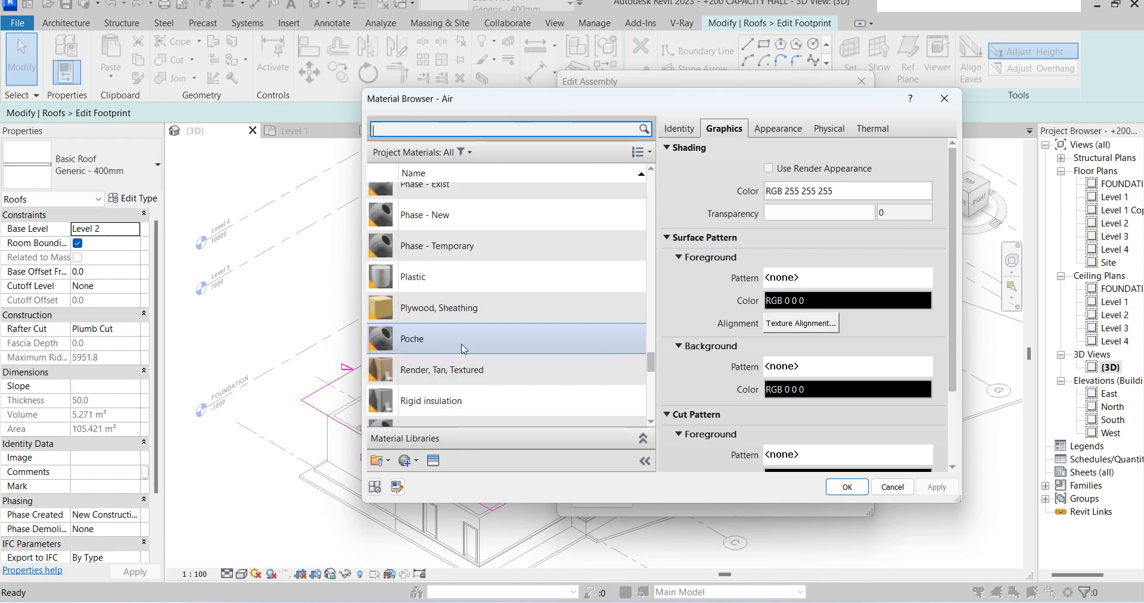
{"action": "scroll", "coordinate": [464, 348], "scroll_direction": "up", "scroll_amount": 3}
{"action": "scroll", "coordinate": [464, 348], "scroll_direction": "down", "scroll_amount": 5}
{"action": "scroll", "coordinate": [463, 348], "scroll_direction": "down", "scroll_amount": 5}
{"action": "double_click", "coordinate": [439, 378]}
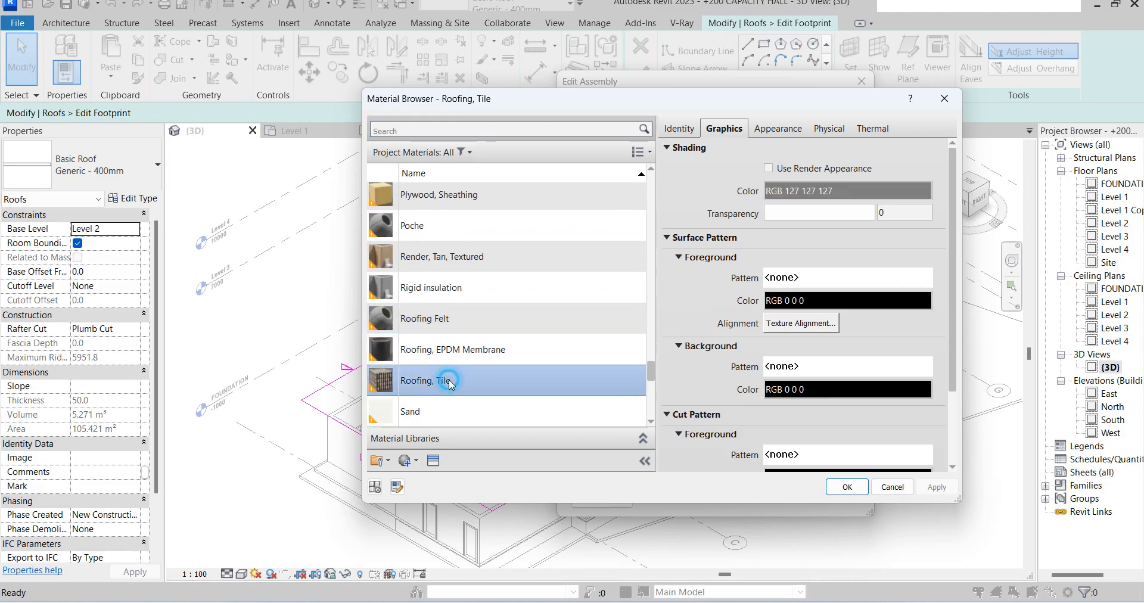
{"action": "left_click", "coordinate": [686, 486]}
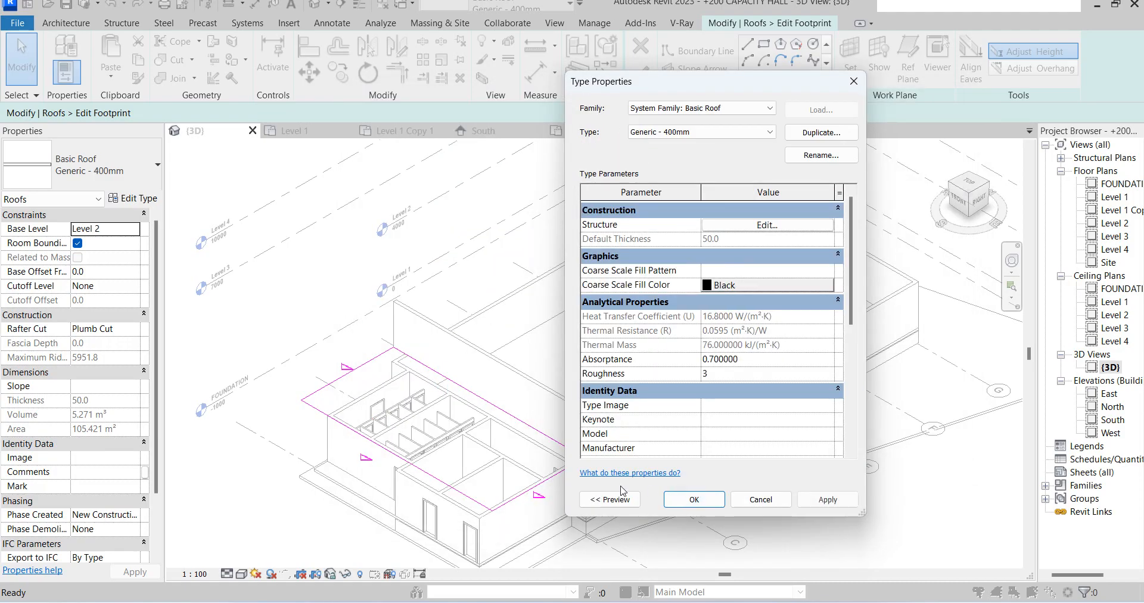
{"action": "left_click", "coordinate": [668, 496]}
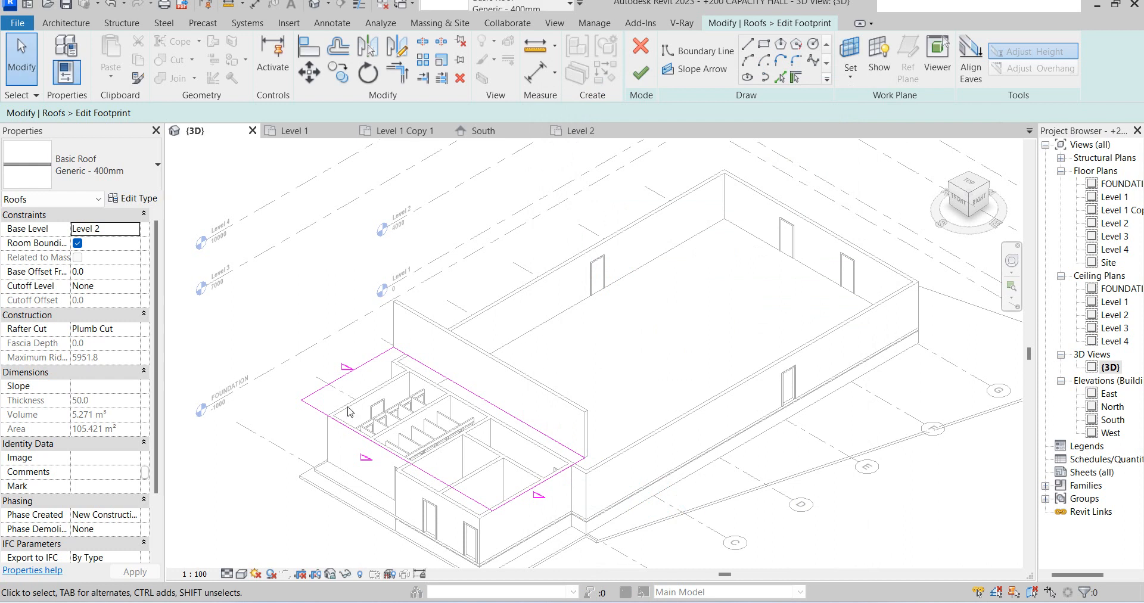
Finish the roof footprint edit and inspect the front block roof's ridge and edges up close.
{"action": "left_click", "coordinate": [640, 72]}
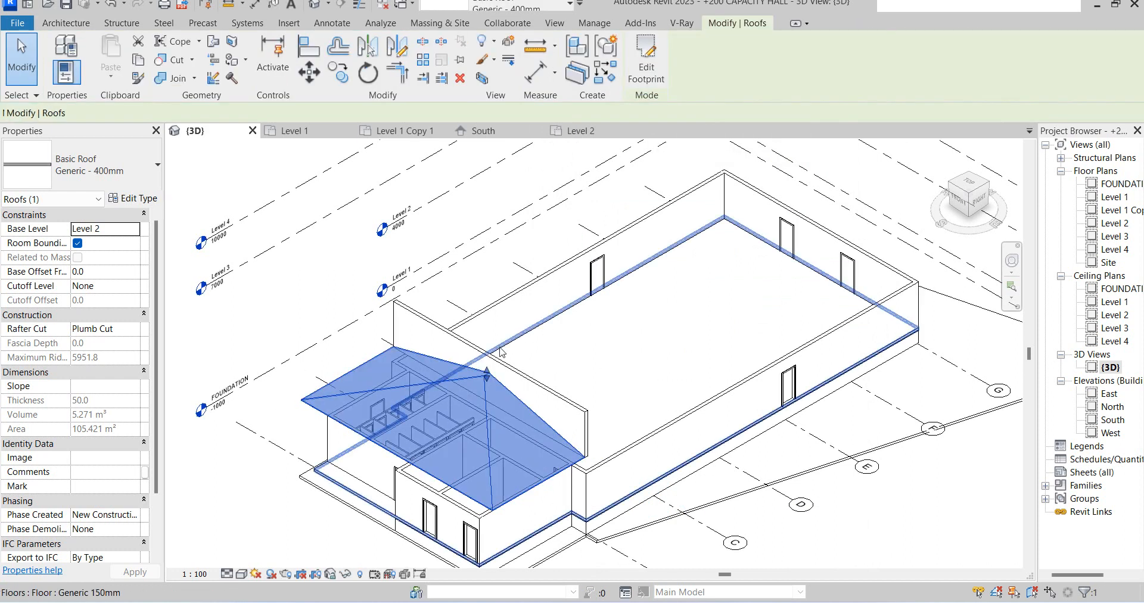
{"action": "left_click", "coordinate": [628, 308]}
{"action": "scroll", "coordinate": [517, 441], "scroll_direction": "up", "scroll_amount": 3}
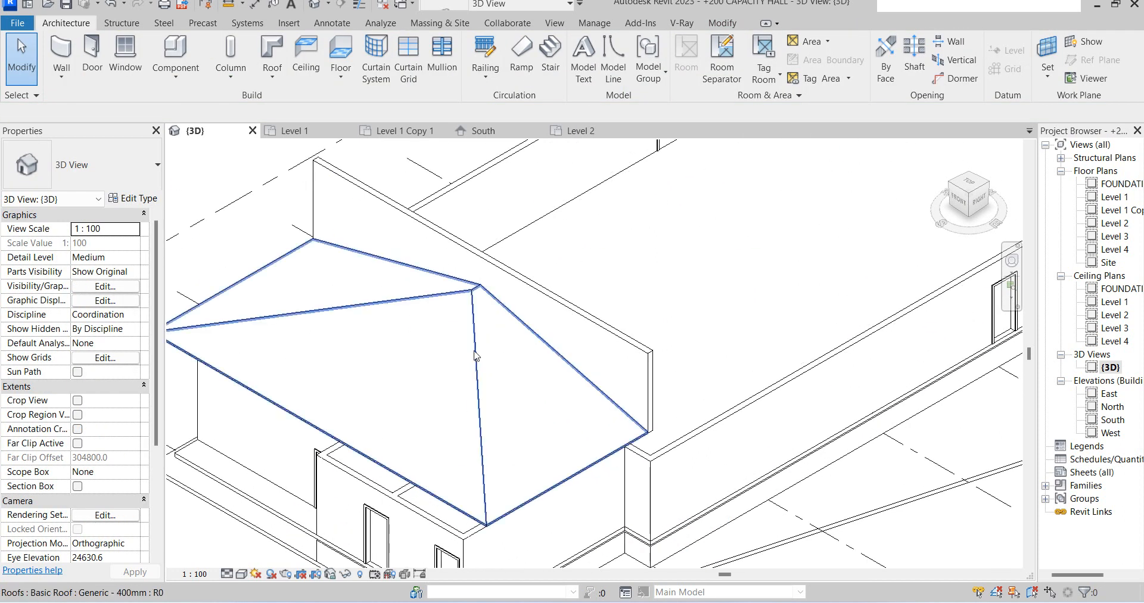
{"action": "scroll", "coordinate": [472, 381], "scroll_direction": "up", "scroll_amount": 2}
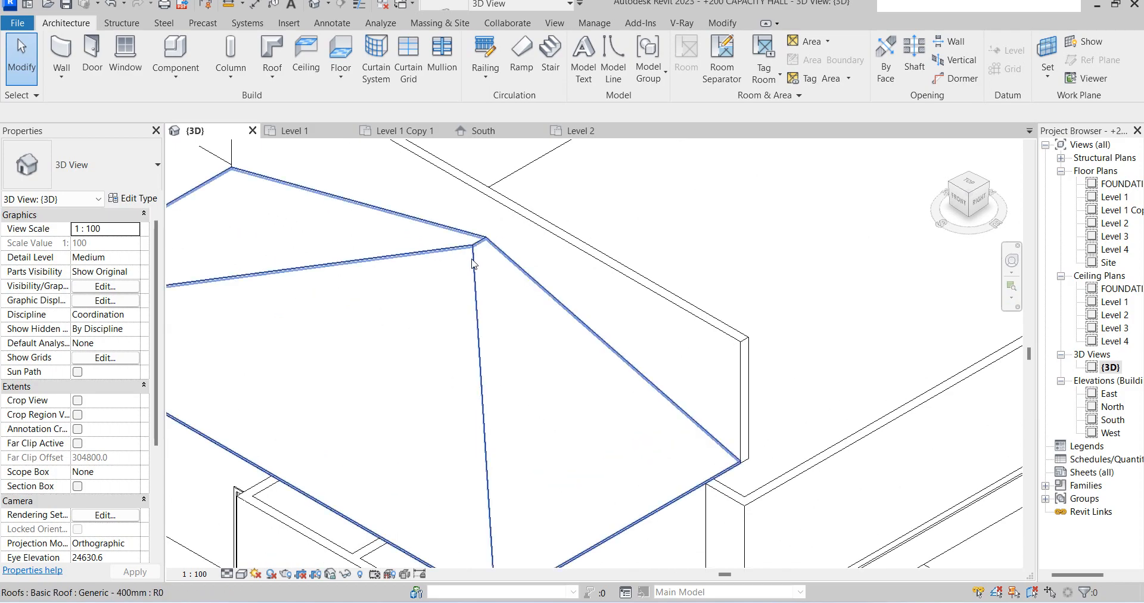
{"action": "scroll", "coordinate": [493, 365], "scroll_direction": "down", "scroll_amount": 4}
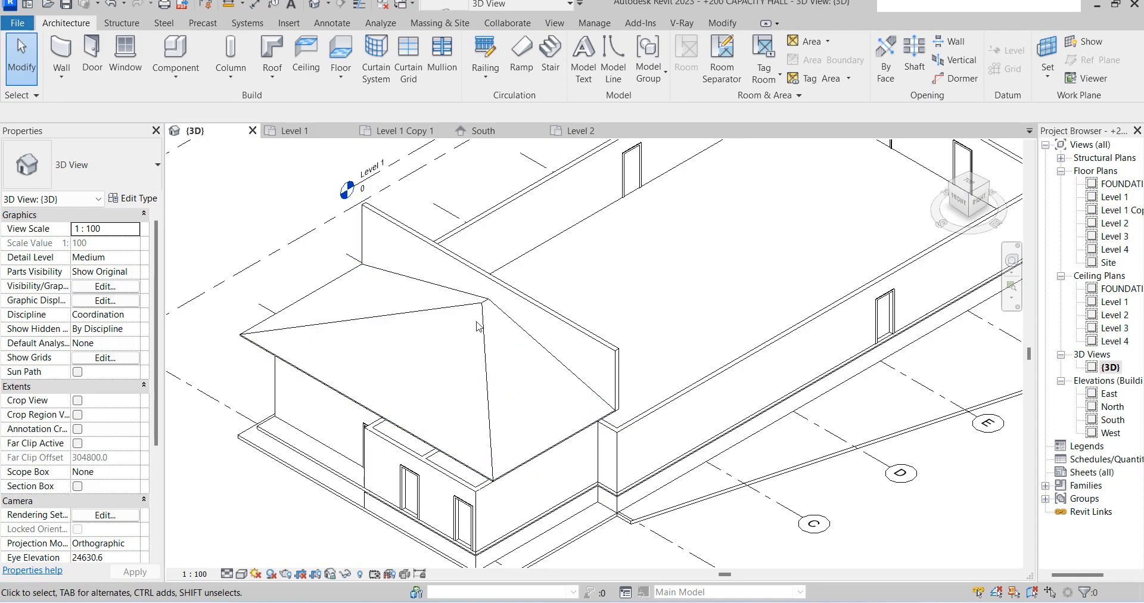
Enable Use Render Appearance in the shading of the front block roof's Roofing, Tile material.
{"action": "left_click", "coordinate": [492, 379]}
{"action": "left_click", "coordinate": [146, 198]}
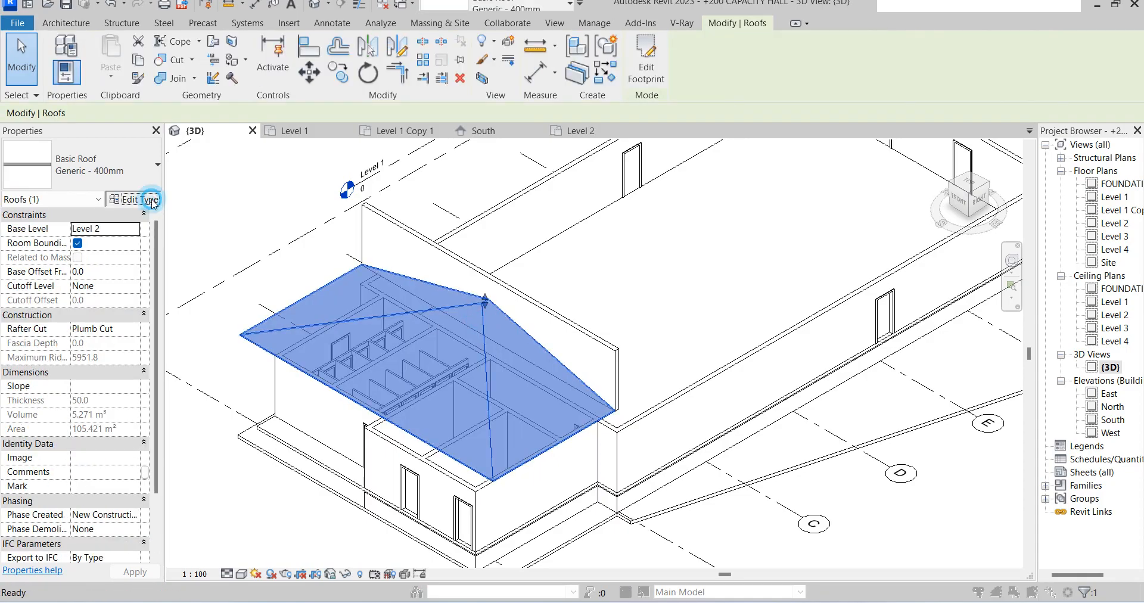
{"action": "left_click", "coordinate": [771, 230]}
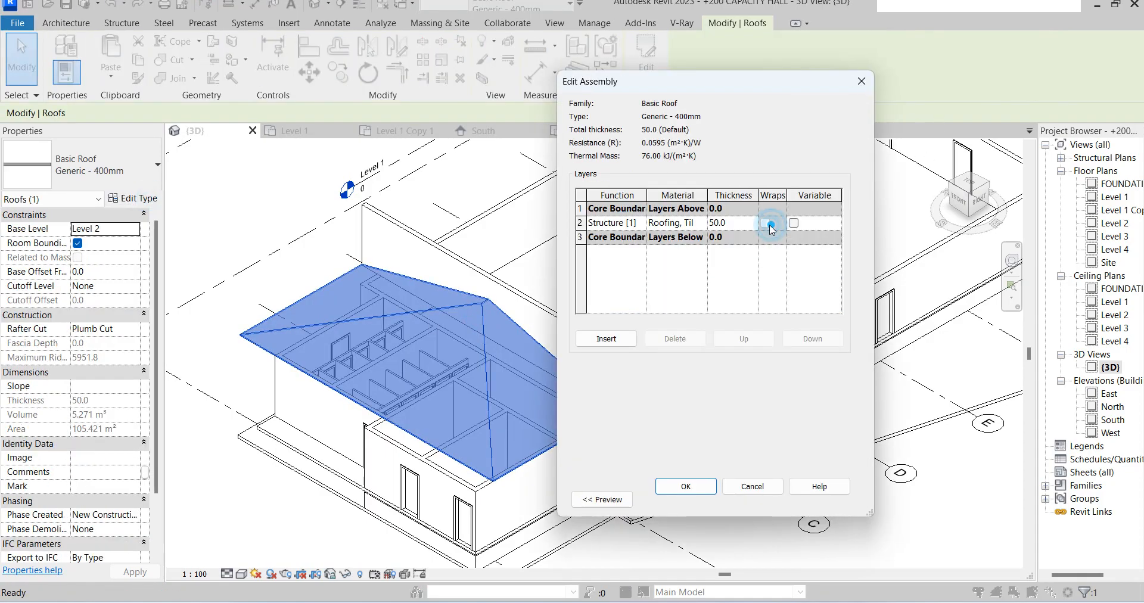
{"action": "left_click", "coordinate": [691, 225]}
{"action": "left_click", "coordinate": [700, 225]}
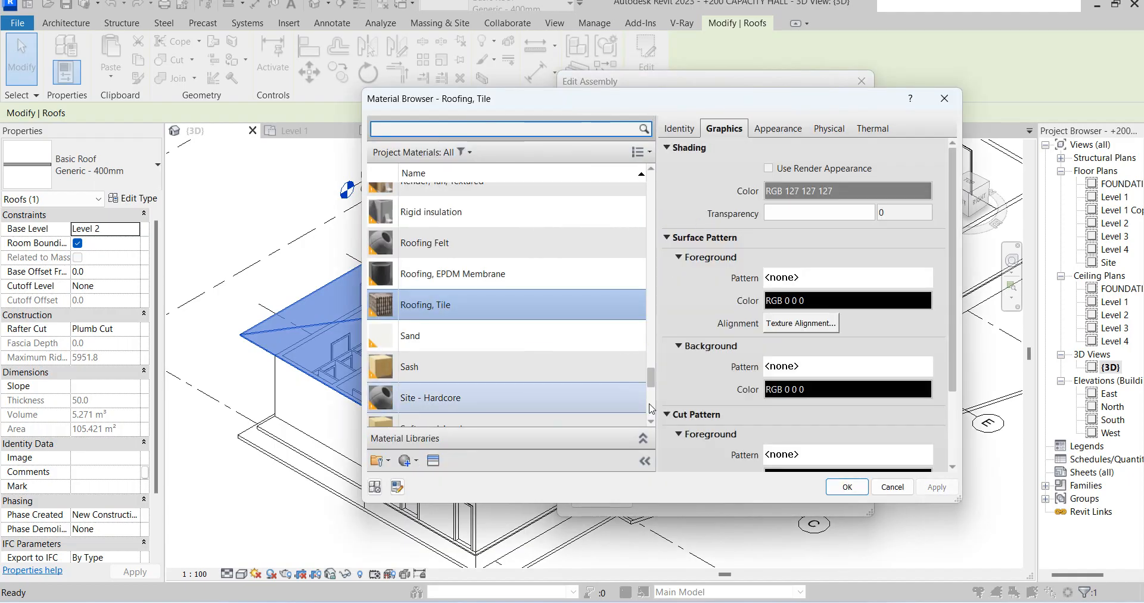
{"action": "left_click", "coordinate": [767, 168]}
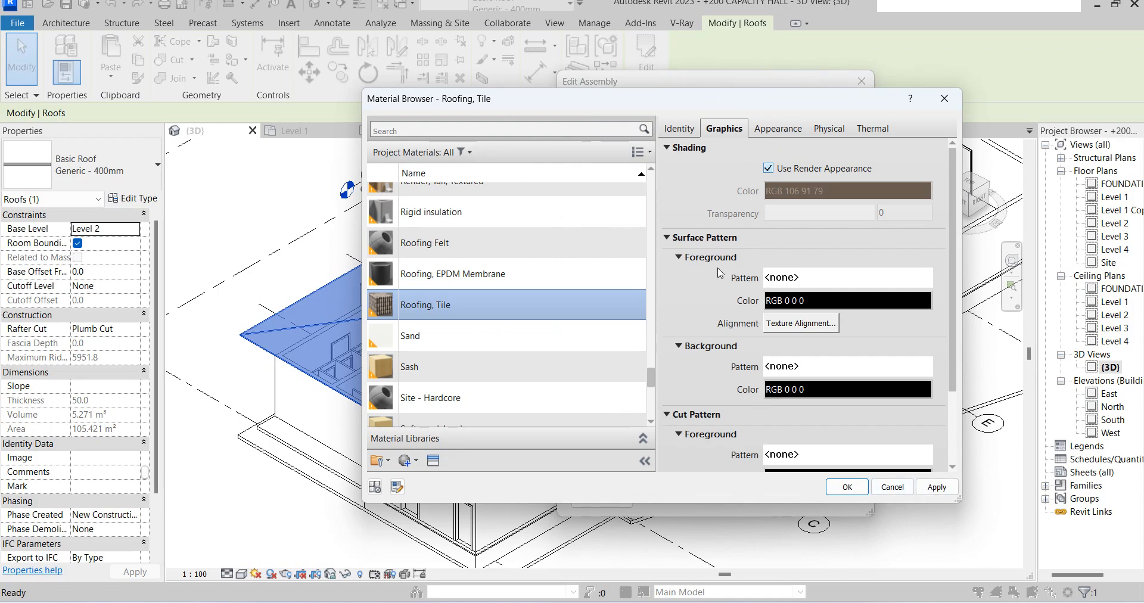
Create a model-type foreground surface pattern of parallel lines at a 90° angle with 70 mm line spacing.
{"action": "left_click", "coordinate": [837, 277]}
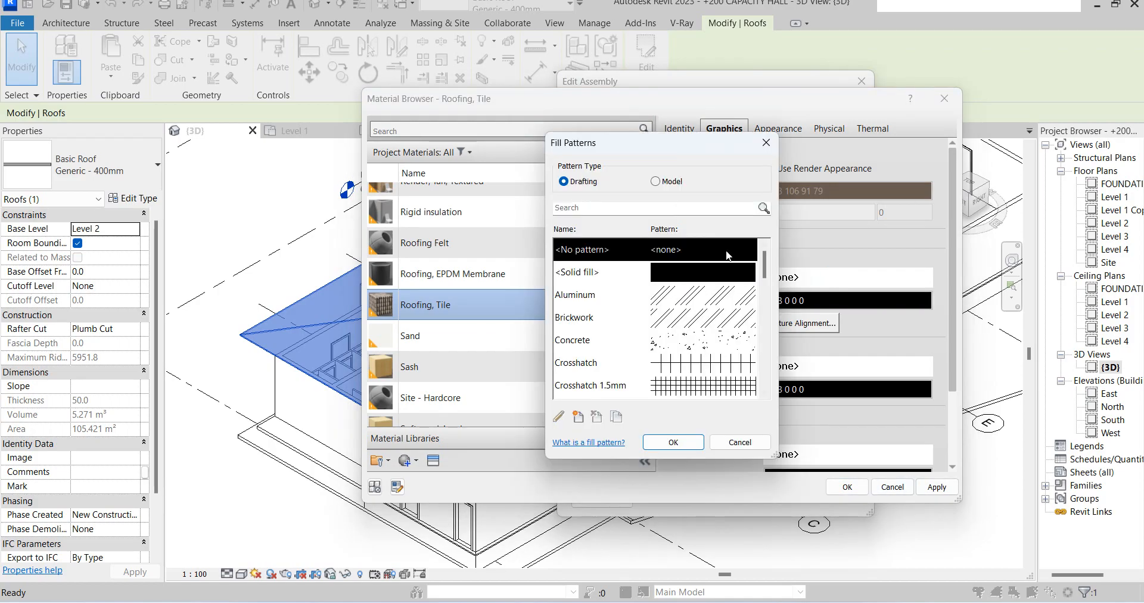
{"action": "left_click", "coordinate": [655, 182]}
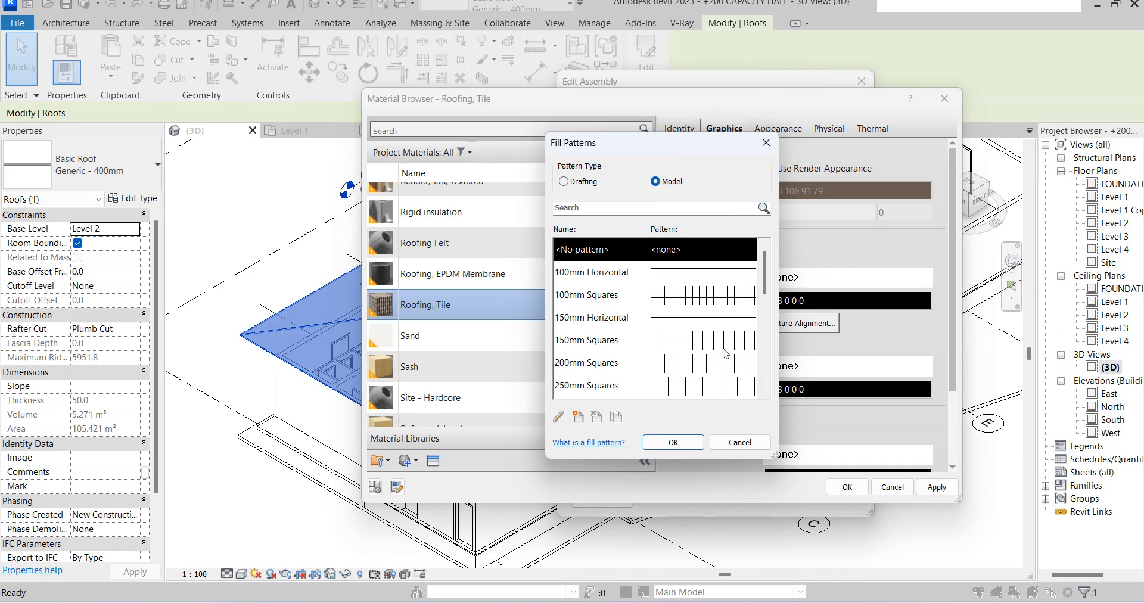
{"action": "left_click", "coordinate": [578, 418]}
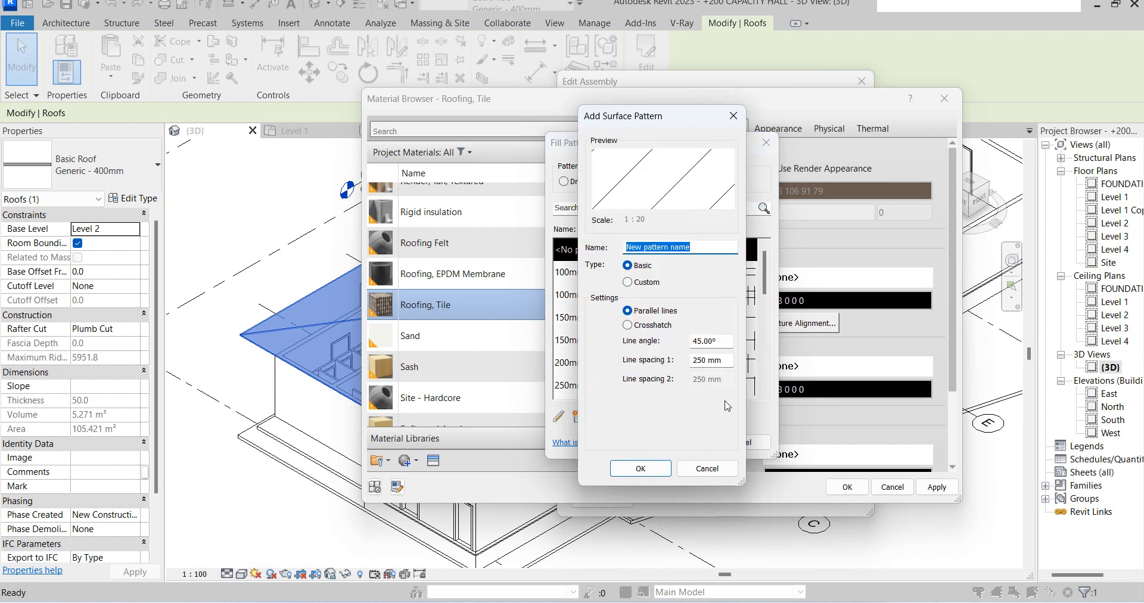
{"action": "left_click", "coordinate": [718, 342]}
{"action": "type", "text": "90"}
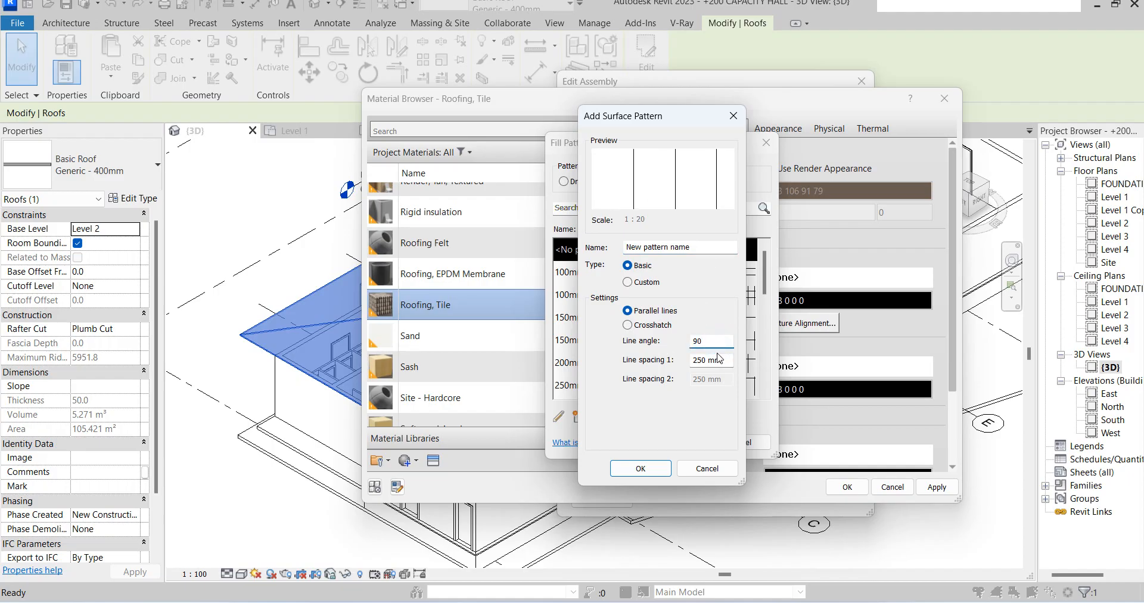
{"action": "key", "text": "Tab"}
{"action": "type", "text": "70"}
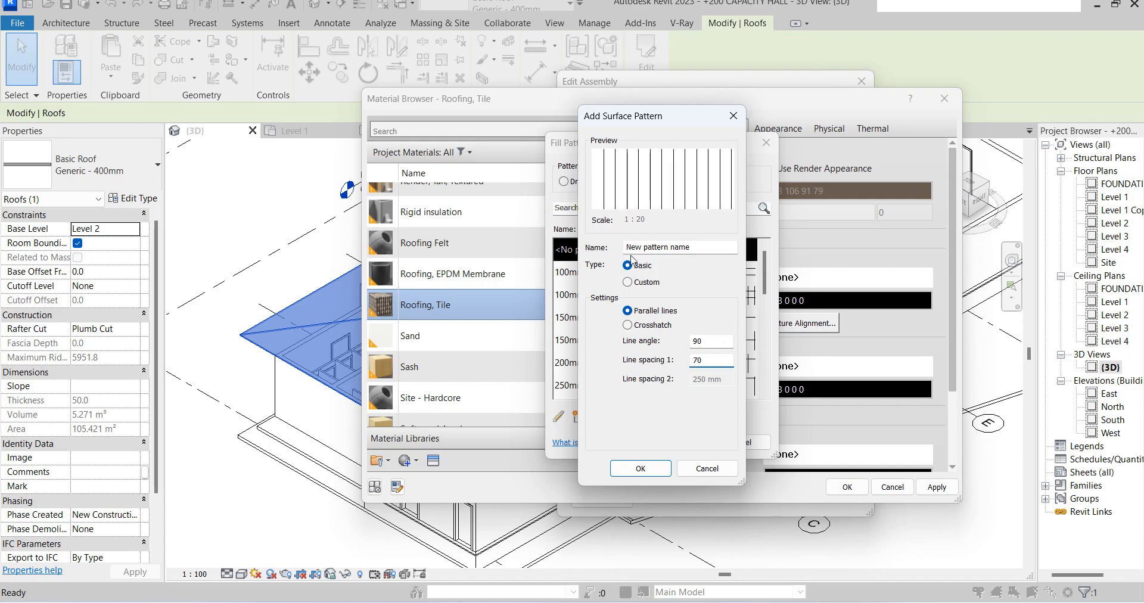
{"action": "left_click", "coordinate": [654, 467]}
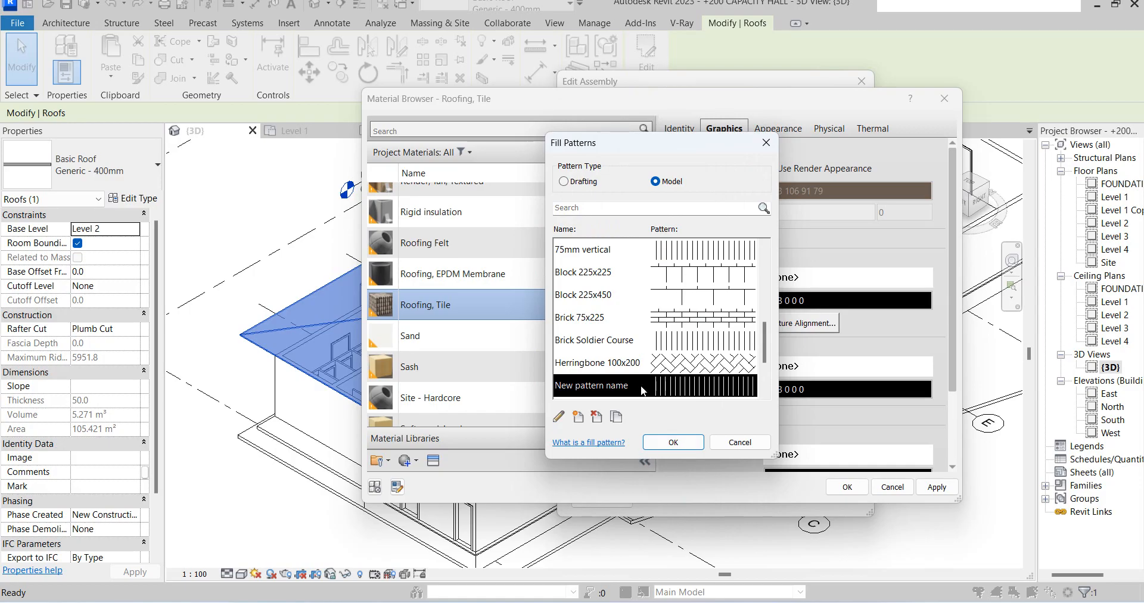
Try the new surface pattern as a crosshatch and return it to parallel lines.
{"action": "left_click", "coordinate": [559, 417]}
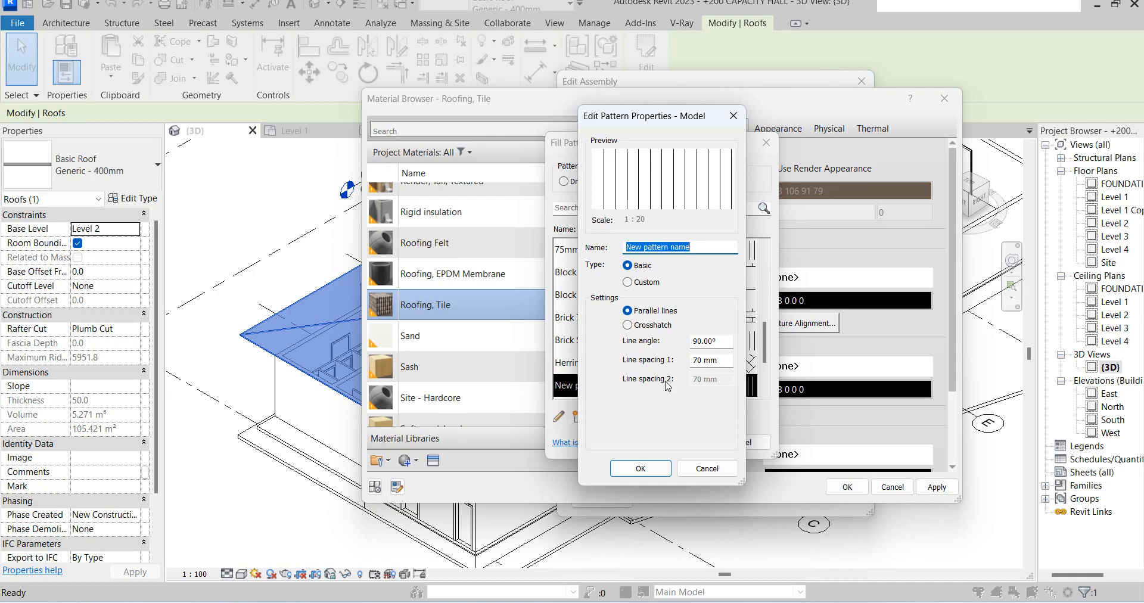
{"action": "left_click", "coordinate": [629, 326]}
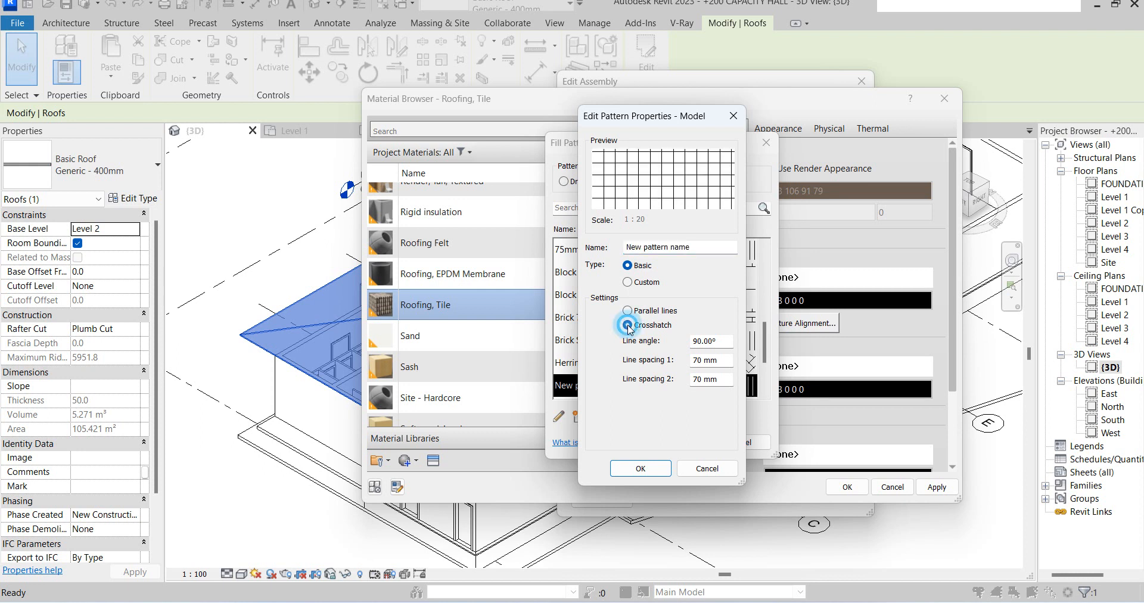
{"action": "left_click", "coordinate": [628, 311]}
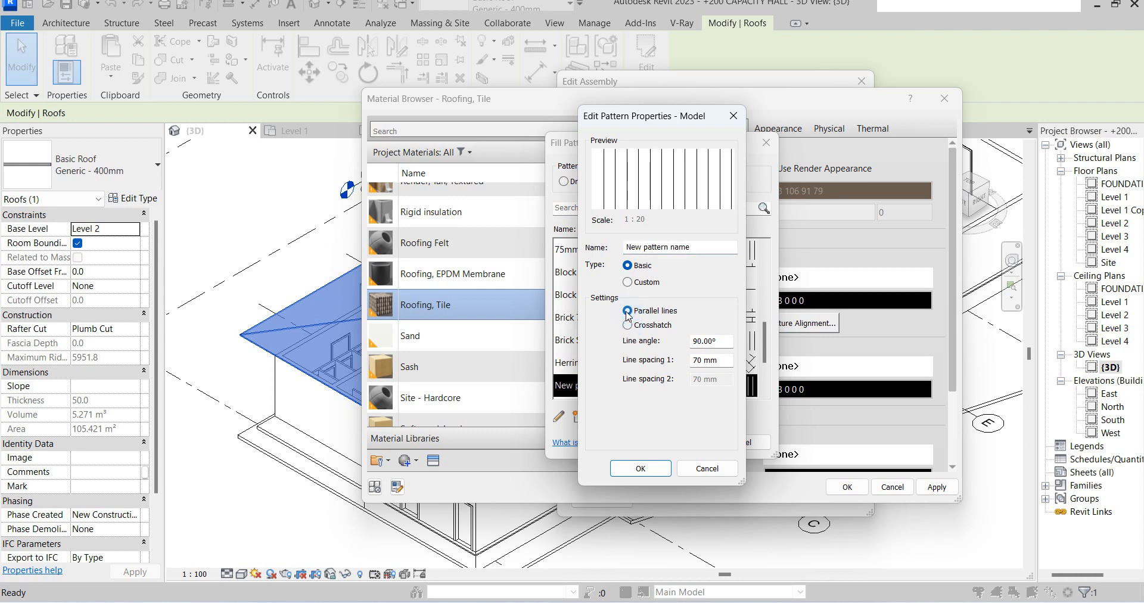
{"action": "left_click", "coordinate": [640, 468]}
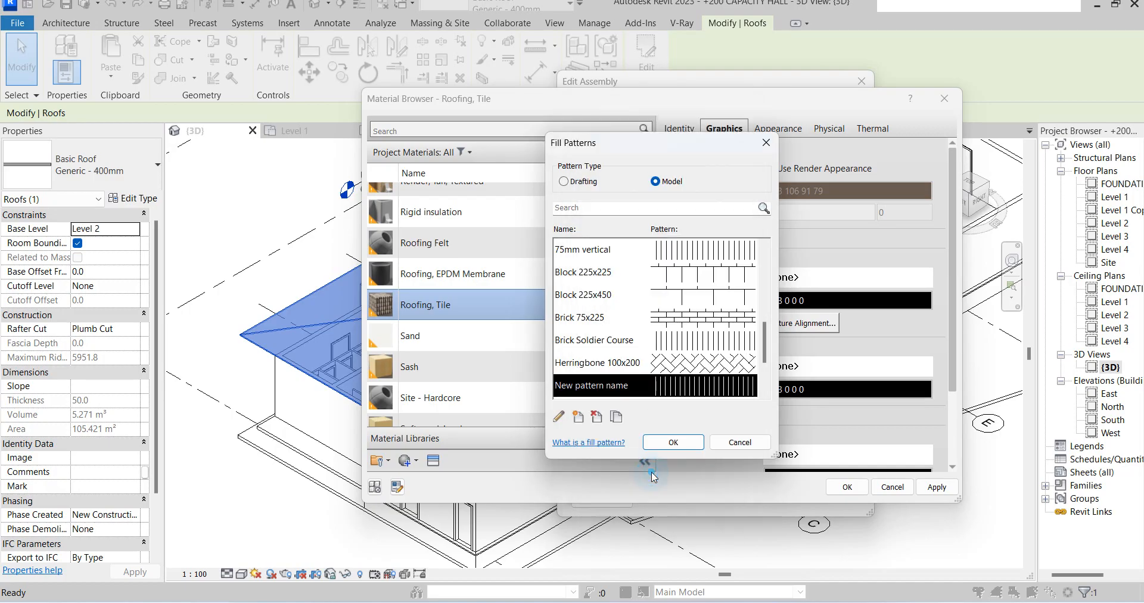
Assign the new parallel-line pattern as the Roofing, Tile material's surface foreground and confirm the material.
{"action": "left_click", "coordinate": [686, 447]}
{"action": "left_click", "coordinate": [846, 486]}
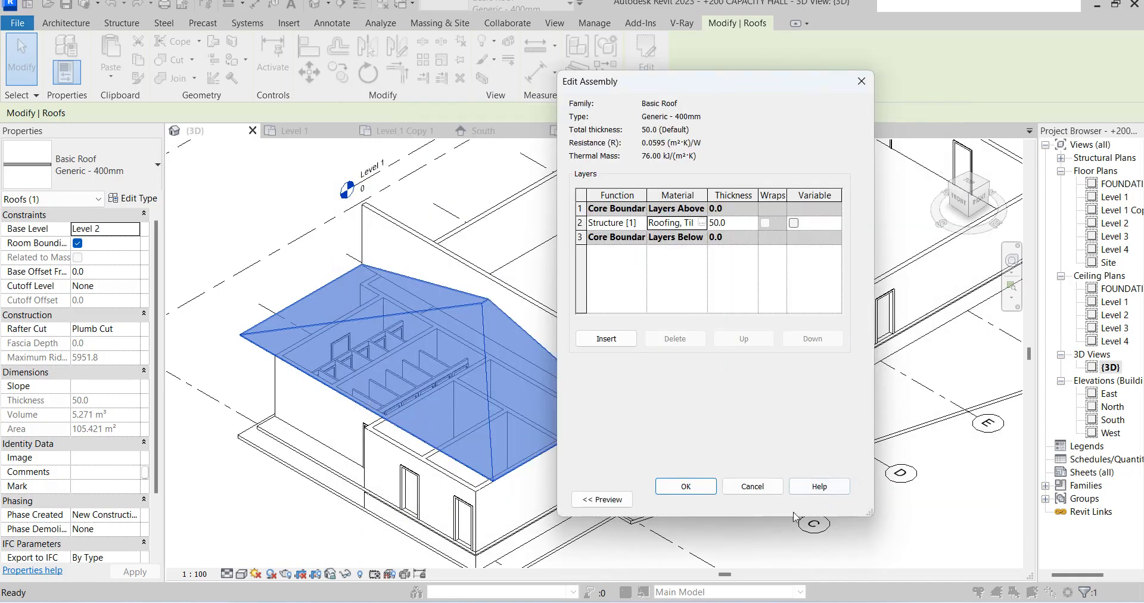
Apply the front block roof's layer assembly and type changes, and check the line pattern on its surfaces.
{"action": "left_click", "coordinate": [686, 486]}
{"action": "left_click", "coordinate": [694, 500]}
{"action": "left_click", "coordinate": [538, 287]}
{"action": "scroll", "coordinate": [506, 269], "scroll_direction": "up", "scroll_amount": 6}
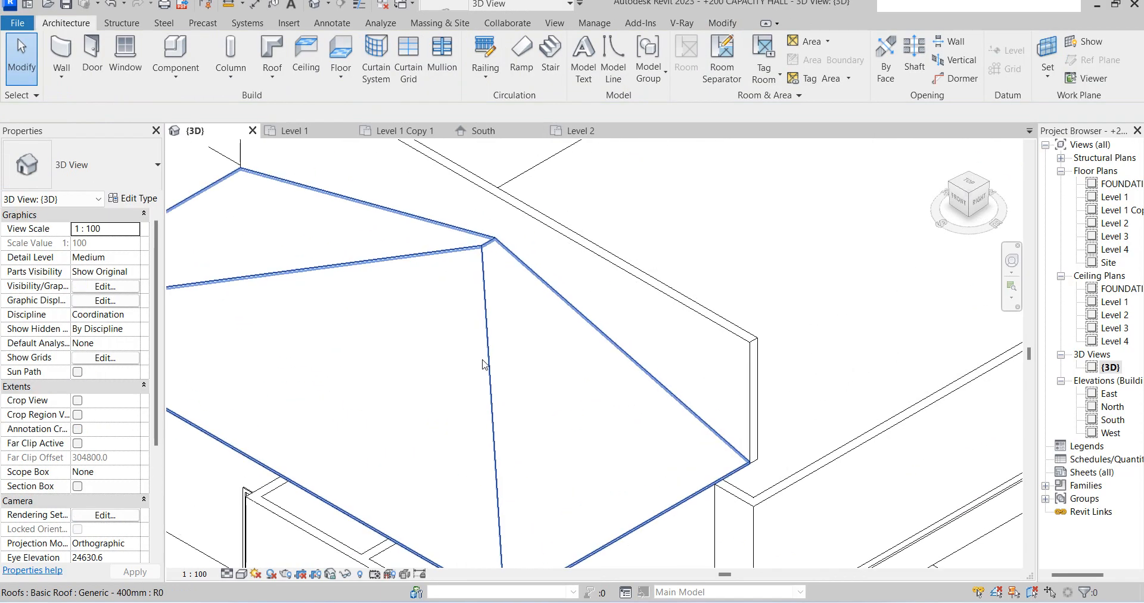
{"action": "scroll", "coordinate": [503, 266], "scroll_direction": "down", "scroll_amount": 8}
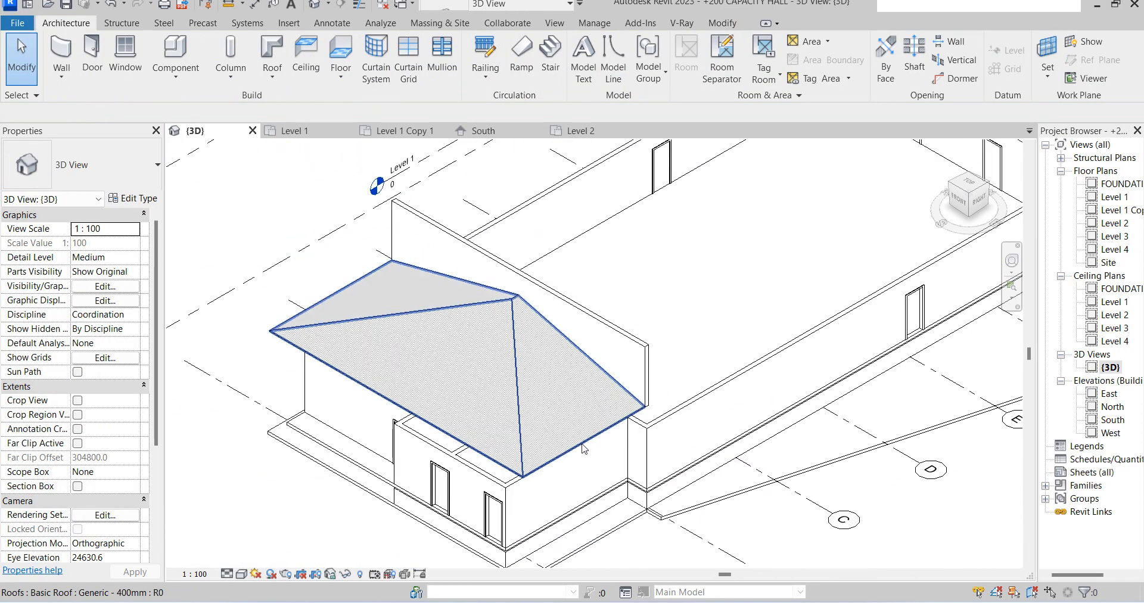
{"action": "scroll", "coordinate": [535, 479], "scroll_direction": "up", "scroll_amount": 3}
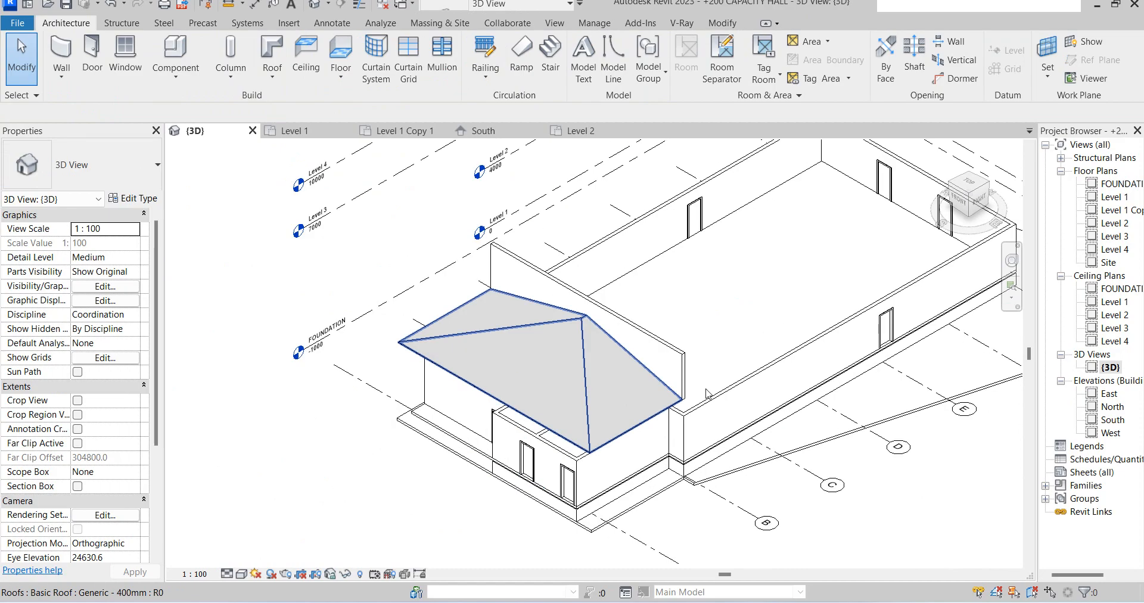
Edit the front block roof's footprint in the Level 2 plan, offsetting its front edge 600 mm outward without copying.
{"action": "left_click", "coordinate": [589, 410]}
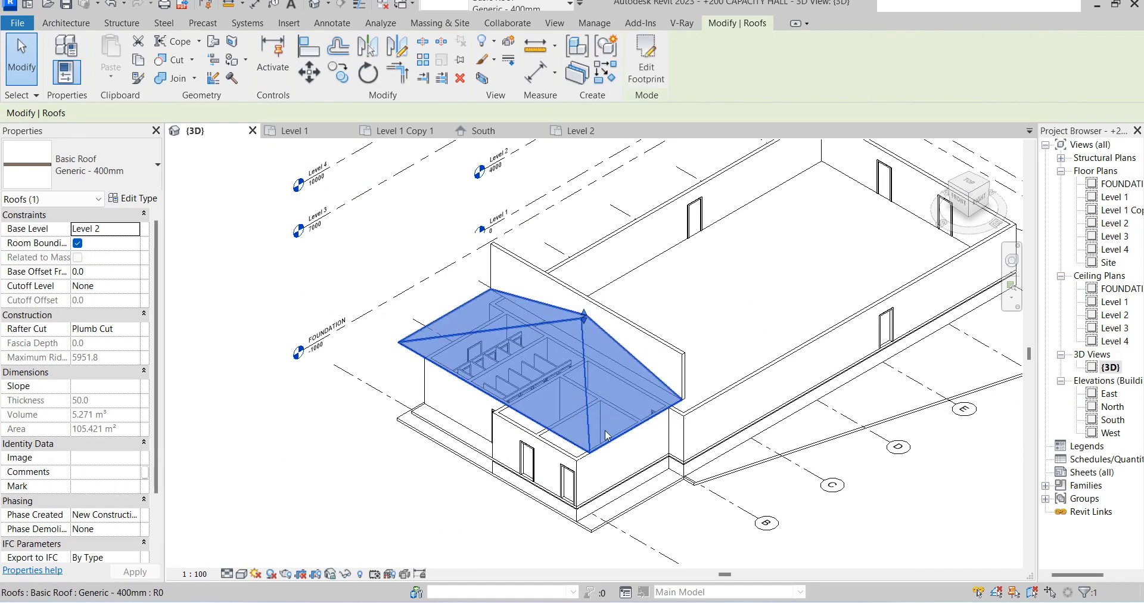
{"action": "left_click", "coordinate": [646, 59]}
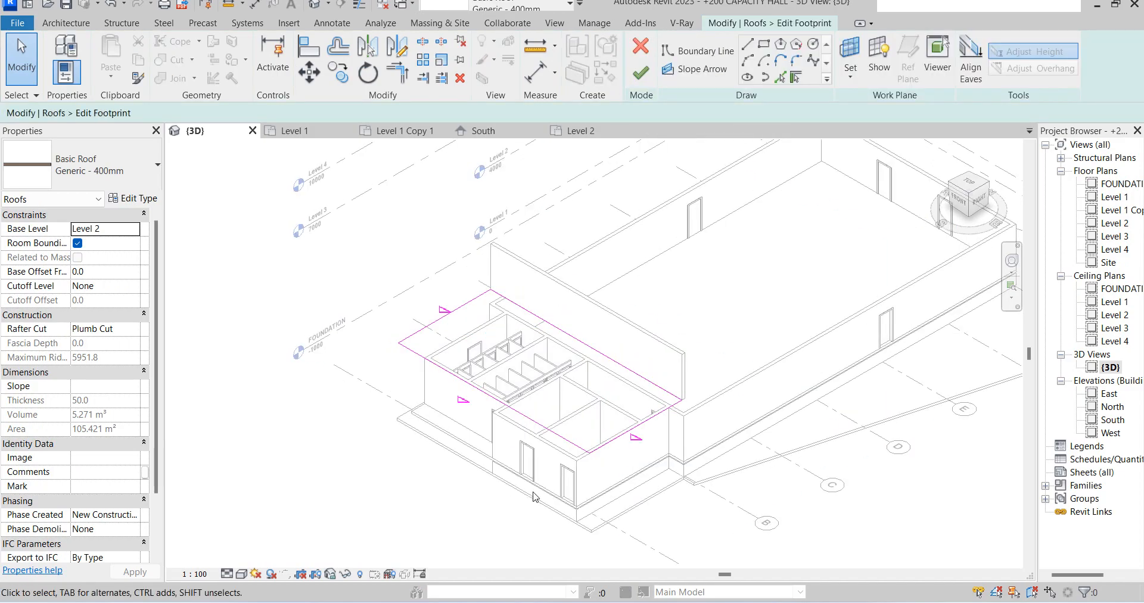
{"action": "left_click", "coordinate": [1113, 197]}
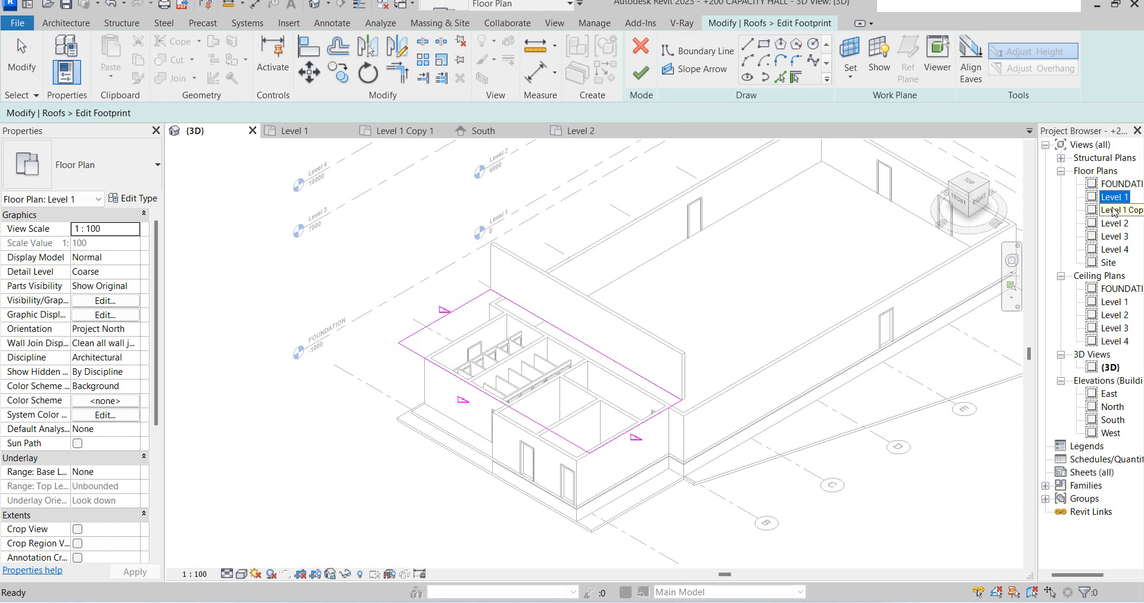
{"action": "double_click", "coordinate": [1114, 222]}
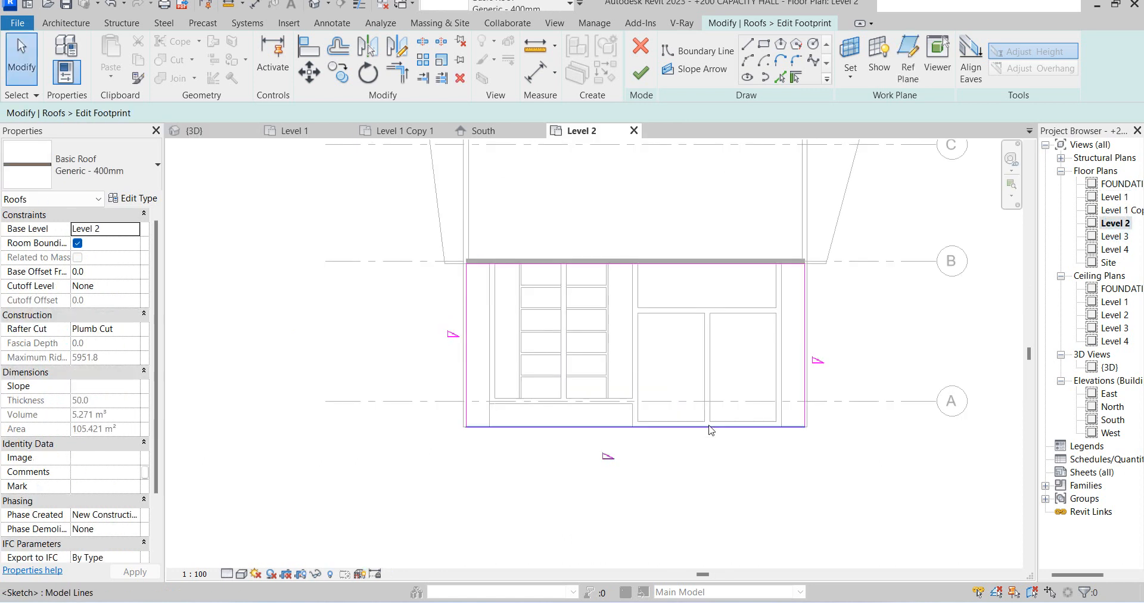
{"action": "left_click", "coordinate": [338, 47]}
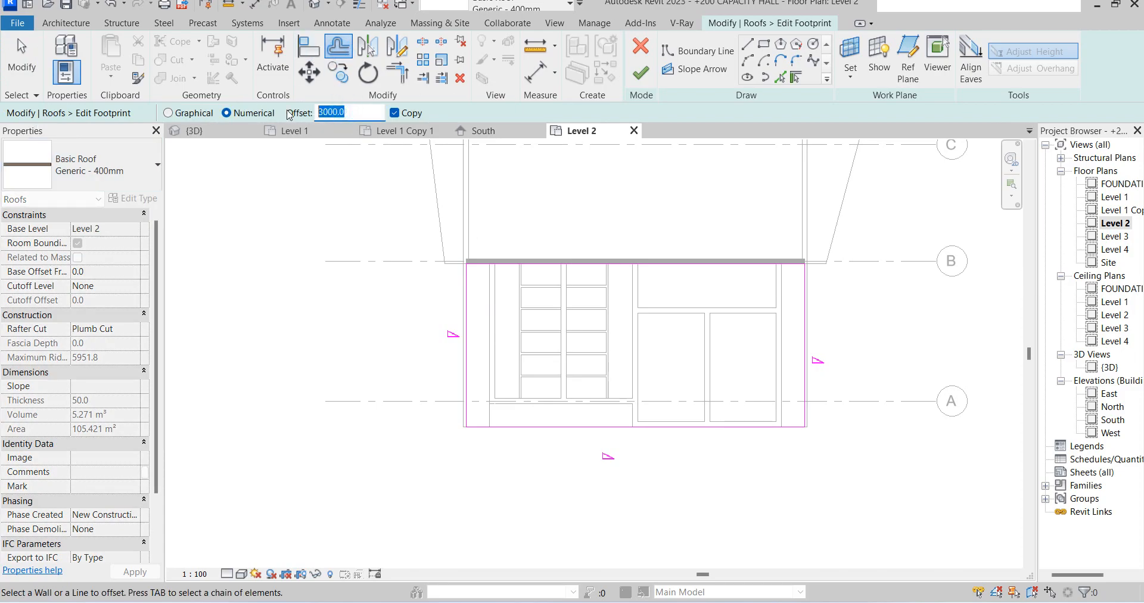
{"action": "left_click", "coordinate": [396, 113]}
{"action": "left_click", "coordinate": [598, 427]}
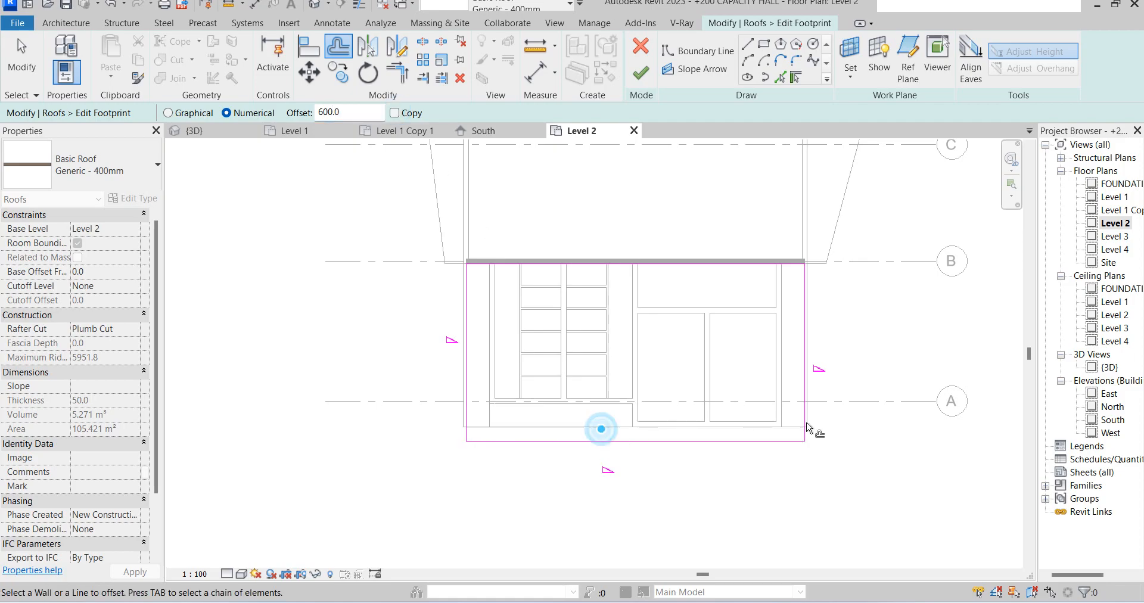
{"action": "key", "text": "Escape"}
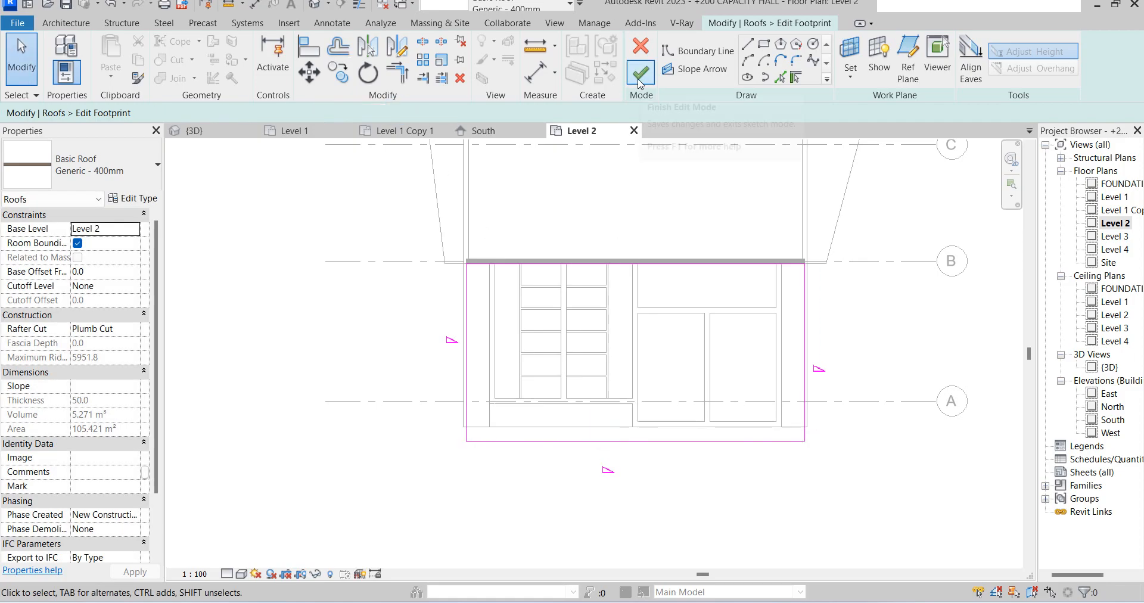
{"action": "left_click", "coordinate": [641, 73]}
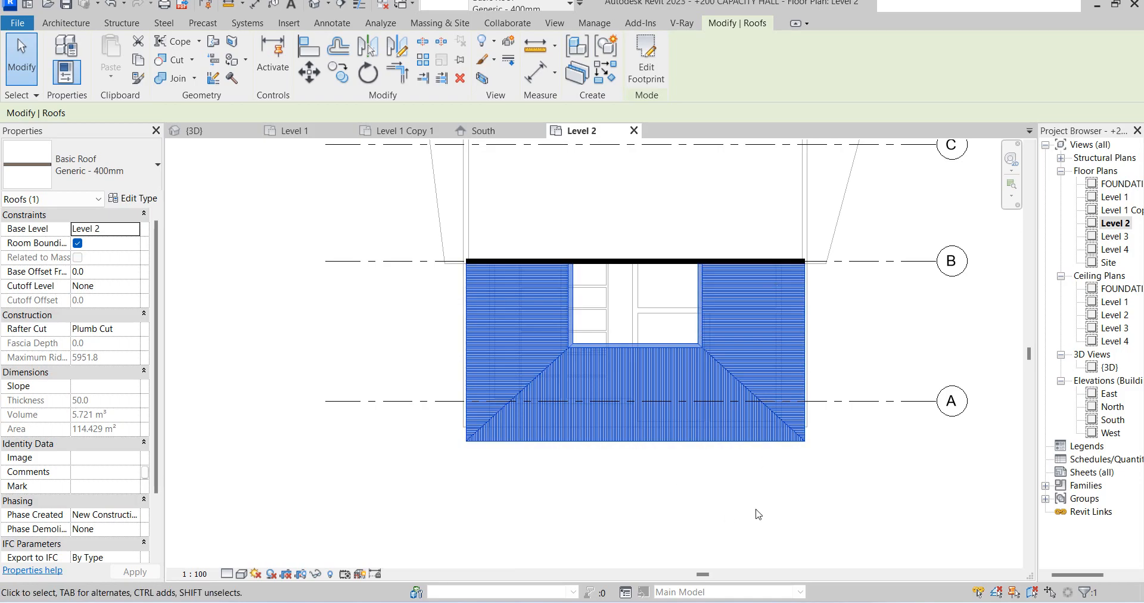
{"action": "left_click", "coordinate": [681, 521]}
Start a similar roof based on the front block's roof and place it on Level 2.
{"action": "double_click", "coordinate": [1111, 368]}
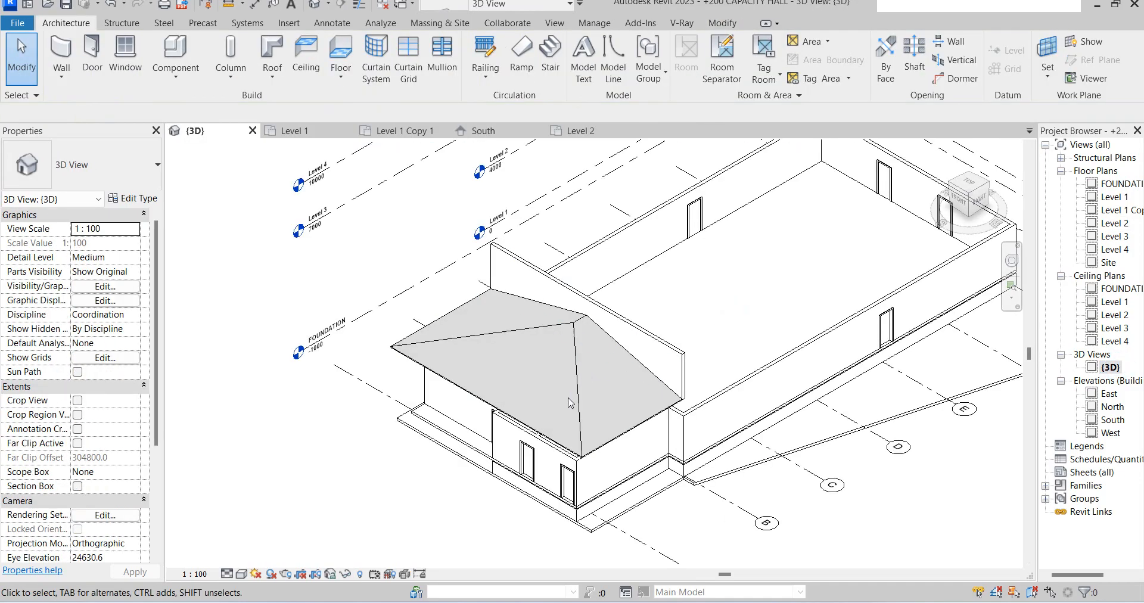
{"action": "scroll", "coordinate": [581, 384], "scroll_direction": "down", "scroll_amount": 1}
{"action": "left_click", "coordinate": [581, 377]}
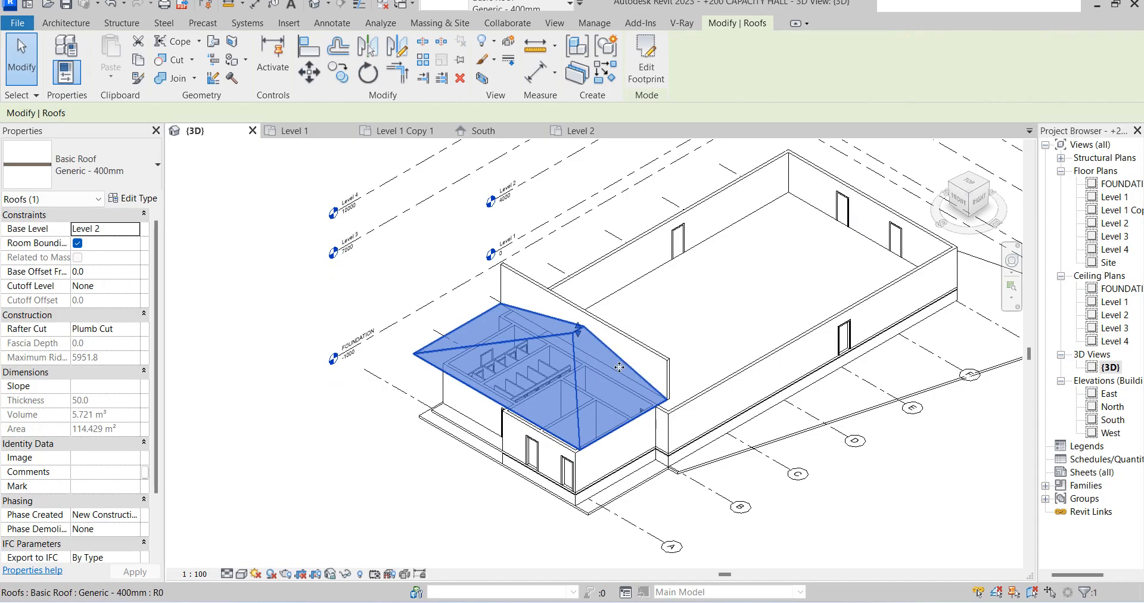
{"action": "left_click", "coordinate": [604, 67]}
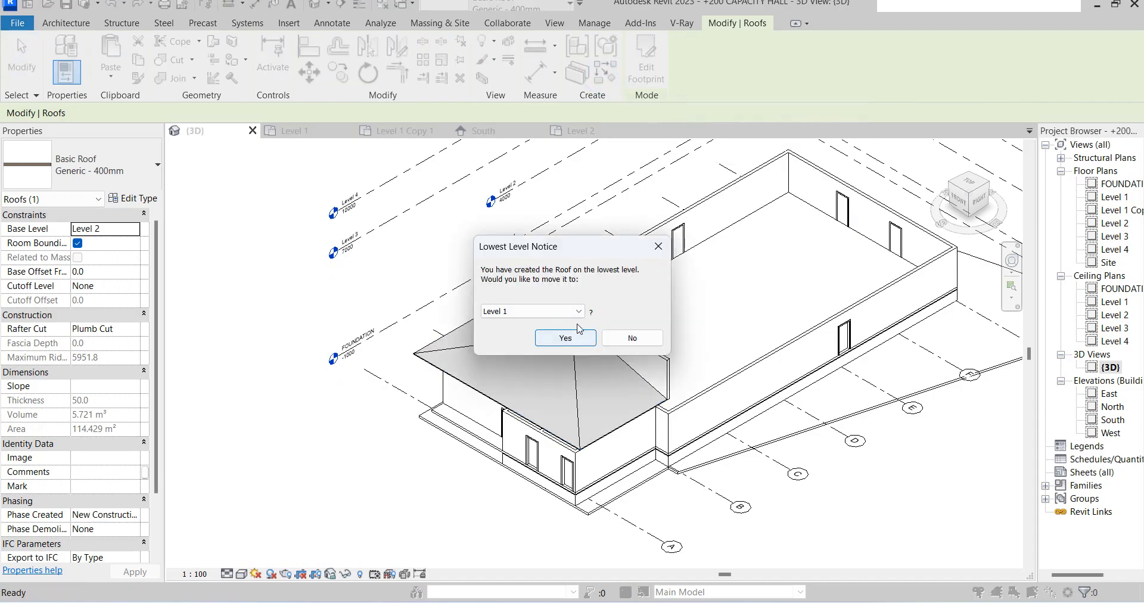
{"action": "left_click", "coordinate": [576, 311]}
{"action": "left_click", "coordinate": [504, 332]}
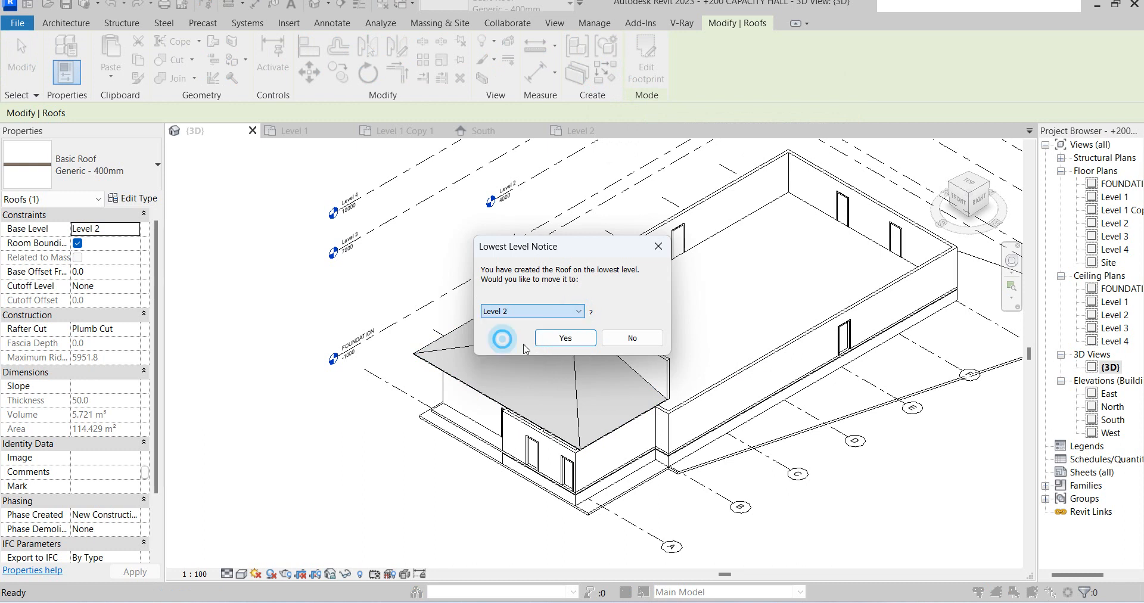
{"action": "left_click", "coordinate": [565, 338]}
Sketch a slope-defining rectangular footprint along the main hall's outer walls from grid G to grid B, about 14750 mm wide, and finish the roof.
{"action": "left_click", "coordinate": [1113, 223]}
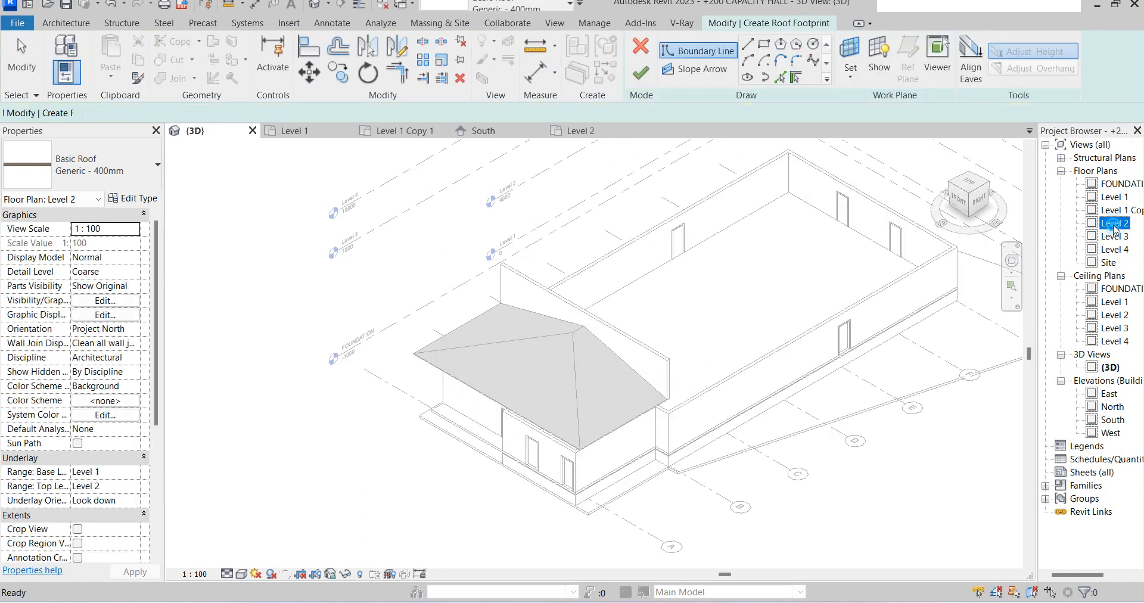
{"action": "double_click", "coordinate": [1113, 223]}
{"action": "scroll", "coordinate": [572, 432], "scroll_direction": "down", "scroll_amount": 3}
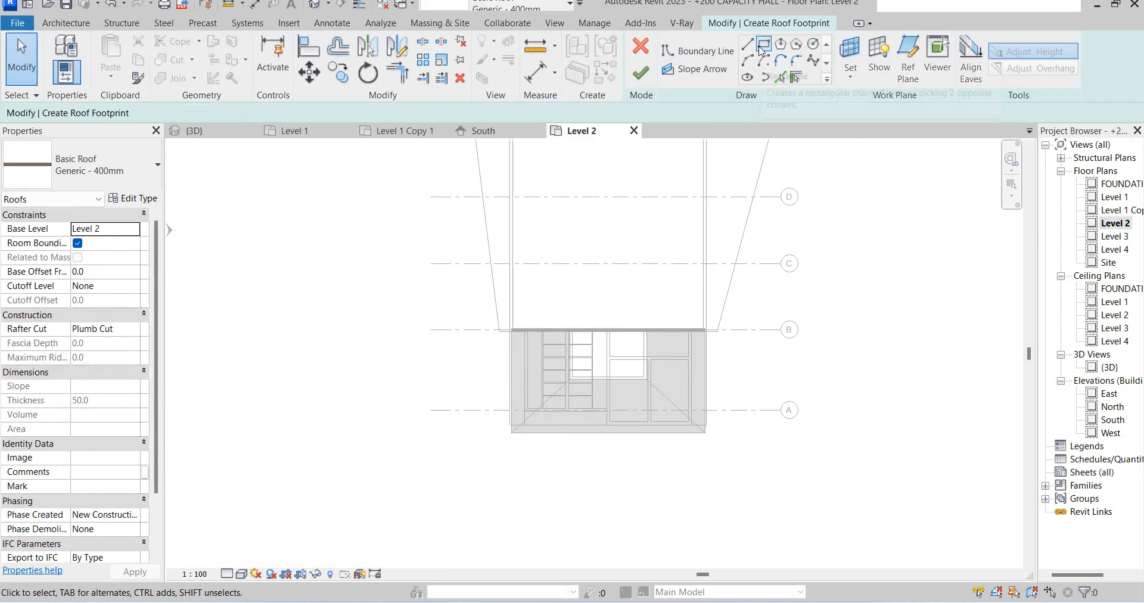
{"action": "left_click", "coordinate": [762, 46]}
{"action": "scroll", "coordinate": [596, 262], "scroll_direction": "down", "scroll_amount": 4}
{"action": "scroll", "coordinate": [543, 245], "scroll_direction": "up", "scroll_amount": 5}
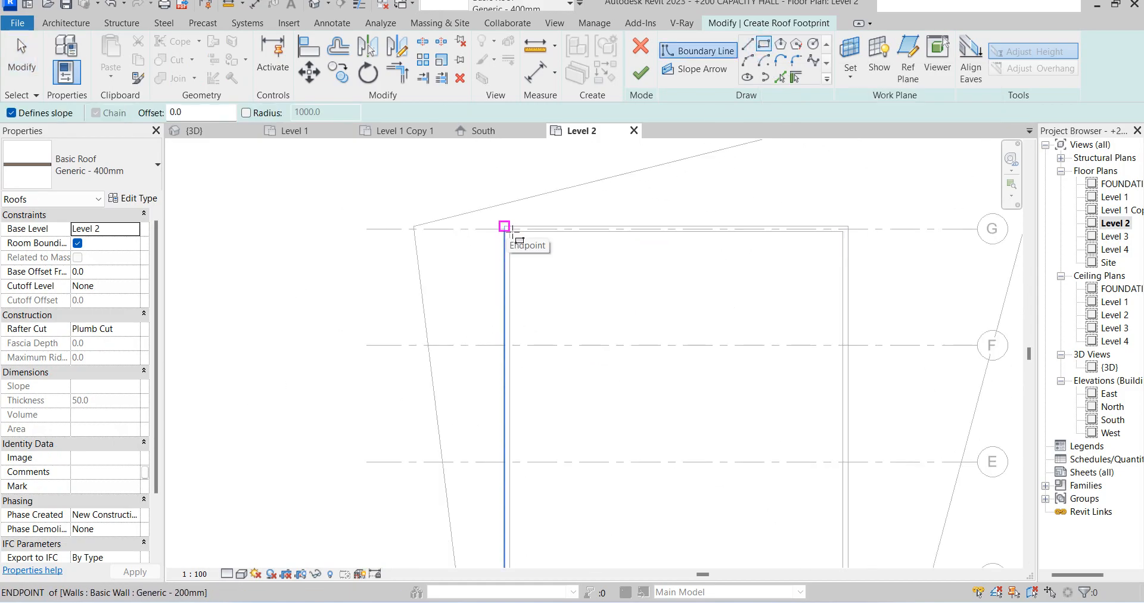
{"action": "left_click", "coordinate": [504, 226]}
{"action": "scroll", "coordinate": [659, 286], "scroll_direction": "down", "scroll_amount": 3}
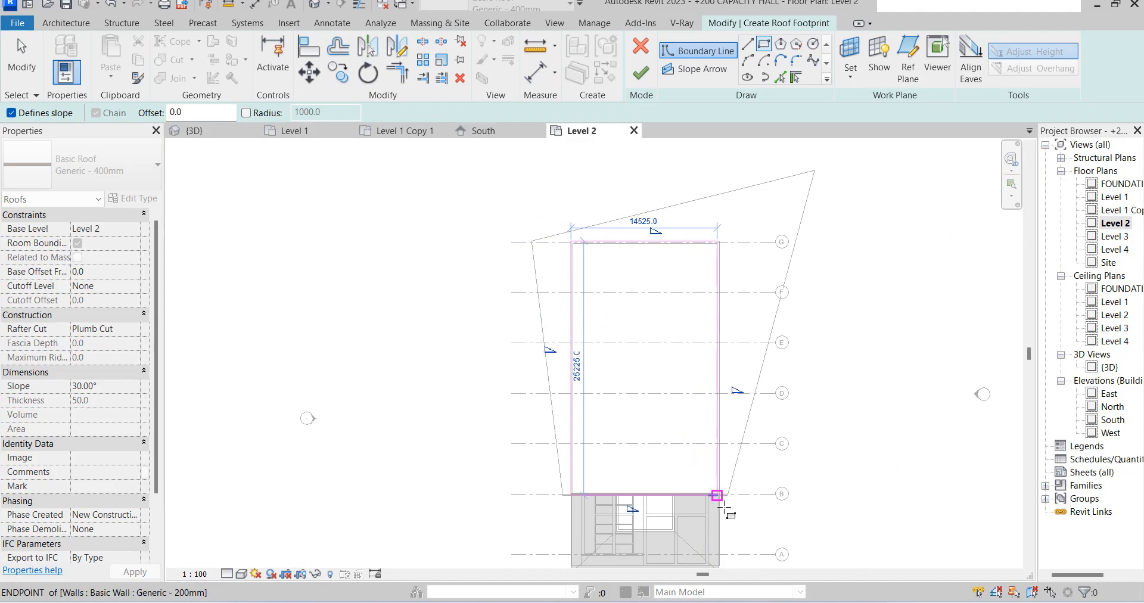
{"action": "scroll", "coordinate": [726, 507], "scroll_direction": "up", "scroll_amount": 3}
{"action": "scroll", "coordinate": [733, 509], "scroll_direction": "up", "scroll_amount": 2}
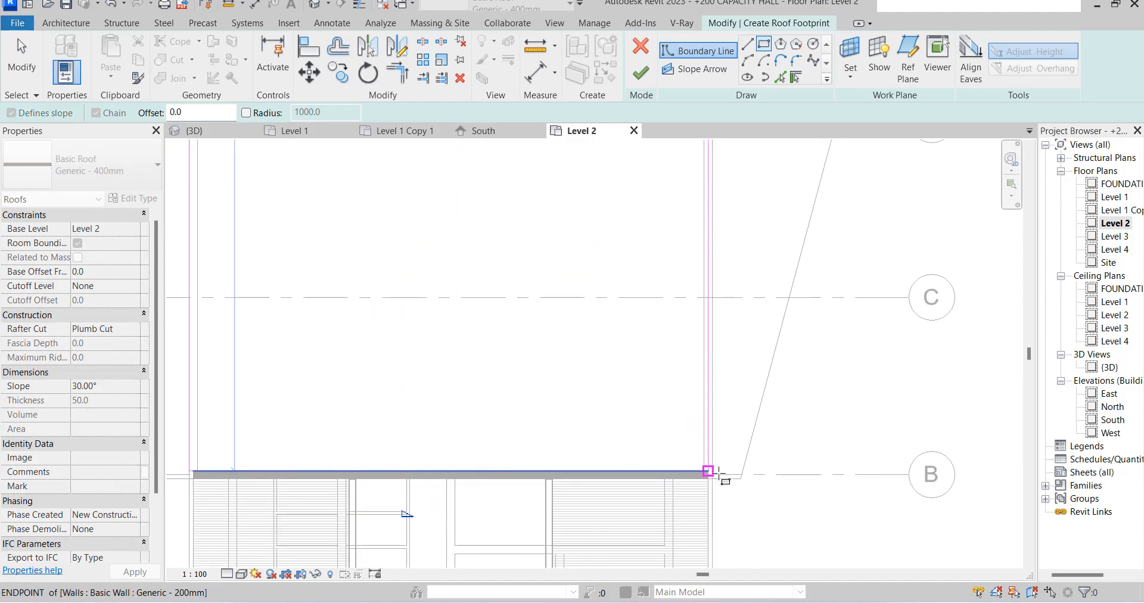
{"action": "scroll", "coordinate": [719, 475], "scroll_direction": "up", "scroll_amount": 2}
{"action": "left_click", "coordinate": [712, 476]}
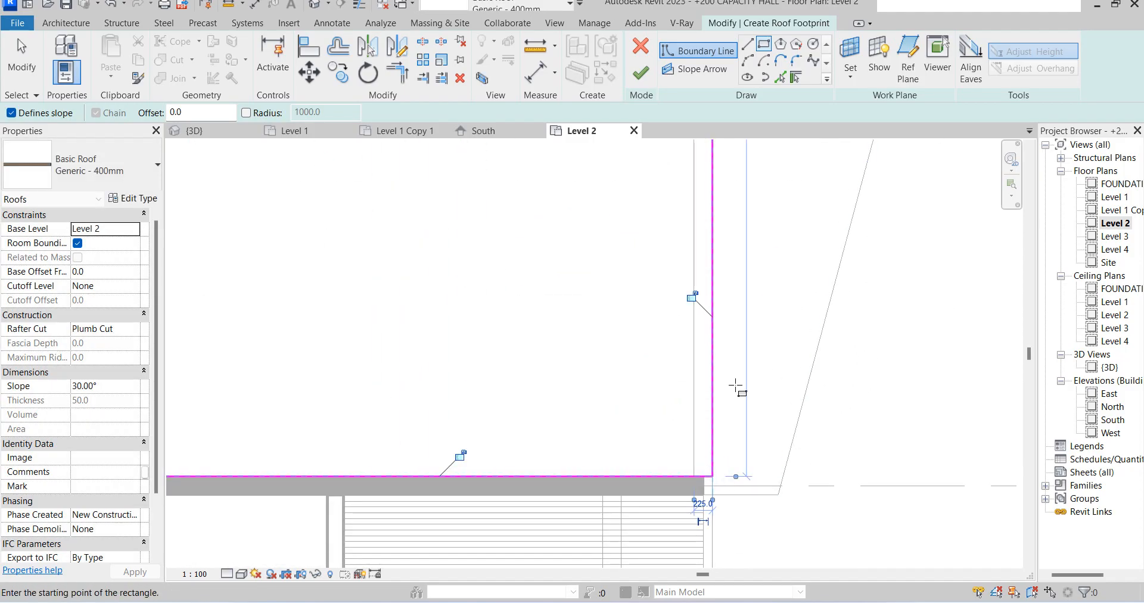
{"action": "scroll", "coordinate": [608, 401], "scroll_direction": "down", "scroll_amount": 4}
{"action": "scroll", "coordinate": [482, 419], "scroll_direction": "up", "scroll_amount": 3}
{"action": "scroll", "coordinate": [481, 418], "scroll_direction": "up", "scroll_amount": 1}
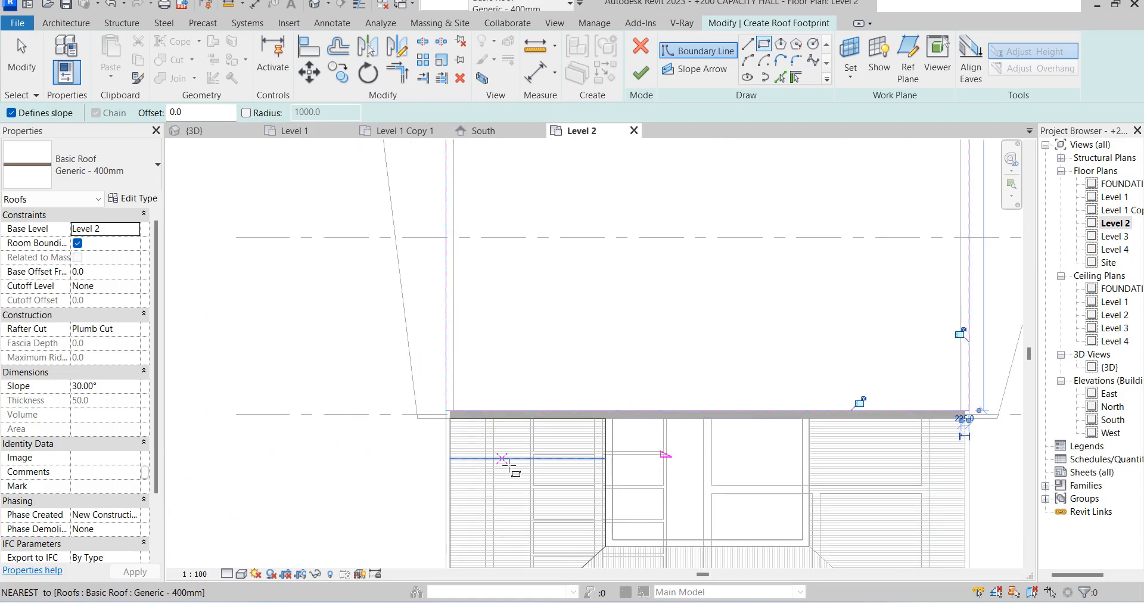
{"action": "left_click", "coordinate": [631, 83]}
{"action": "scroll", "coordinate": [489, 374], "scroll_direction": "down", "scroll_amount": 3}
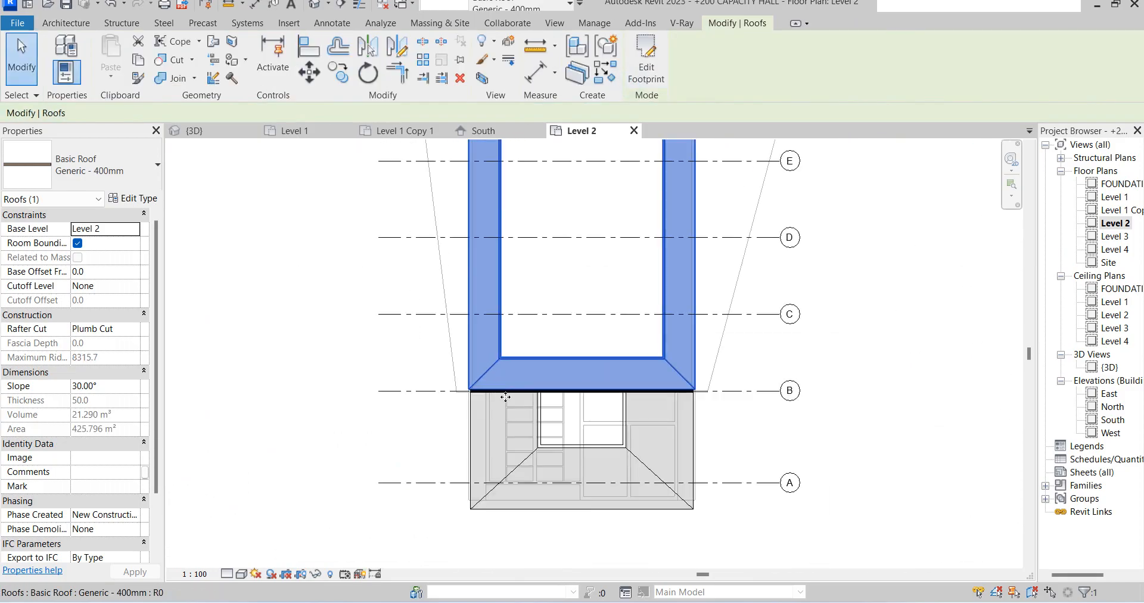
Remove the slope definition from the main hall roof's footprint edge at grid B and finish the footprint.
{"action": "left_click", "coordinate": [598, 390]}
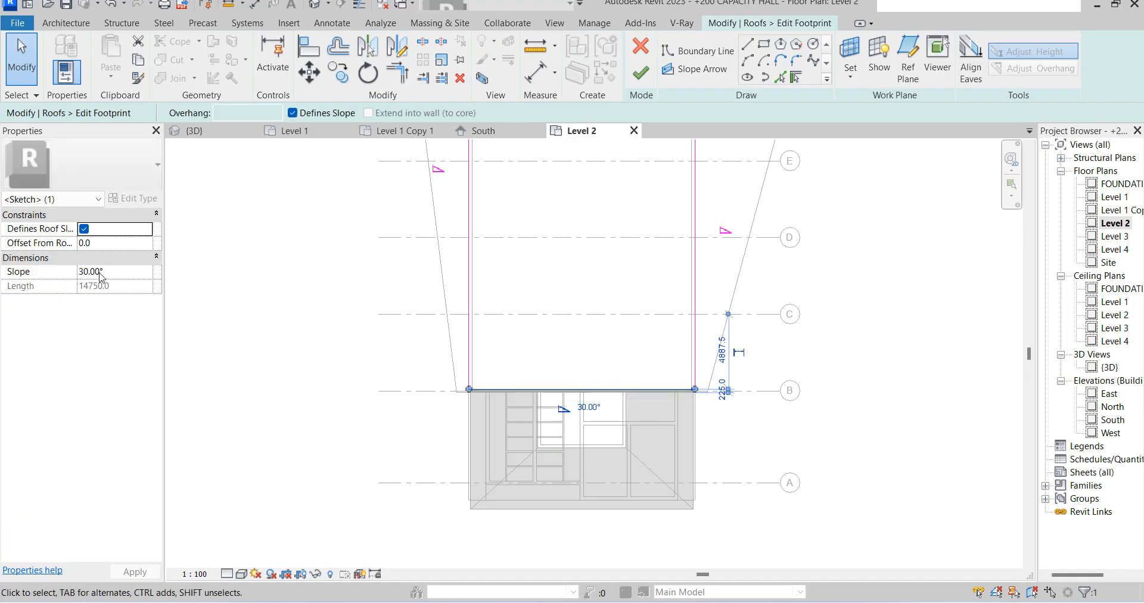
{"action": "left_click", "coordinate": [292, 114]}
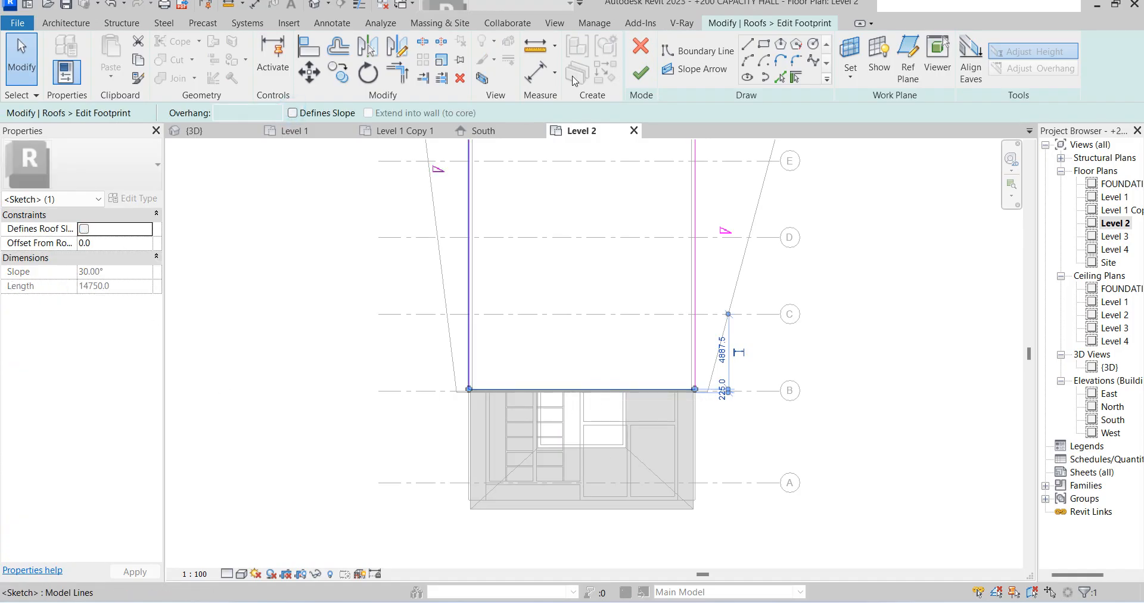
{"action": "left_click", "coordinate": [640, 73]}
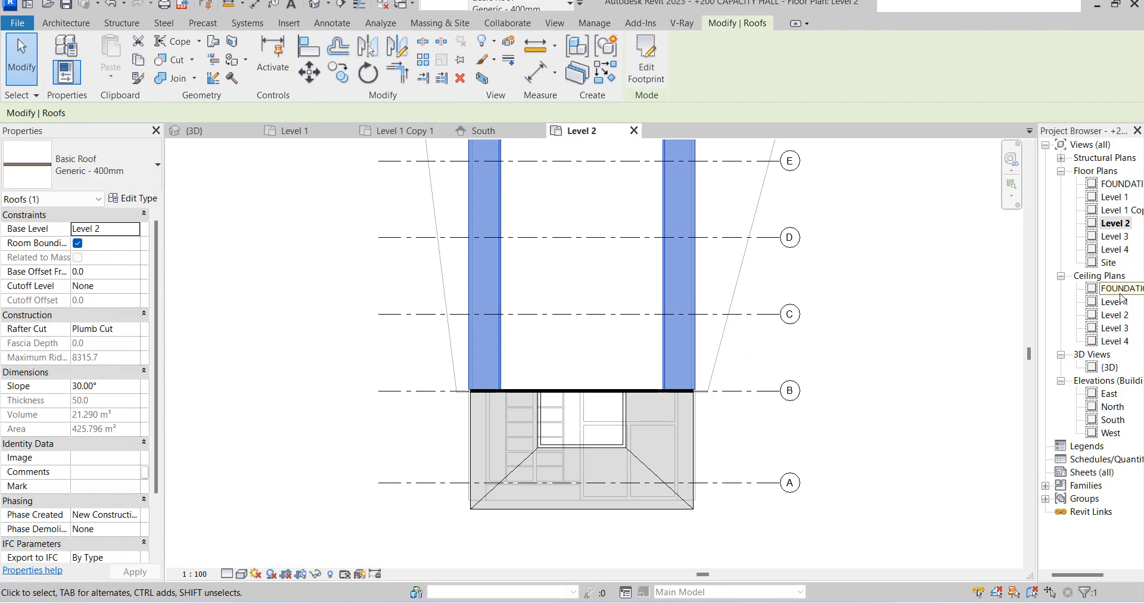
Set the main hall roof's slope to 25° in the 3D view and reduce it further.
{"action": "double_click", "coordinate": [1108, 367]}
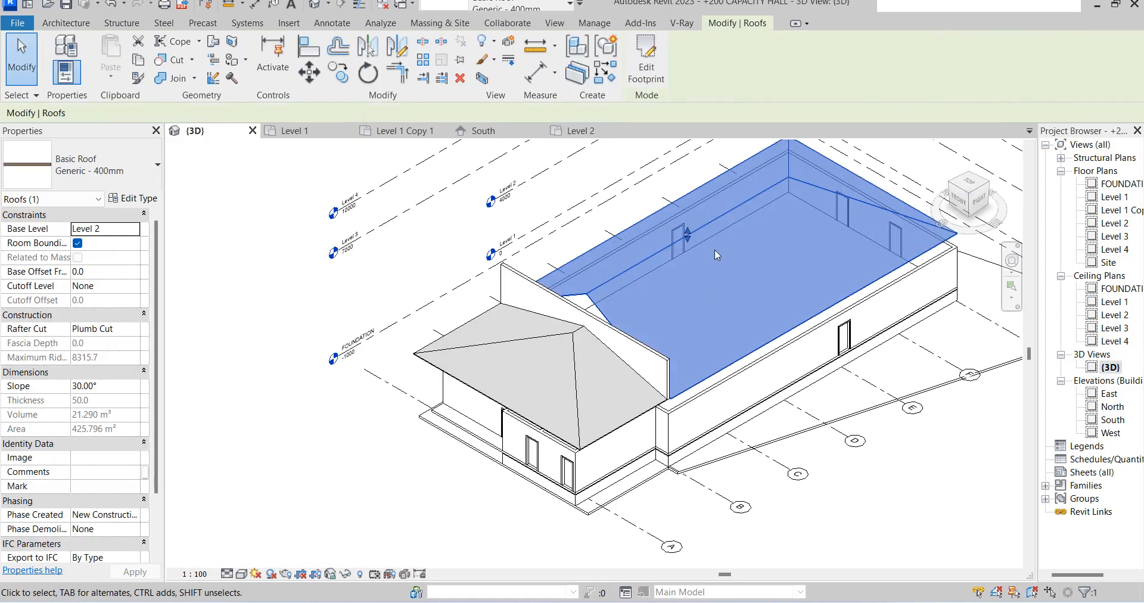
{"action": "left_click", "coordinate": [119, 385]}
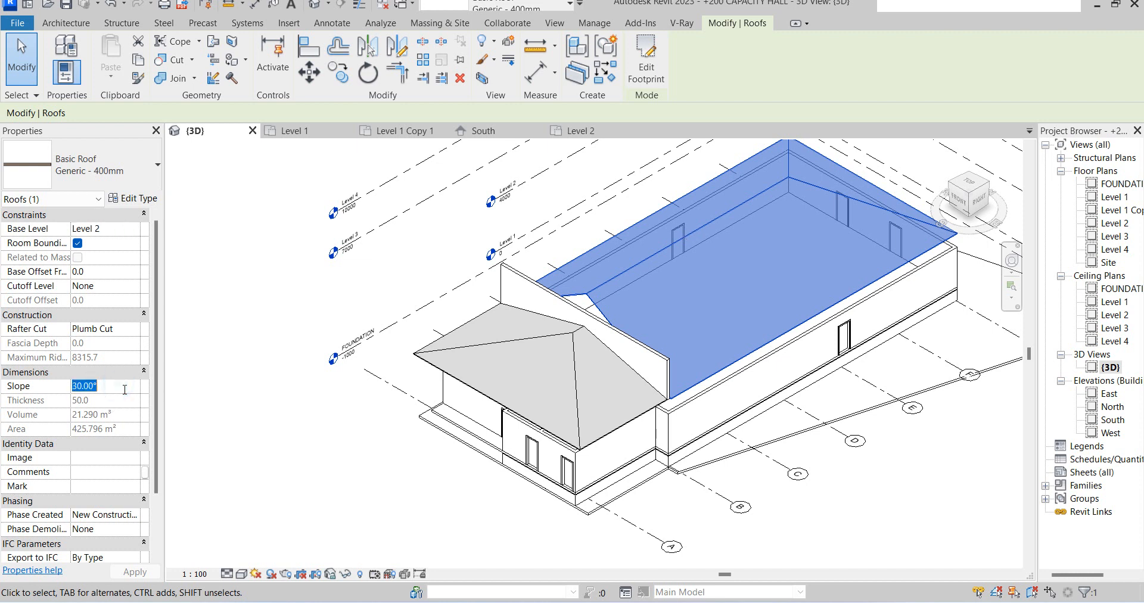
{"action": "key", "text": "Return"}
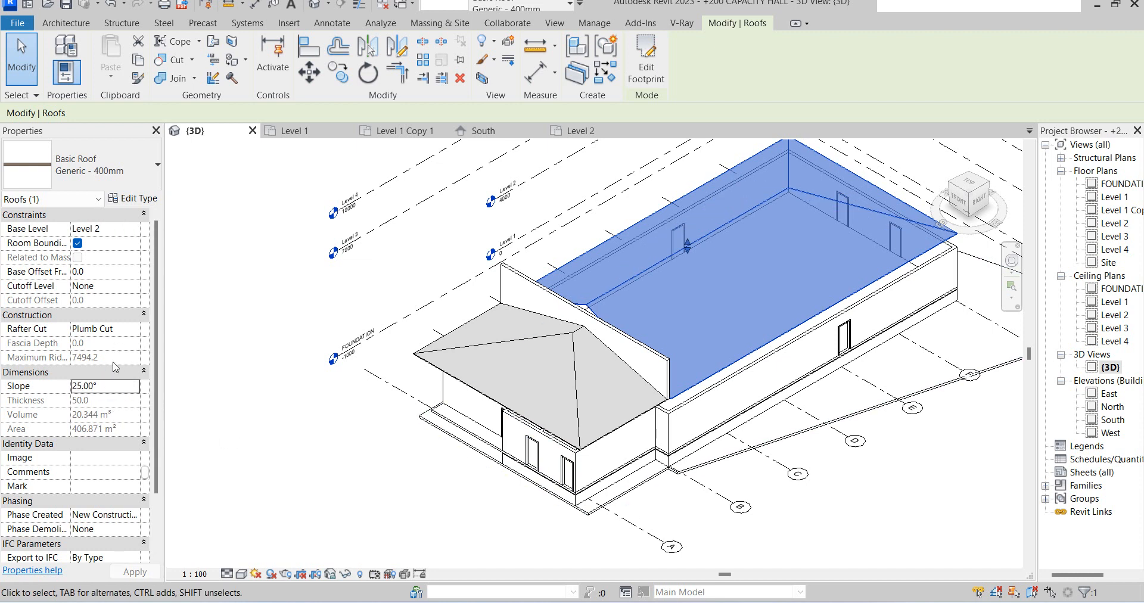
{"action": "left_click", "coordinate": [116, 385]}
{"action": "key", "text": "Return"}
{"action": "left_click", "coordinate": [326, 486]}
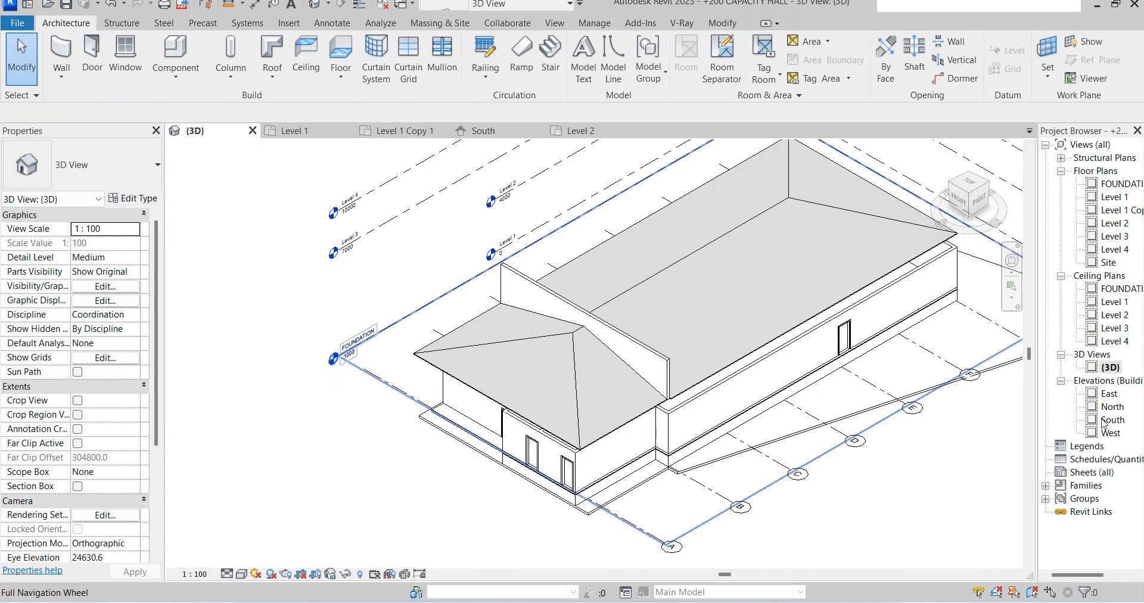
Raise the top of the Level 2 wall at grid B to a height of 3700 mm in the East elevation.
{"action": "double_click", "coordinate": [1108, 395]}
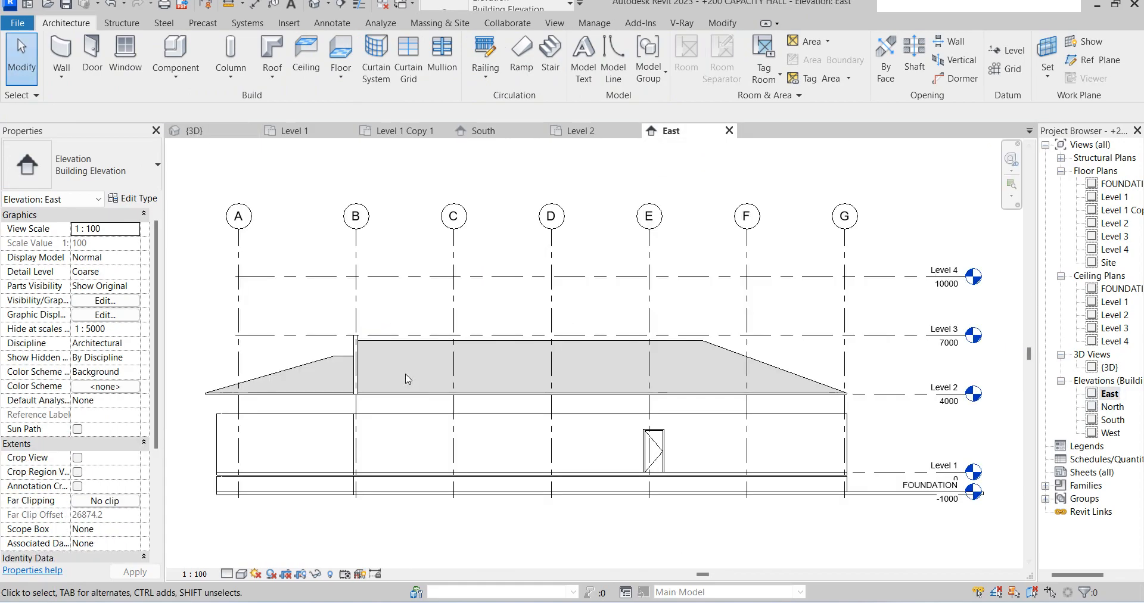
{"action": "scroll", "coordinate": [476, 400], "scroll_direction": "up", "scroll_amount": 3}
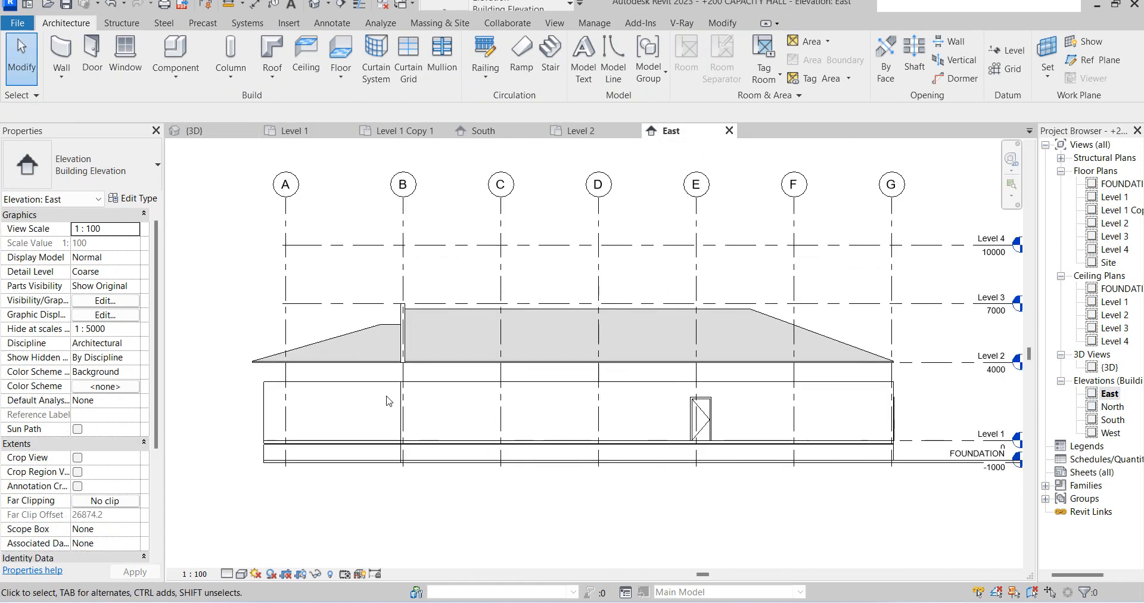
{"action": "left_click", "coordinate": [403, 318]}
{"action": "scroll", "coordinate": [403, 310], "scroll_direction": "up", "scroll_amount": 5}
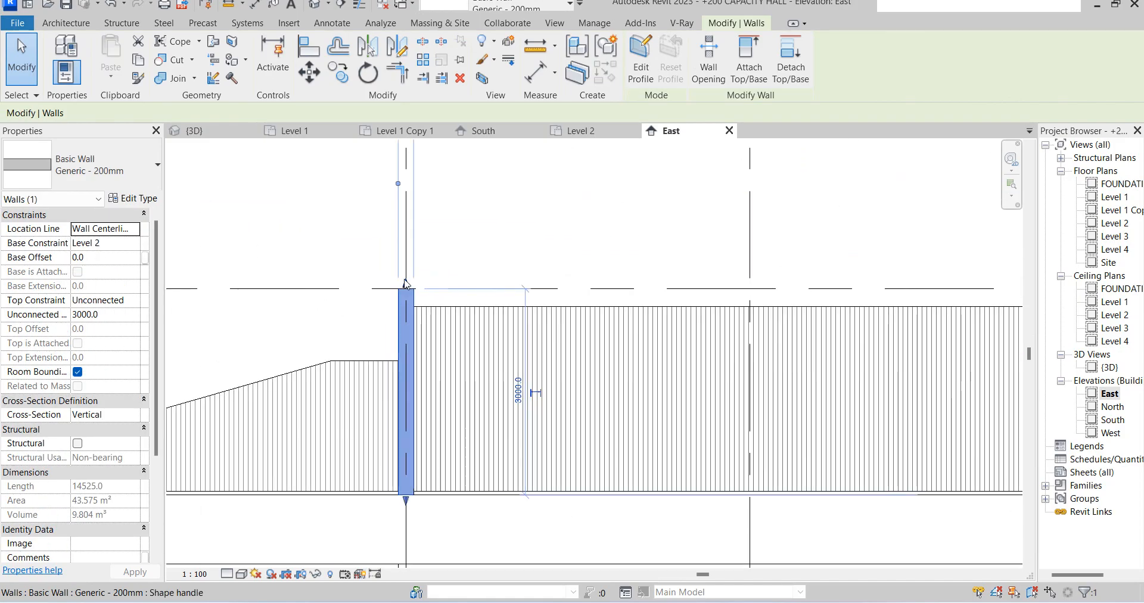
{"action": "left_click_drag", "start_coordinate": [412, 253], "coordinate": [407, 241]}
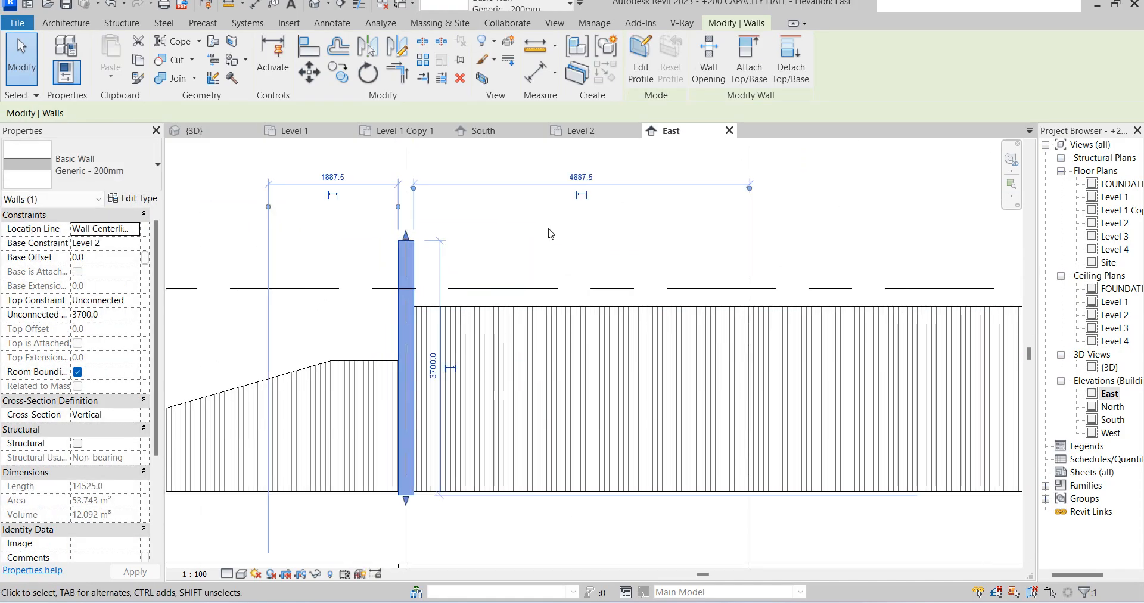
{"action": "left_click", "coordinate": [547, 227]}
{"action": "scroll", "coordinate": [470, 258], "scroll_direction": "down", "scroll_amount": 7}
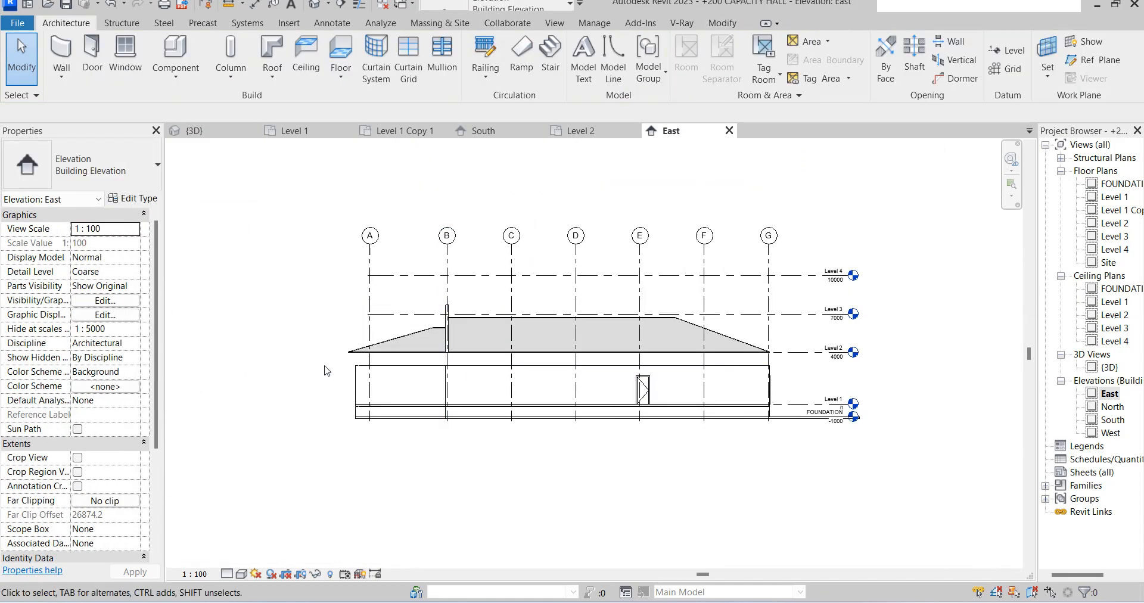
{"action": "scroll", "coordinate": [384, 343], "scroll_direction": "up", "scroll_amount": 1}
{"action": "scroll", "coordinate": [473, 374], "scroll_direction": "down", "scroll_amount": 1}
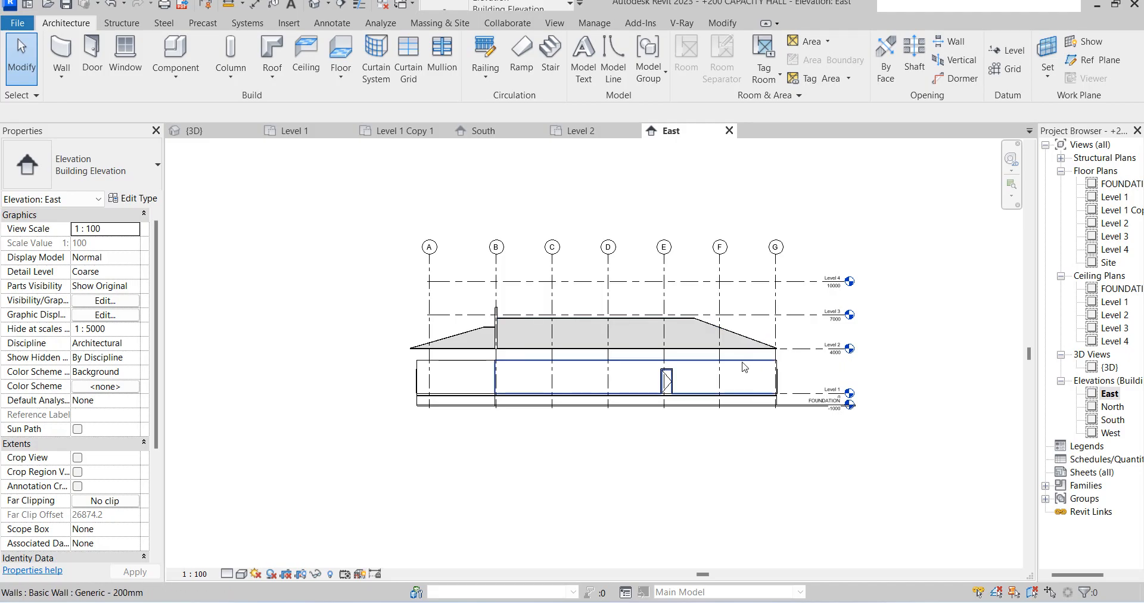
{"action": "scroll", "coordinate": [474, 381], "scroll_direction": "up", "scroll_amount": 2}
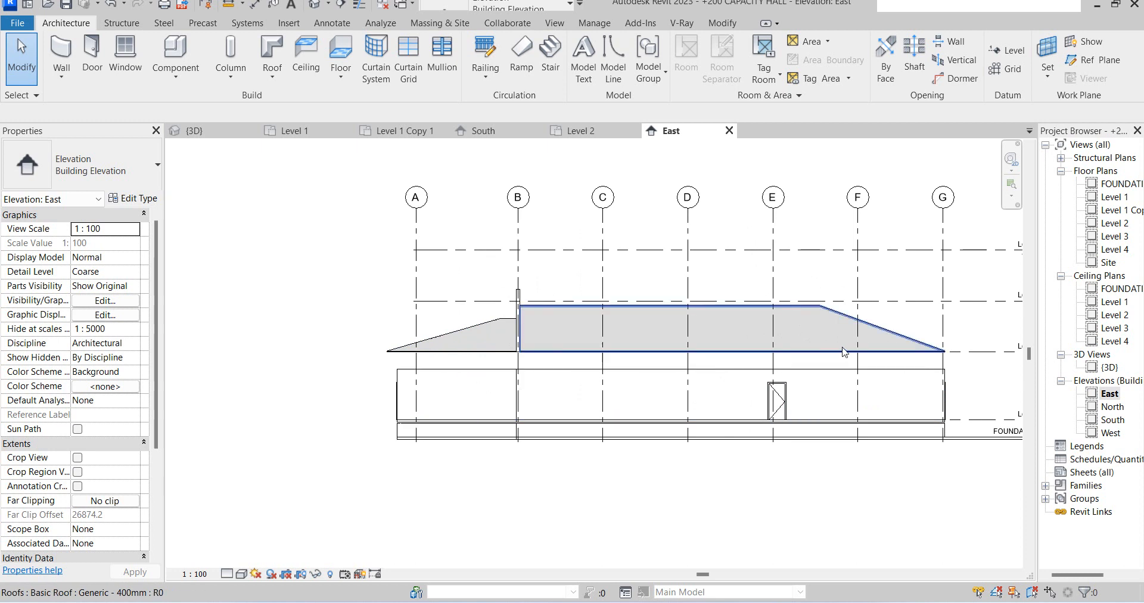
{"action": "left_click_drag", "start_coordinate": [964, 380], "coordinate": [332, 415]}
{"action": "left_click", "coordinate": [329, 396]}
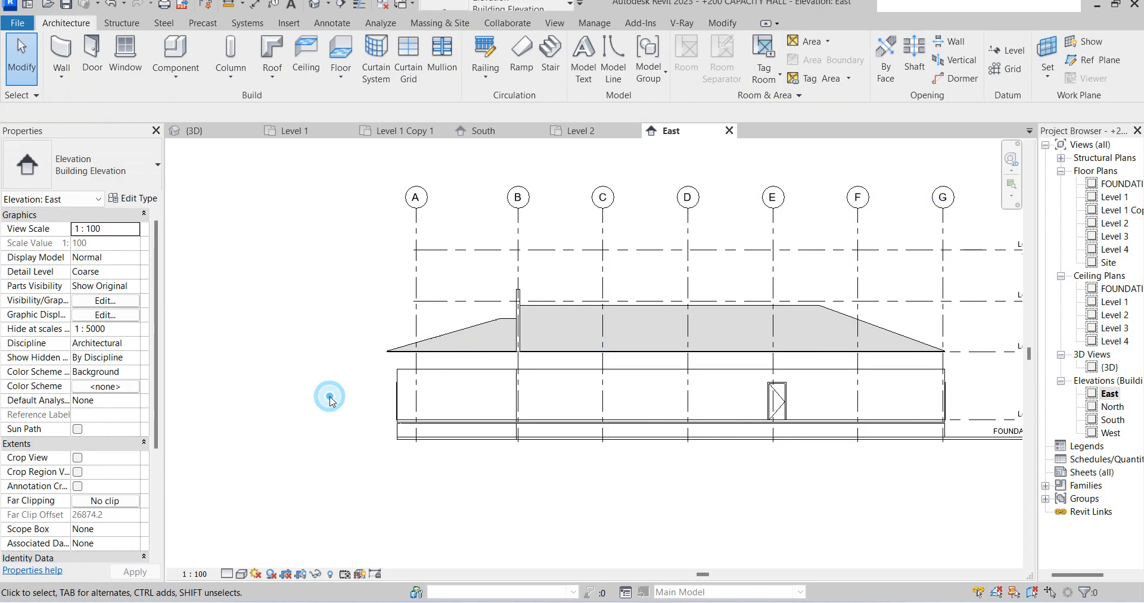
{"action": "left_click", "coordinate": [944, 285]}
{"action": "scroll", "coordinate": [944, 285], "scroll_direction": "up", "scroll_amount": 1}
{"action": "right_click", "coordinate": [943, 286]}
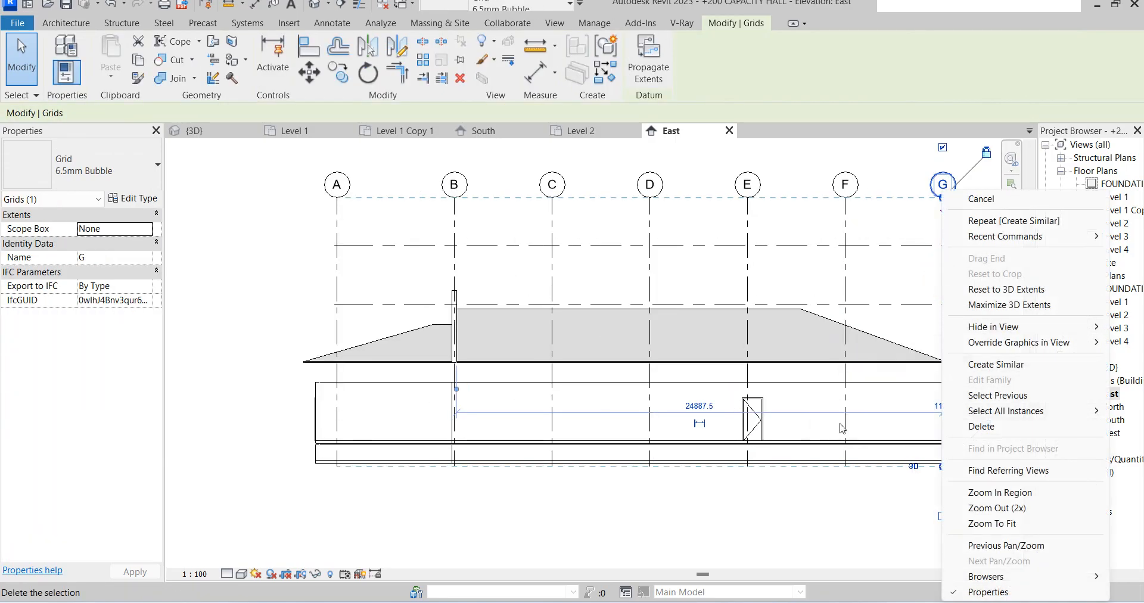
{"action": "left_click", "coordinate": [870, 275]}
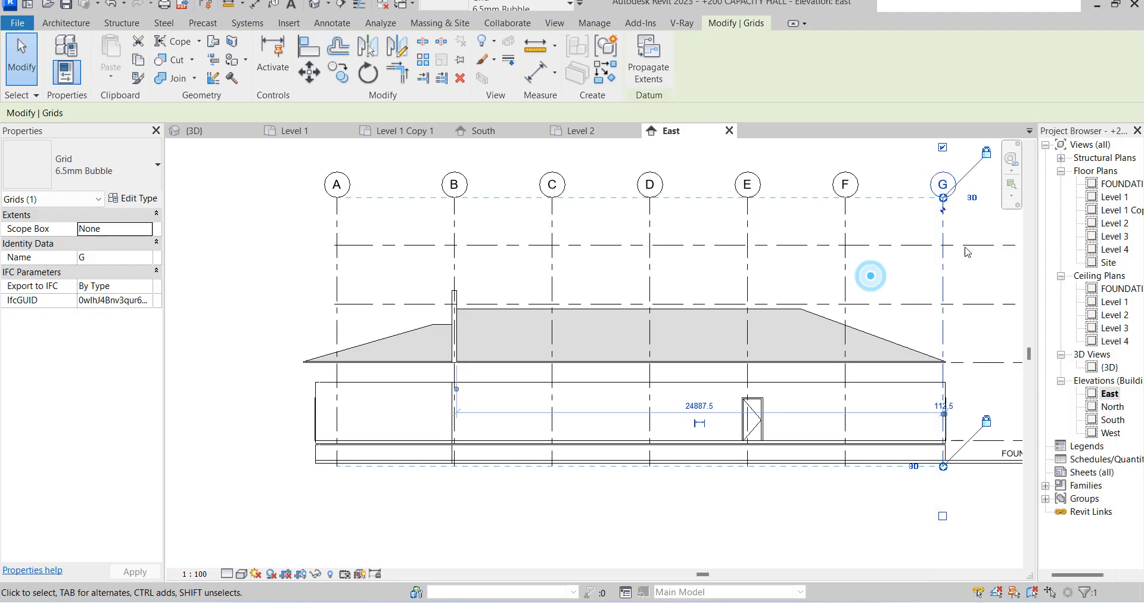
In the Level 1 plan, set the unconnected height of the hall, office and toilet blocks' eight outer walls to 3900 mm.
{"action": "double_click", "coordinate": [1113, 196]}
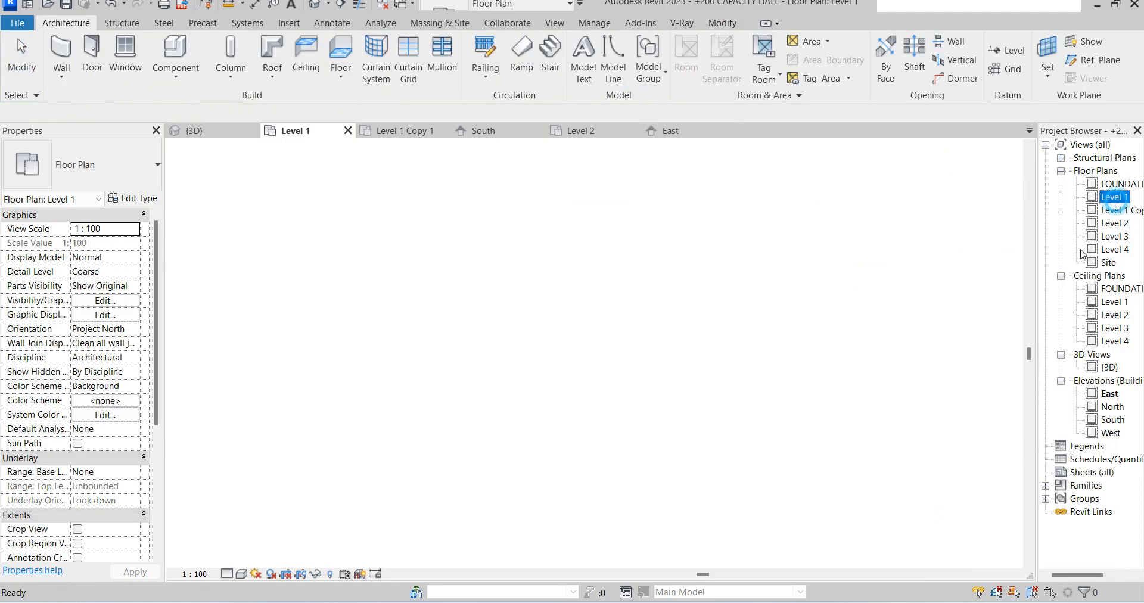
{"action": "scroll", "coordinate": [573, 417], "scroll_direction": "up", "scroll_amount": 2}
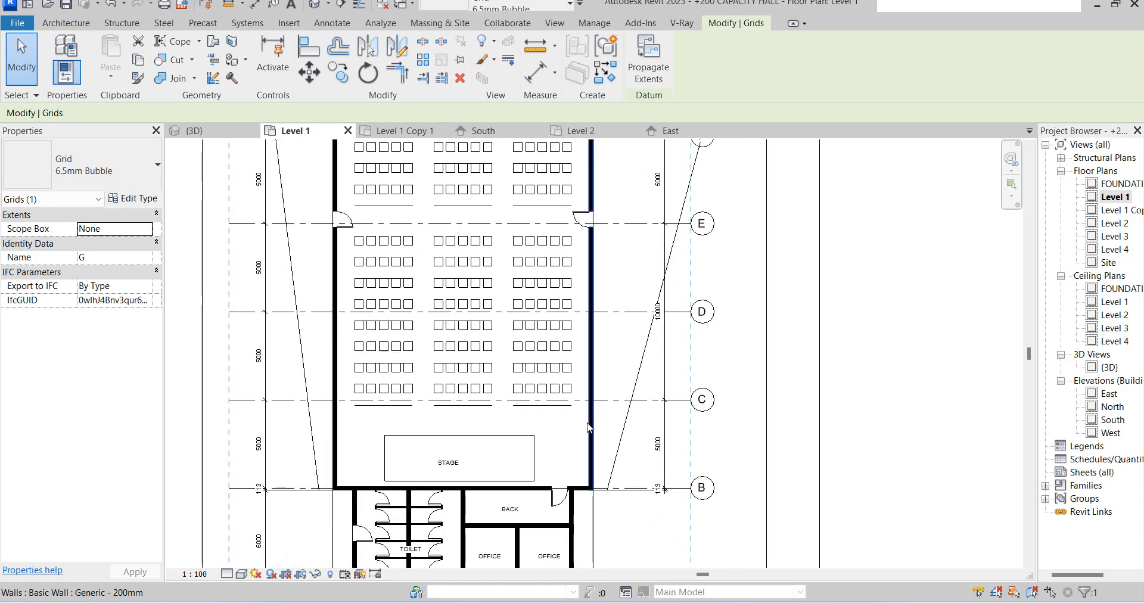
{"action": "left_click", "coordinate": [590, 422]}
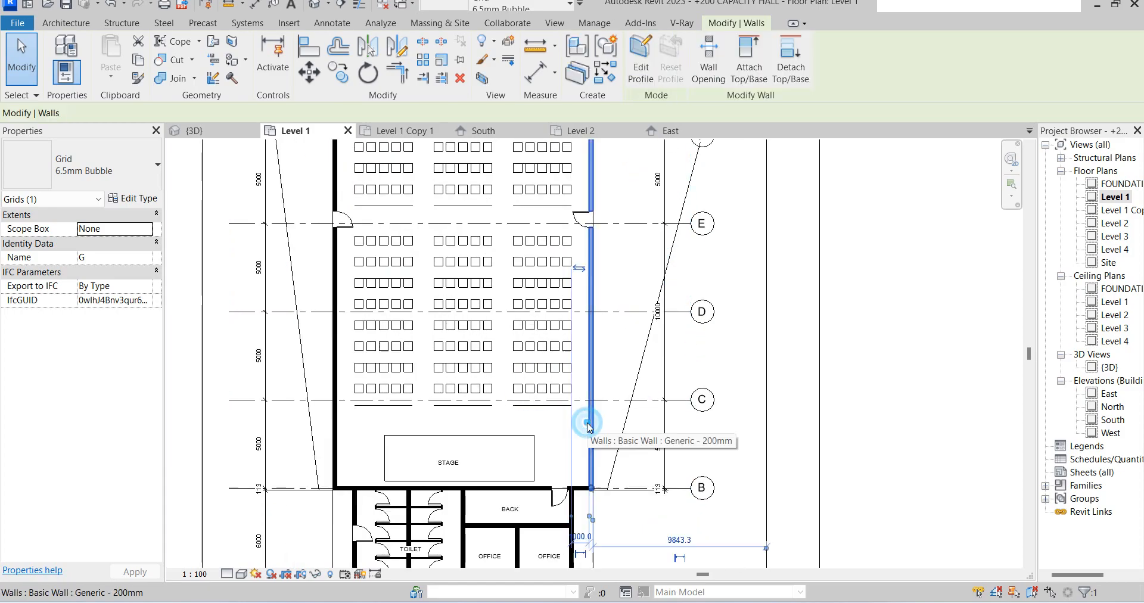
{"action": "left_click", "coordinate": [335, 409], "text": "ctrl"}
{"action": "scroll", "coordinate": [384, 450], "scroll_direction": "down", "scroll_amount": 1}
{"action": "scroll", "coordinate": [384, 450], "scroll_direction": "down", "scroll_amount": 2}
{"action": "scroll", "coordinate": [414, 284], "scroll_direction": "up", "scroll_amount": 2}
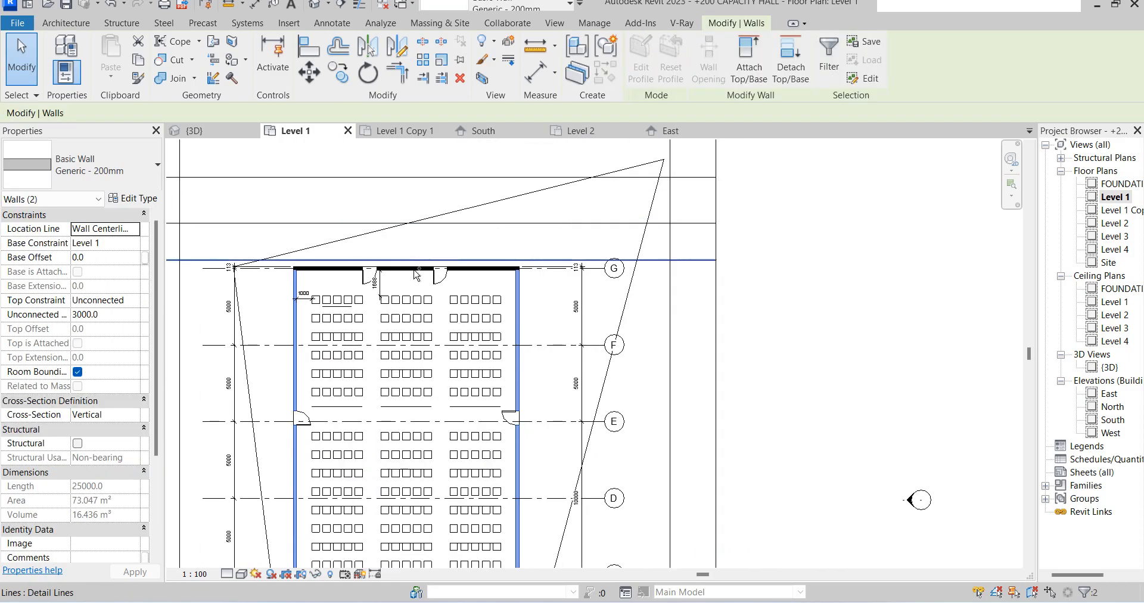
{"action": "left_click", "coordinate": [411, 268], "text": "ctrl"}
{"action": "scroll", "coordinate": [414, 280], "scroll_direction": "down", "scroll_amount": 2}
{"action": "scroll", "coordinate": [753, 340], "scroll_direction": "up", "scroll_amount": 2}
{"action": "scroll", "coordinate": [488, 409], "scroll_direction": "up", "scroll_amount": 2}
{"action": "left_click", "coordinate": [444, 396], "text": "ctrl"}
{"action": "left_click", "coordinate": [398, 477], "text": "ctrl"}
{"action": "left_click", "coordinate": [277, 471], "text": "ctrl"}
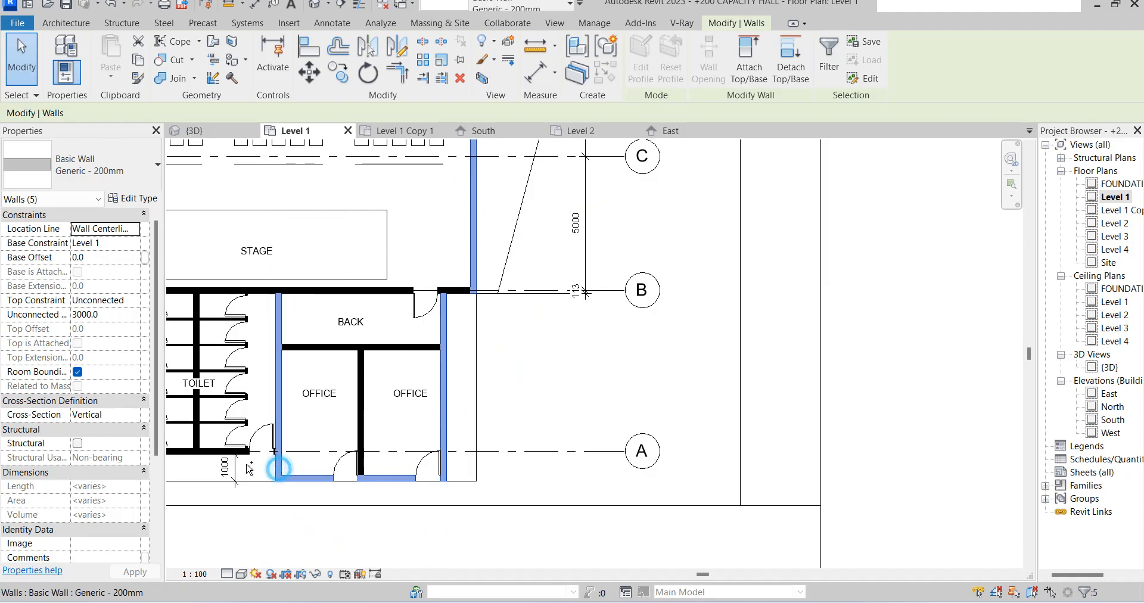
{"action": "left_click", "coordinate": [210, 456], "text": "ctrl"}
{"action": "scroll", "coordinate": [595, 357], "scroll_direction": "down", "scroll_amount": 2}
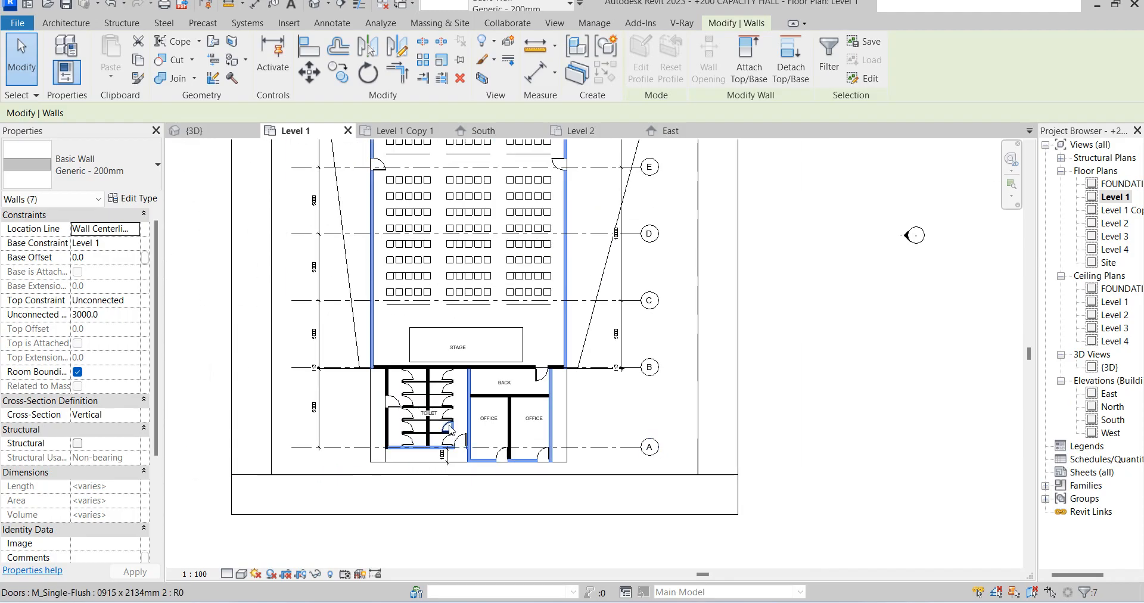
{"action": "scroll", "coordinate": [358, 417], "scroll_direction": "up", "scroll_amount": 2}
{"action": "left_click", "coordinate": [342, 444], "text": "ctrl"}
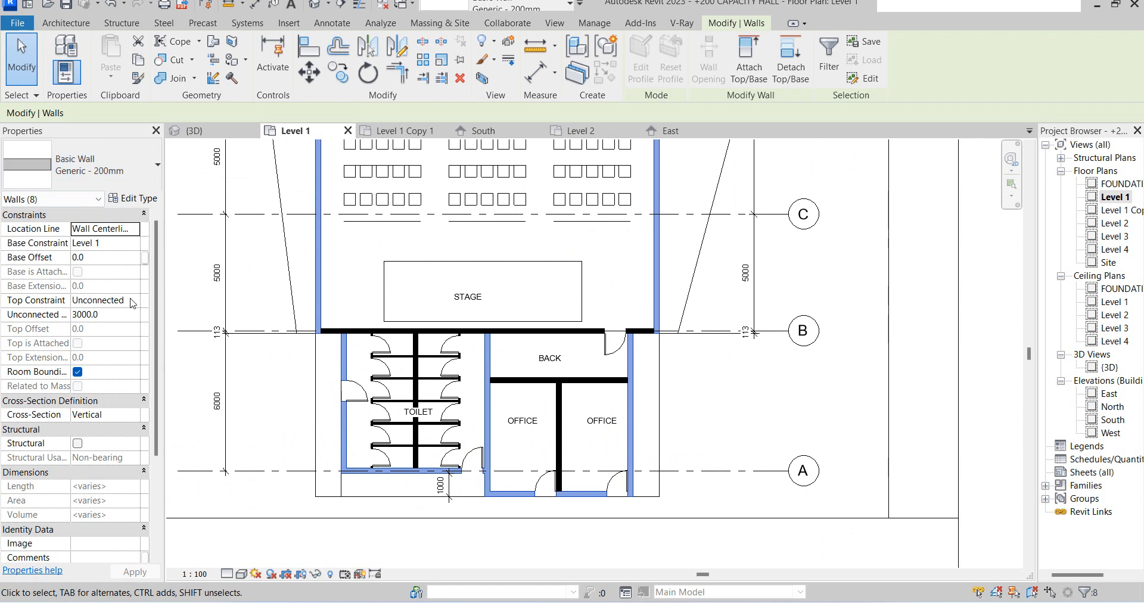
{"action": "left_click", "coordinate": [116, 316]}
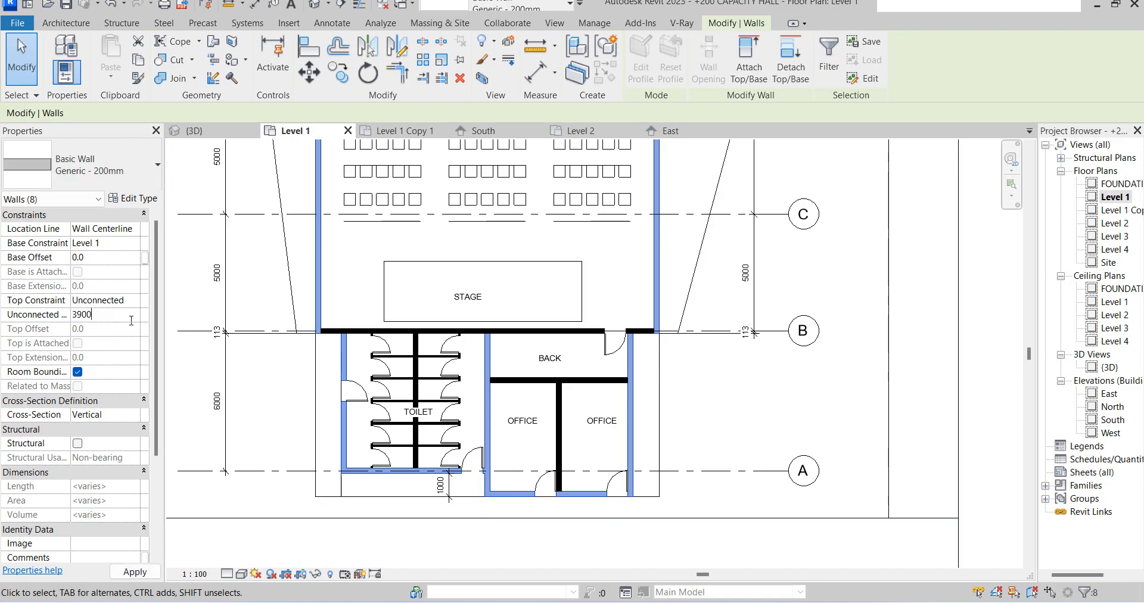
{"action": "left_click", "coordinate": [765, 417]}
{"action": "scroll", "coordinate": [582, 414], "scroll_direction": "down", "scroll_amount": 3}
In the South elevation, raise the top of the Level 1 dividing wall at grid B to meet the roof's underside.
{"action": "double_click", "coordinate": [1112, 420]}
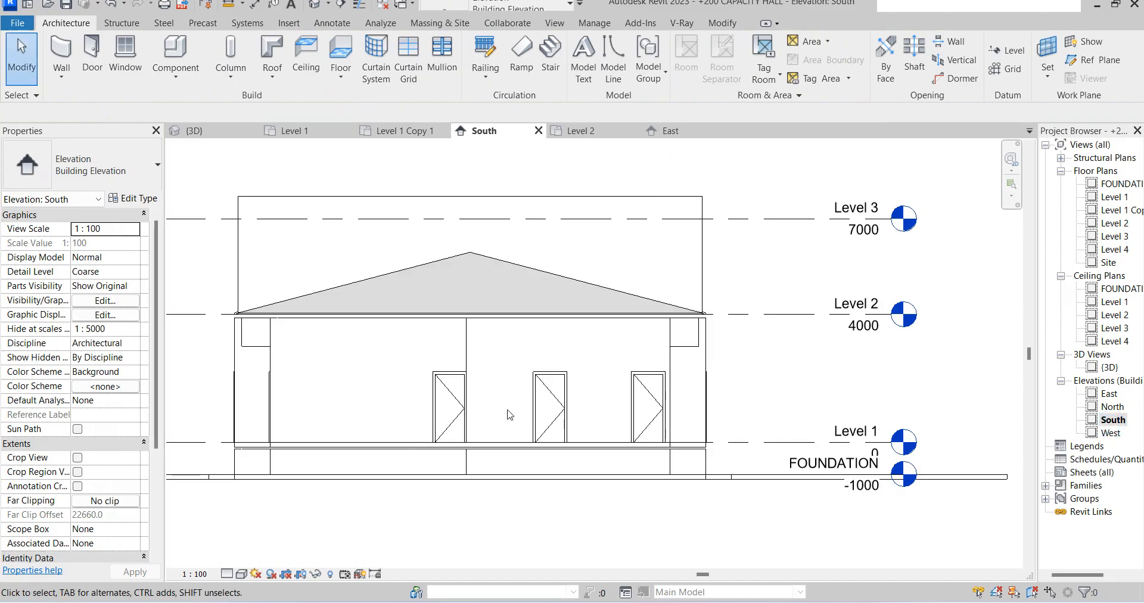
{"action": "left_click", "coordinate": [685, 351]}
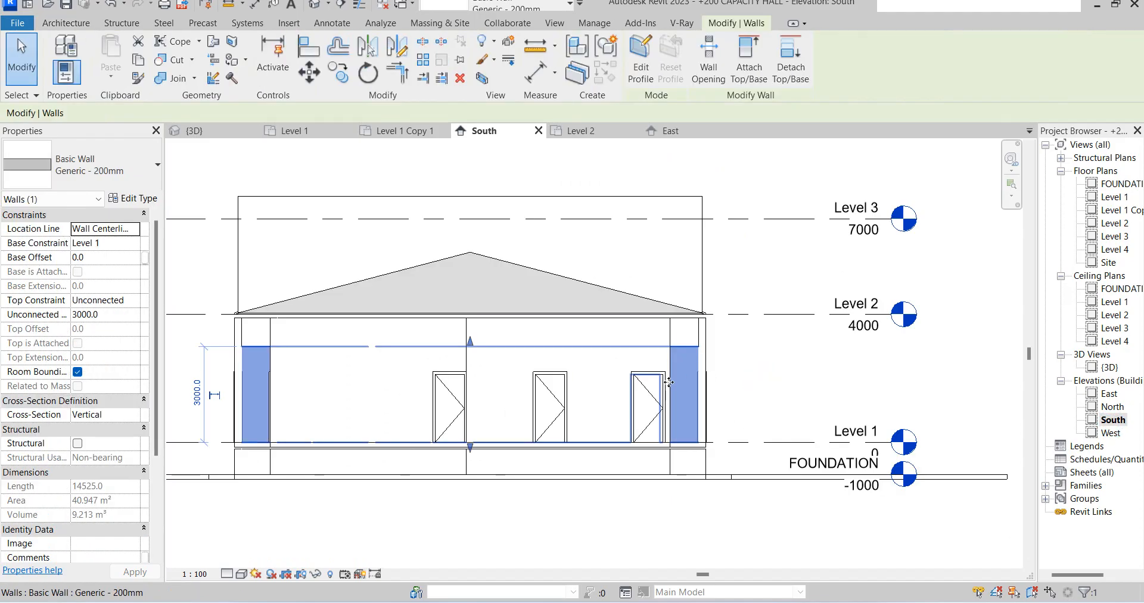
{"action": "left_click_drag", "start_coordinate": [470, 343], "coordinate": [470, 314]}
{"action": "left_click", "coordinate": [766, 264]}
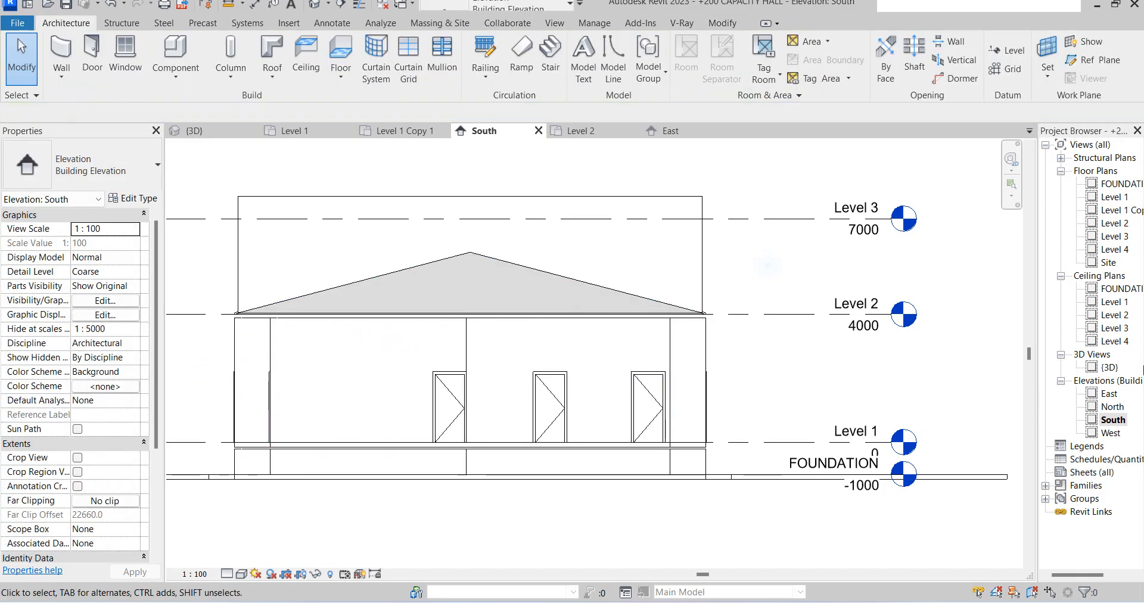
{"action": "scroll", "coordinate": [504, 378], "scroll_direction": "down", "scroll_amount": 3}
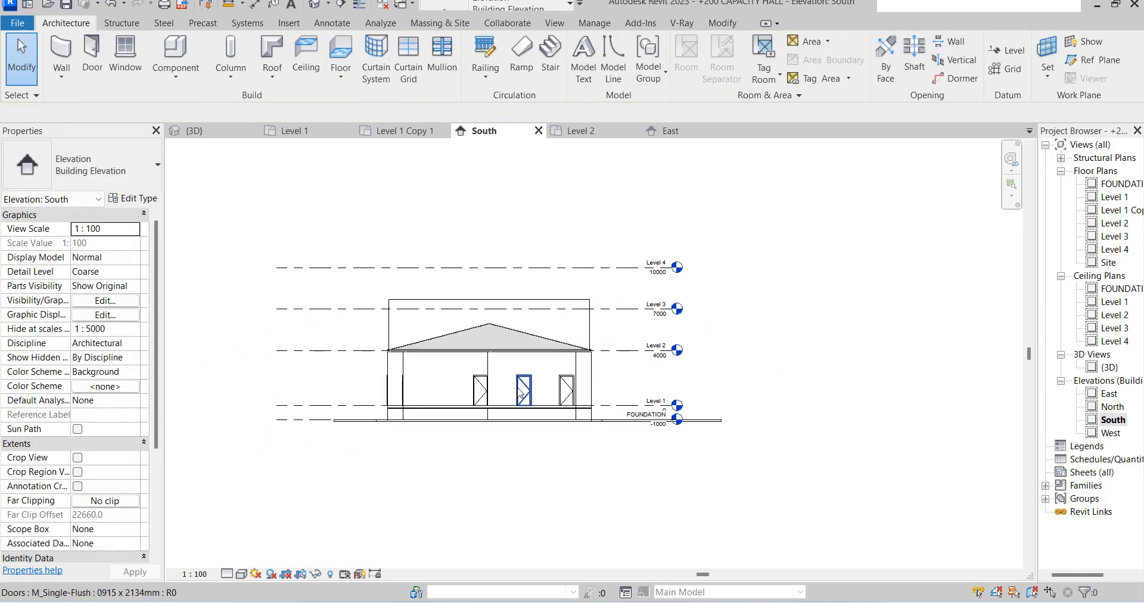
Edit the Level 2 dividing wall's profile, extending both ends outward to about 15900 mm overall width and removing the blocking constraints.
{"action": "scroll", "coordinate": [388, 320], "scroll_direction": "up", "scroll_amount": 2}
{"action": "left_click", "coordinate": [388, 321]}
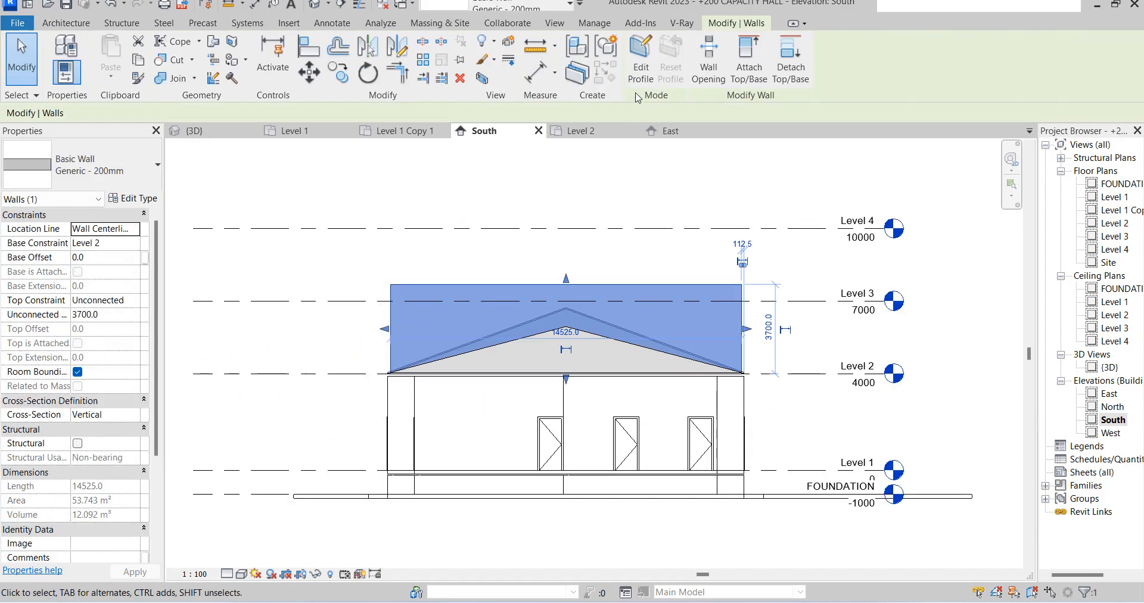
{"action": "left_click", "coordinate": [640, 57]}
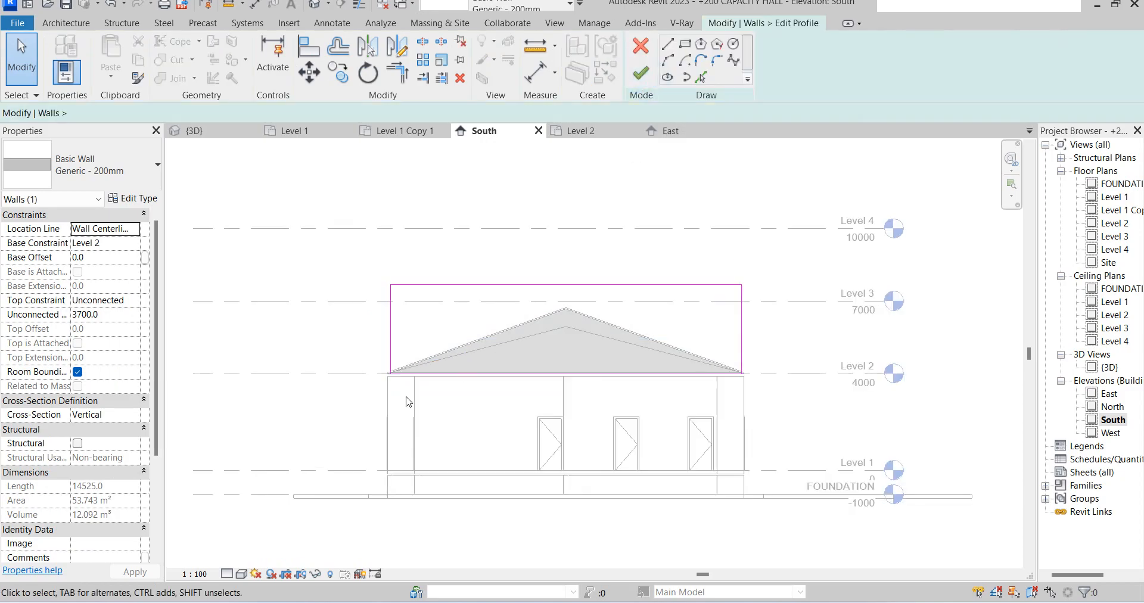
{"action": "left_click", "coordinate": [391, 344]}
{"action": "scroll", "coordinate": [396, 332], "scroll_direction": "up", "scroll_amount": 3}
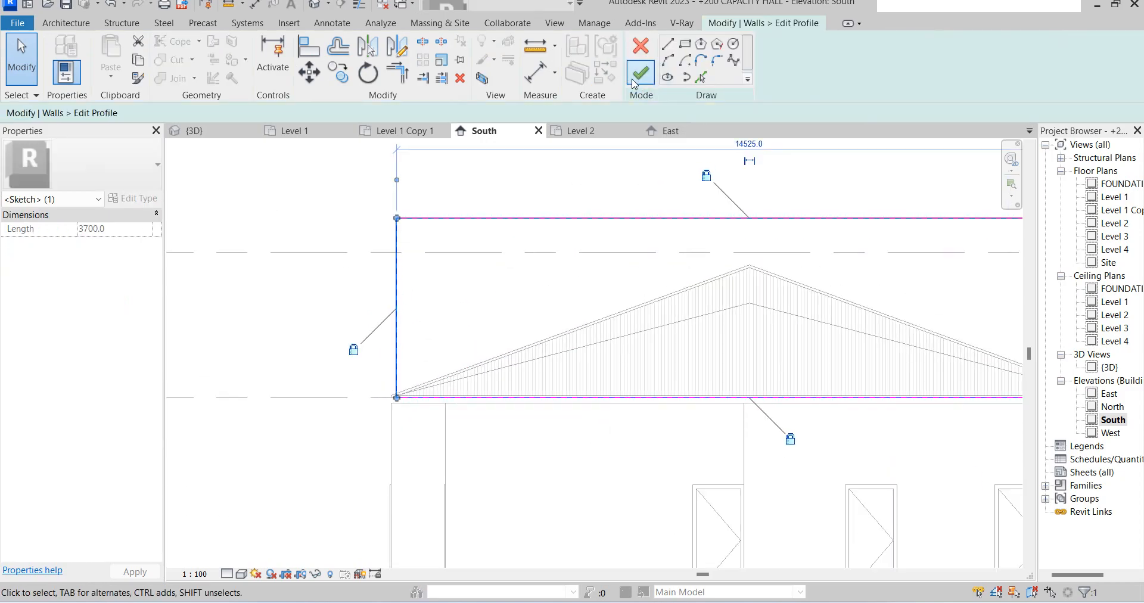
{"action": "left_click_drag", "start_coordinate": [396, 328], "coordinate": [380, 342]}
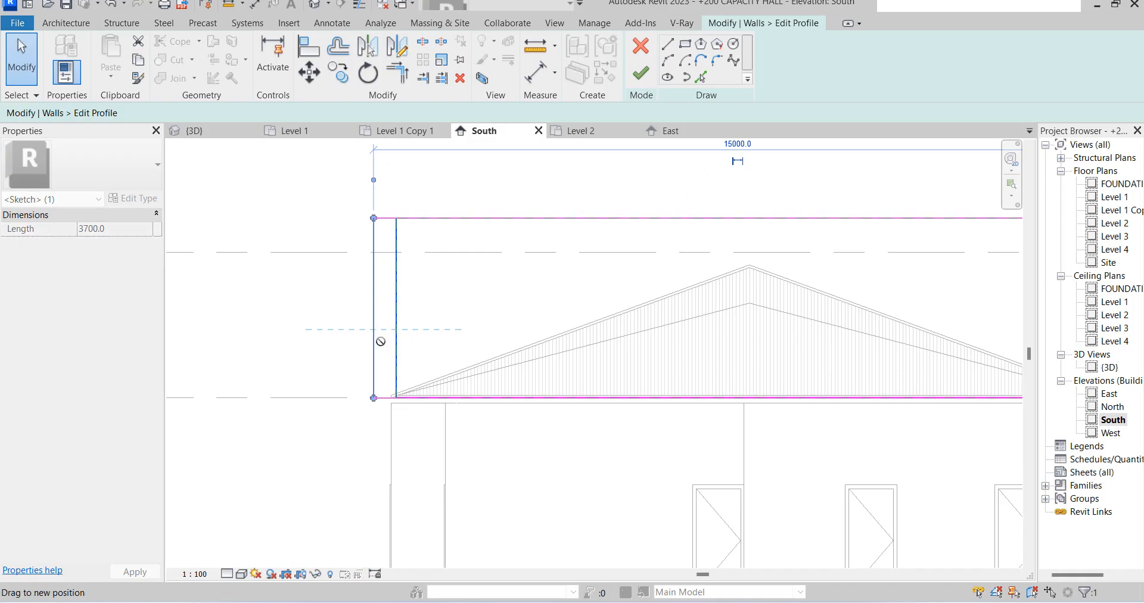
{"action": "scroll", "coordinate": [229, 352], "scroll_direction": "down", "scroll_amount": 3}
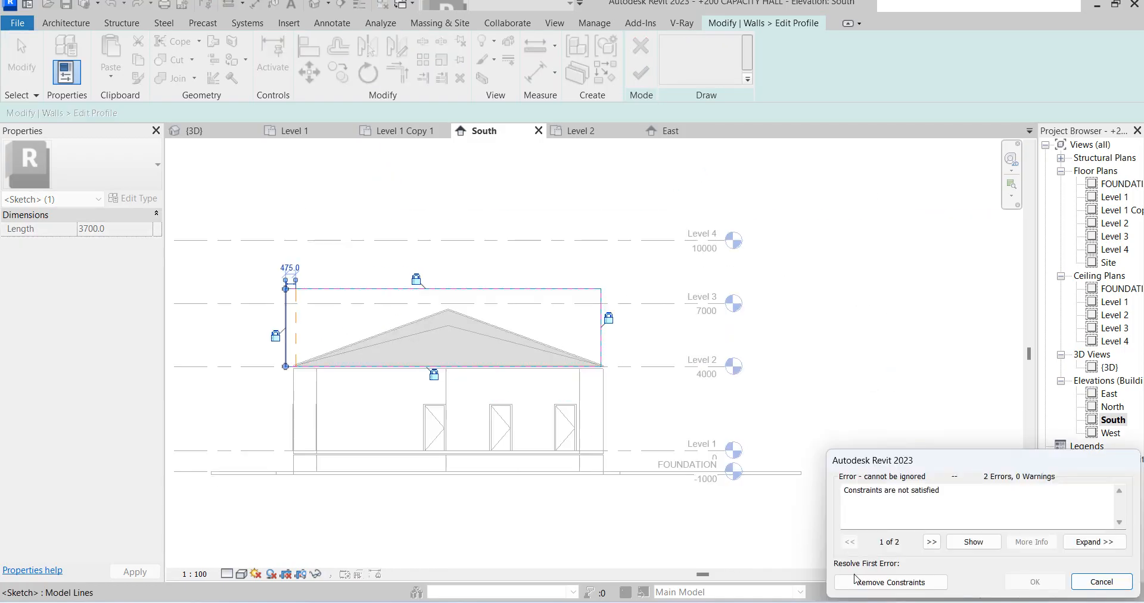
{"action": "left_click", "coordinate": [851, 580]}
{"action": "left_click", "coordinate": [600, 335]}
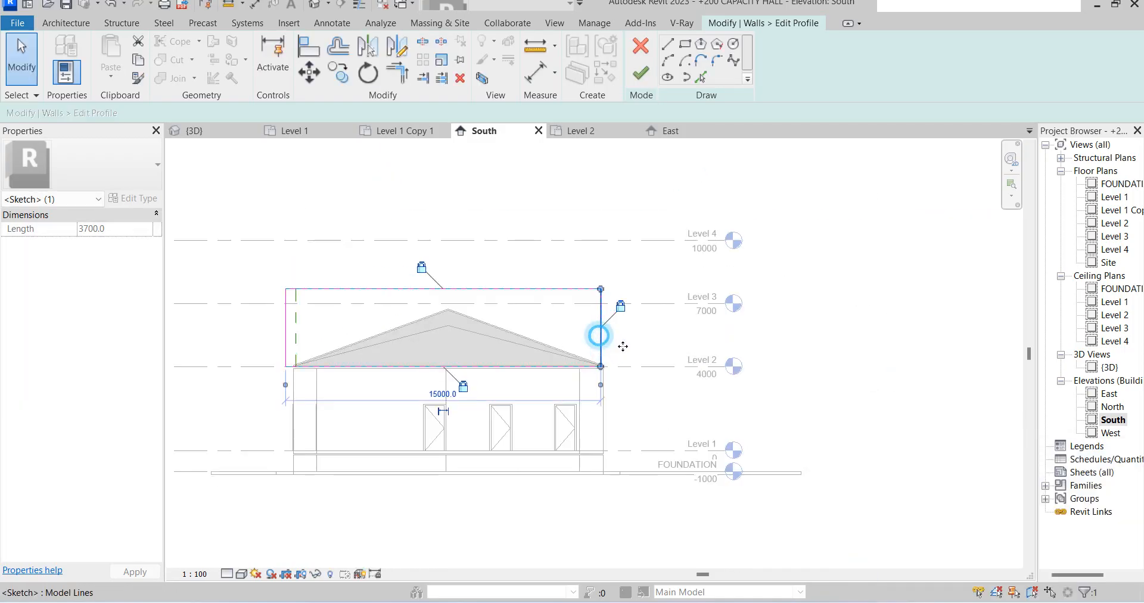
{"action": "left_click_drag", "start_coordinate": [623, 346], "coordinate": [628, 351]}
{"action": "left_click", "coordinate": [858, 582]}
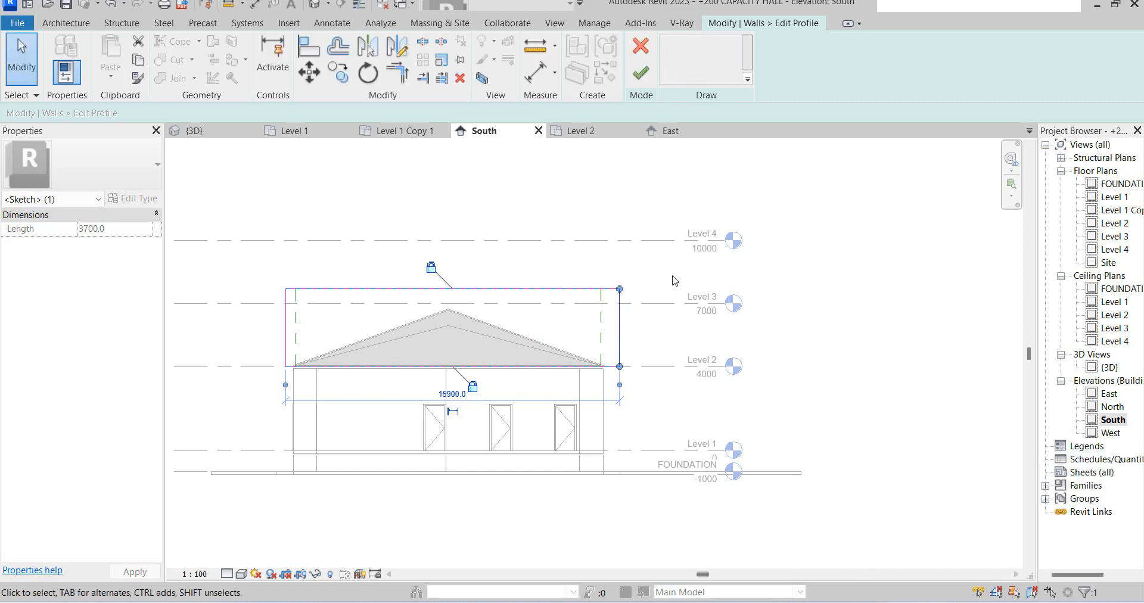
{"action": "left_click", "coordinate": [638, 328]}
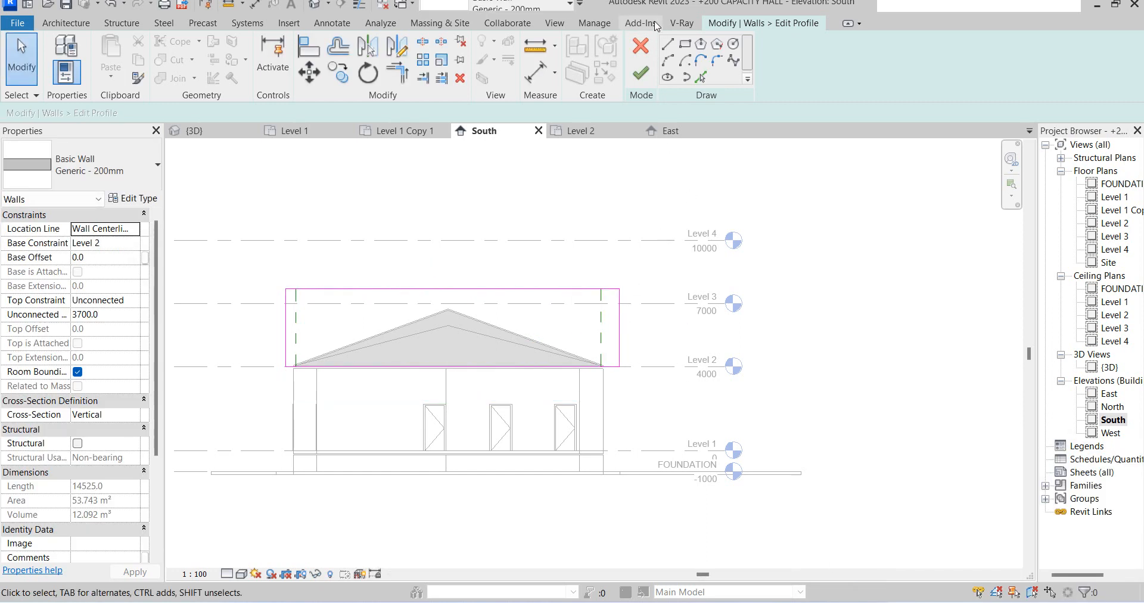
Sketch a slanted line from the profile's top edge to its lower east corner and mirror a copy about the vertical midline.
{"action": "left_click", "coordinate": [668, 46]}
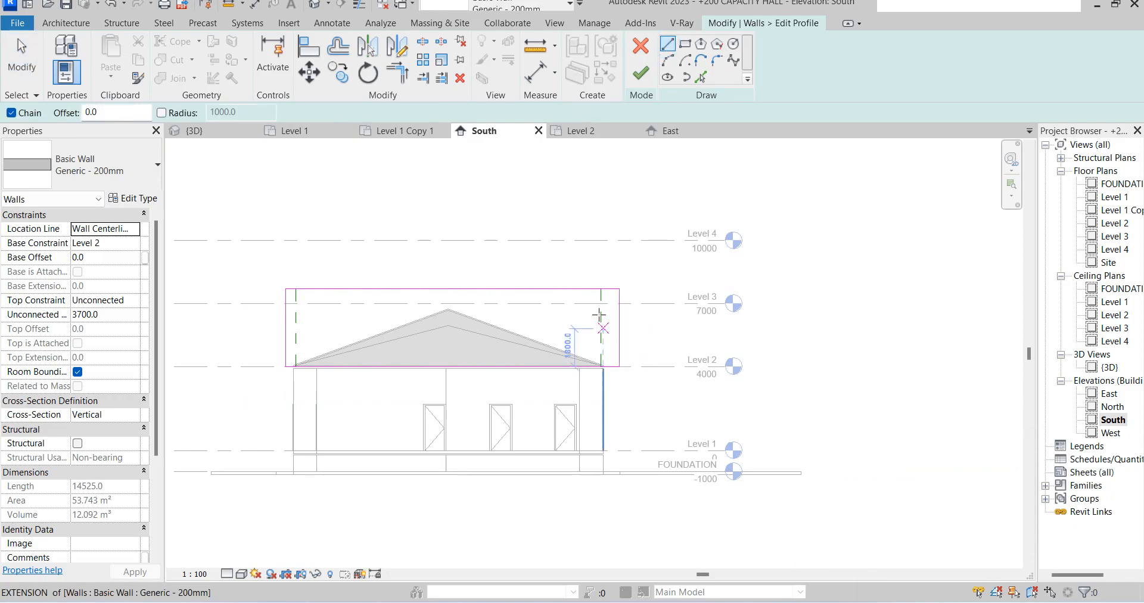
{"action": "left_click", "coordinate": [580, 289]}
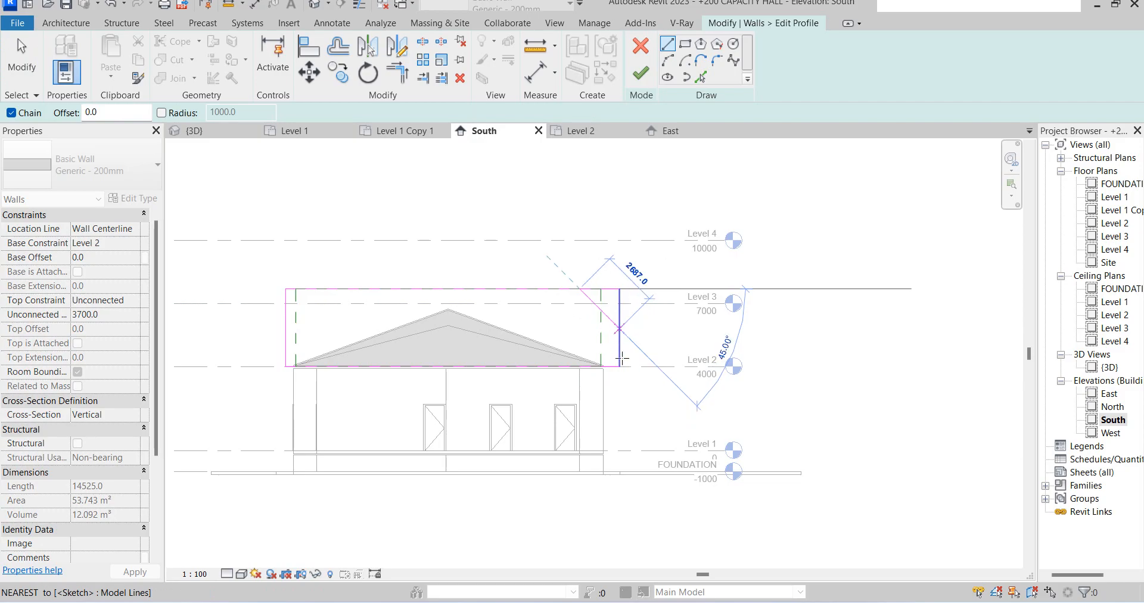
{"action": "left_click", "coordinate": [619, 365]}
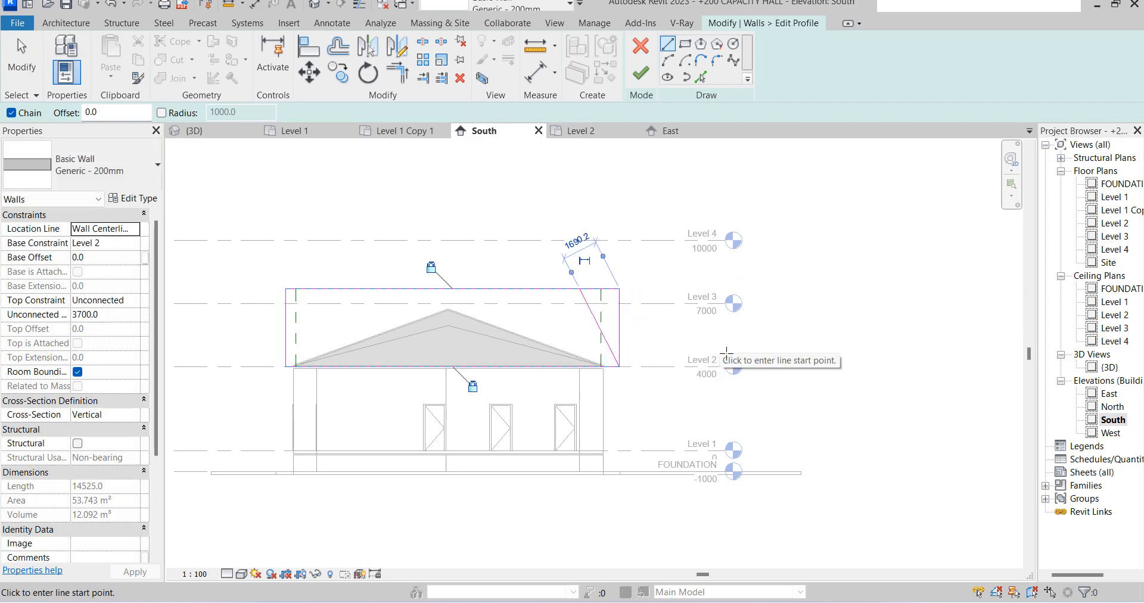
{"action": "key", "text": "Escape"}
{"action": "left_click", "coordinate": [597, 322]}
{"action": "left_click", "coordinate": [397, 47]}
{"action": "left_click", "coordinate": [453, 288]}
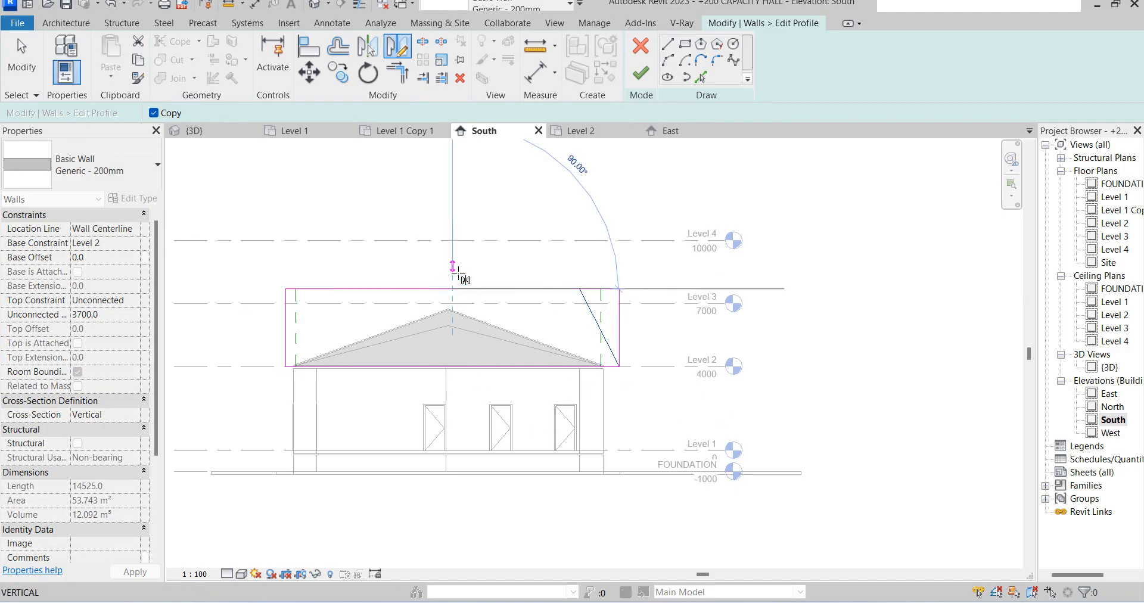
{"action": "left_click", "coordinate": [452, 143]}
{"action": "left_click", "coordinate": [568, 260]}
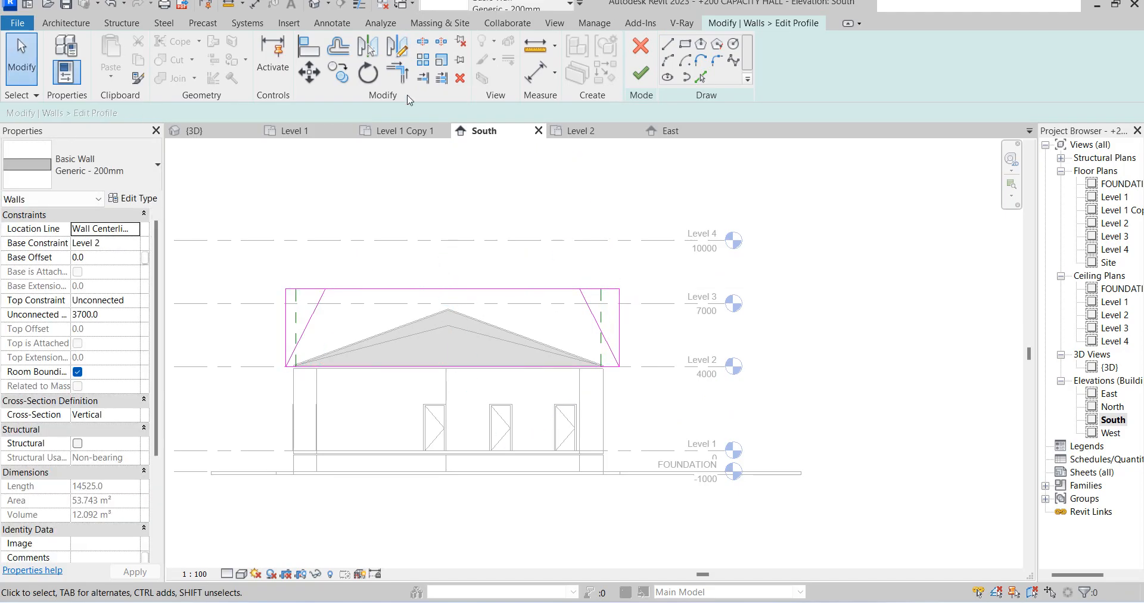
Trim the profile's top edge to the slanted lines, delete both vertical end lines, and finish the trapezoidal wall profile.
{"action": "left_click", "coordinate": [314, 316]}
{"action": "key", "text": "t"}
{"action": "key", "text": "r"}
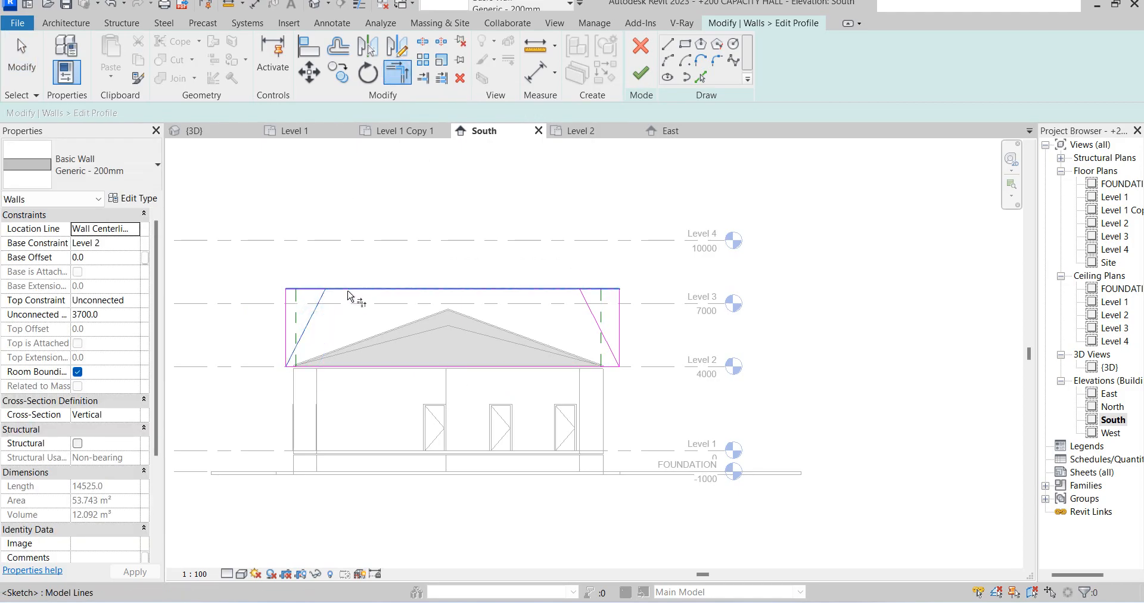
{"action": "left_click", "coordinate": [584, 305]}
{"action": "left_click", "coordinate": [572, 293]}
{"action": "key", "text": "Escape"}
{"action": "left_click", "coordinate": [619, 314]}
{"action": "key", "text": "Delete"}
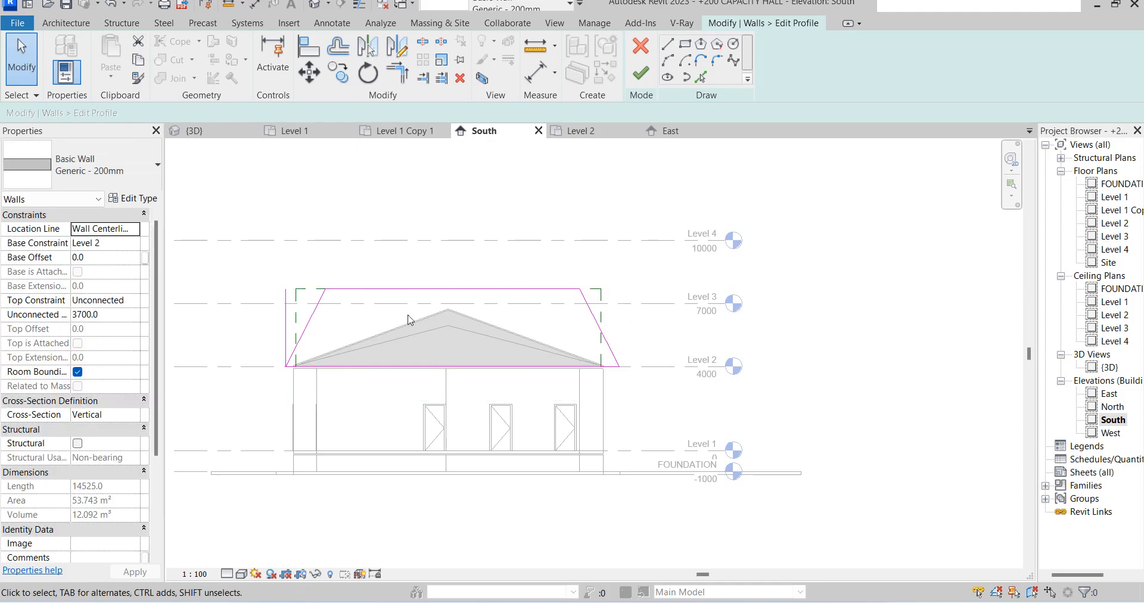
{"action": "left_click", "coordinate": [288, 313]}
{"action": "key", "text": "Delete"}
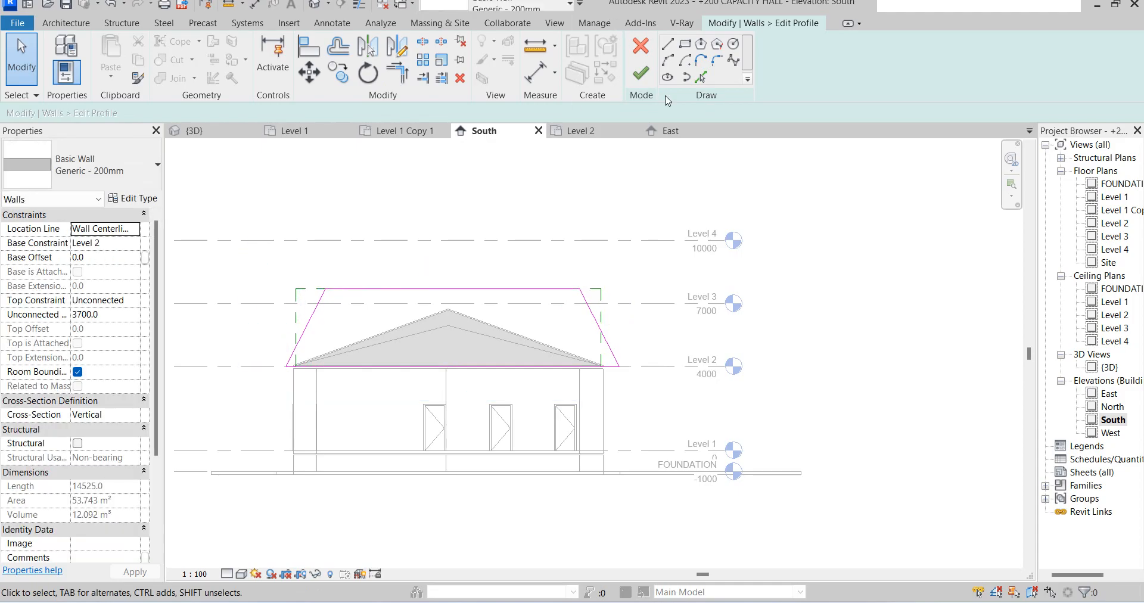
{"action": "left_click", "coordinate": [640, 73]}
{"action": "left_click", "coordinate": [842, 307]}
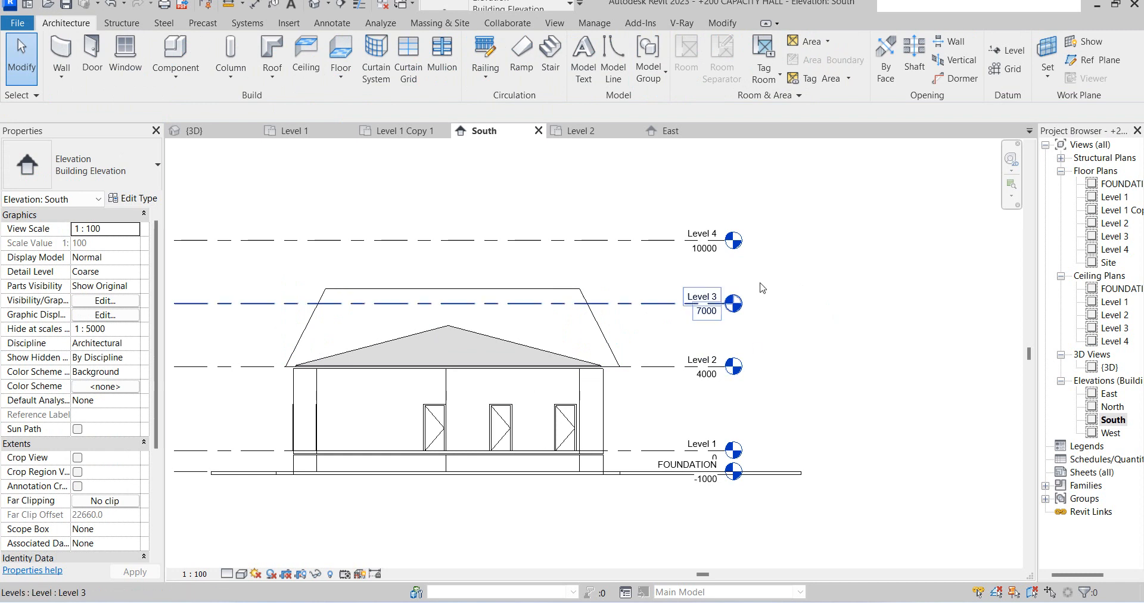
Examine the roofs and the trapezoidal dividing wall in the North, South and West elevations.
{"action": "double_click", "coordinate": [1112, 406]}
{"action": "scroll", "coordinate": [607, 390], "scroll_direction": "down", "scroll_amount": 2}
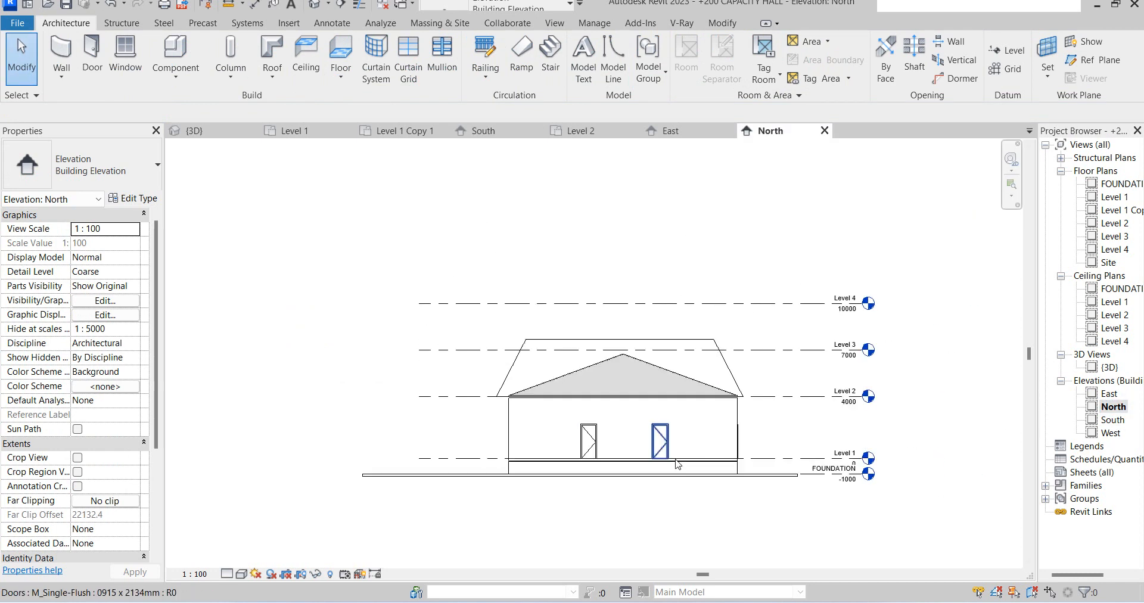
{"action": "scroll", "coordinate": [781, 427], "scroll_direction": "up", "scroll_amount": 2}
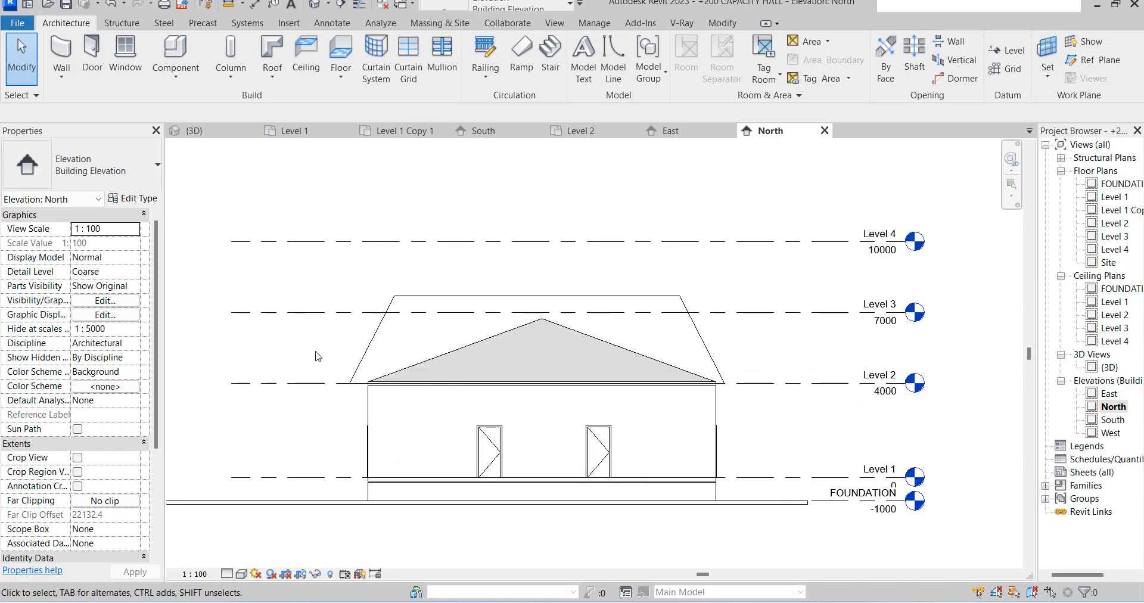
{"action": "left_click", "coordinate": [585, 343]}
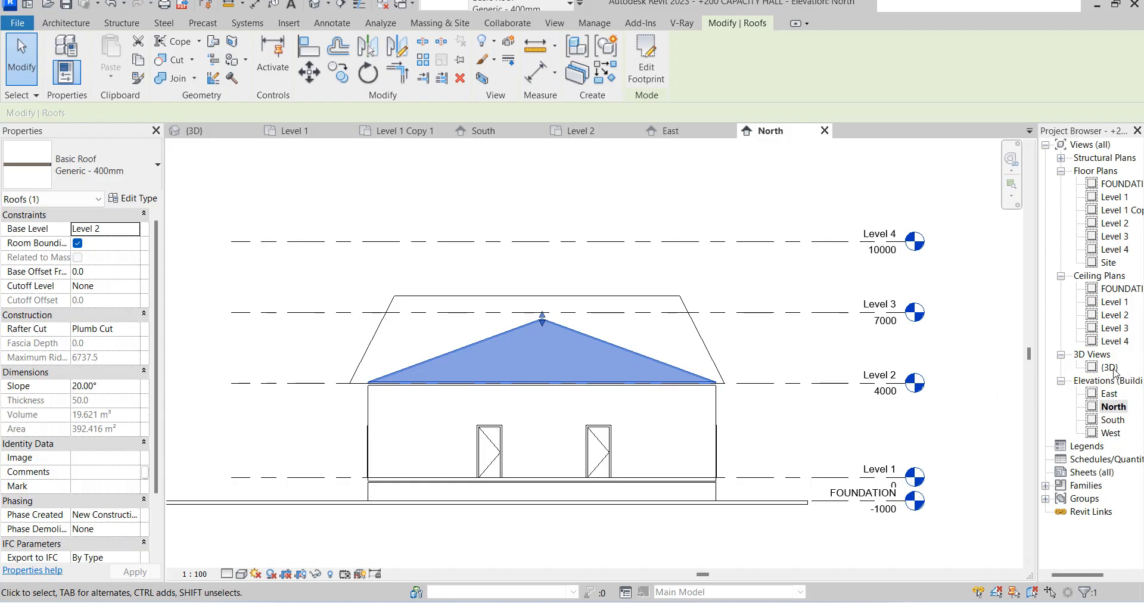
{"action": "double_click", "coordinate": [1112, 420]}
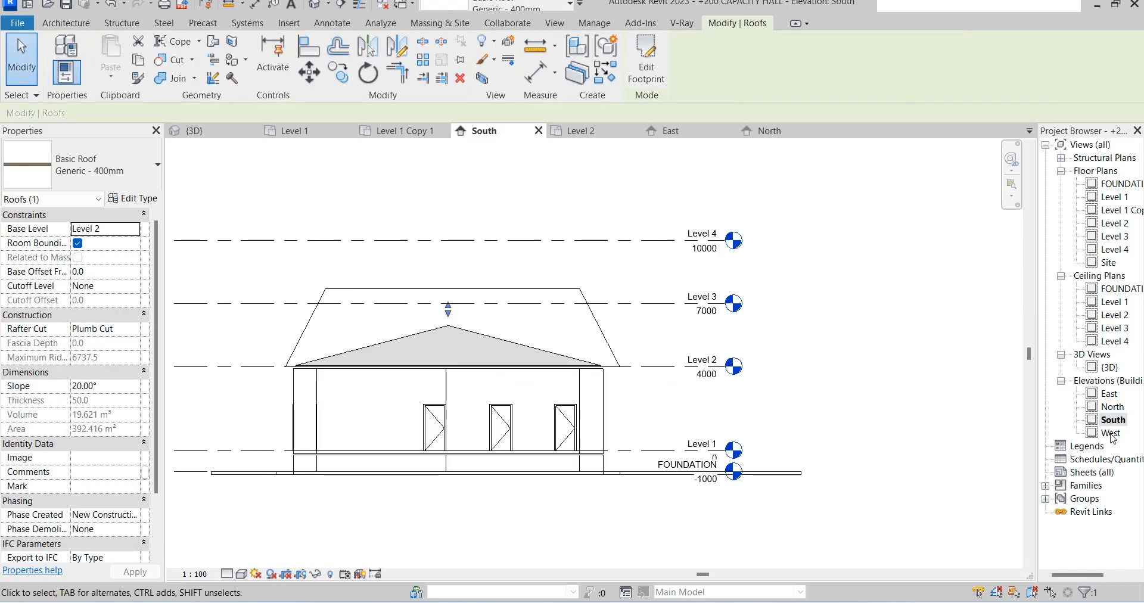
{"action": "double_click", "coordinate": [1110, 433]}
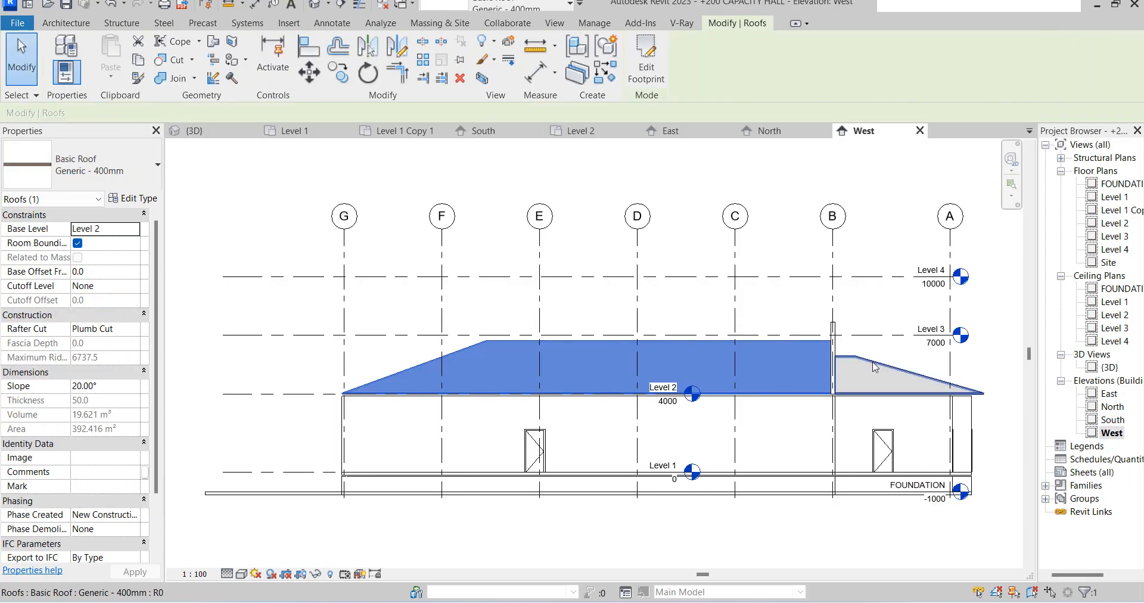
{"action": "left_click", "coordinate": [874, 369], "text": "ctrl"}
{"action": "left_click", "coordinate": [338, 74]}
{"action": "scroll", "coordinate": [344, 394], "scroll_direction": "up", "scroll_amount": 5}
{"action": "scroll", "coordinate": [347, 380], "scroll_direction": "up", "scroll_amount": 2}
{"action": "left_click", "coordinate": [344, 357]}
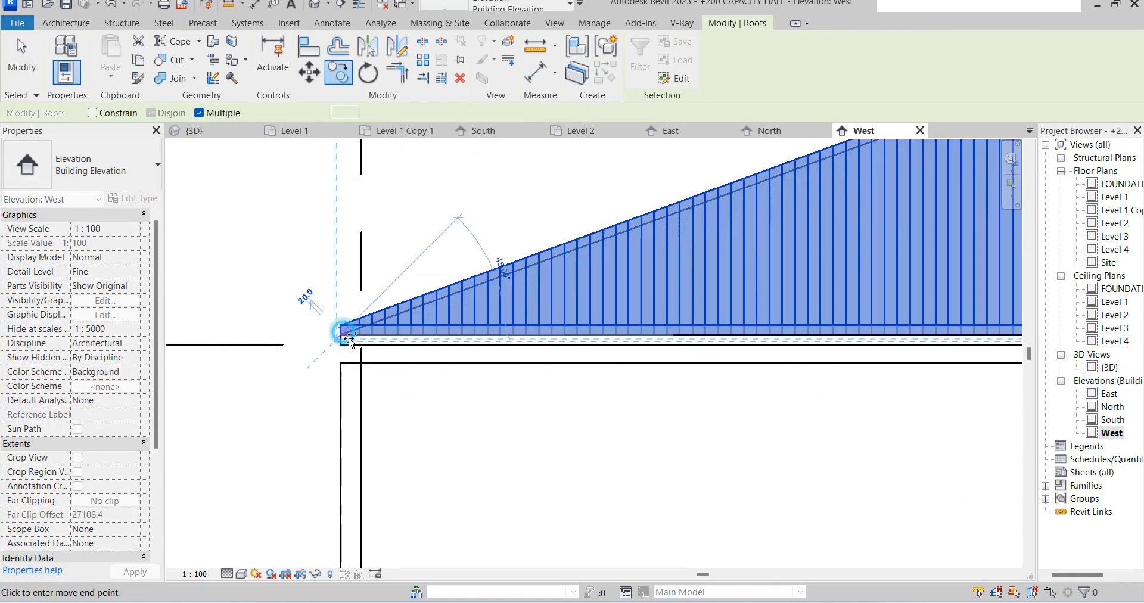
{"action": "key", "text": "Escape"}
{"action": "key", "text": "Escape"}
{"action": "scroll", "coordinate": [316, 396], "scroll_direction": "down", "scroll_amount": 4}
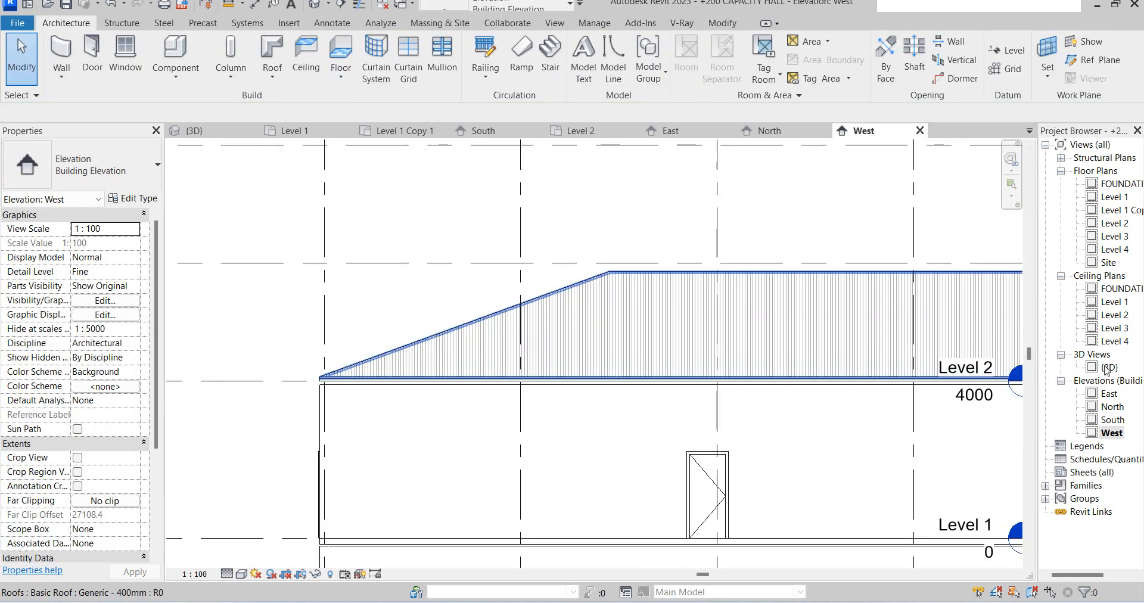
In the Site floor plan, start a vertical opening on the larger roof and choose picked lines for its boundary.
{"action": "double_click", "coordinate": [1110, 263]}
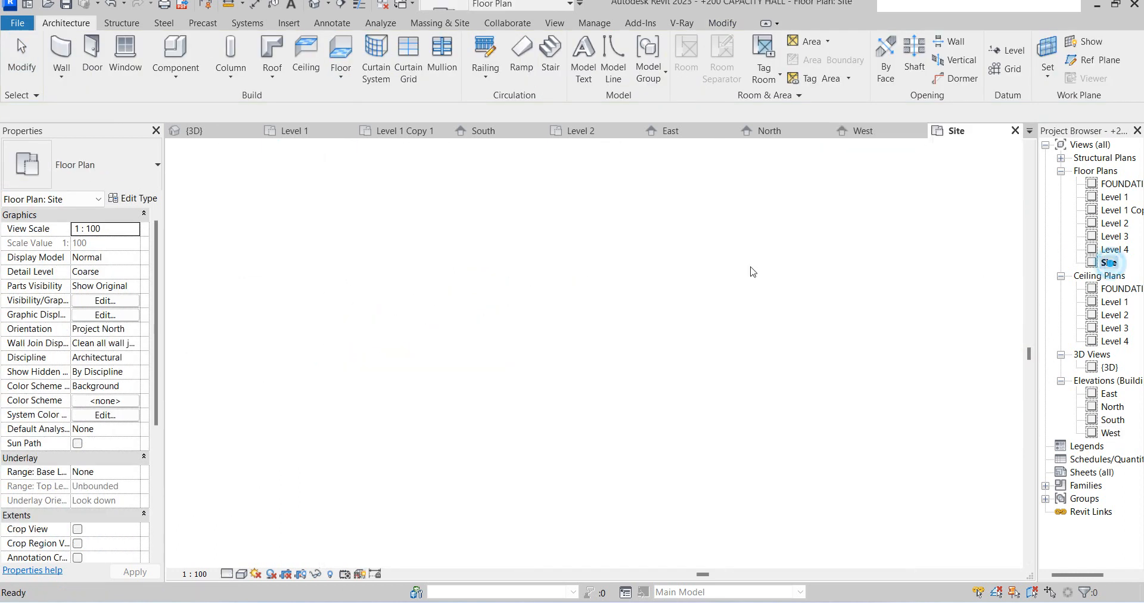
{"action": "scroll", "coordinate": [623, 372], "scroll_direction": "up", "scroll_amount": 2}
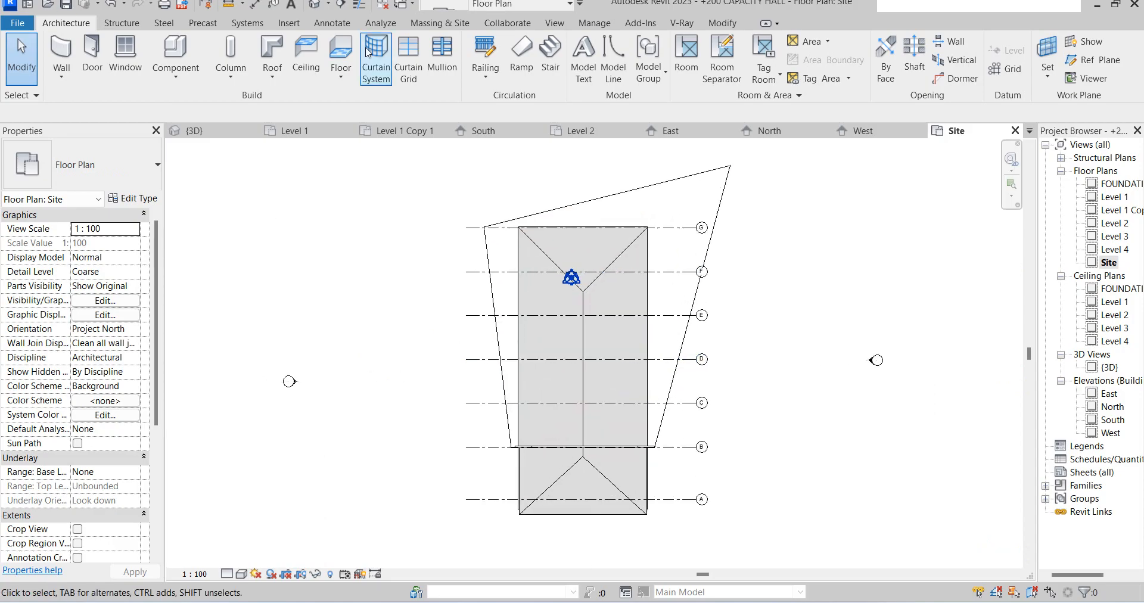
{"action": "left_click", "coordinate": [722, 23]}
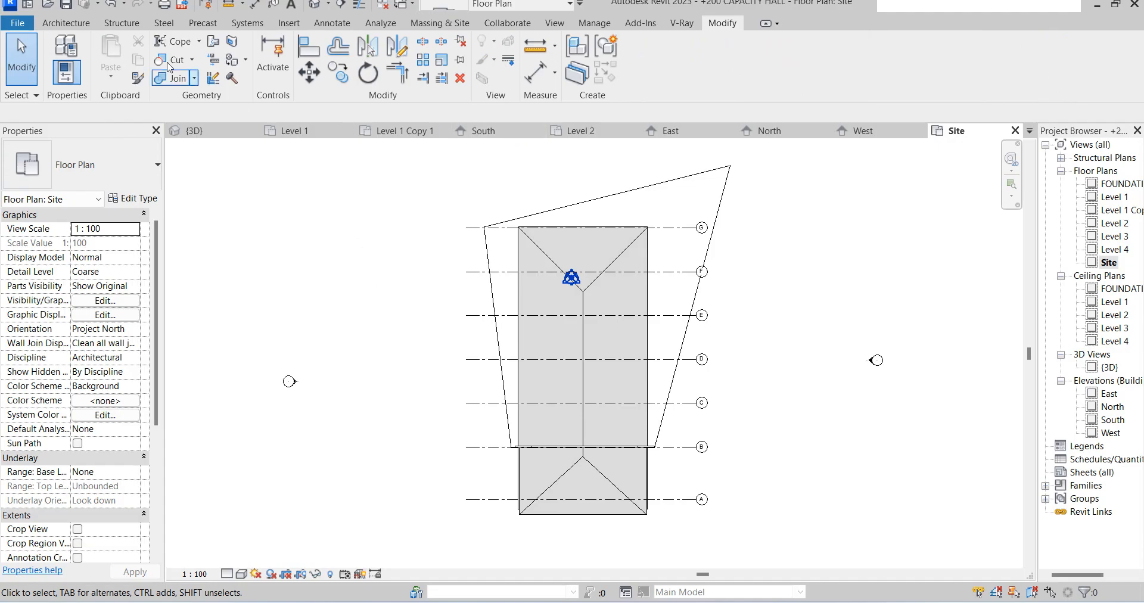
{"action": "left_click", "coordinate": [44, 24]}
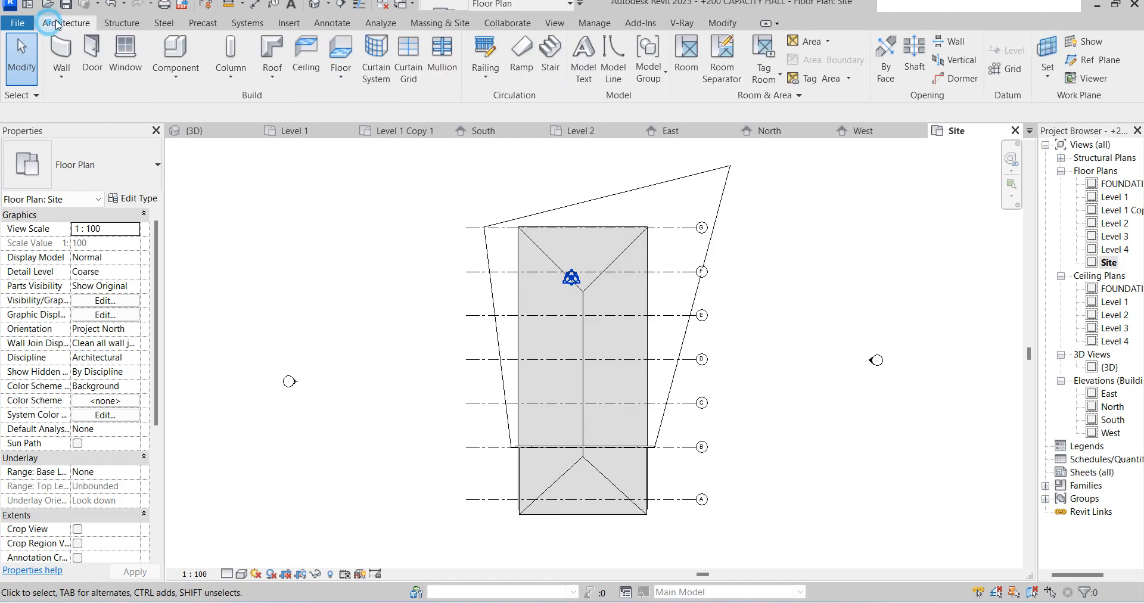
{"action": "left_click", "coordinate": [969, 60]}
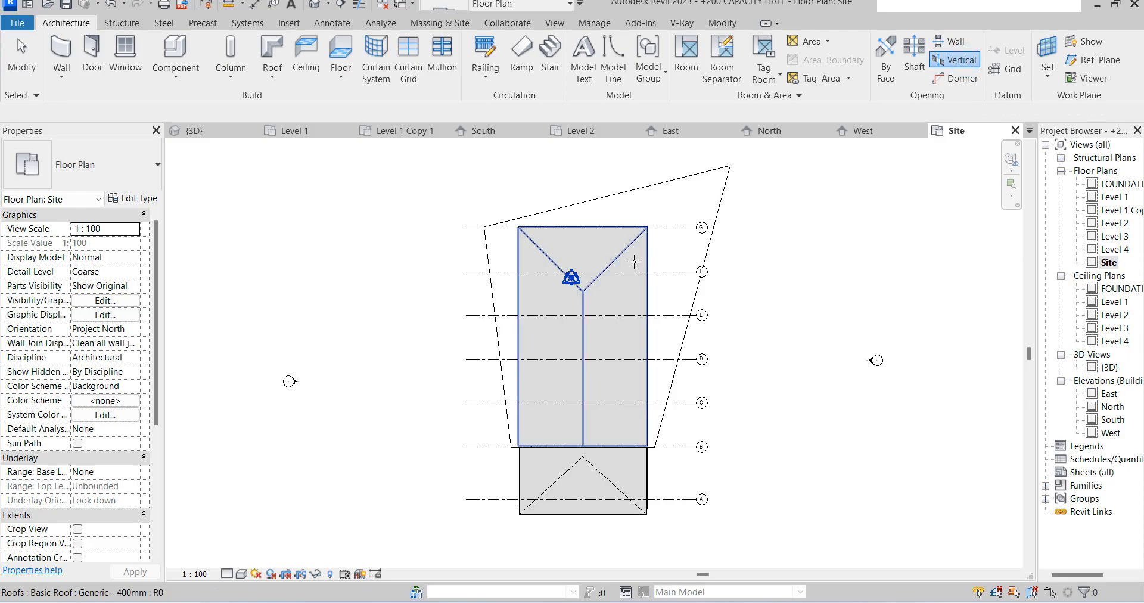
{"action": "left_click", "coordinate": [634, 261]}
{"action": "left_click", "coordinate": [700, 77]}
Set the boundary offset to 80 mm and add opening lines on both sides of the roof ridge.
{"action": "scroll", "coordinate": [572, 391], "scroll_direction": "up", "scroll_amount": 5}
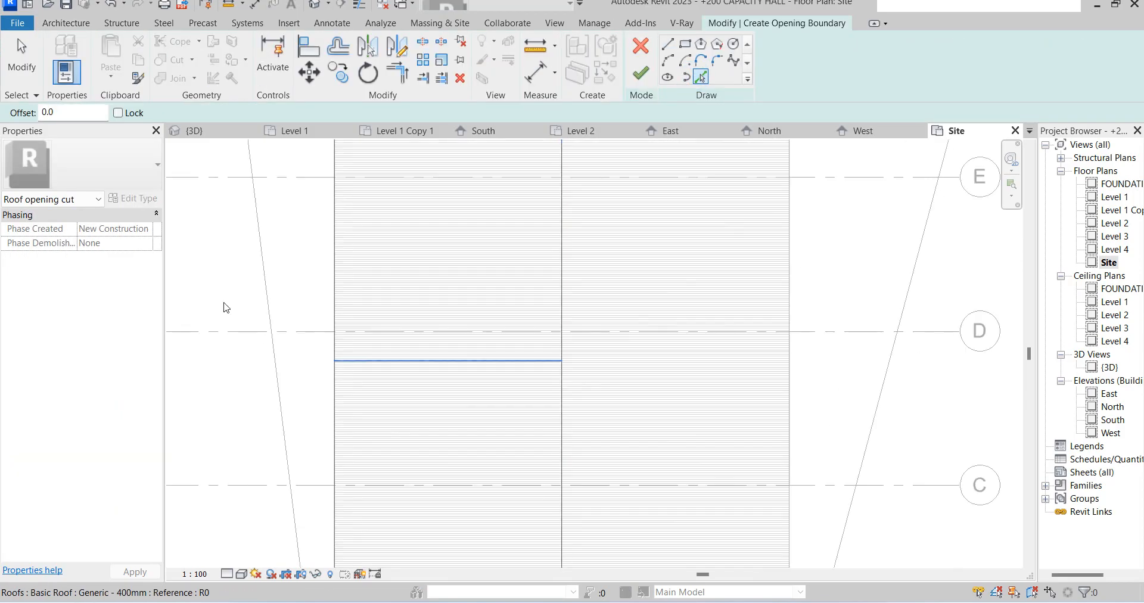
{"action": "left_click", "coordinate": [67, 118]}
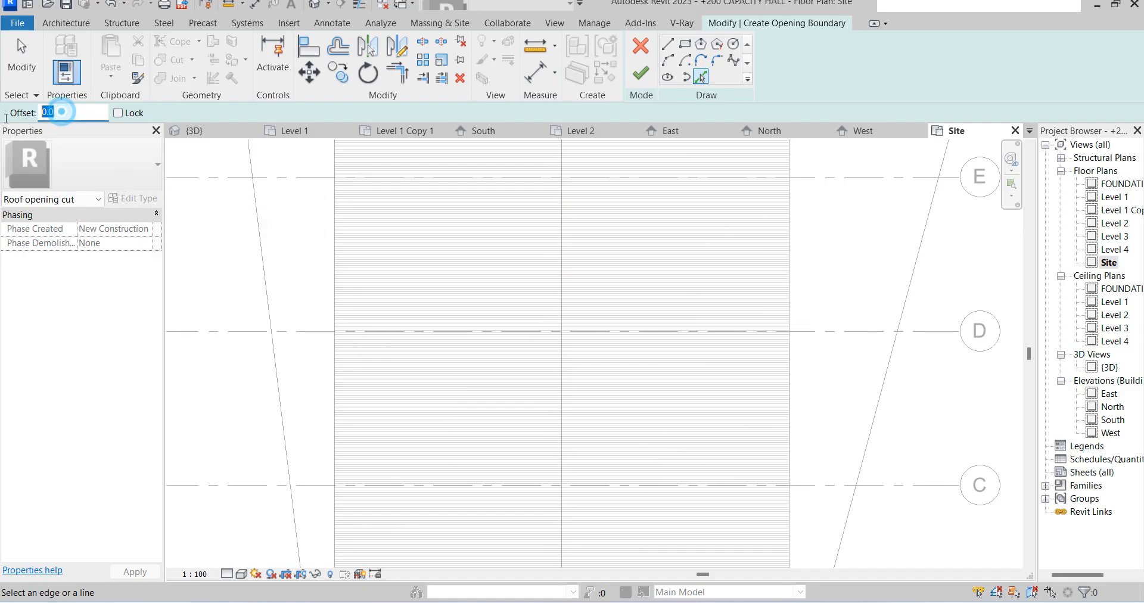
{"action": "type", "text": "80.0"}
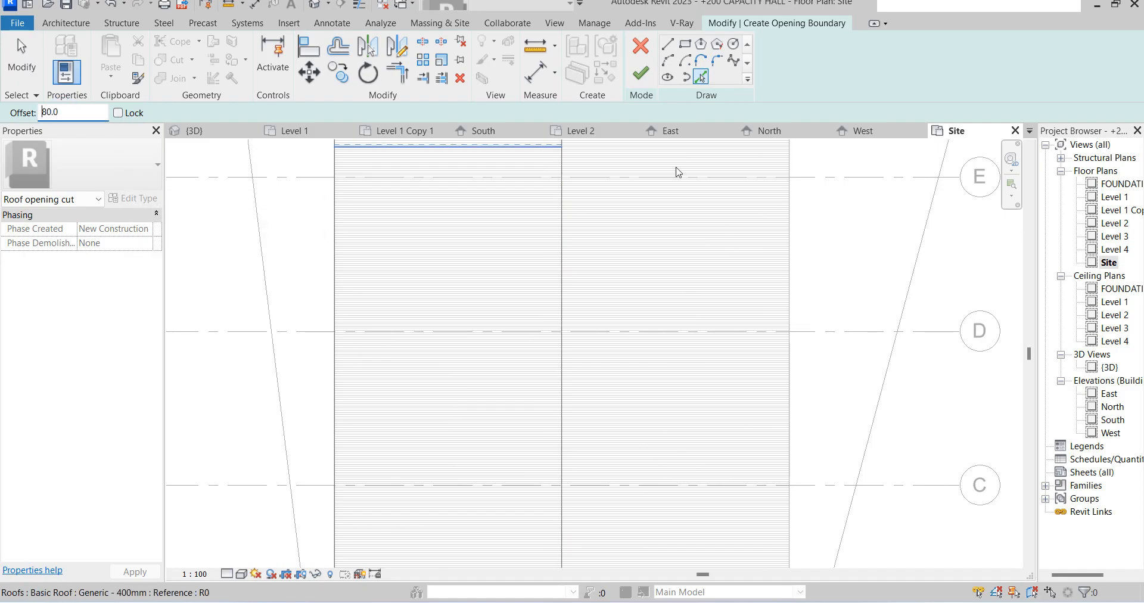
{"action": "scroll", "coordinate": [543, 281], "scroll_direction": "up", "scroll_amount": 5}
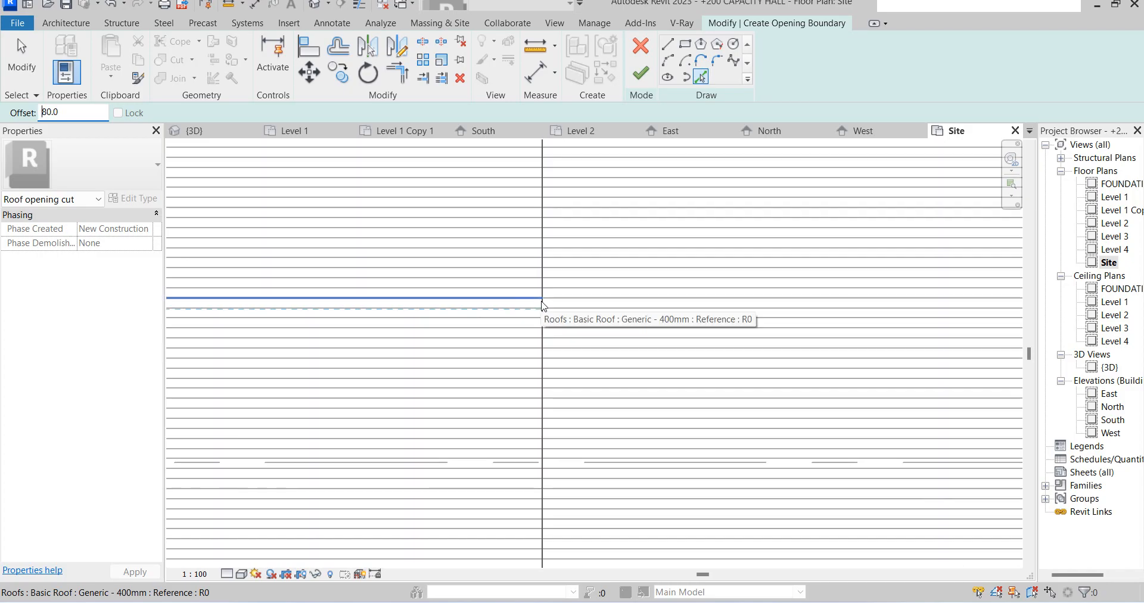
{"action": "scroll", "coordinate": [543, 301], "scroll_direction": "up", "scroll_amount": 3}
{"action": "left_click", "coordinate": [543, 293]}
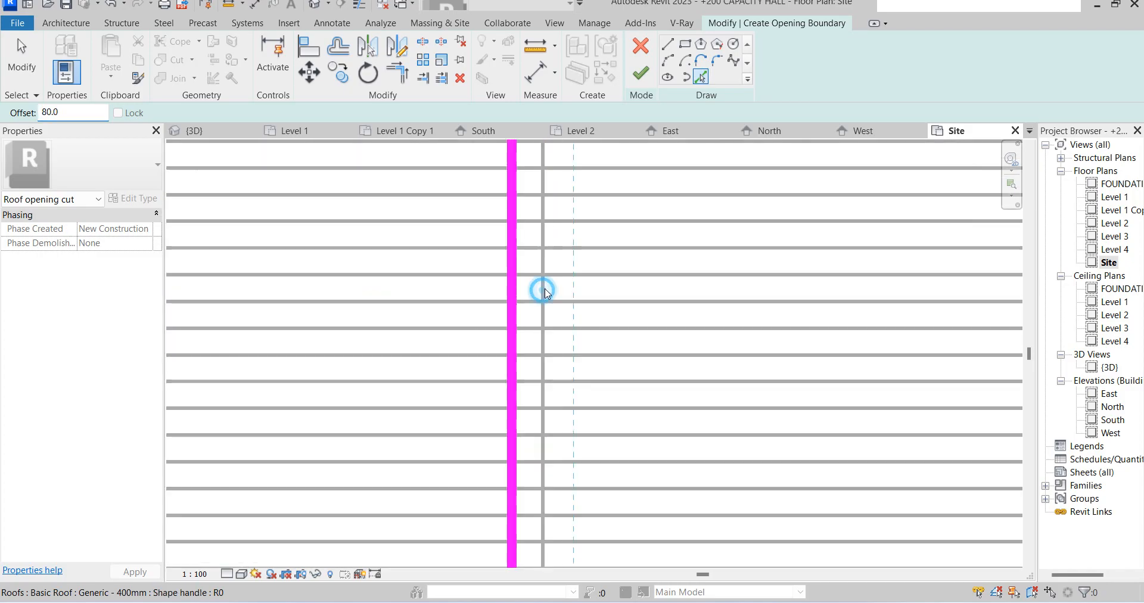
{"action": "scroll", "coordinate": [543, 334], "scroll_direction": "down", "scroll_amount": 5}
{"action": "right_click", "coordinate": [534, 216]}
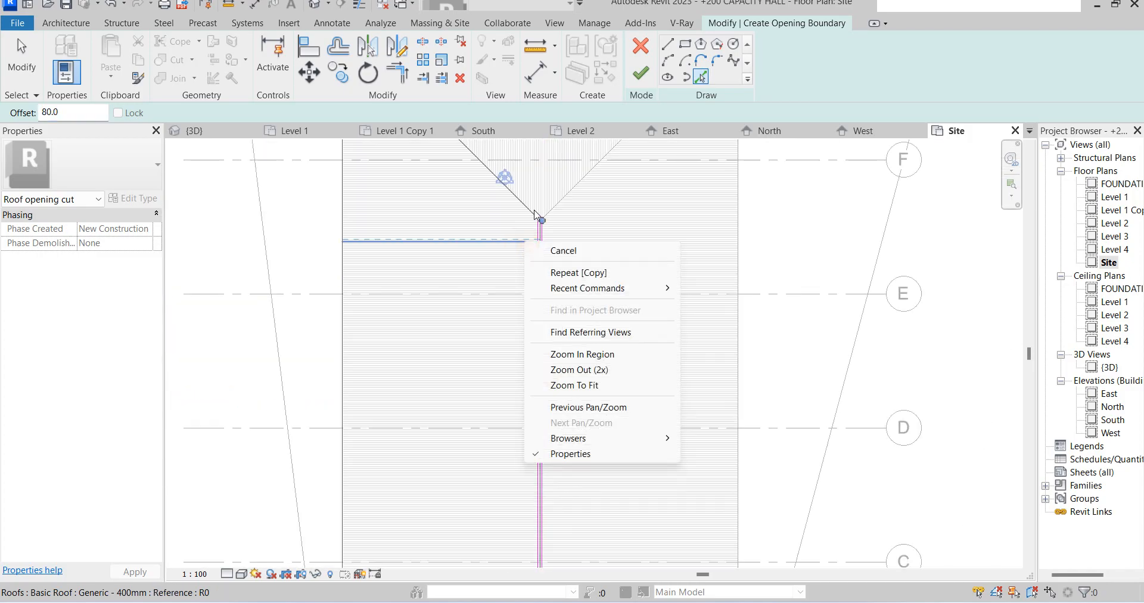
{"action": "left_click", "coordinate": [516, 204]}
Add opening boundary lines offset 80 mm on both sides of the two hips at the ridge's north end.
{"action": "scroll", "coordinate": [526, 217], "scroll_direction": "up", "scroll_amount": 8}
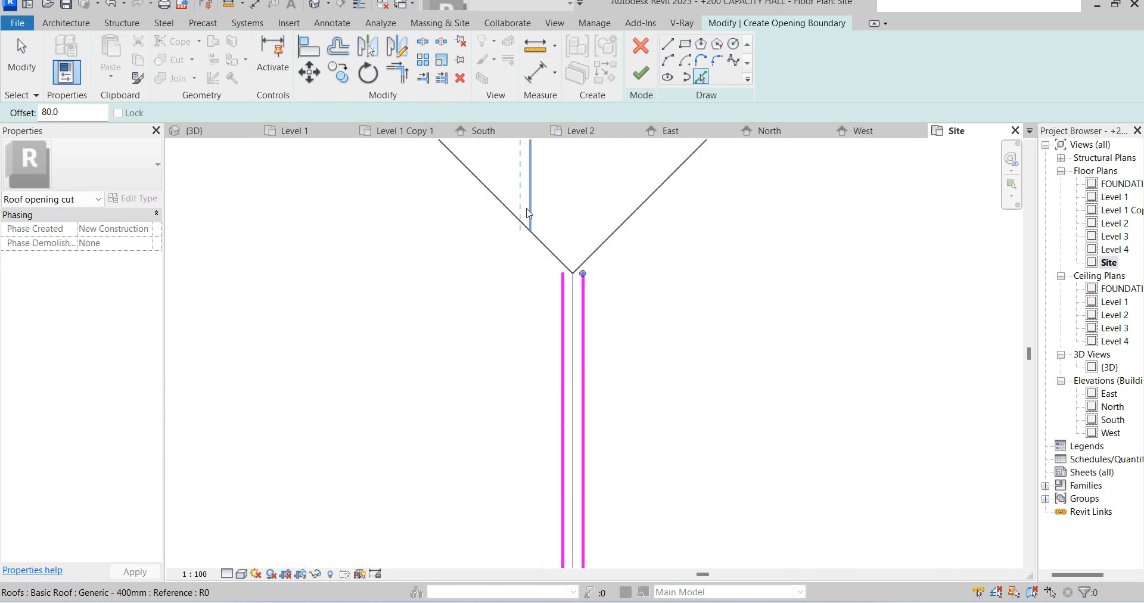
{"action": "left_click", "coordinate": [506, 222]}
{"action": "left_click", "coordinate": [510, 216]}
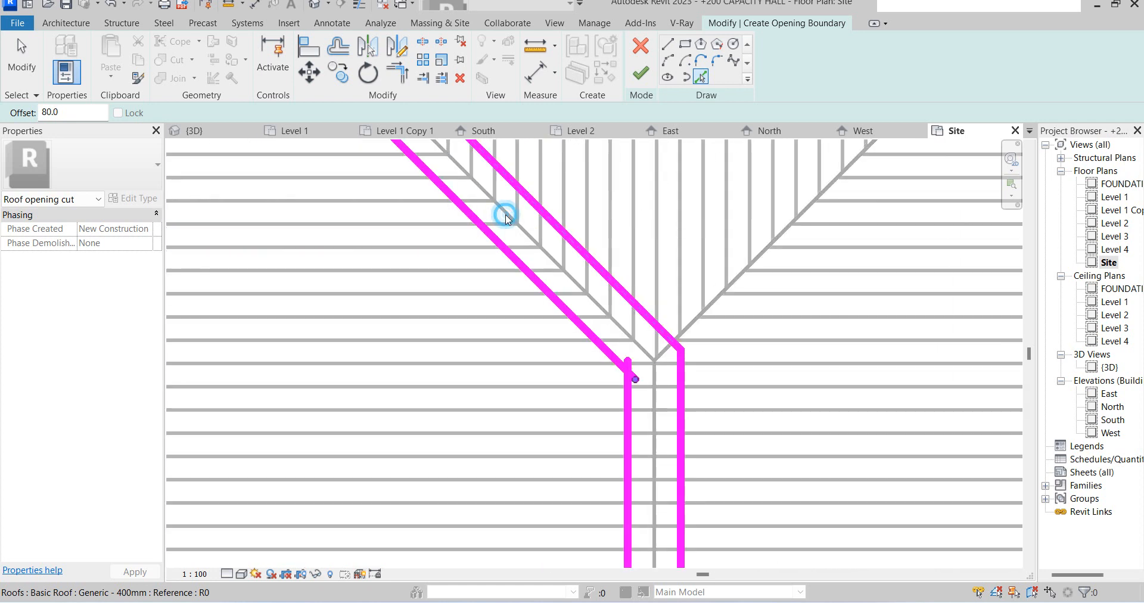
{"action": "left_click", "coordinate": [743, 275]}
{"action": "left_click", "coordinate": [740, 260]}
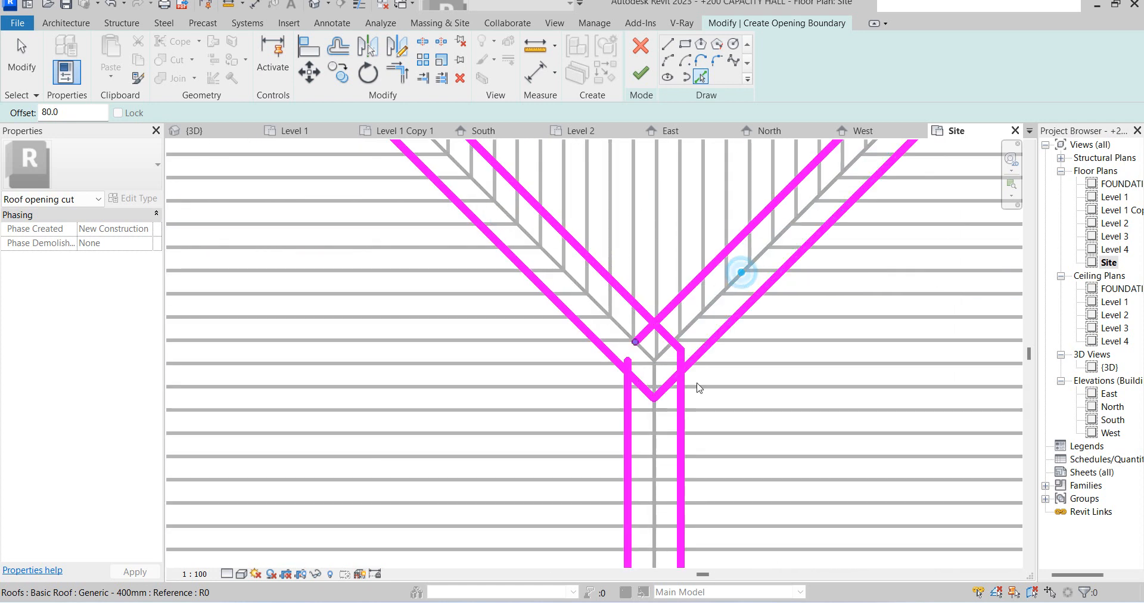
Add 80 mm offset boundary lines on both sides of the north eave and outside the east and west eaves.
{"action": "scroll", "coordinate": [671, 209], "scroll_direction": "down", "scroll_amount": 6}
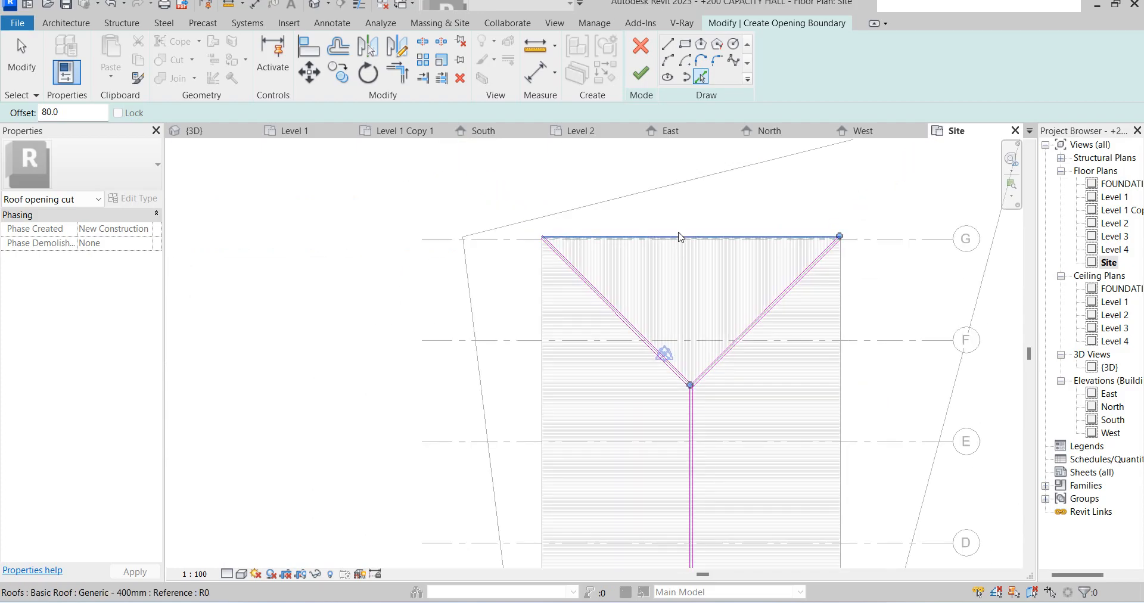
{"action": "scroll", "coordinate": [542, 306], "scroll_direction": "up", "scroll_amount": 5}
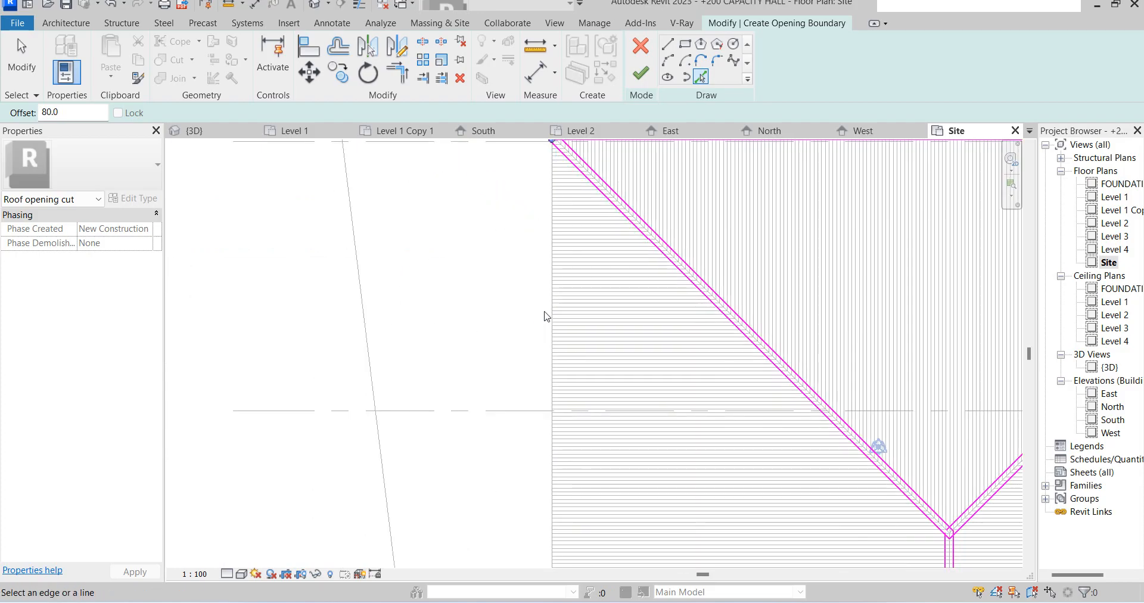
{"action": "scroll", "coordinate": [774, 327], "scroll_direction": "down", "scroll_amount": 5}
{"action": "scroll", "coordinate": [771, 311], "scroll_direction": "up", "scroll_amount": 5}
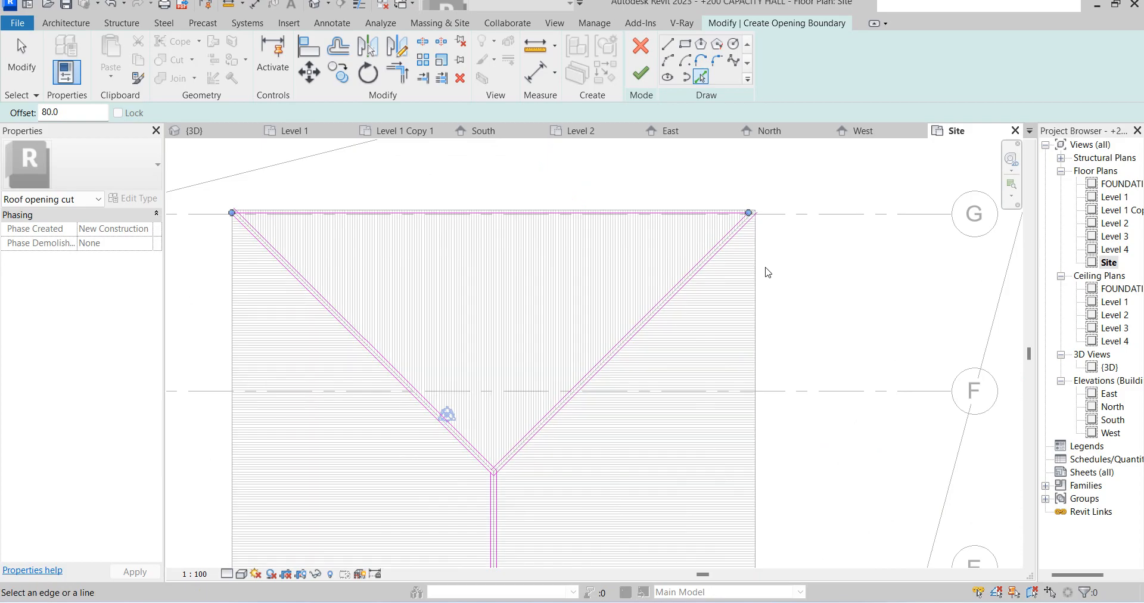
{"action": "left_click", "coordinate": [716, 207]}
{"action": "left_click", "coordinate": [231, 273]}
{"action": "scroll", "coordinate": [498, 306], "scroll_direction": "down", "scroll_amount": 5}
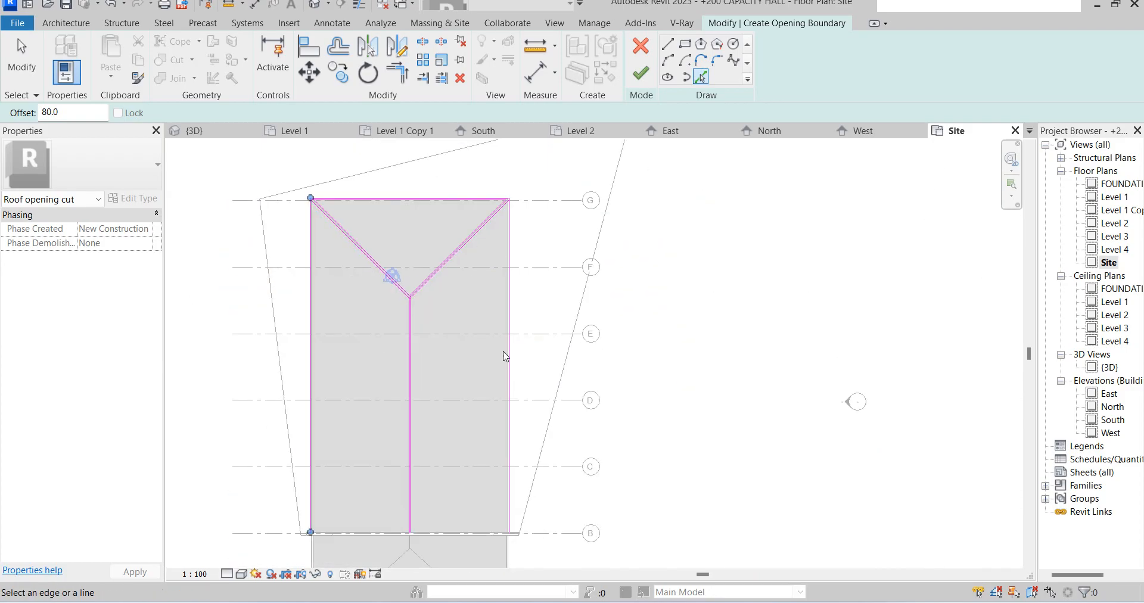
Add a boundary line offset 80 mm beyond the roof's south edge, along the dividing wall at grid B.
{"action": "scroll", "coordinate": [465, 360], "scroll_direction": "up", "scroll_amount": 6}
{"action": "scroll", "coordinate": [487, 371], "scroll_direction": "up", "scroll_amount": 2}
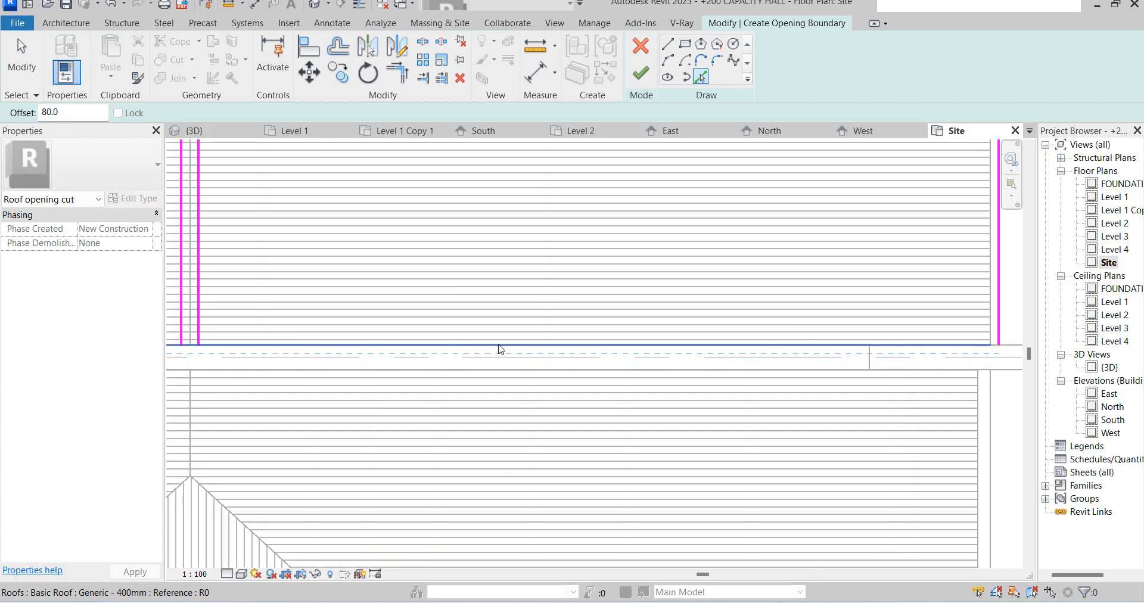
{"action": "left_click", "coordinate": [495, 356]}
{"action": "scroll", "coordinate": [512, 334], "scroll_direction": "down", "scroll_amount": 3}
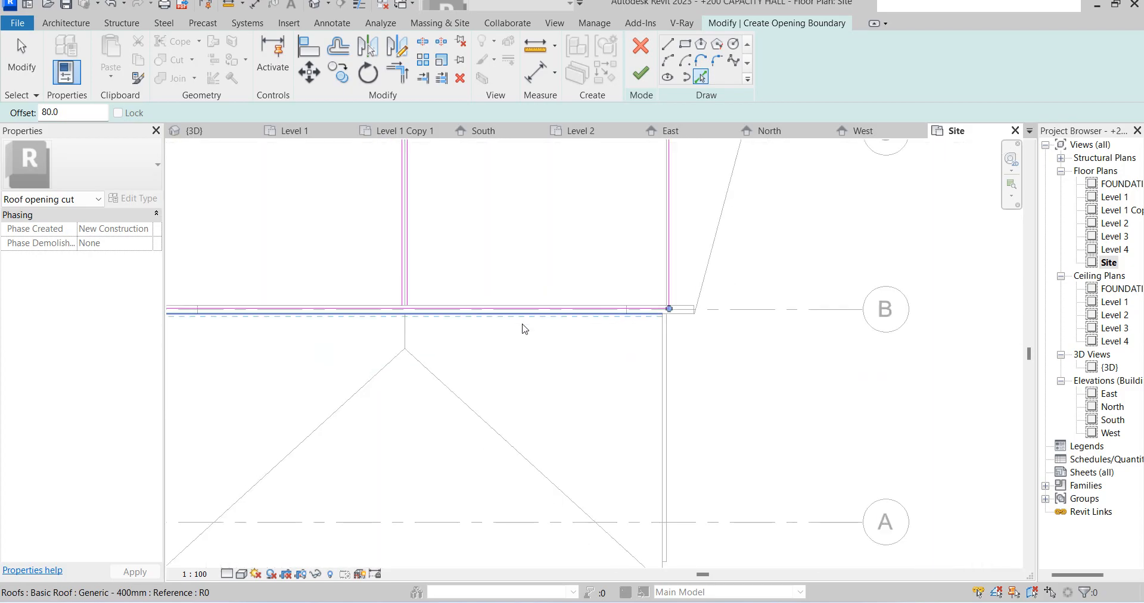
Split the south boundary line at the ridge and trim its halves into corners with the two ridge lines.
{"action": "left_click", "coordinate": [422, 41]}
{"action": "scroll", "coordinate": [408, 322], "scroll_direction": "up", "scroll_amount": 5}
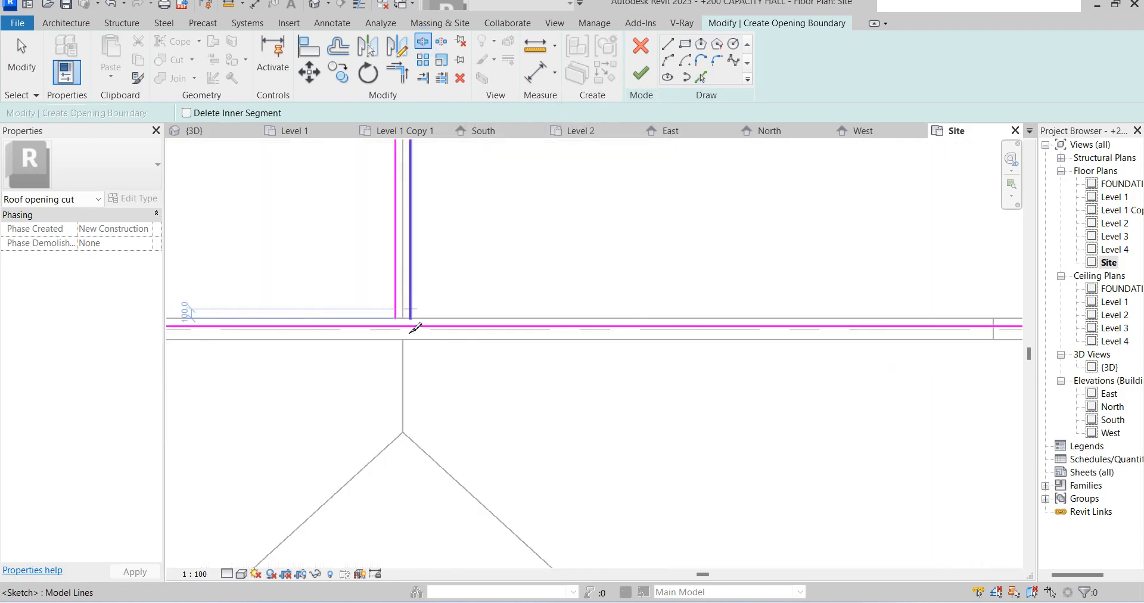
{"action": "left_click", "coordinate": [396, 73]}
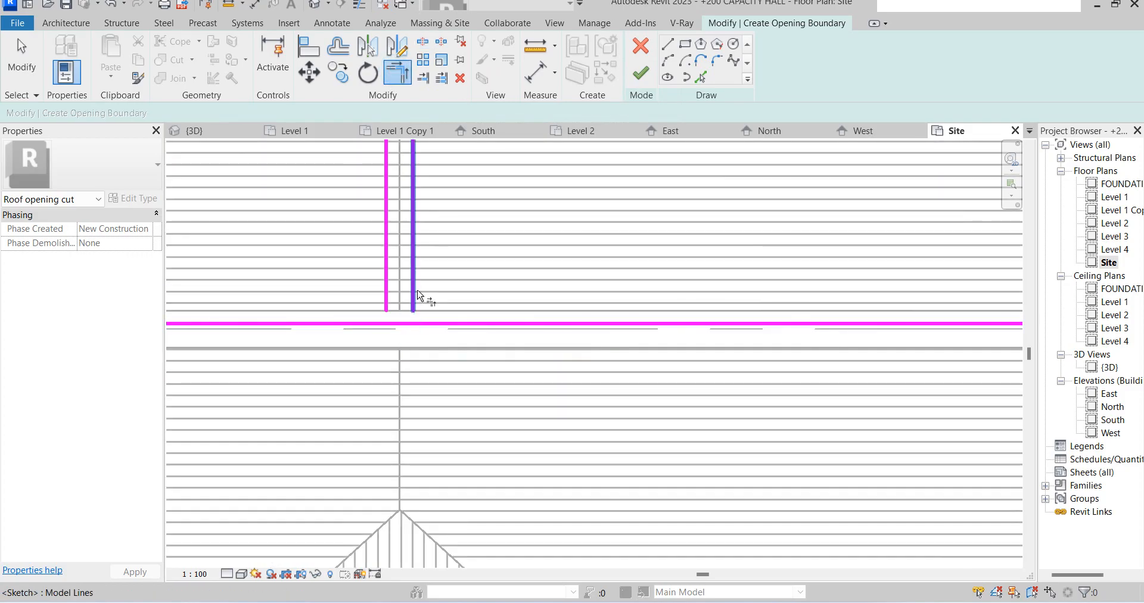
{"action": "left_click", "coordinate": [383, 289]}
{"action": "left_click", "coordinate": [378, 324]}
{"action": "scroll", "coordinate": [572, 334], "scroll_direction": "down", "scroll_amount": 5}
{"action": "scroll", "coordinate": [773, 345], "scroll_direction": "down", "scroll_amount": 3}
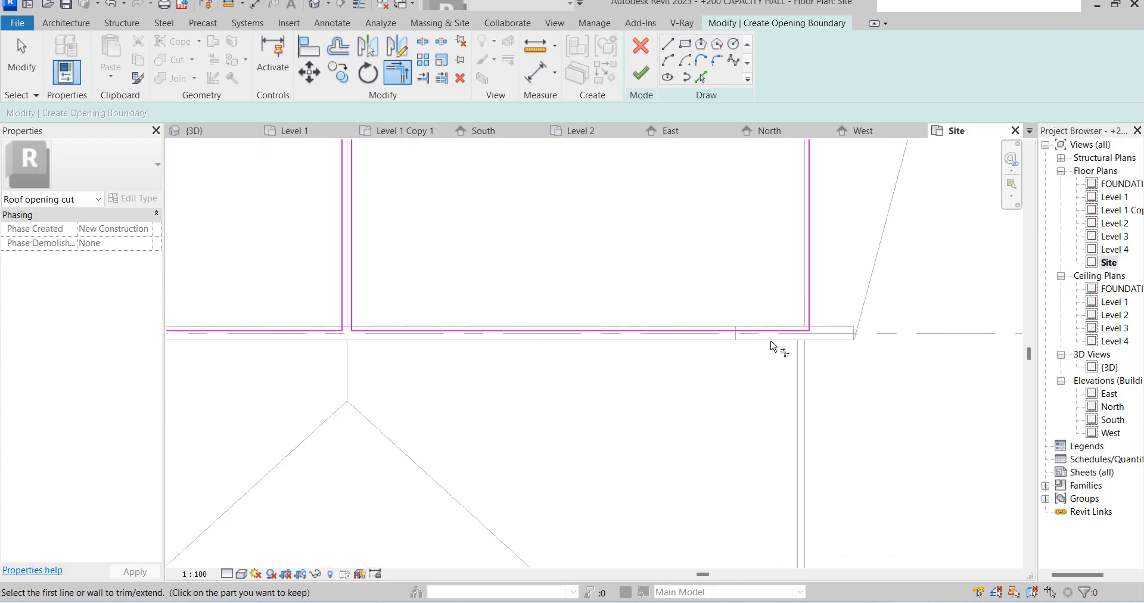
Trim the ridge and hip boundary lines to one another where the two hips meet the ridge.
{"action": "scroll", "coordinate": [602, 224], "scroll_direction": "up", "scroll_amount": 5}
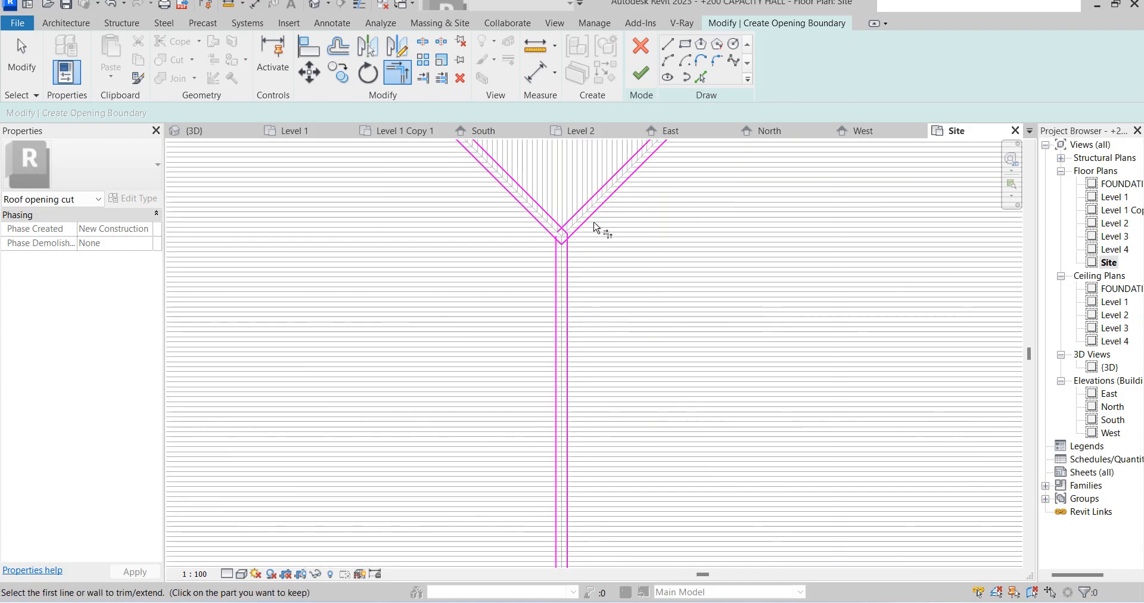
{"action": "left_click", "coordinate": [563, 275]}
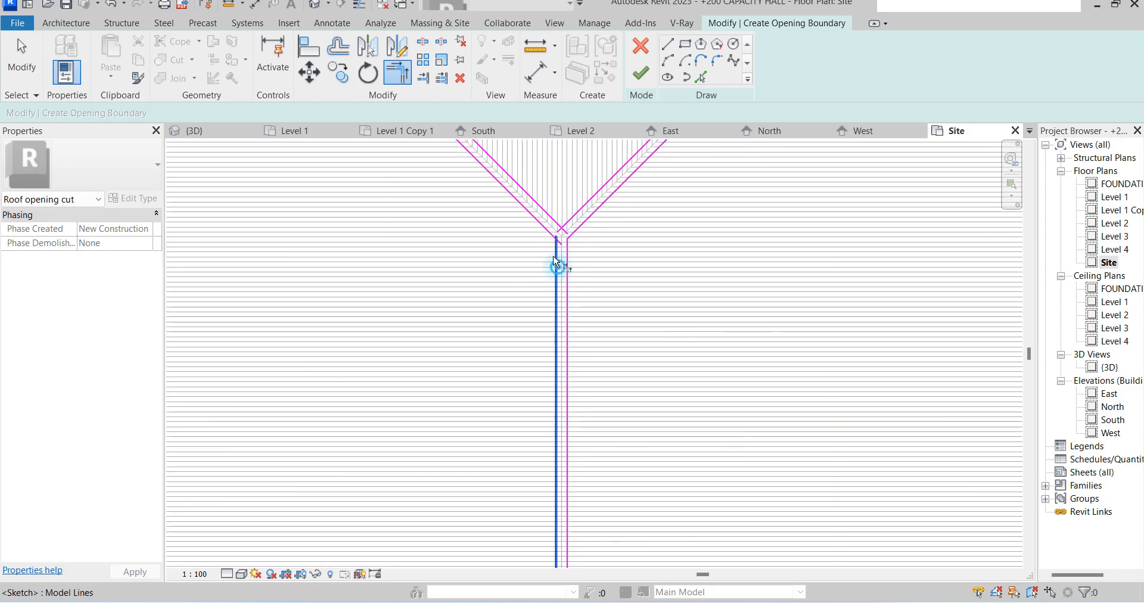
{"action": "scroll", "coordinate": [600, 217], "scroll_direction": "down", "scroll_amount": 3}
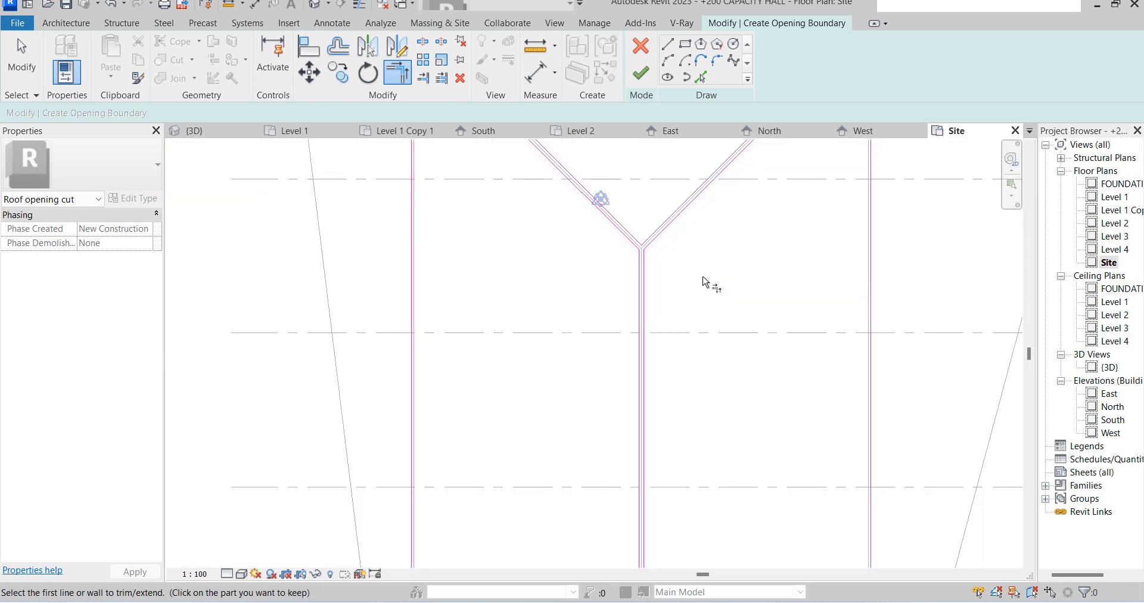
{"action": "scroll", "coordinate": [592, 158], "scroll_direction": "down", "scroll_amount": 2}
Trim the hip boundary lines into corners with the north, east and west eave boundary lines at both northern roof corners.
{"action": "scroll", "coordinate": [594, 158], "scroll_direction": "up", "scroll_amount": 4}
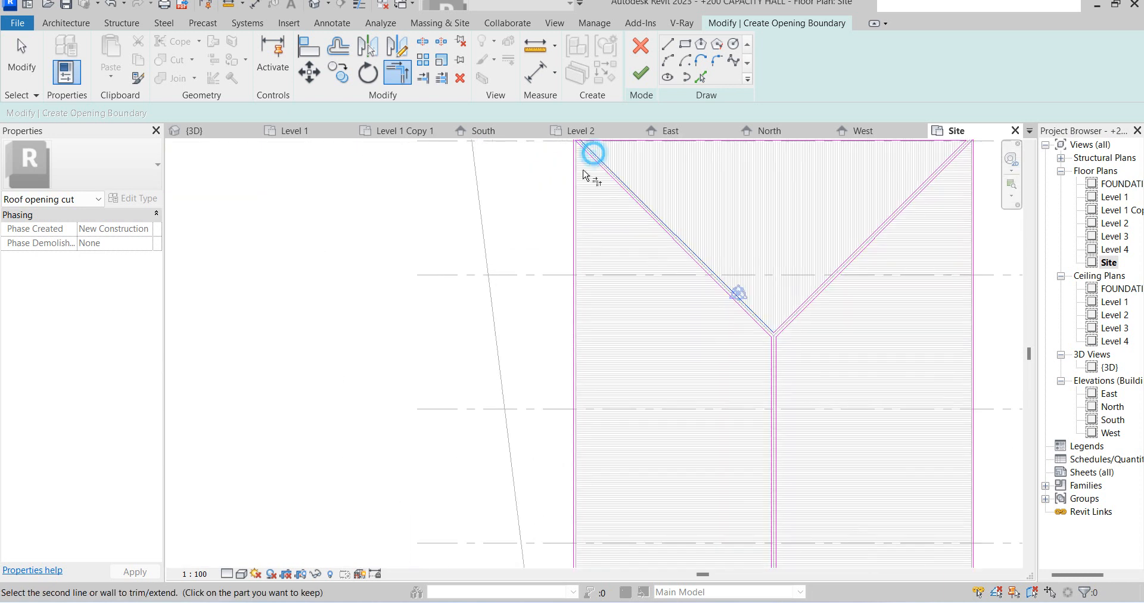
{"action": "scroll", "coordinate": [594, 238], "scroll_direction": "down", "scroll_amount": 2}
{"action": "scroll", "coordinate": [592, 301], "scroll_direction": "up", "scroll_amount": 2}
{"action": "left_click", "coordinate": [574, 296]}
{"action": "scroll", "coordinate": [799, 304], "scroll_direction": "up", "scroll_amount": 2}
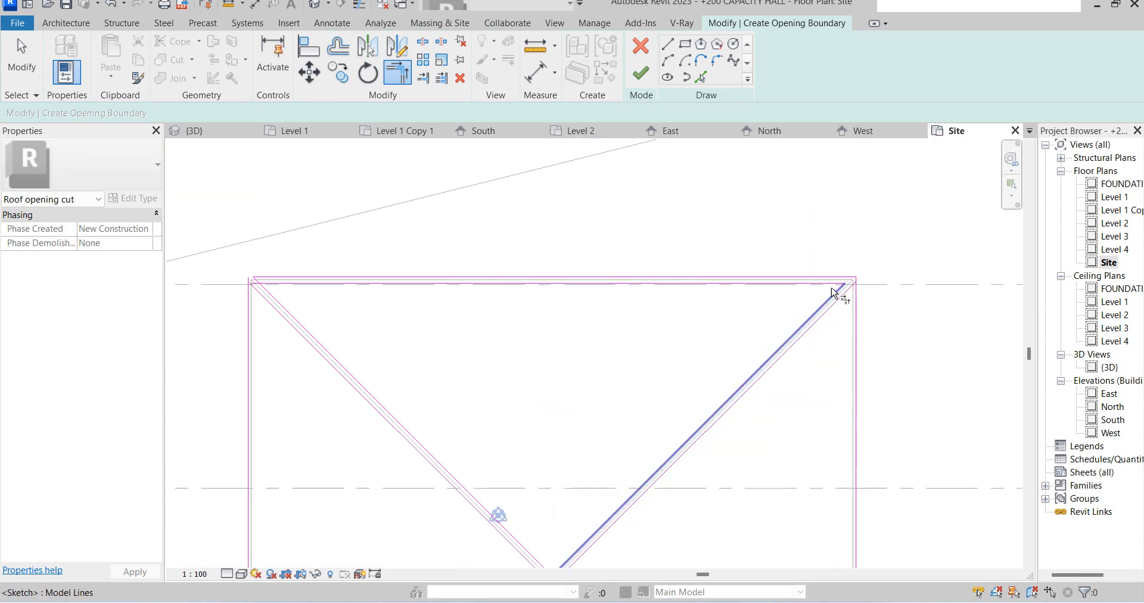
{"action": "left_click", "coordinate": [823, 275]}
{"action": "left_click", "coordinate": [825, 298]}
{"action": "left_click", "coordinate": [840, 299]}
{"action": "left_click", "coordinate": [854, 309]}
{"action": "left_click", "coordinate": [263, 298]}
{"action": "left_click", "coordinate": [248, 325]}
{"action": "scroll", "coordinate": [471, 251], "scroll_direction": "down", "scroll_amount": 2}
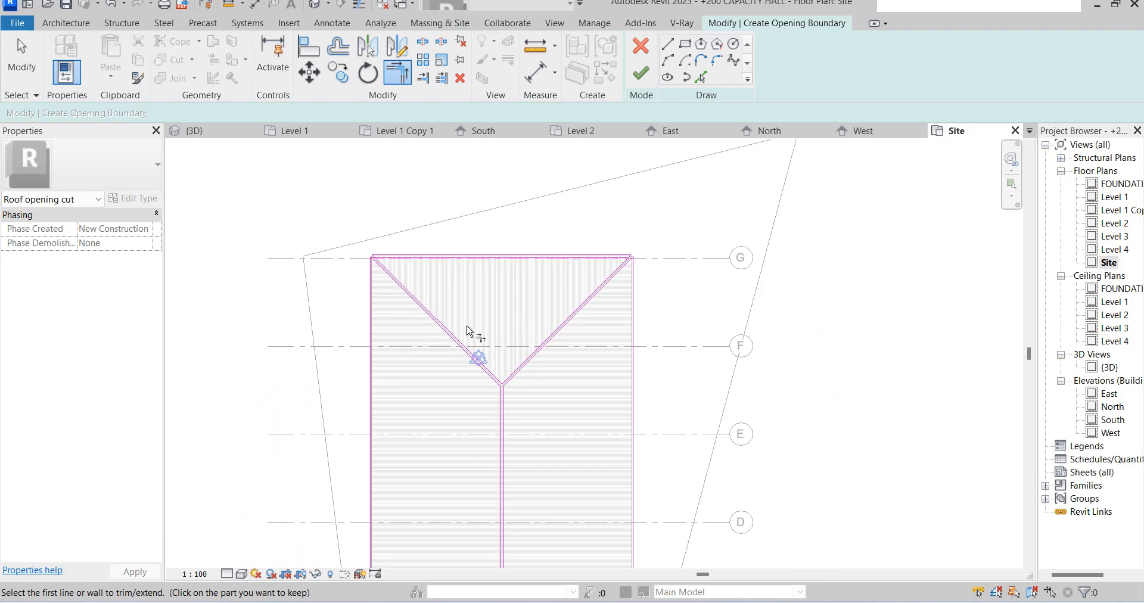
Examine the opening boundary's corners along the eaves, hips and ridge down to grid B for gaps or overlaps.
{"action": "key", "text": "Escape"}
{"action": "scroll", "coordinate": [360, 263], "scroll_direction": "up", "scroll_amount": 4}
{"action": "scroll", "coordinate": [469, 299], "scroll_direction": "down", "scroll_amount": 4}
{"action": "scroll", "coordinate": [471, 300], "scroll_direction": "up", "scroll_amount": 5}
{"action": "scroll", "coordinate": [495, 286], "scroll_direction": "down", "scroll_amount": 4}
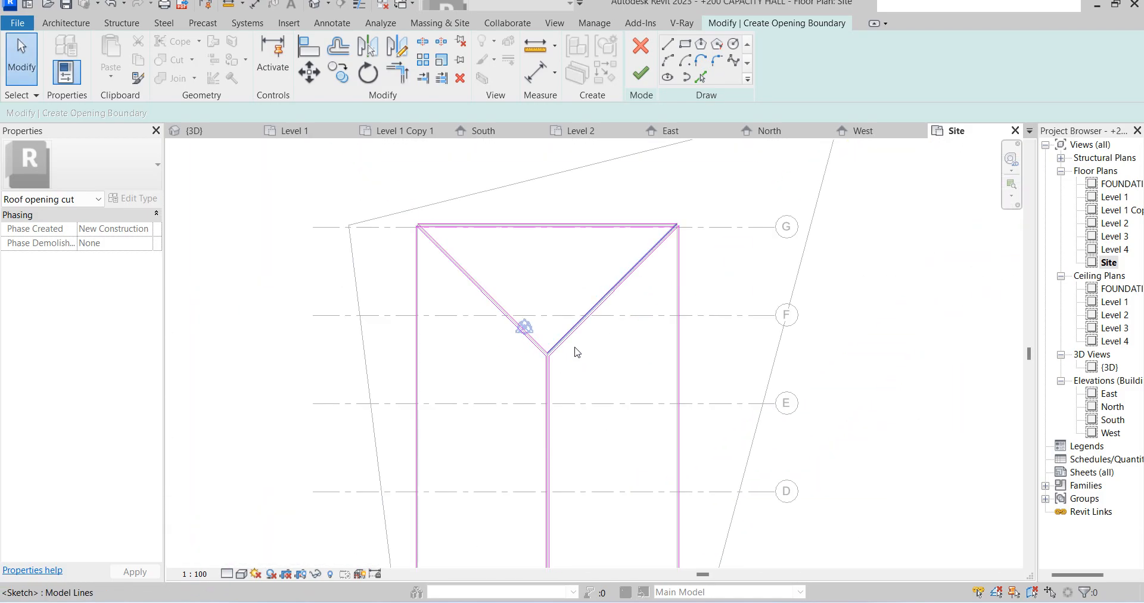
{"action": "scroll", "coordinate": [672, 222], "scroll_direction": "up", "scroll_amount": 4}
{"action": "left_click", "coordinate": [661, 218]}
{"action": "key", "text": "Escape"}
{"action": "scroll", "coordinate": [534, 302], "scroll_direction": "down", "scroll_amount": 6}
{"action": "scroll", "coordinate": [554, 377], "scroll_direction": "up", "scroll_amount": 3}
{"action": "scroll", "coordinate": [554, 378], "scroll_direction": "up", "scroll_amount": 3}
{"action": "scroll", "coordinate": [461, 330], "scroll_direction": "up", "scroll_amount": 1}
{"action": "scroll", "coordinate": [464, 337], "scroll_direction": "down", "scroll_amount": 5}
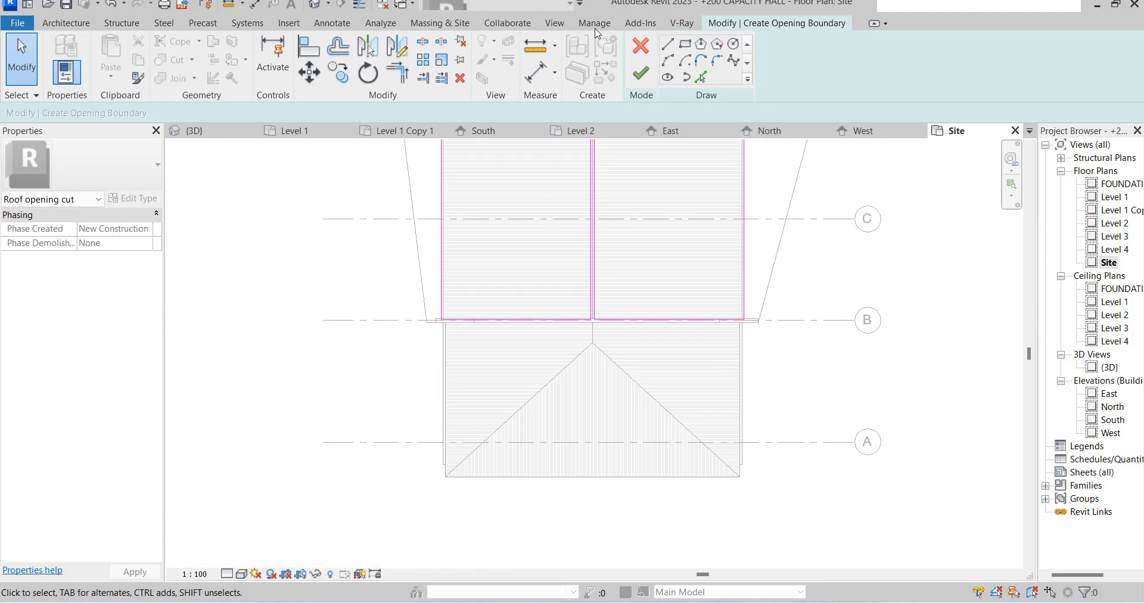
Finish the vertical opening sketch to cut the larger roof along its hips and ridge.
{"action": "left_click", "coordinate": [637, 76]}
{"action": "scroll", "coordinate": [619, 390], "scroll_direction": "down", "scroll_amount": 4}
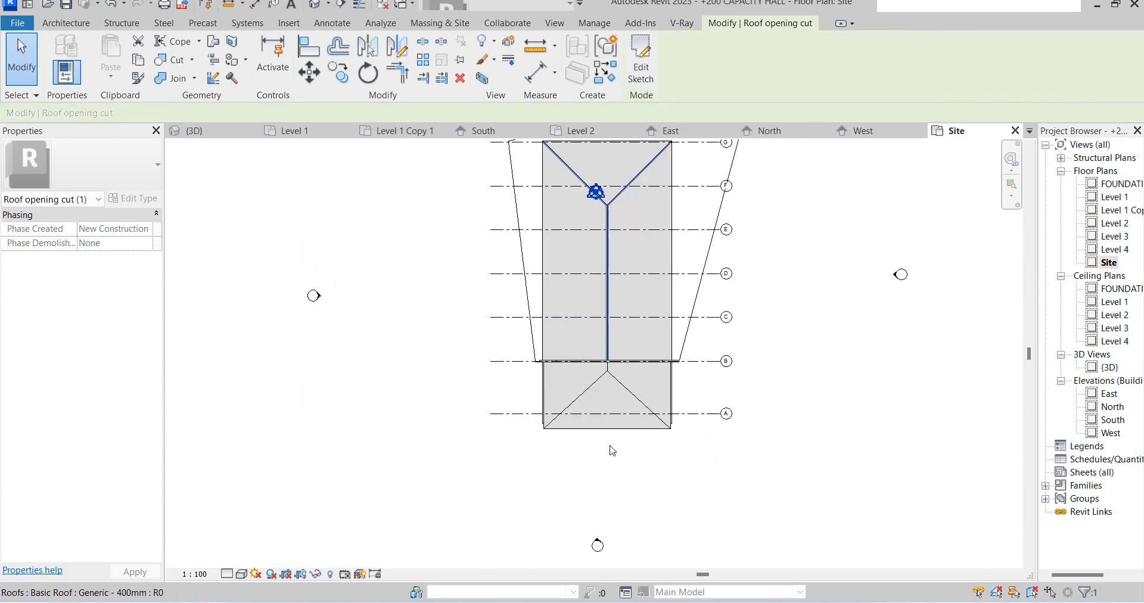
{"action": "scroll", "coordinate": [632, 397], "scroll_direction": "up", "scroll_amount": 2}
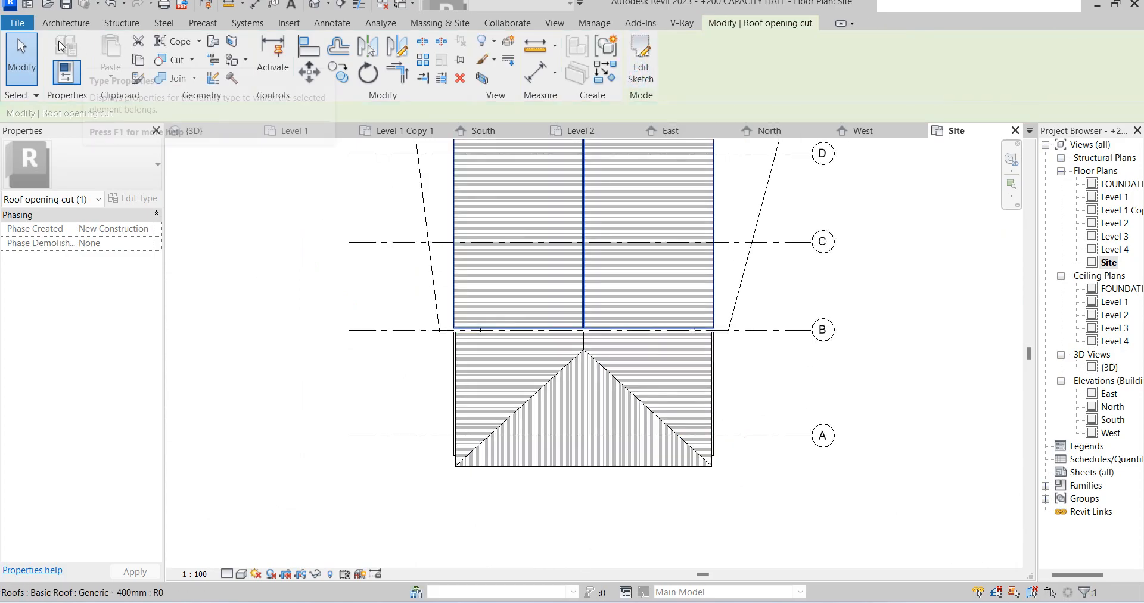
Start a vertical opening sketch on the smaller roof between grids A and B.
{"action": "left_click", "coordinate": [65, 22]}
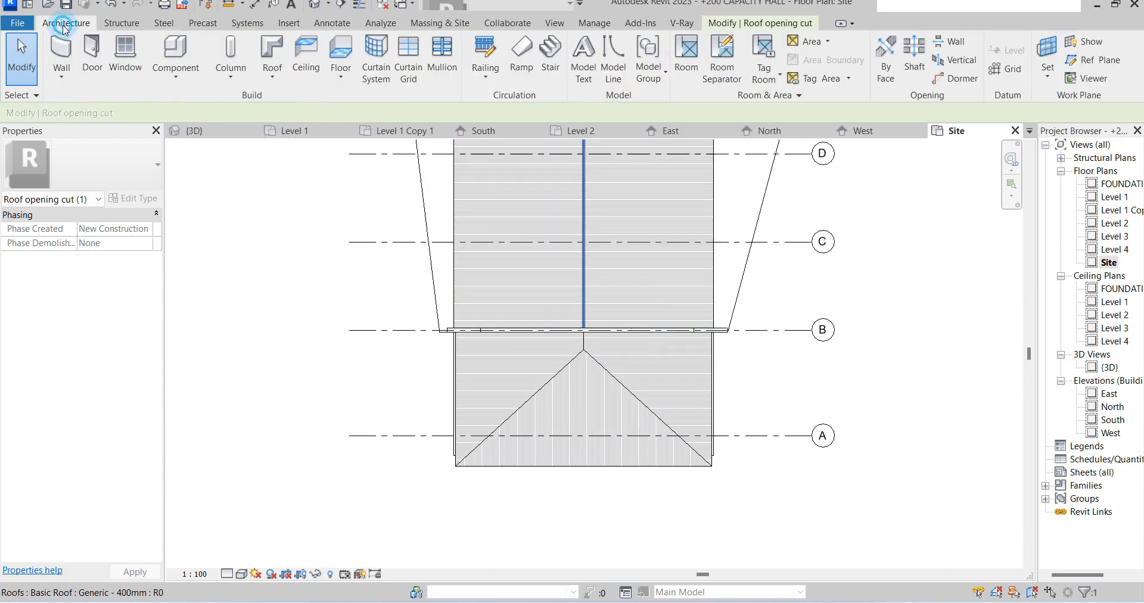
{"action": "left_click", "coordinate": [956, 60]}
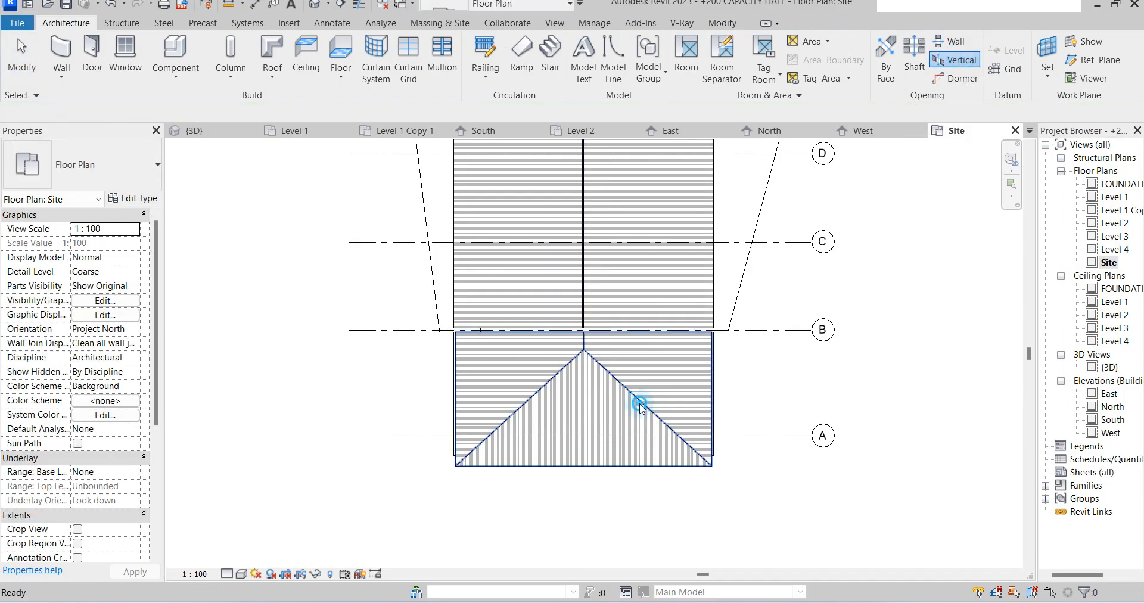
{"action": "left_click", "coordinate": [653, 444]}
{"action": "scroll", "coordinate": [654, 443], "scroll_direction": "up", "scroll_amount": 2}
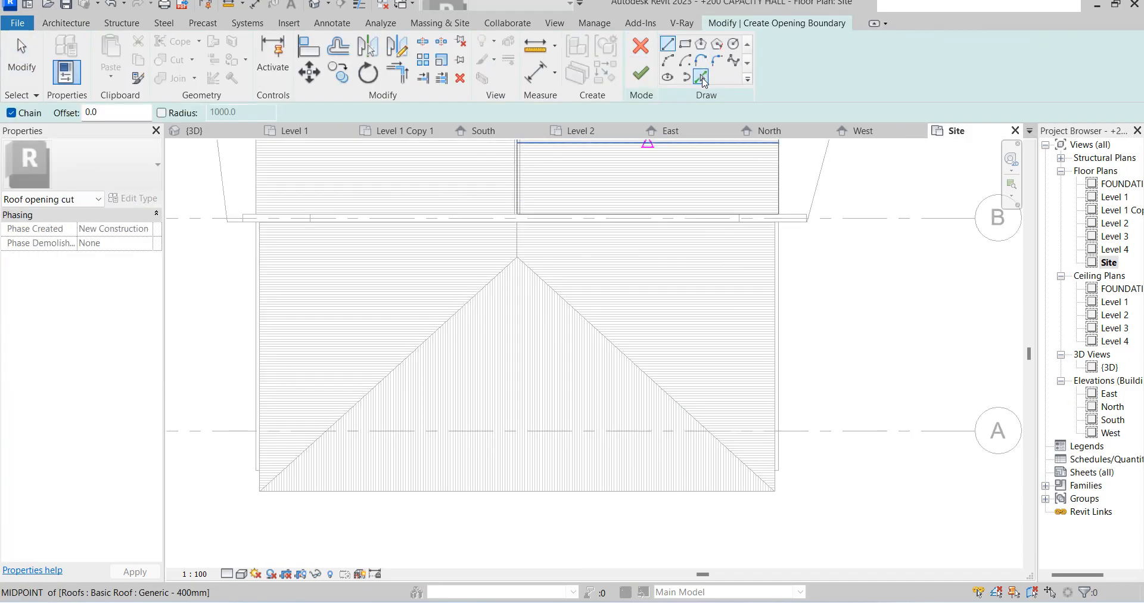
Add boundary lines offset 80 mm on both sides of the smaller roof's two hips.
{"action": "left_click", "coordinate": [703, 82]}
{"action": "scroll", "coordinate": [614, 441], "scroll_direction": "up", "scroll_amount": 4}
{"action": "double_click", "coordinate": [84, 117]}
{"action": "type", "text": "80"}
{"action": "key", "text": "Return"}
{"action": "scroll", "coordinate": [597, 361], "scroll_direction": "up", "scroll_amount": 2}
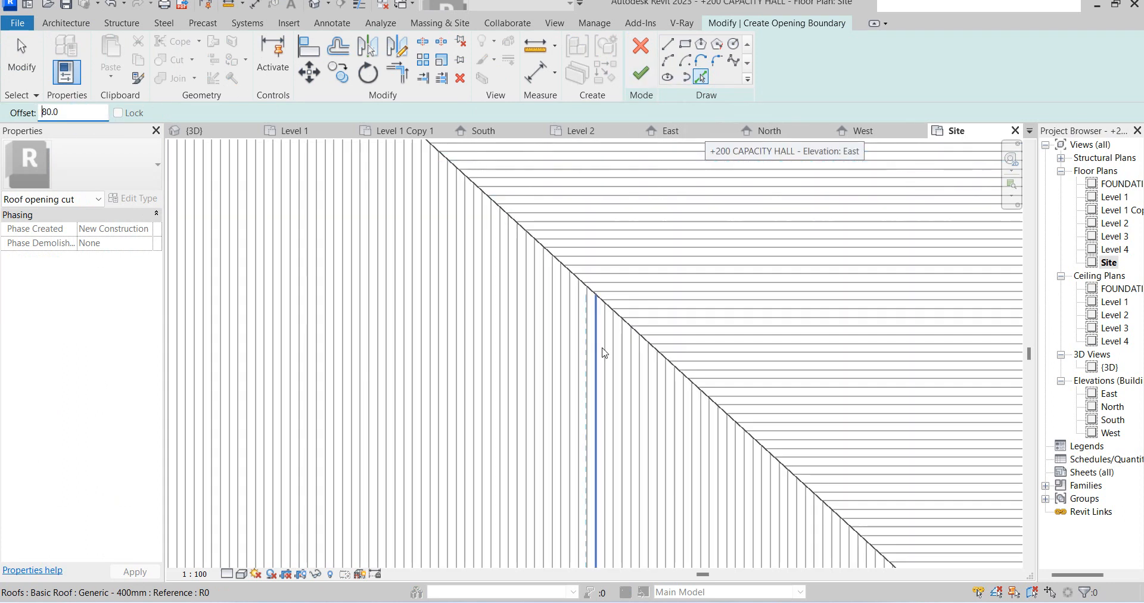
{"action": "scroll", "coordinate": [622, 343], "scroll_direction": "up", "scroll_amount": 3}
{"action": "left_click", "coordinate": [629, 337]}
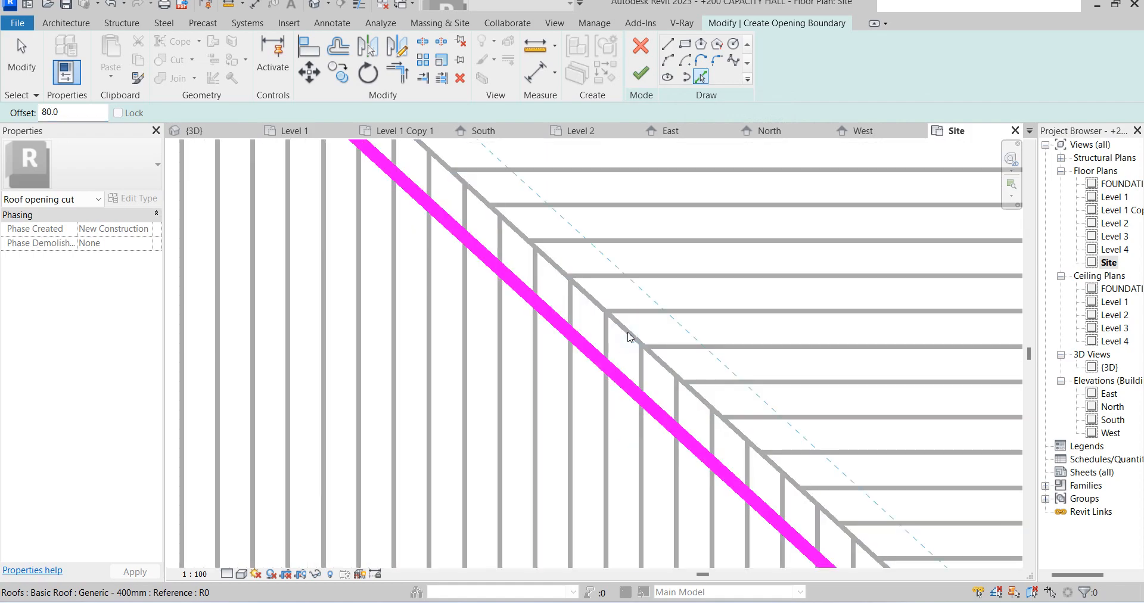
{"action": "scroll", "coordinate": [632, 345], "scroll_direction": "down", "scroll_amount": 5}
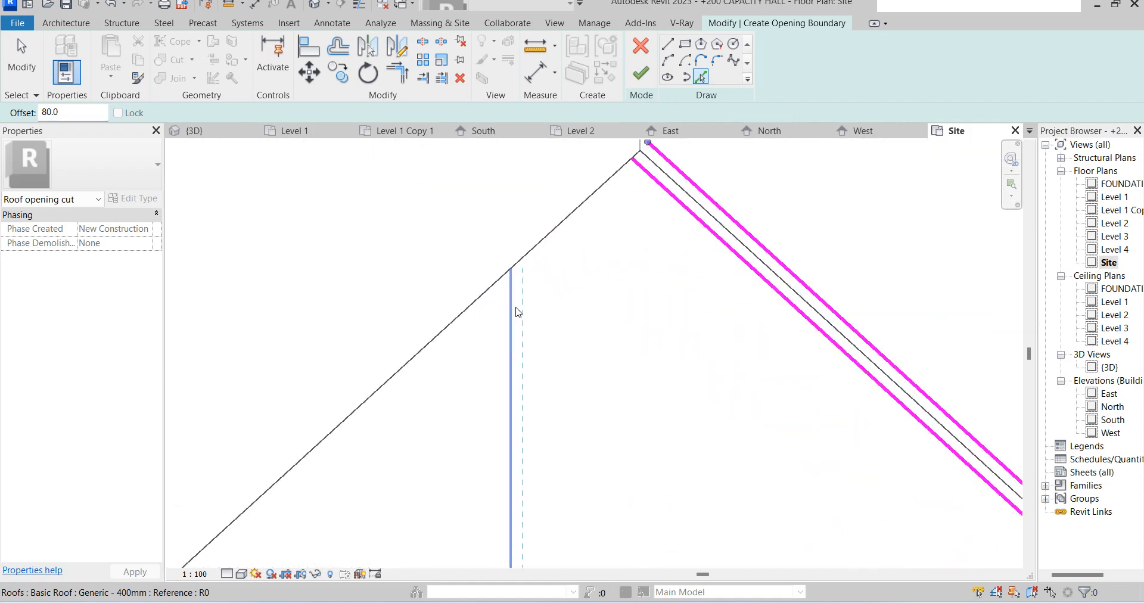
{"action": "scroll", "coordinate": [503, 268], "scroll_direction": "up", "scroll_amount": 4}
{"action": "left_click", "coordinate": [494, 276]}
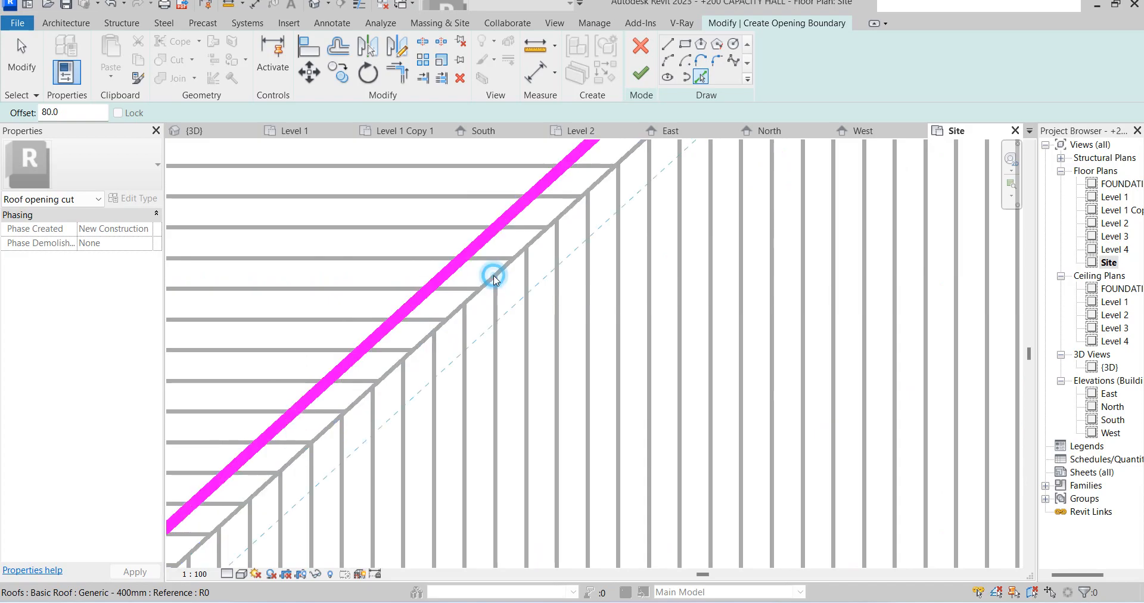
Add boundary lines offset 80 mm on both sides of the smaller roof's short ridge.
{"action": "scroll", "coordinate": [536, 381], "scroll_direction": "down", "scroll_amount": 5}
{"action": "scroll", "coordinate": [652, 190], "scroll_direction": "up", "scroll_amount": 3}
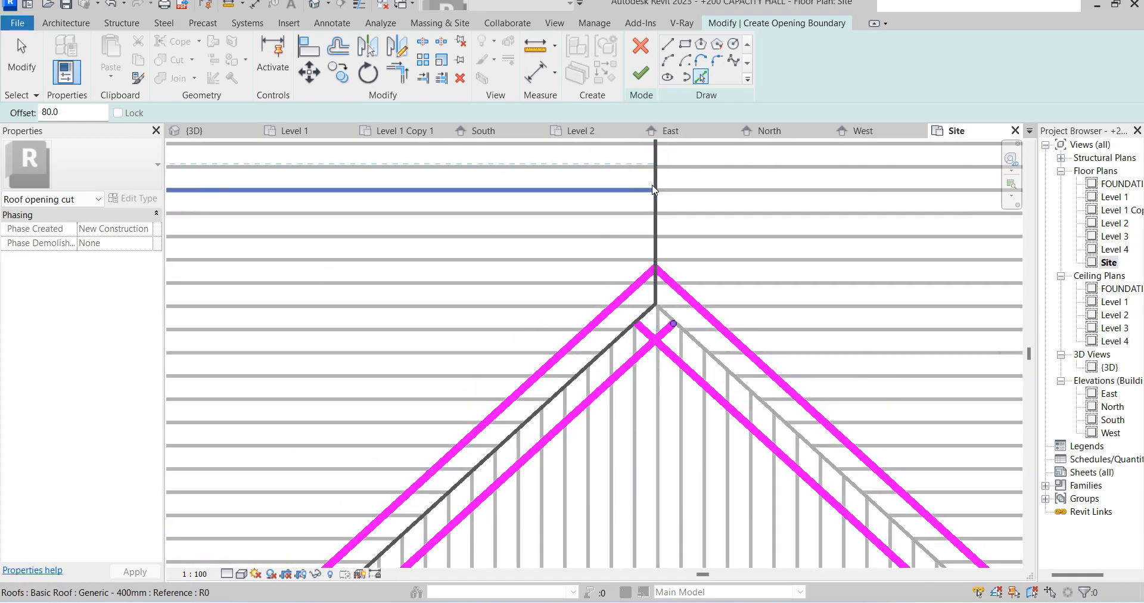
{"action": "left_click", "coordinate": [658, 184]}
{"action": "left_click", "coordinate": [653, 180]}
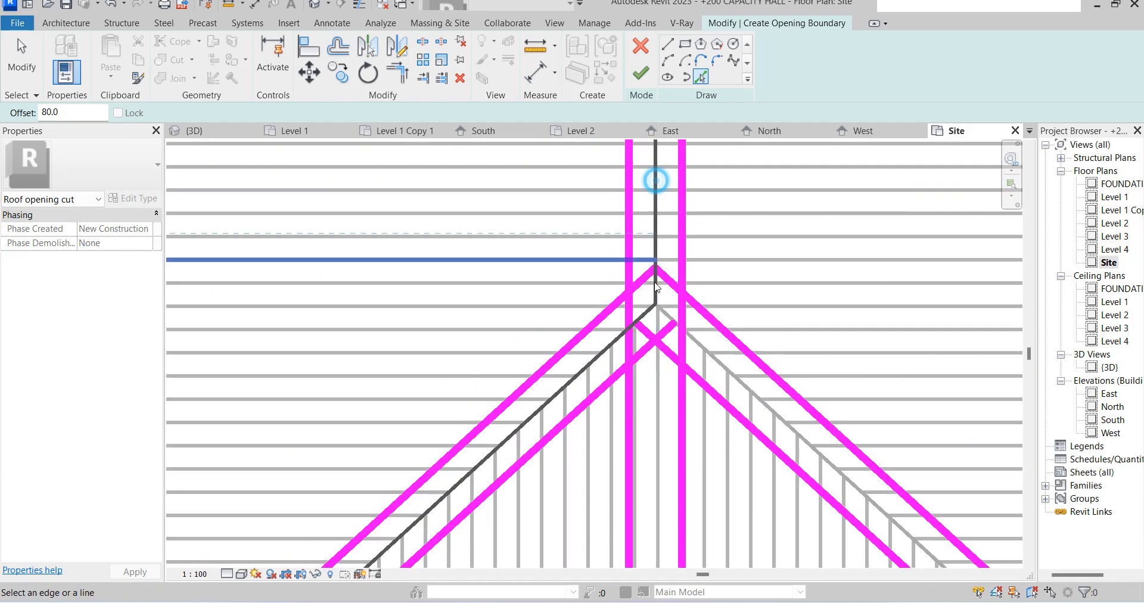
Add 80 mm offset boundary lines outside the smaller roof's west and east sides and along its north edge at grid B.
{"action": "scroll", "coordinate": [652, 268], "scroll_direction": "down", "scroll_amount": 5}
{"action": "scroll", "coordinate": [442, 374], "scroll_direction": "down", "scroll_amount": 2}
{"action": "scroll", "coordinate": [442, 375], "scroll_direction": "up", "scroll_amount": 5}
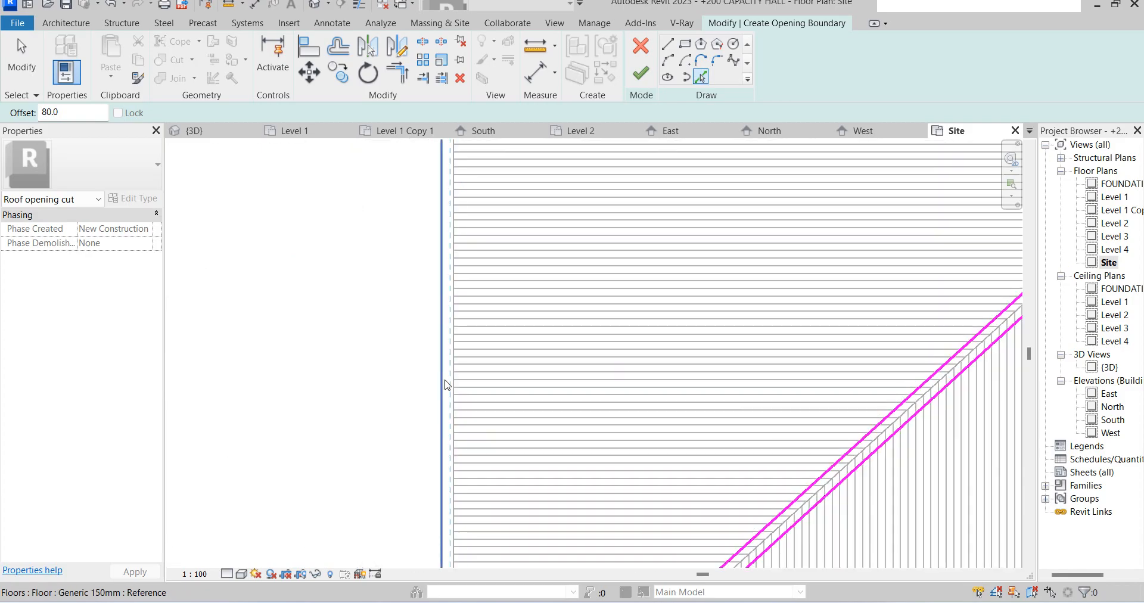
{"action": "left_click", "coordinate": [439, 388]}
{"action": "scroll", "coordinate": [439, 387], "scroll_direction": "down", "scroll_amount": 4}
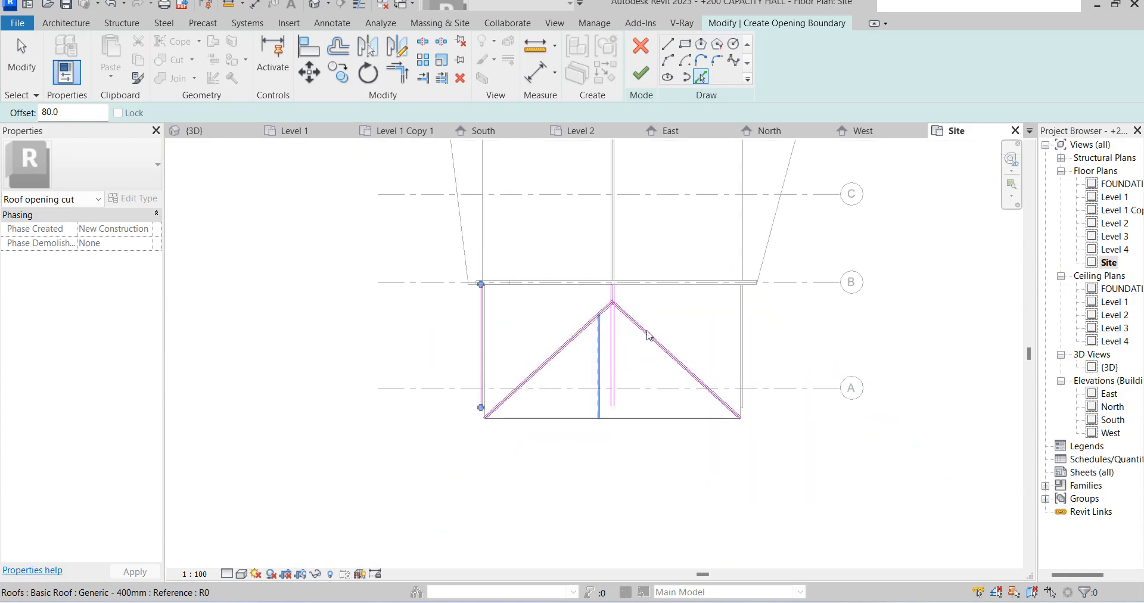
{"action": "scroll", "coordinate": [533, 347], "scroll_direction": "up", "scroll_amount": 2}
{"action": "left_click", "coordinate": [777, 316]}
{"action": "scroll", "coordinate": [694, 292], "scroll_direction": "up", "scroll_amount": 3}
{"action": "left_click", "coordinate": [686, 282]}
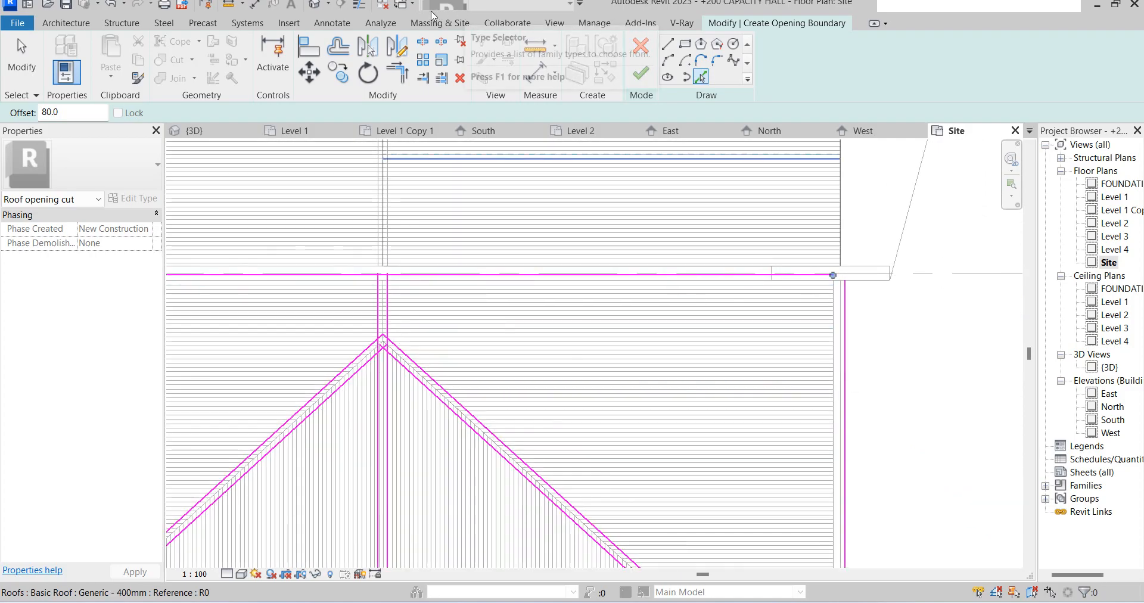
Trim the ridge boundary lines to the outer hip lines, and the inner hip lines to each other, at the hip junction.
{"action": "left_click", "coordinate": [397, 72]}
{"action": "left_click", "coordinate": [390, 316]}
{"action": "left_click", "coordinate": [401, 352]}
{"action": "left_click", "coordinate": [368, 343]}
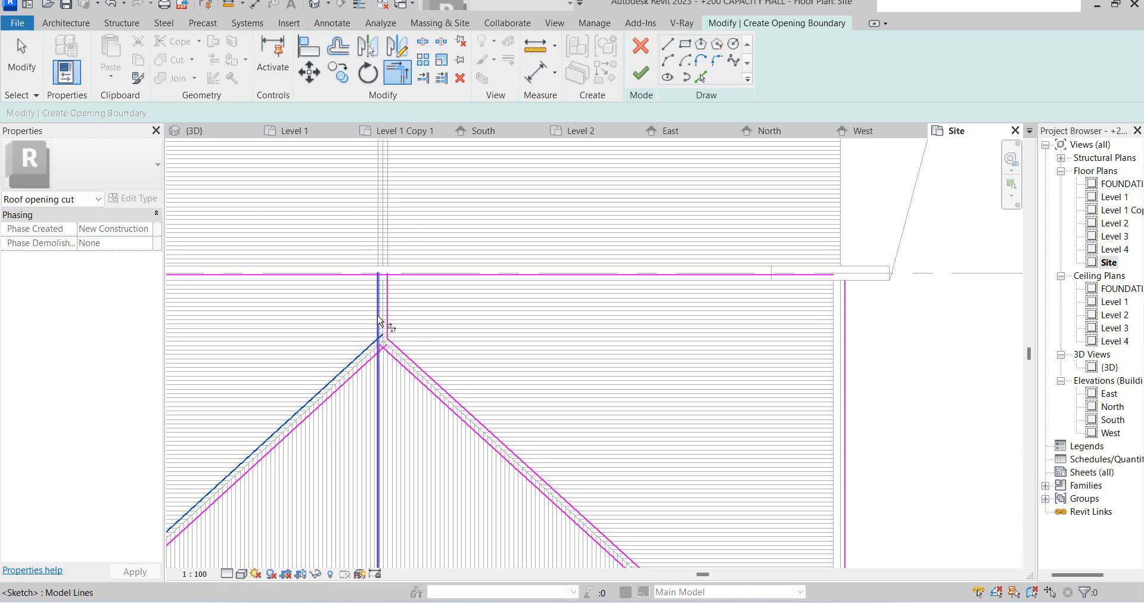
{"action": "scroll", "coordinate": [715, 320], "scroll_direction": "down", "scroll_amount": 3}
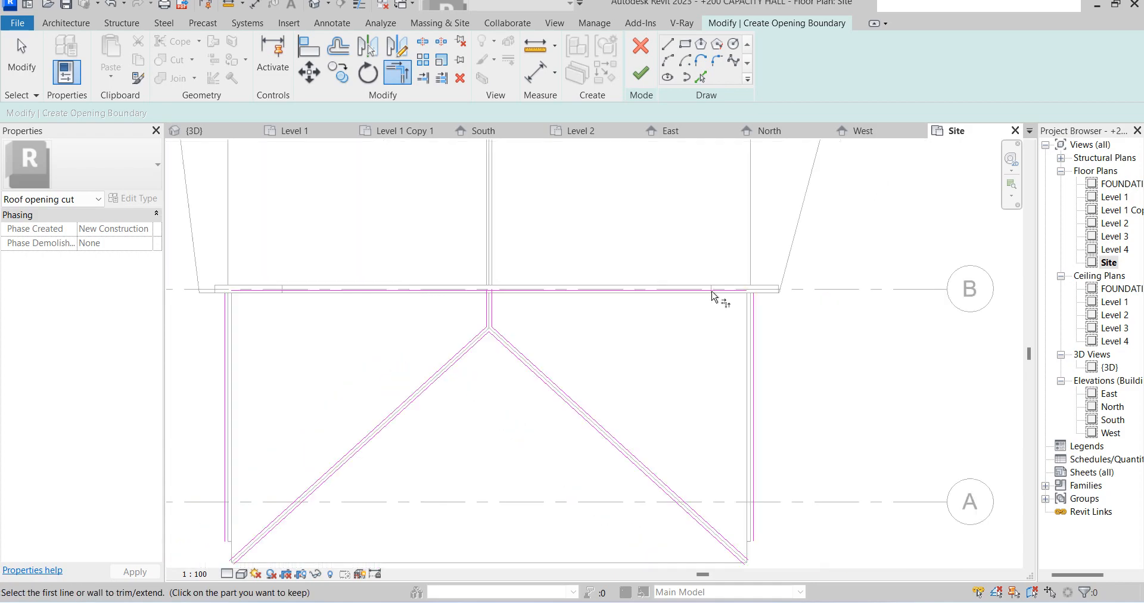
Trim the north boundary line into corners with both side lines, and the side lines to the outer hip lines.
{"action": "left_click", "coordinate": [716, 290]}
{"action": "left_click", "coordinate": [753, 325]}
{"action": "left_click", "coordinate": [358, 292]}
{"action": "scroll", "coordinate": [250, 358], "scroll_direction": "down", "scroll_amount": 2}
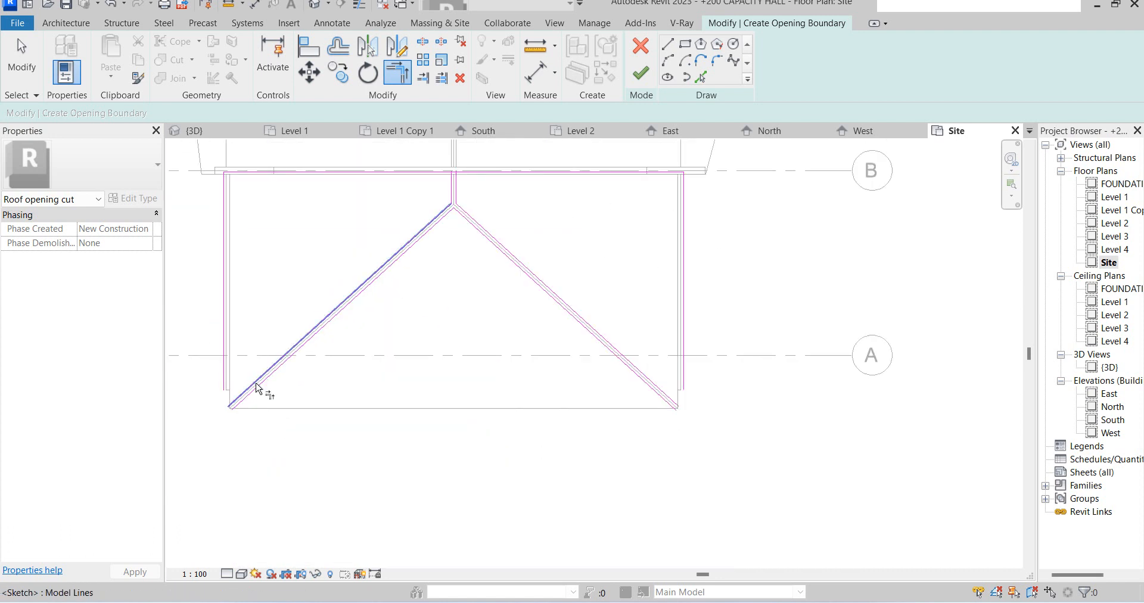
{"action": "left_click", "coordinate": [245, 383]}
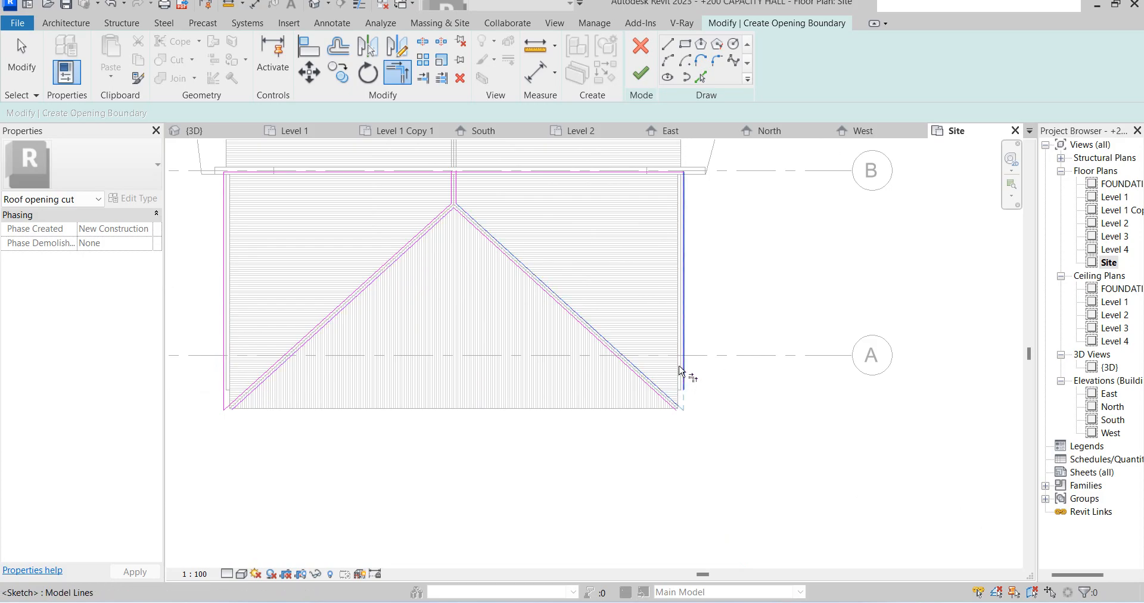
Draw a boundary line along the smaller roof's south eave, joining the lower ends of the inner hip lines.
{"action": "left_click", "coordinate": [667, 43]}
{"action": "scroll", "coordinate": [670, 405], "scroll_direction": "up", "scroll_amount": 4}
{"action": "left_click", "coordinate": [671, 389]}
{"action": "scroll", "coordinate": [914, 442], "scroll_direction": "down", "scroll_amount": 5}
{"action": "scroll", "coordinate": [584, 431], "scroll_direction": "up", "scroll_amount": 4}
{"action": "left_click", "coordinate": [710, 418]}
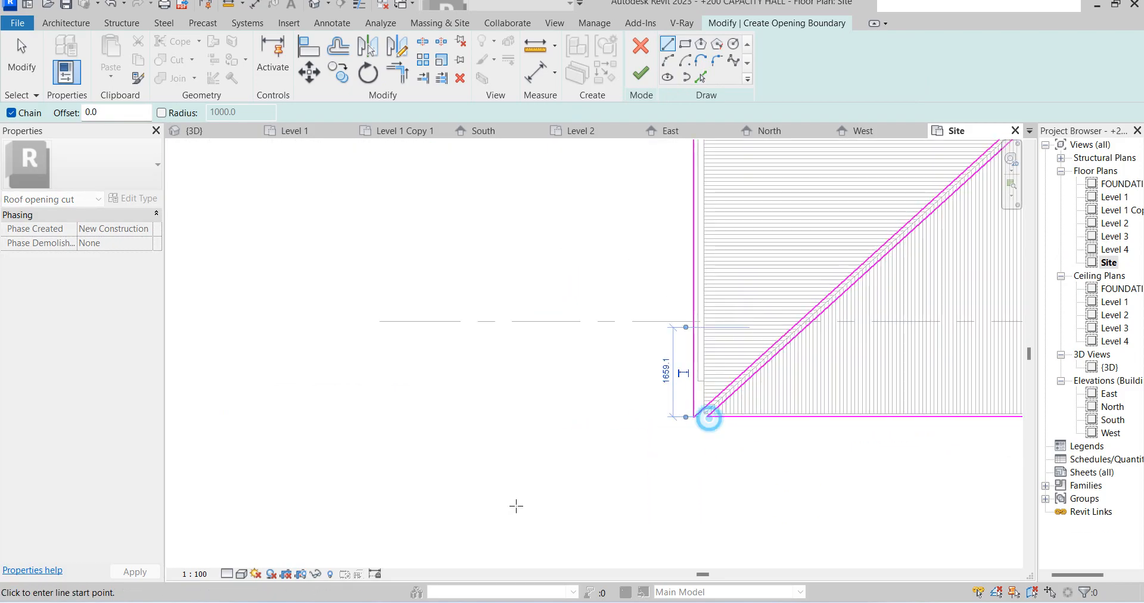
Split the boundary line at grid B between the ridge lines and trim its halves into corners with them.
{"action": "scroll", "coordinate": [516, 509], "scroll_direction": "down", "scroll_amount": 5}
{"action": "scroll", "coordinate": [607, 460], "scroll_direction": "up", "scroll_amount": 8}
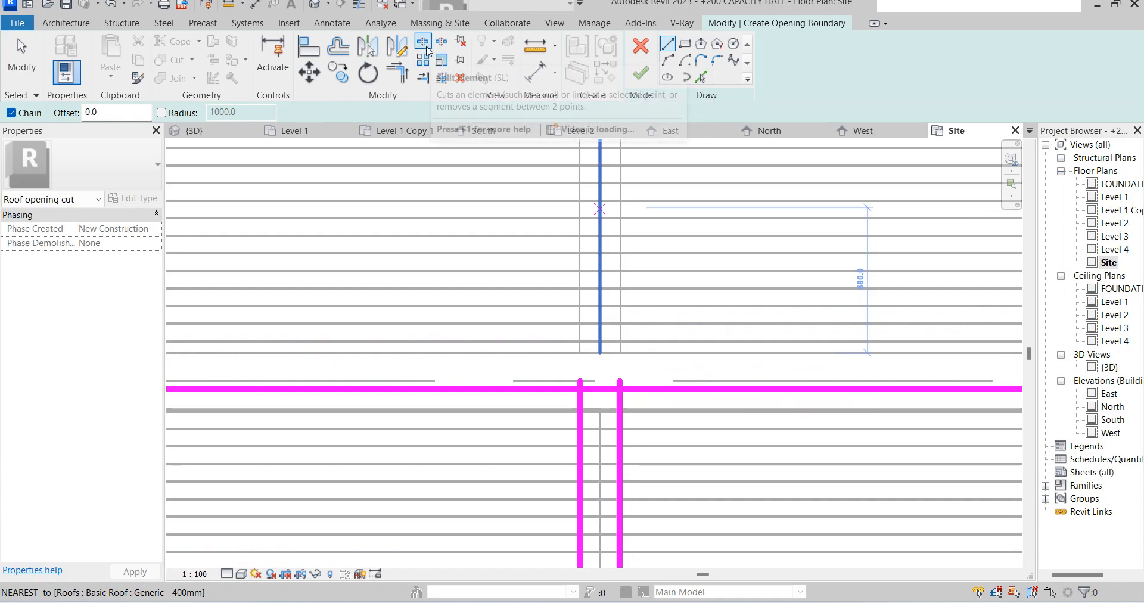
{"action": "left_click", "coordinate": [439, 59]}
{"action": "left_click", "coordinate": [597, 390]}
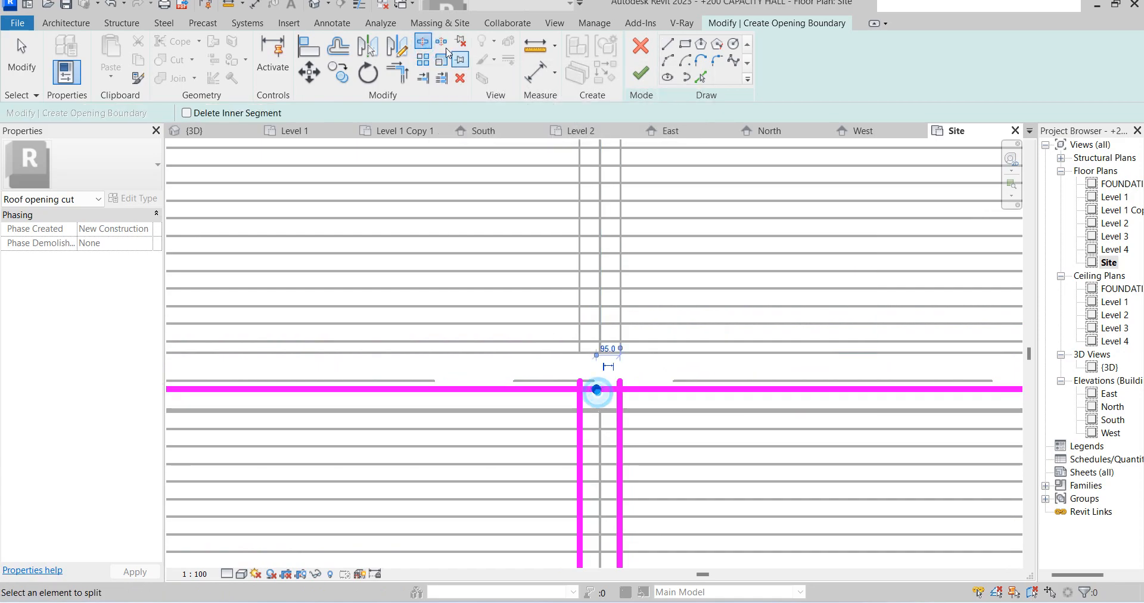
{"action": "left_click", "coordinate": [397, 72]}
{"action": "left_click", "coordinate": [620, 405]}
{"action": "left_click", "coordinate": [651, 390]}
{"action": "left_click", "coordinate": [557, 388]}
Finish the opening sketch to cut the smaller roof along its hips and ridge, and clear the selection.
{"action": "left_click", "coordinate": [640, 73]}
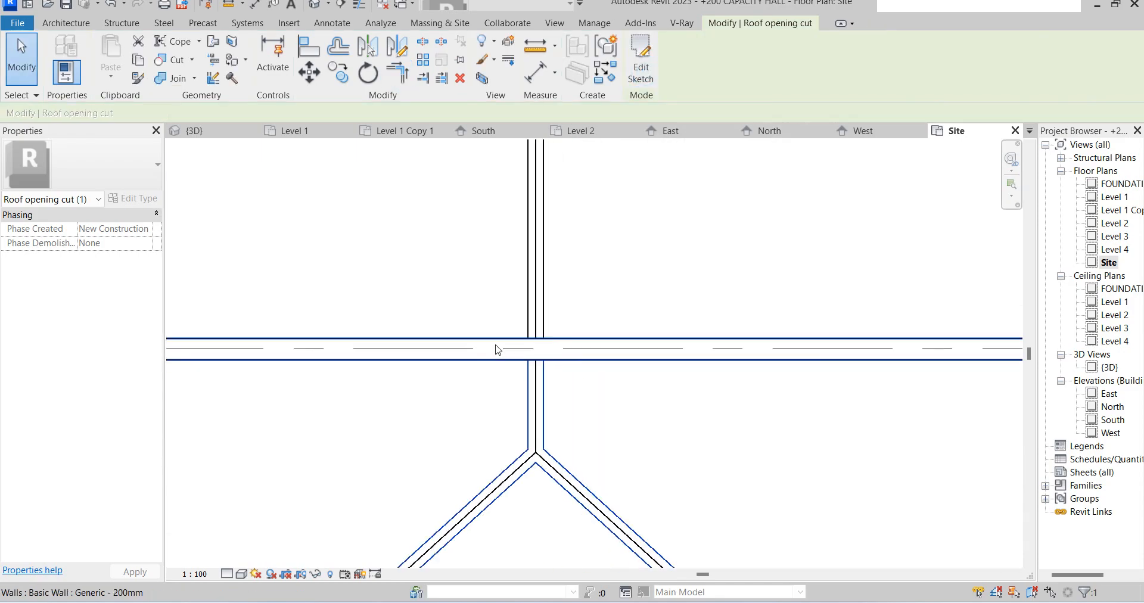
{"action": "scroll", "coordinate": [497, 350], "scroll_direction": "down", "scroll_amount": 5}
{"action": "left_click", "coordinate": [709, 421]}
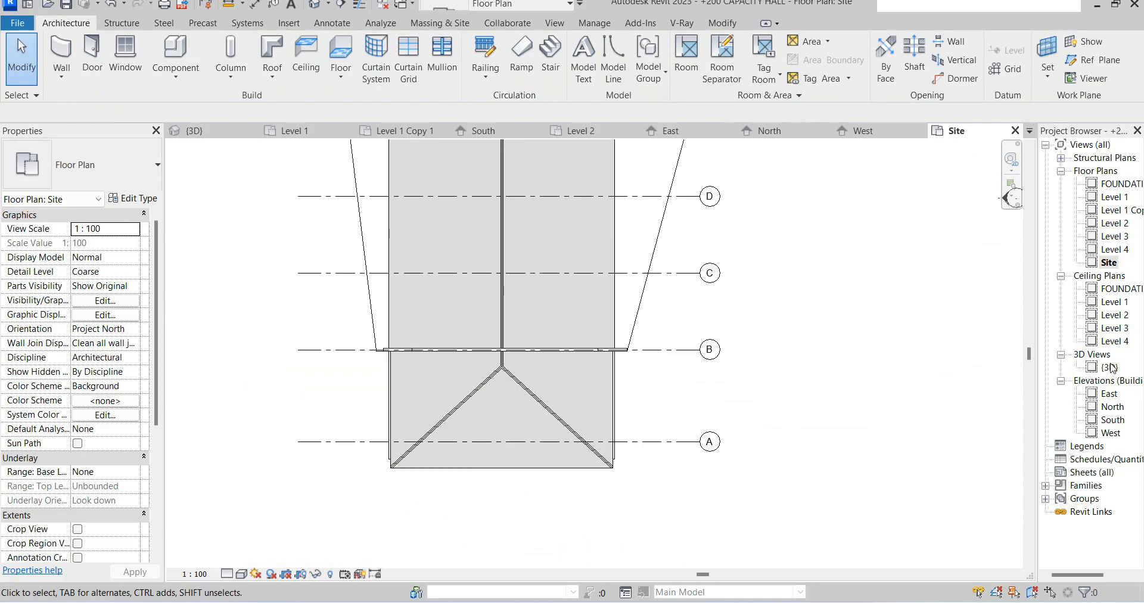
Open the 3D view, examine both cut roofs, and compare the model with the reference image HALL 2.png in the photo viewer.
{"action": "double_click", "coordinate": [1109, 367]}
{"action": "scroll", "coordinate": [285, 283], "scroll_direction": "down", "scroll_amount": 5}
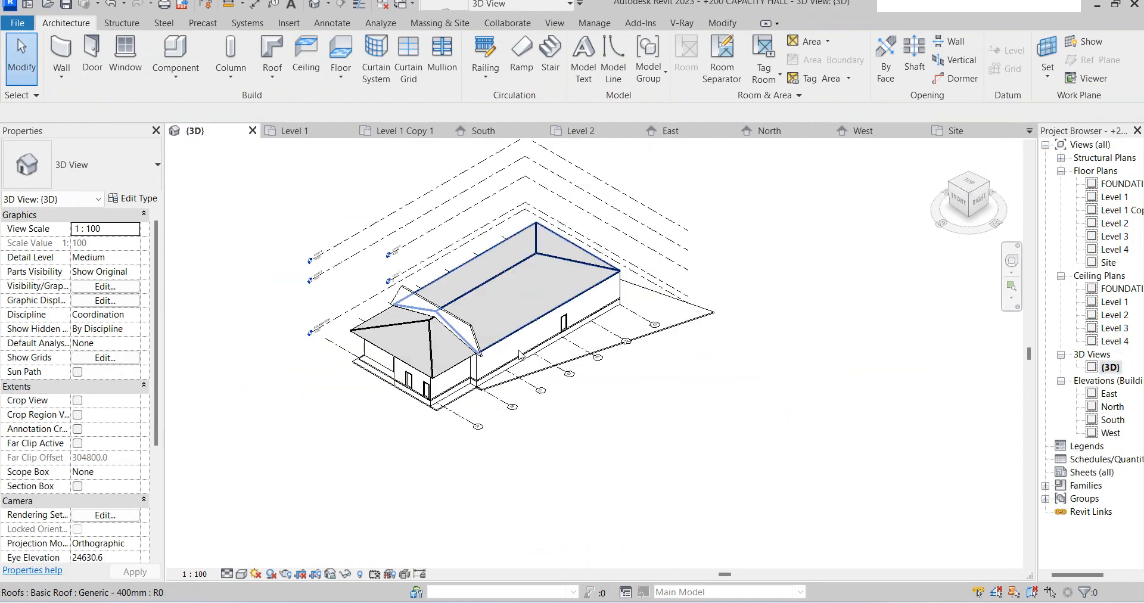
{"action": "scroll", "coordinate": [425, 342], "scroll_direction": "up", "scroll_amount": 4}
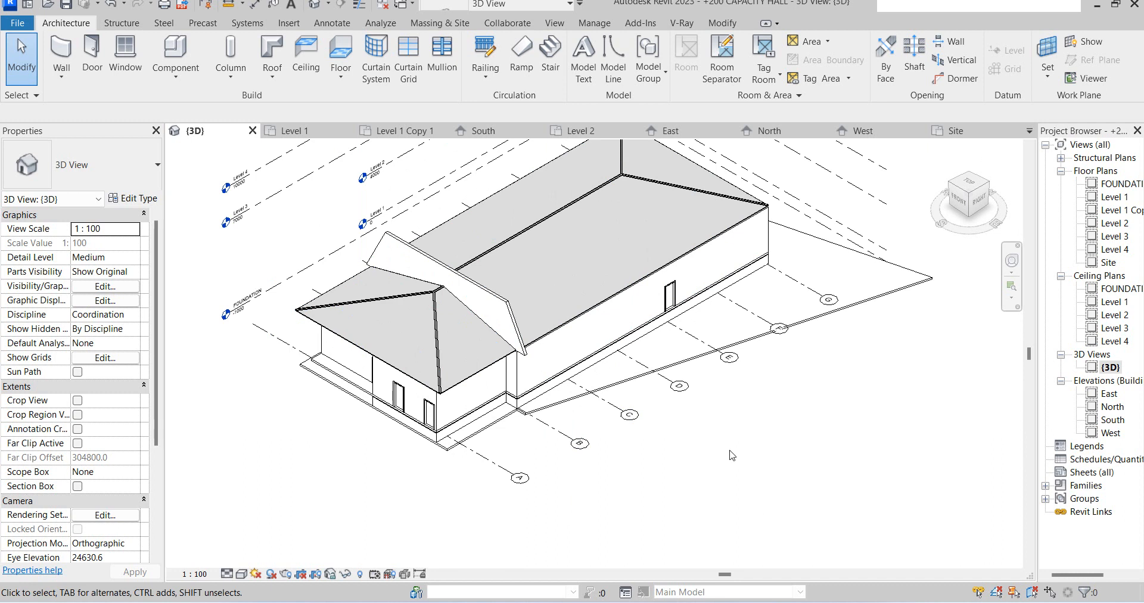
{"action": "scroll", "coordinate": [554, 411], "scroll_direction": "down", "scroll_amount": 1}
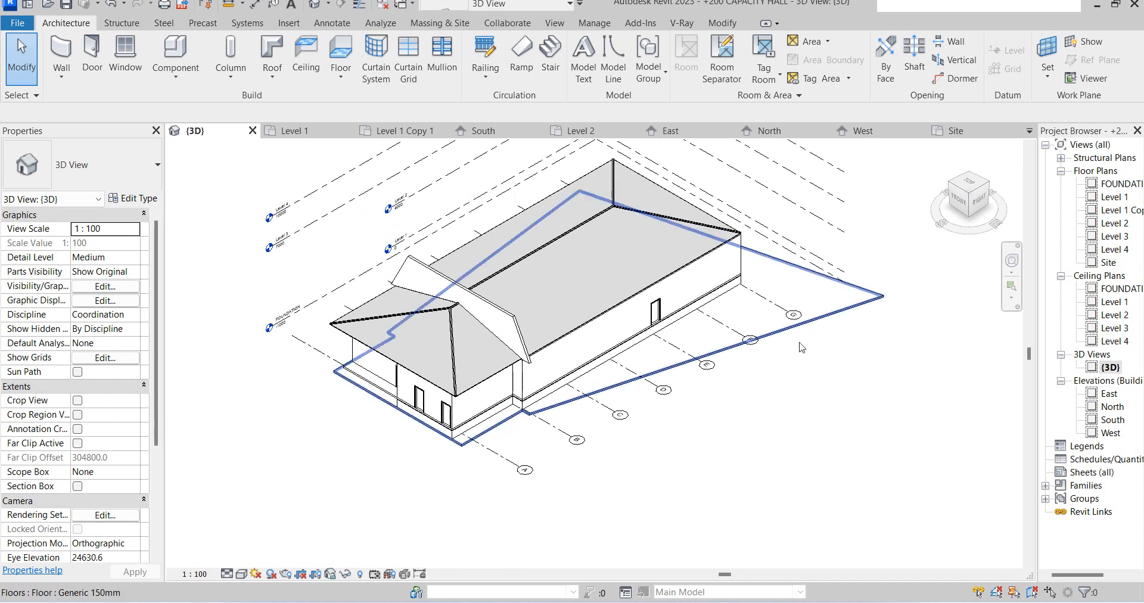
{"action": "scroll", "coordinate": [539, 370], "scroll_direction": "up", "scroll_amount": 1}
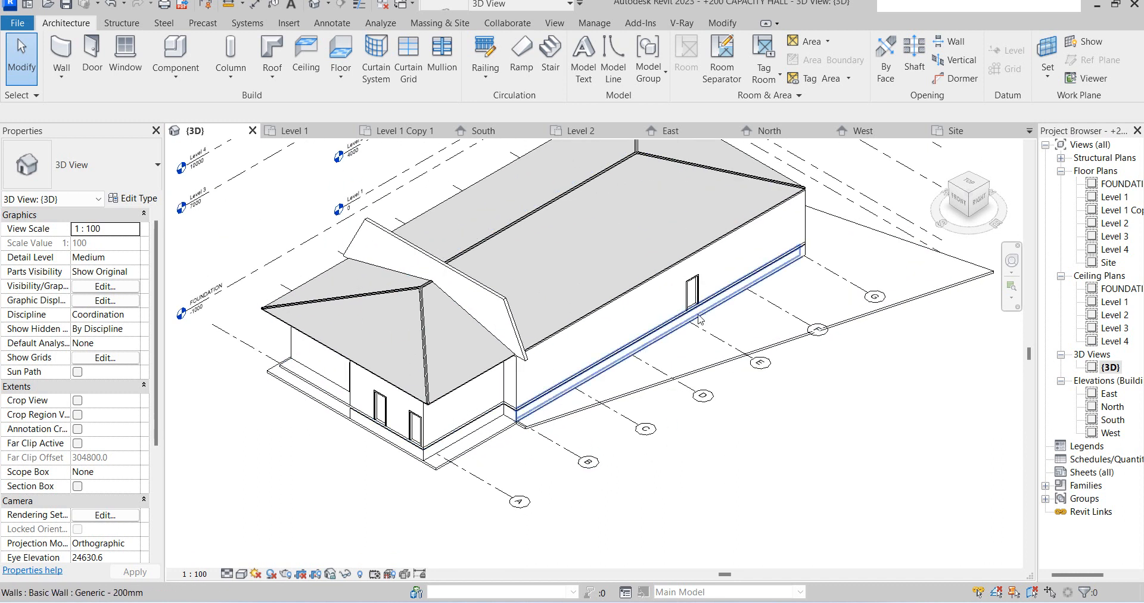
{"action": "scroll", "coordinate": [549, 343], "scroll_direction": "down", "scroll_amount": 2}
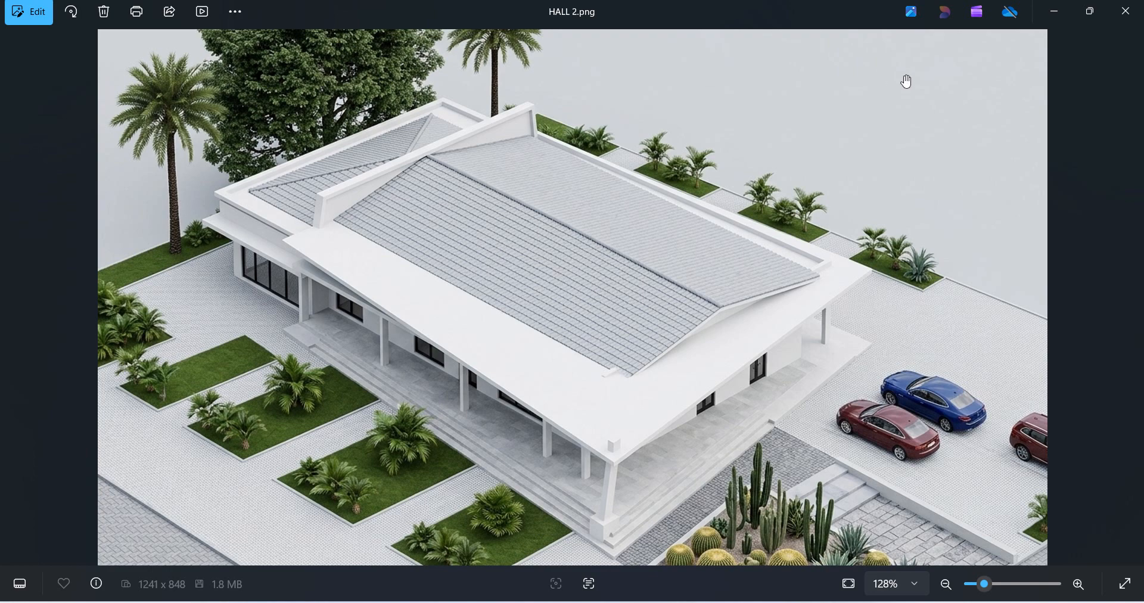
{"action": "mouse_move", "coordinate": [835, 602]}
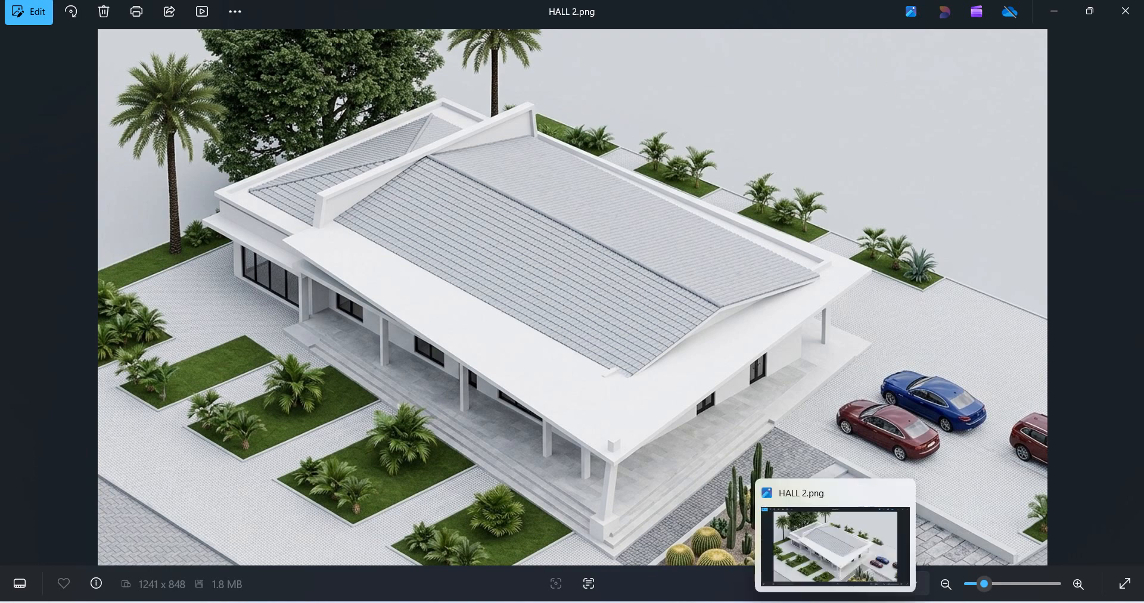
{"action": "left_click", "coordinate": [841, 545]}
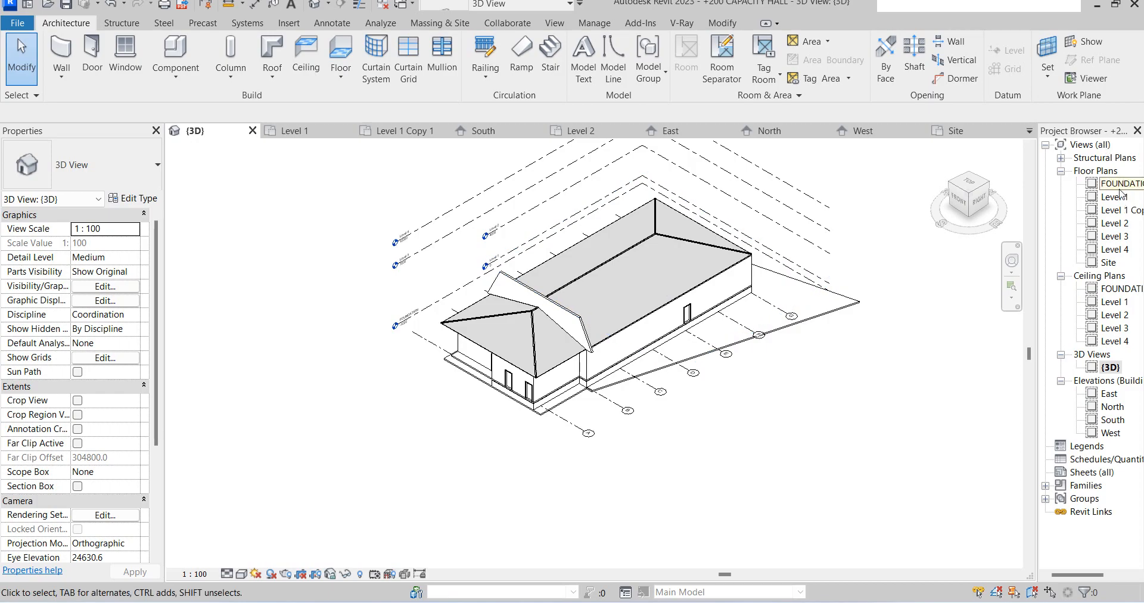
In the FOUNDATION floor plan, start an in-place model in the Roofs category and name it Roofs concrete.
{"action": "double_click", "coordinate": [1120, 184]}
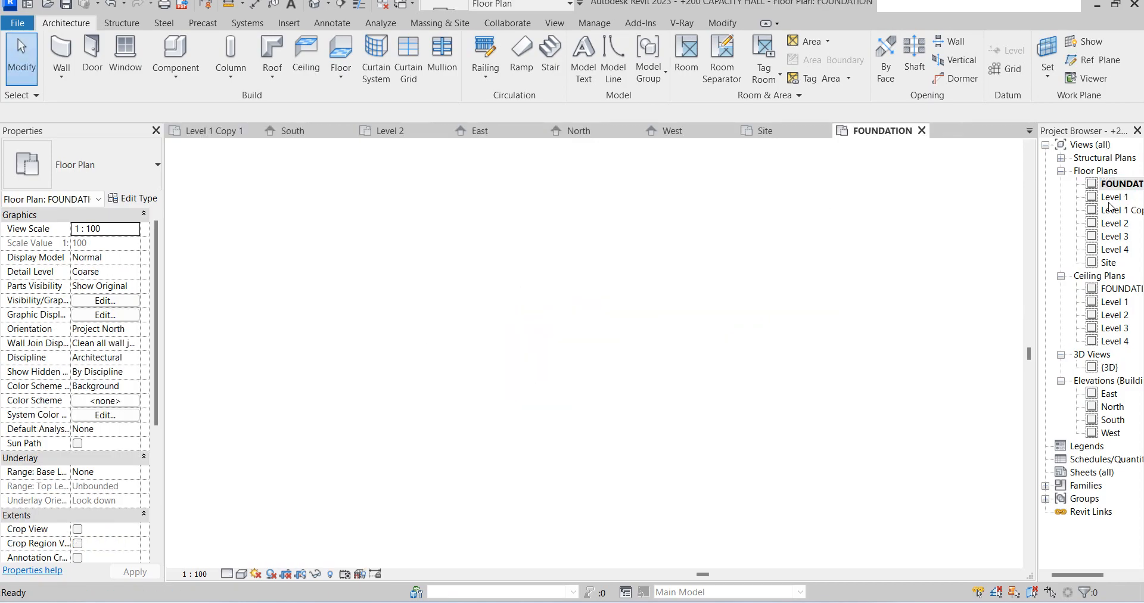
{"action": "scroll", "coordinate": [603, 427], "scroll_direction": "down", "scroll_amount": 5}
{"action": "scroll", "coordinate": [668, 381], "scroll_direction": "up", "scroll_amount": 4}
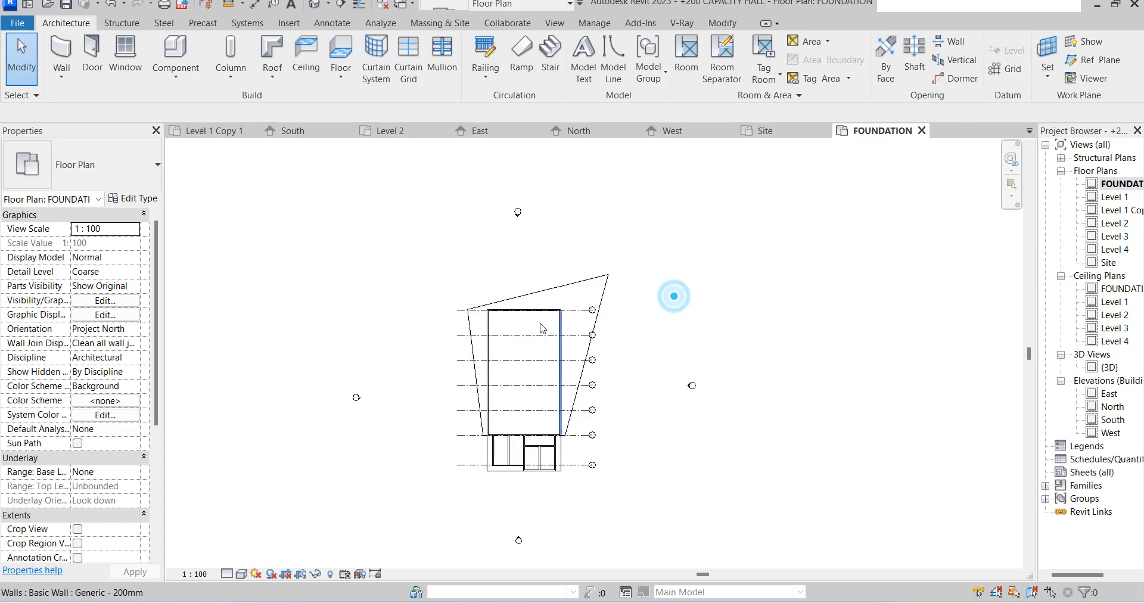
{"action": "scroll", "coordinate": [524, 316], "scroll_direction": "up", "scroll_amount": 2}
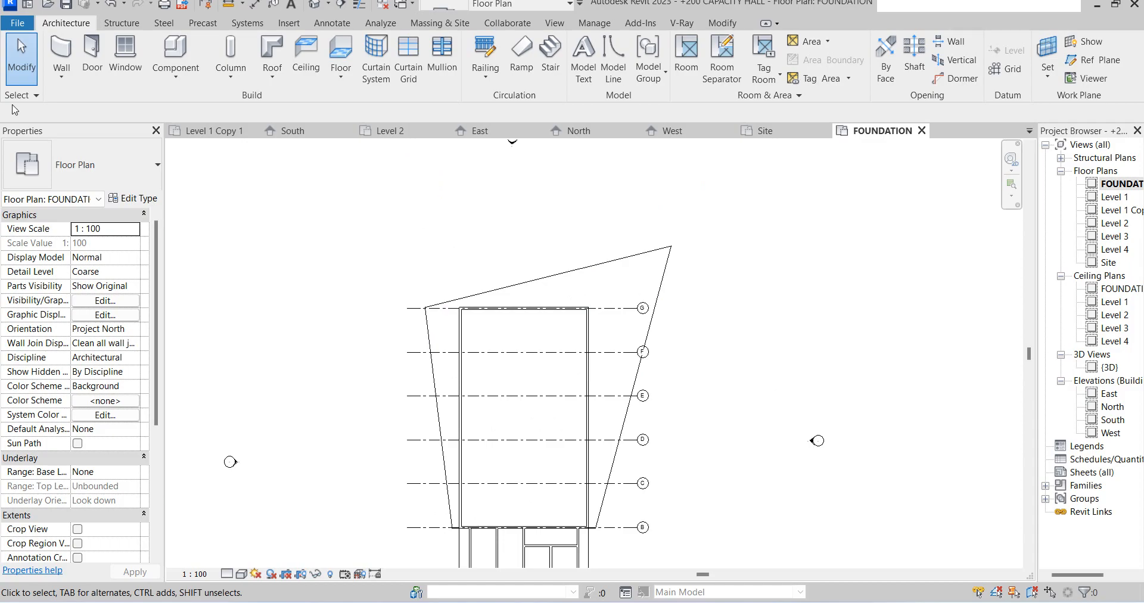
{"action": "left_click", "coordinate": [176, 73]}
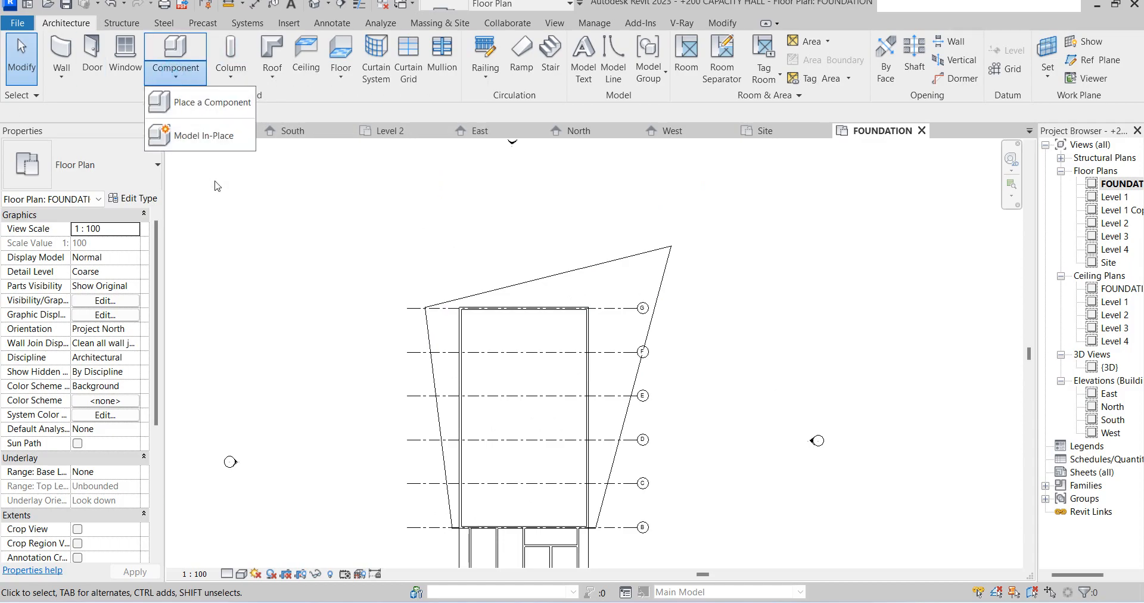
{"action": "left_click", "coordinate": [210, 140]}
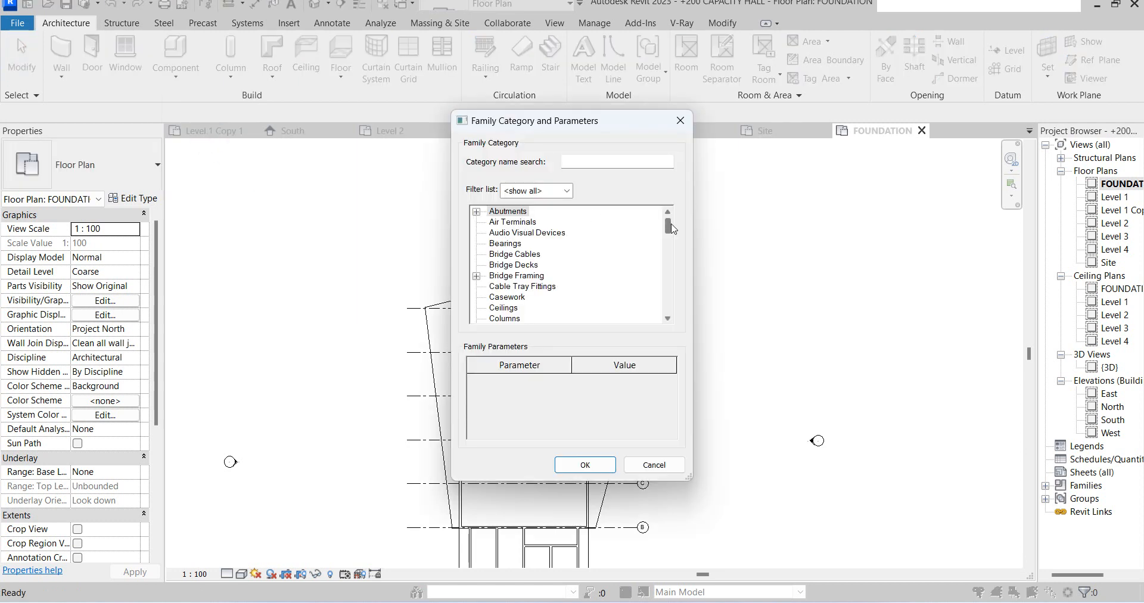
{"action": "left_click_drag", "start_coordinate": [670, 230], "coordinate": [675, 293]}
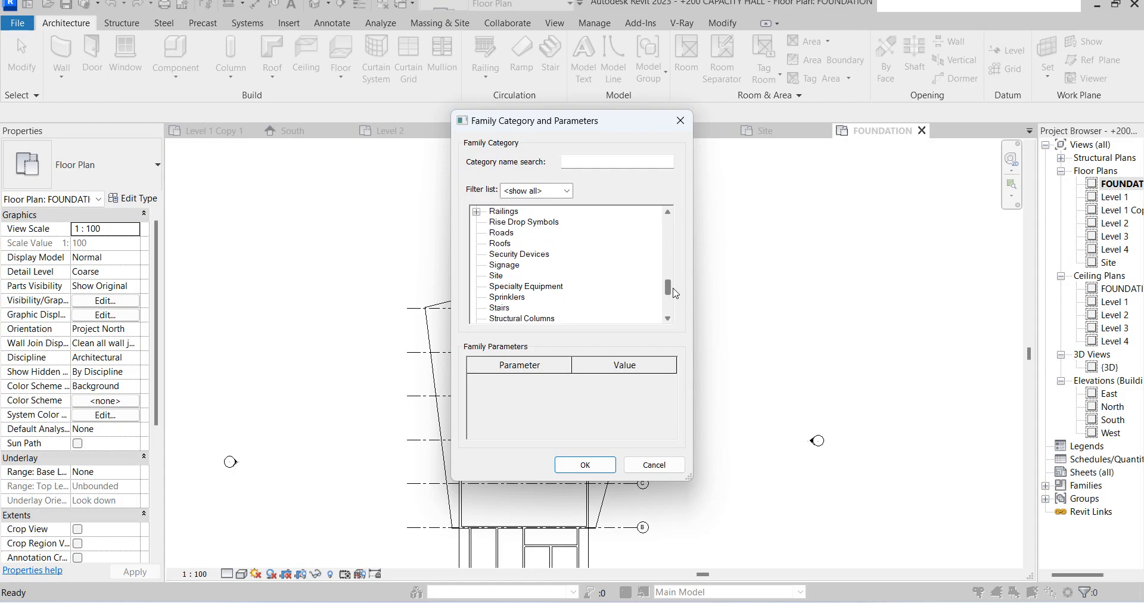
{"action": "left_click", "coordinate": [582, 464]}
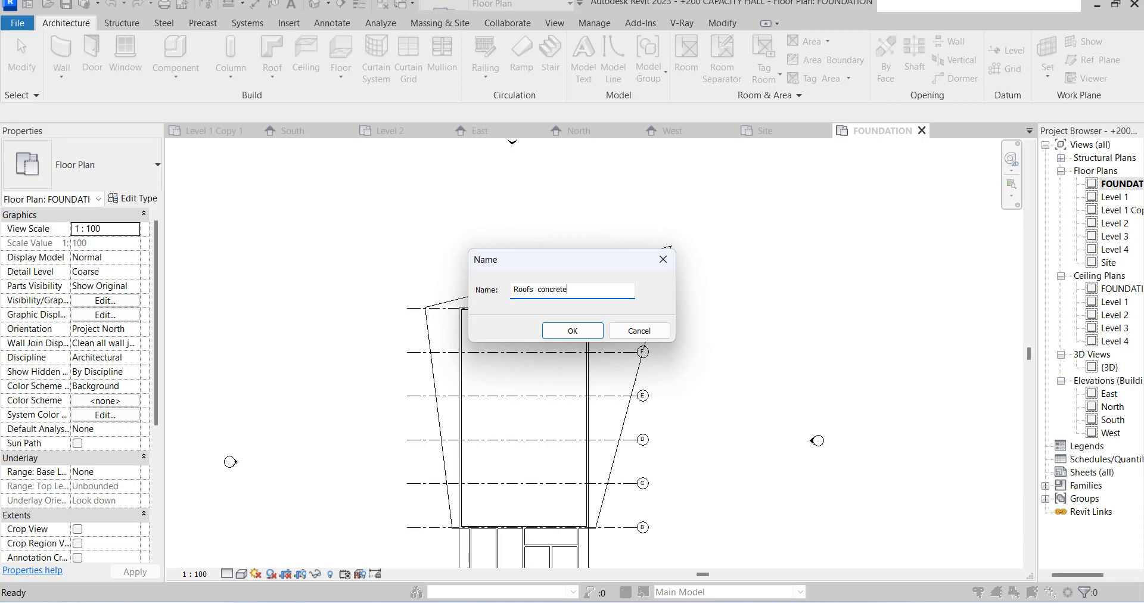
{"action": "left_click", "coordinate": [571, 329]}
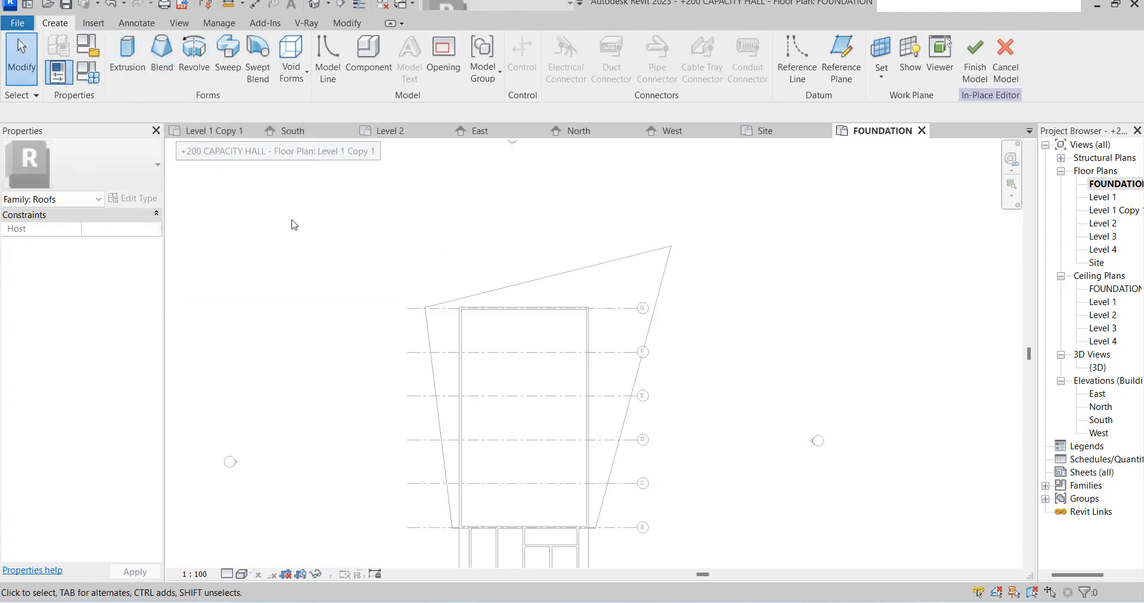
Start an extrusion and pick the four edges of the tapered outline around the main hall as sketch lines.
{"action": "left_click", "coordinate": [123, 68]}
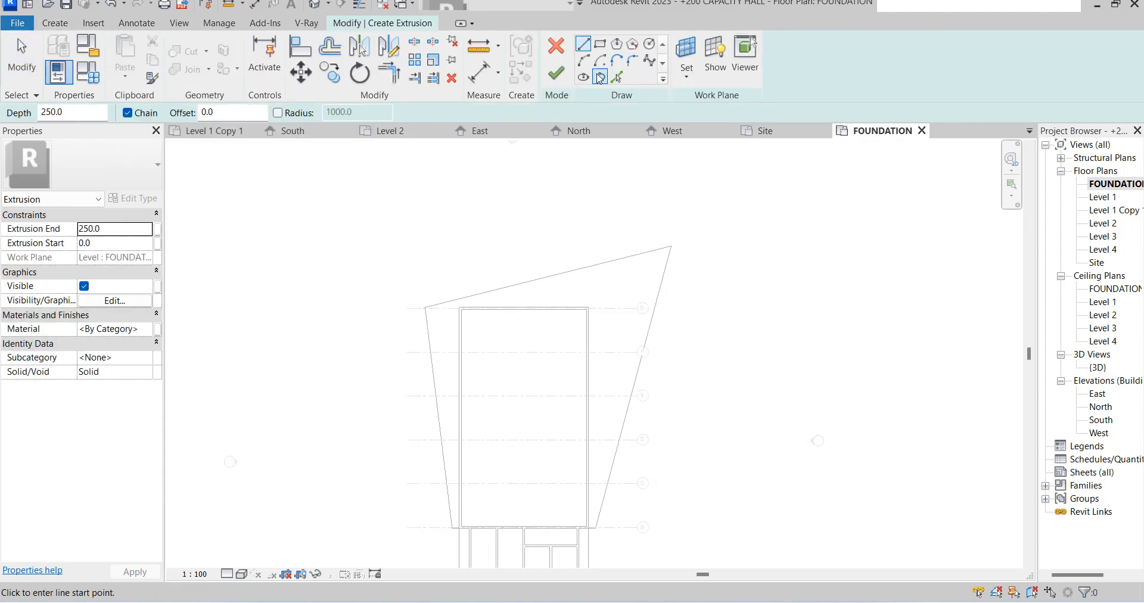
{"action": "left_click", "coordinate": [616, 76]}
{"action": "left_click", "coordinate": [626, 258]}
{"action": "left_click", "coordinate": [665, 272]}
{"action": "scroll", "coordinate": [616, 520], "scroll_direction": "up", "scroll_amount": 6}
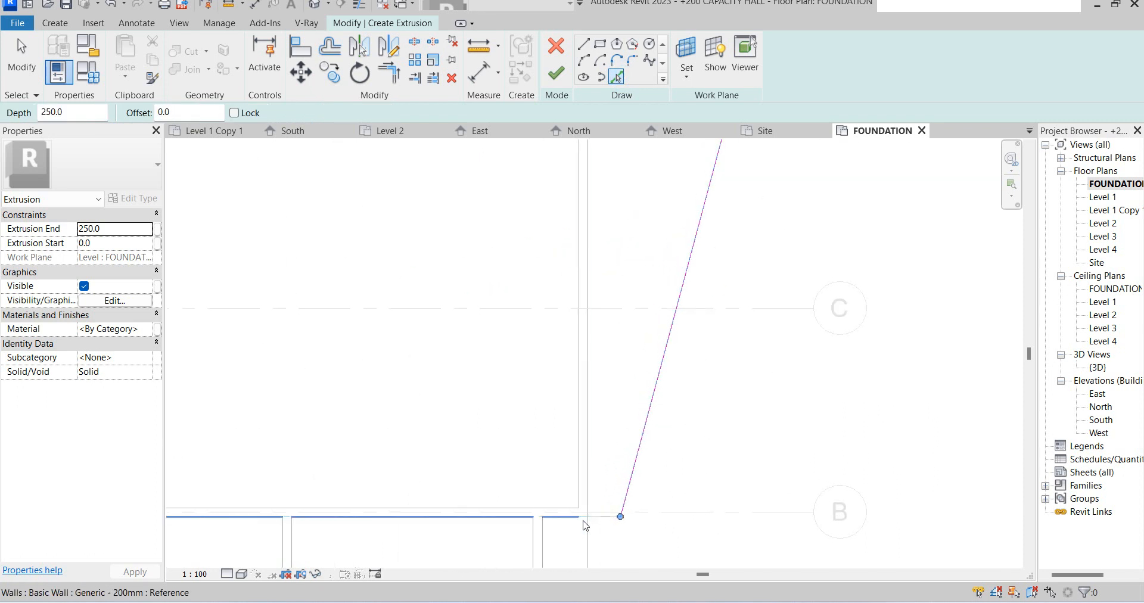
{"action": "left_click", "coordinate": [583, 517]}
{"action": "scroll", "coordinate": [572, 476], "scroll_direction": "down", "scroll_amount": 5}
{"action": "left_click", "coordinate": [365, 298]}
{"action": "scroll", "coordinate": [388, 485], "scroll_direction": "down", "scroll_amount": 3}
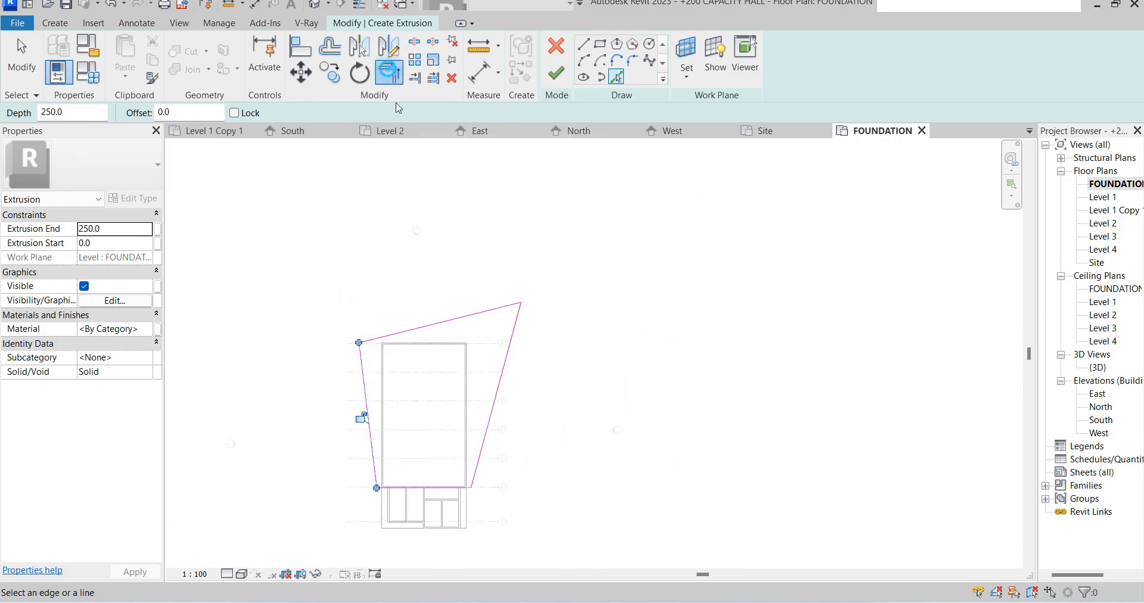
Trim the sketch's south and west lines into a closed corner and finish the extrusion with a 250 mm depth.
{"action": "left_click", "coordinate": [388, 72]}
{"action": "left_click", "coordinate": [455, 487]}
{"action": "left_click", "coordinate": [416, 487]}
{"action": "left_click", "coordinate": [374, 468]}
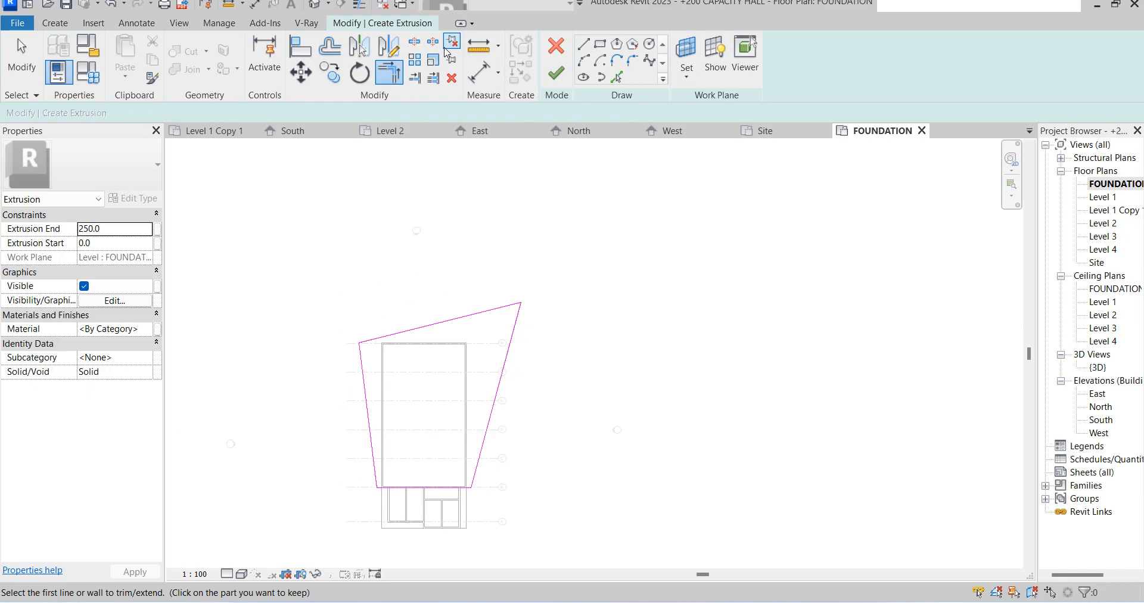
{"action": "left_click", "coordinate": [556, 74]}
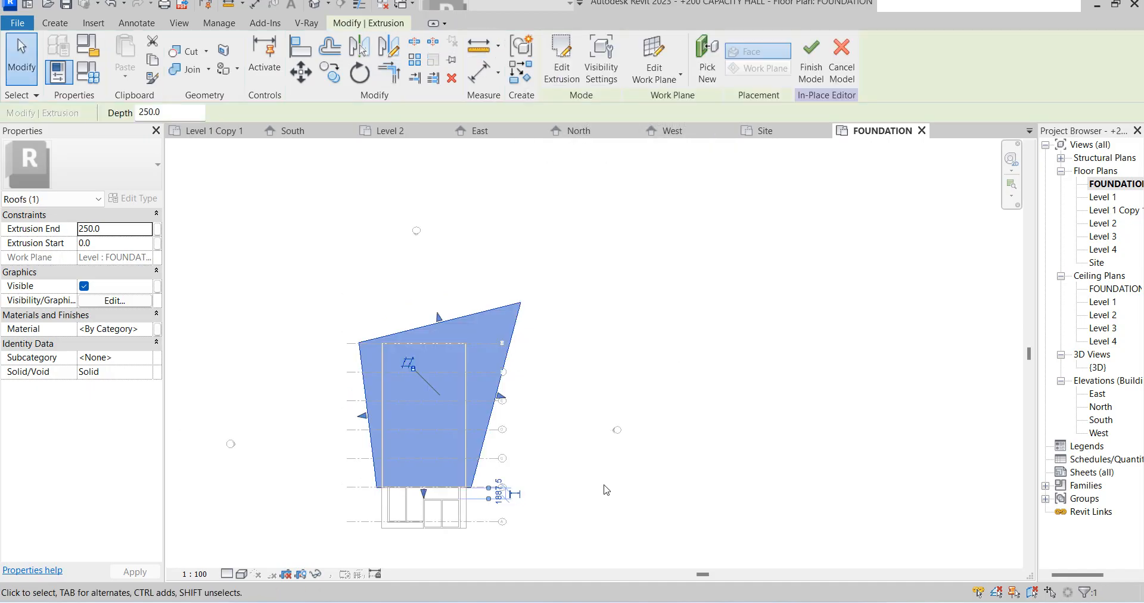
Edit the extrusion sketch and draw a rectangle from the hall's southeast outer wall corner to its northwest outer corner.
{"action": "left_click", "coordinate": [562, 63]}
{"action": "left_click", "coordinate": [599, 44]}
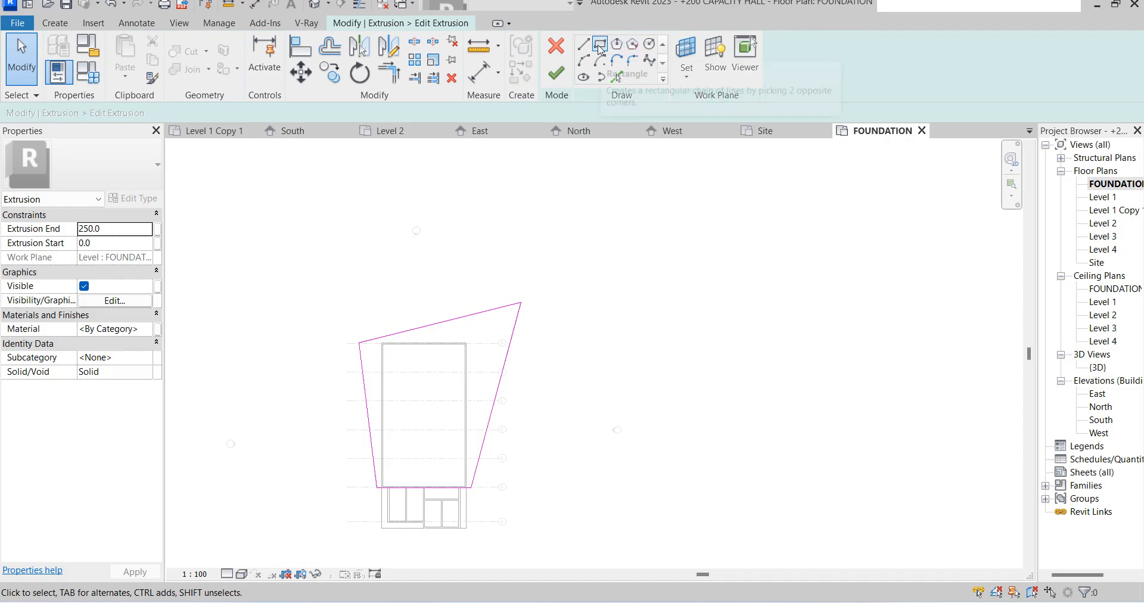
{"action": "scroll", "coordinate": [470, 462], "scroll_direction": "up", "scroll_amount": 3}
{"action": "scroll", "coordinate": [463, 513], "scroll_direction": "up", "scroll_amount": 5}
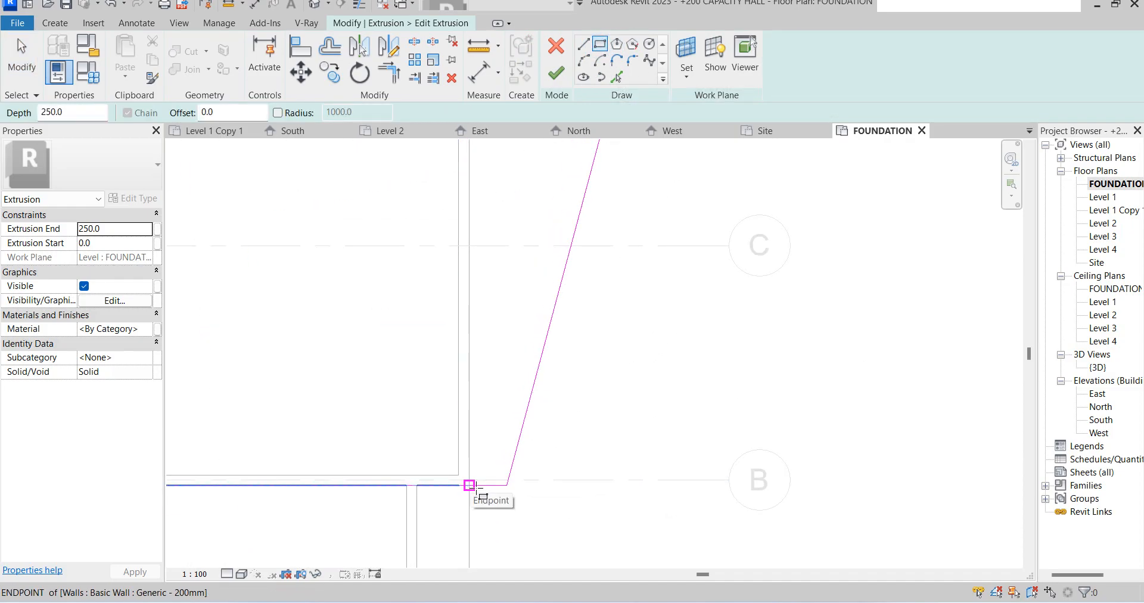
{"action": "left_click", "coordinate": [470, 486]}
{"action": "scroll", "coordinate": [639, 491], "scroll_direction": "down", "scroll_amount": 7}
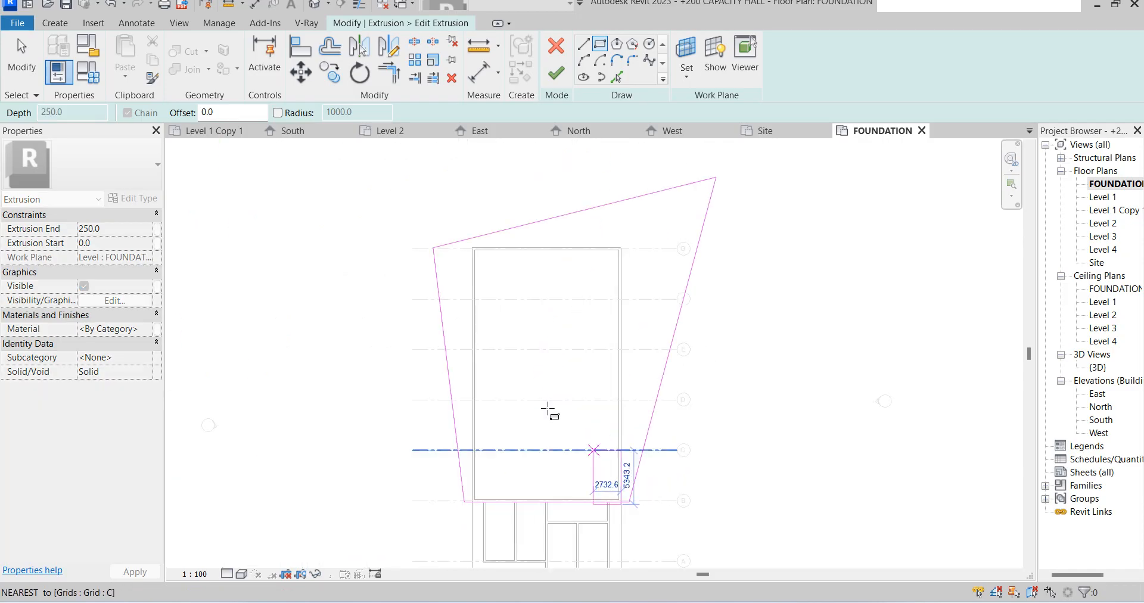
{"action": "scroll", "coordinate": [481, 257], "scroll_direction": "up", "scroll_amount": 5}
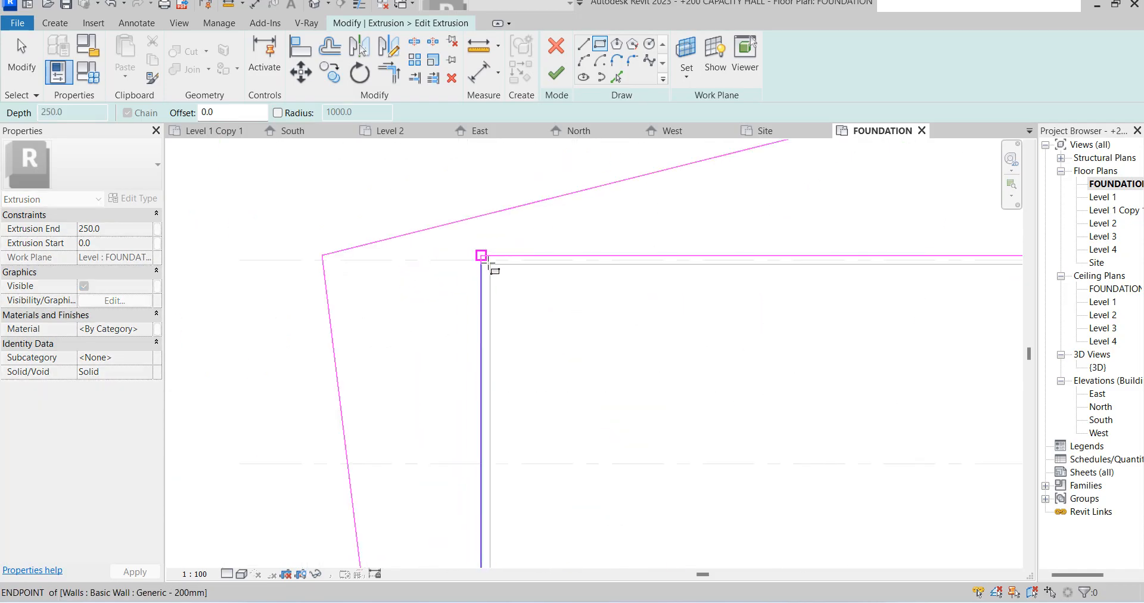
{"action": "left_click", "coordinate": [482, 257]}
{"action": "scroll", "coordinate": [523, 332], "scroll_direction": "down", "scroll_amount": 5}
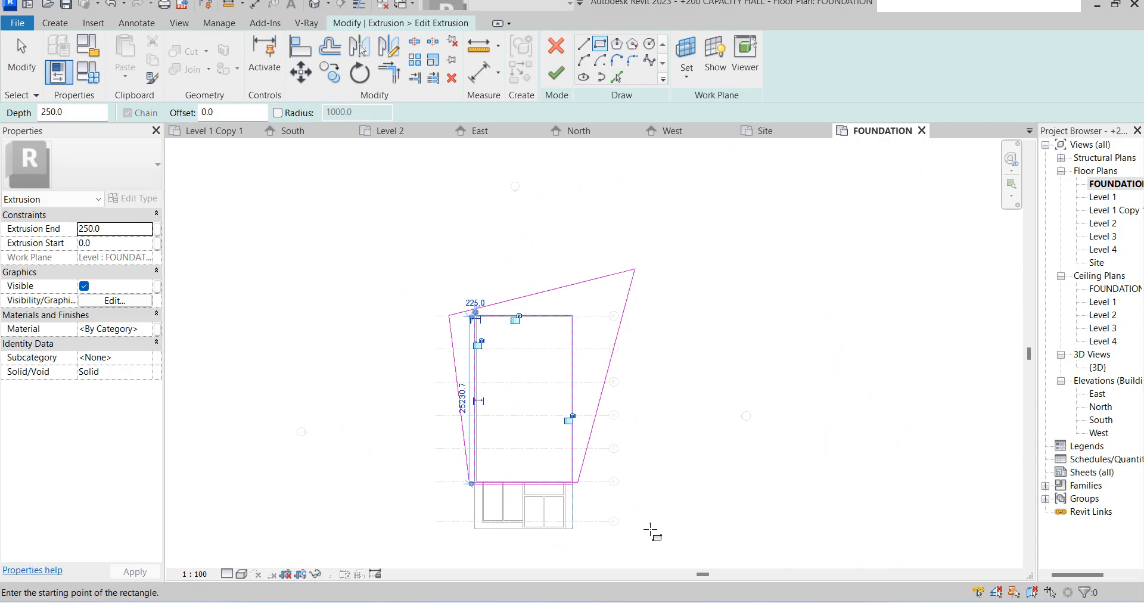
Trim the outline's south line into corners with the rectangle's west and east sides.
{"action": "scroll", "coordinate": [492, 500], "scroll_direction": "up", "scroll_amount": 5}
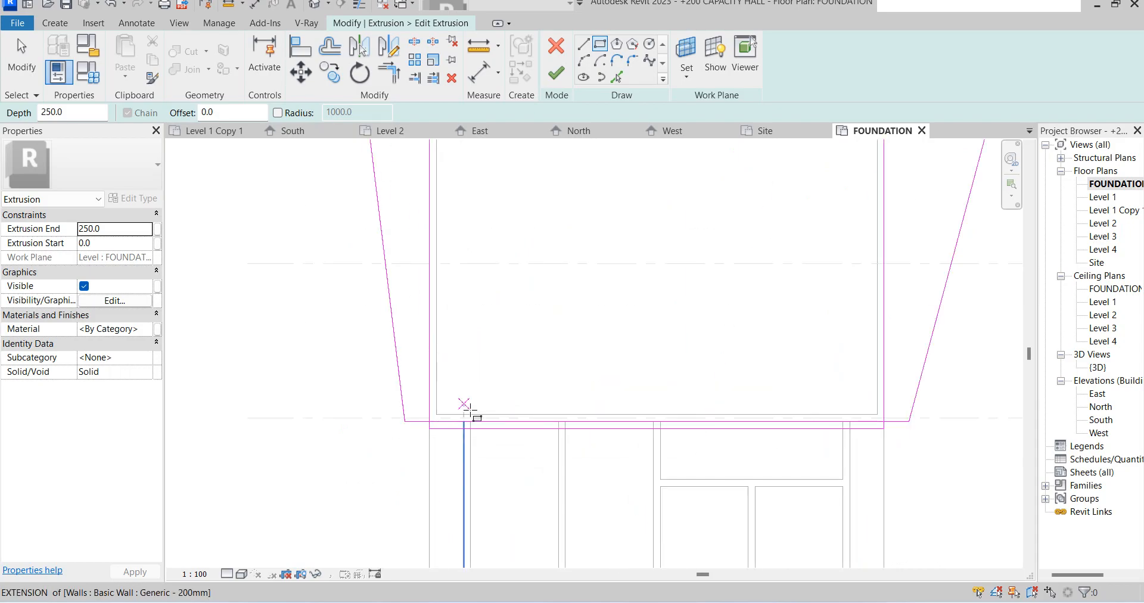
{"action": "left_click", "coordinate": [414, 41]}
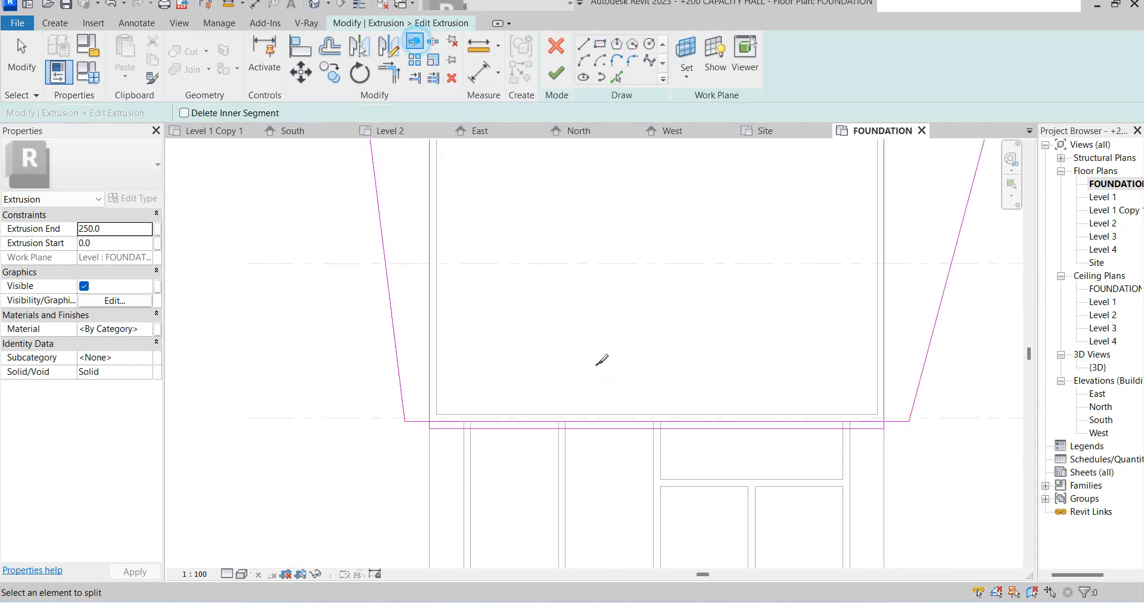
{"action": "left_click", "coordinate": [389, 73]}
{"action": "left_click", "coordinate": [417, 422]}
{"action": "left_click", "coordinate": [429, 402]}
{"action": "left_click", "coordinate": [894, 420]}
{"action": "left_click", "coordinate": [879, 401]}
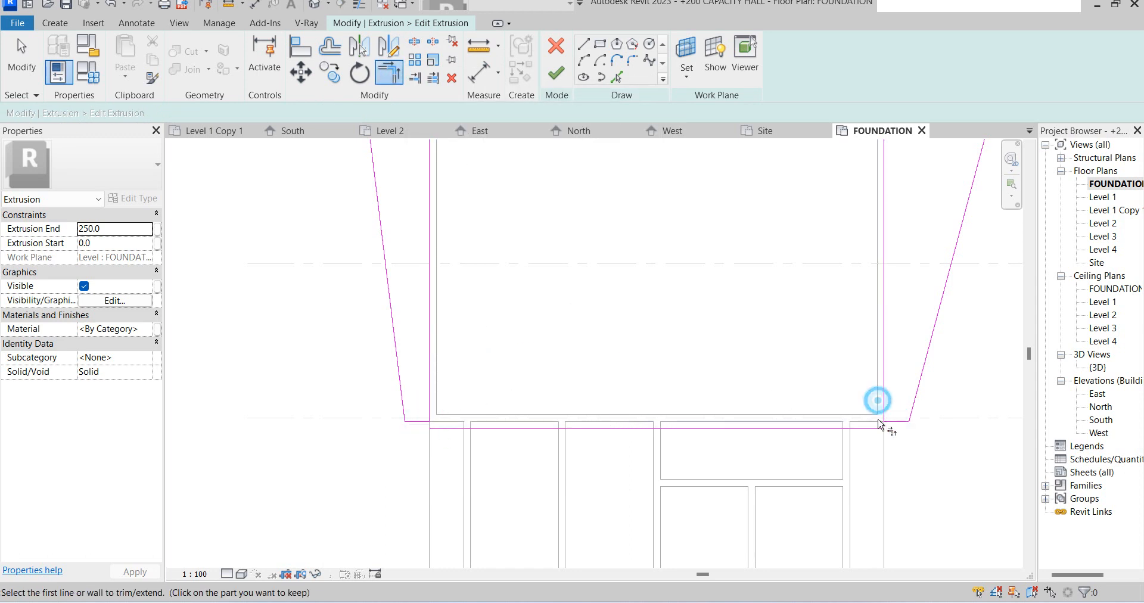
Delete the rectangle's leftover south line and finish editing the extrusion sketch.
{"action": "key", "text": "Escape"}
{"action": "left_click", "coordinate": [849, 429]}
{"action": "key", "text": "Escape"}
{"action": "scroll", "coordinate": [715, 430], "scroll_direction": "down", "scroll_amount": 3}
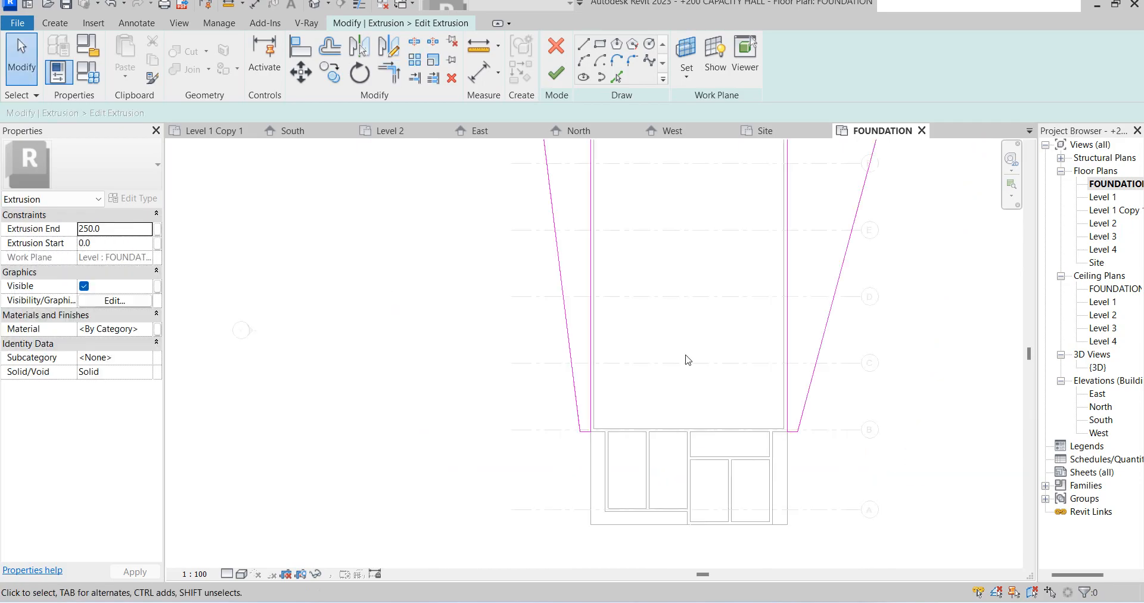
{"action": "left_click", "coordinate": [556, 74]}
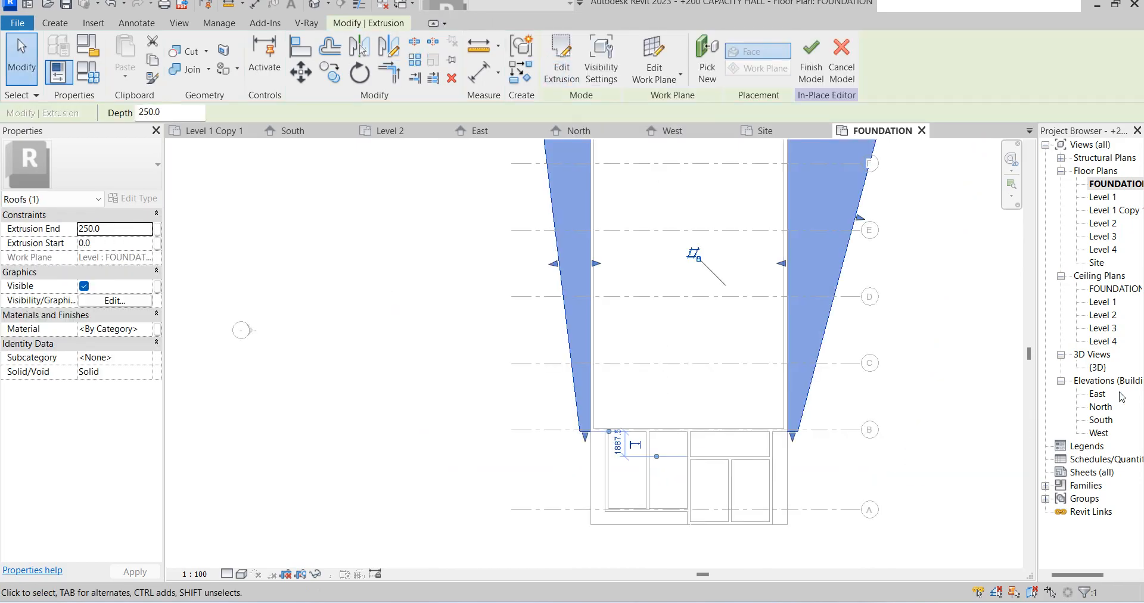
In the East elevation, move the extrusion straight up from the foundation to the roof eave at grid B, with Constrain off.
{"action": "double_click", "coordinate": [1097, 394]}
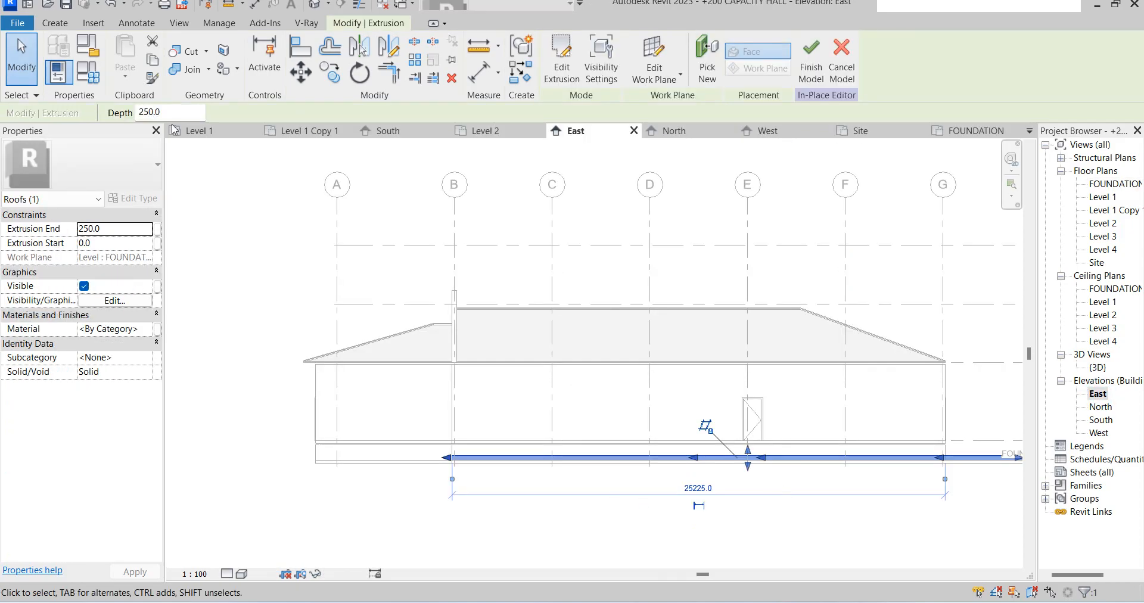
{"action": "left_click", "coordinate": [299, 74]}
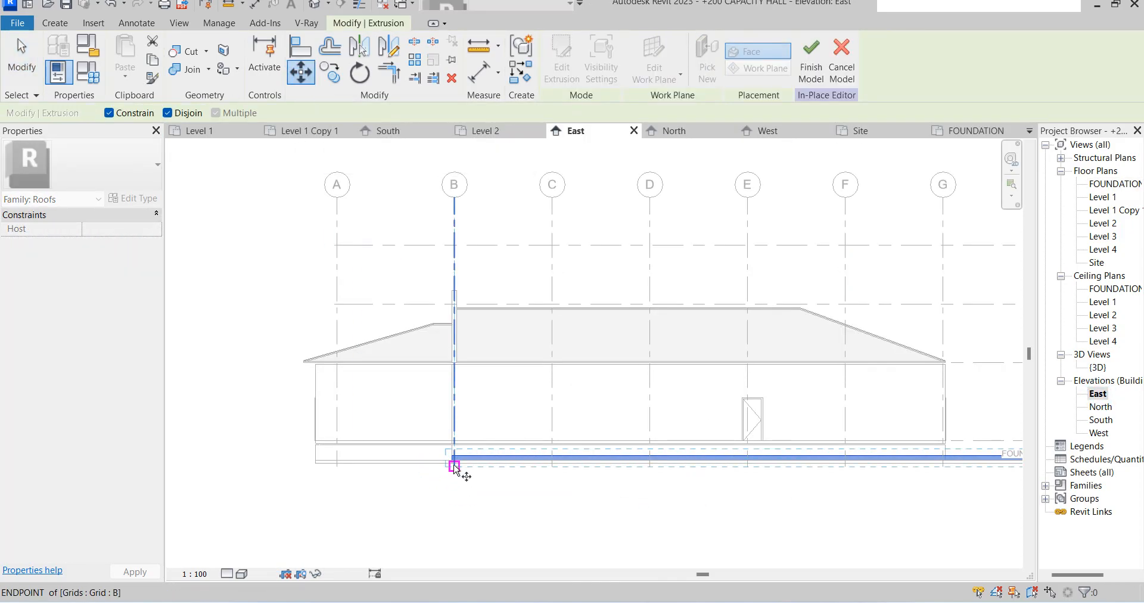
{"action": "left_click", "coordinate": [452, 463]}
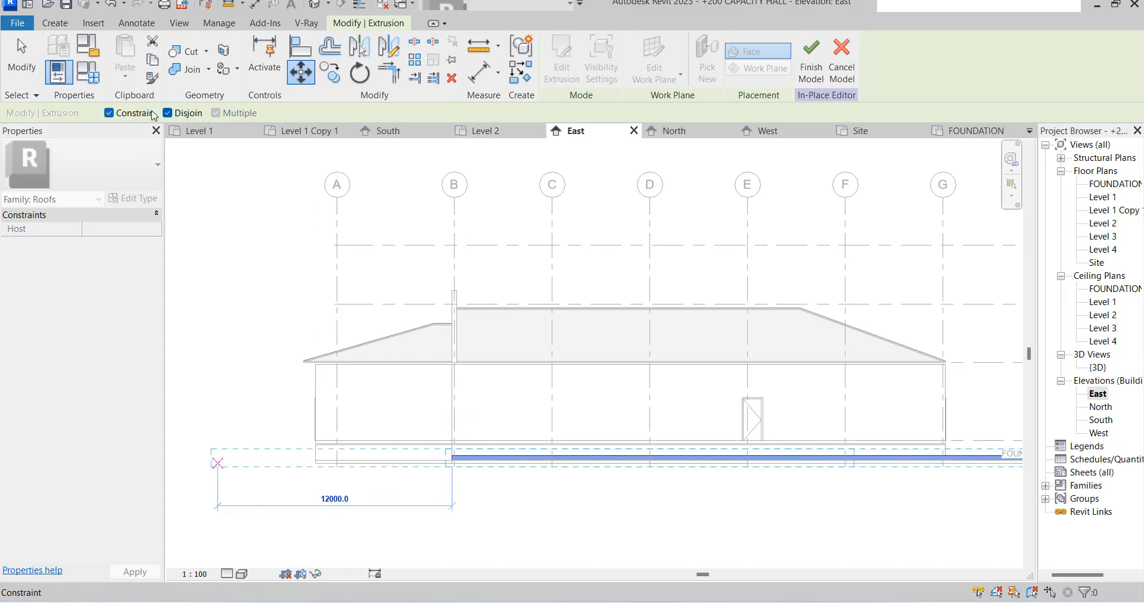
{"action": "left_click", "coordinate": [109, 112]}
{"action": "scroll", "coordinate": [469, 371], "scroll_direction": "up", "scroll_amount": 5}
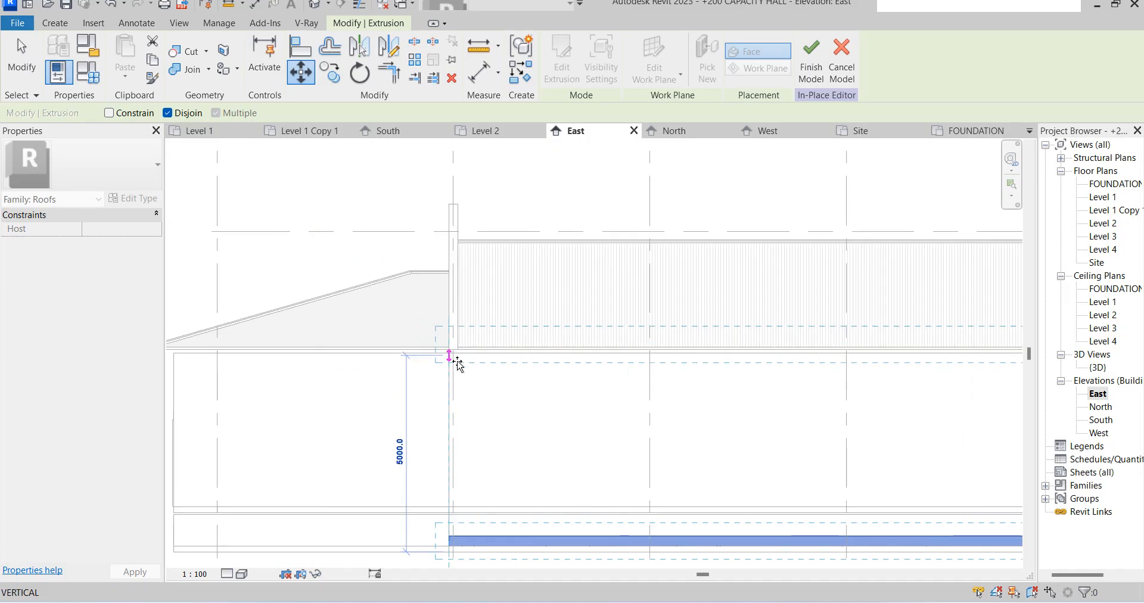
{"action": "left_click", "coordinate": [452, 348]}
Nudge the raised extrusion slightly down at the roof eave near Level 2 and clear the selection.
{"action": "scroll", "coordinate": [433, 398], "scroll_direction": "down", "scroll_amount": 3}
{"action": "key", "text": "Down"}
{"action": "key", "text": "Down"}
{"action": "key", "text": "Down"}
{"action": "key", "text": "Down"}
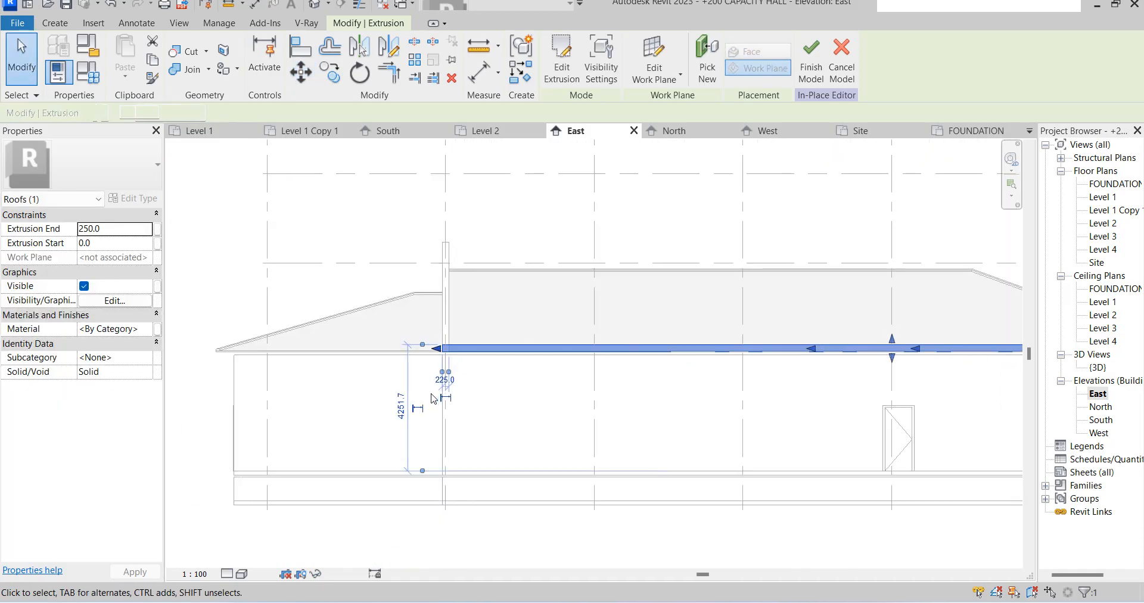
{"action": "scroll", "coordinate": [484, 442], "scroll_direction": "down", "scroll_amount": 4}
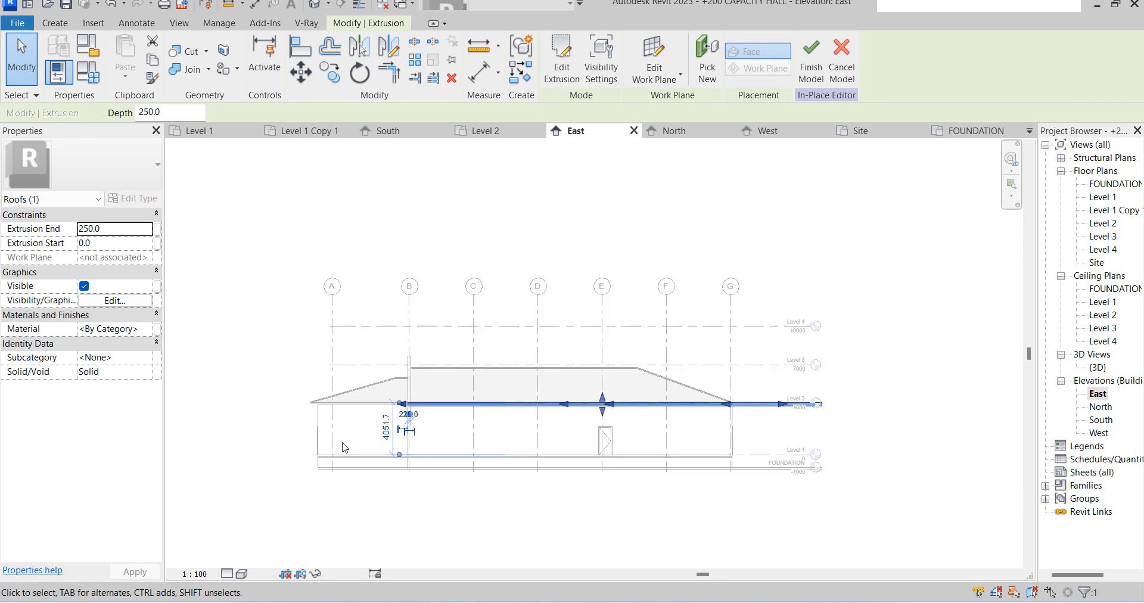
{"action": "left_click", "coordinate": [848, 414]}
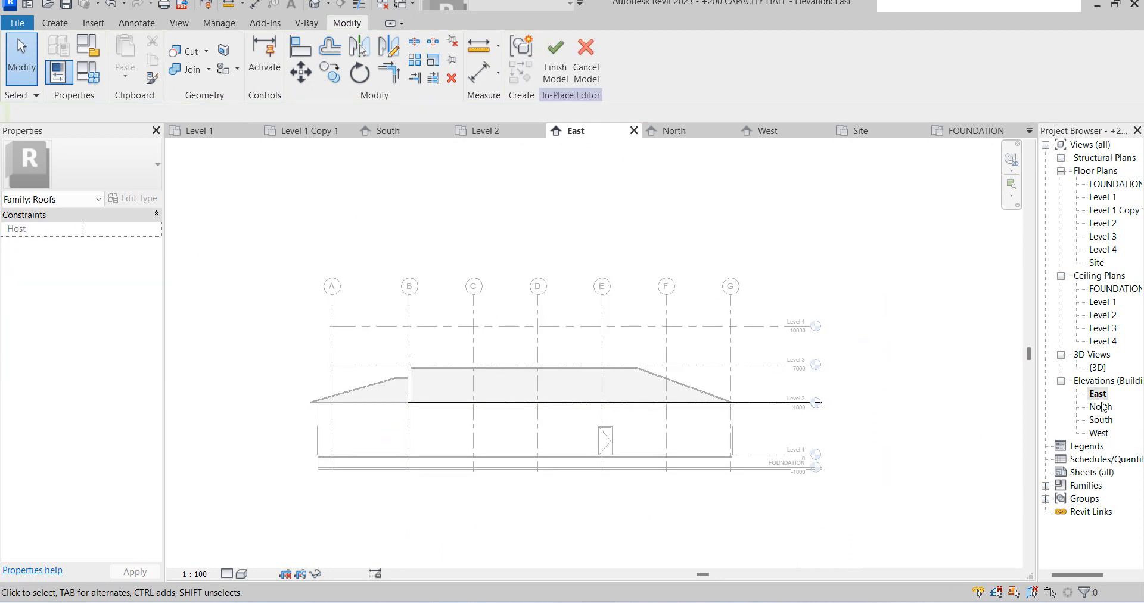
In the South elevation, rotate the extrusion upward about 3° around its west end, with Copy off.
{"action": "double_click", "coordinate": [1100, 406]}
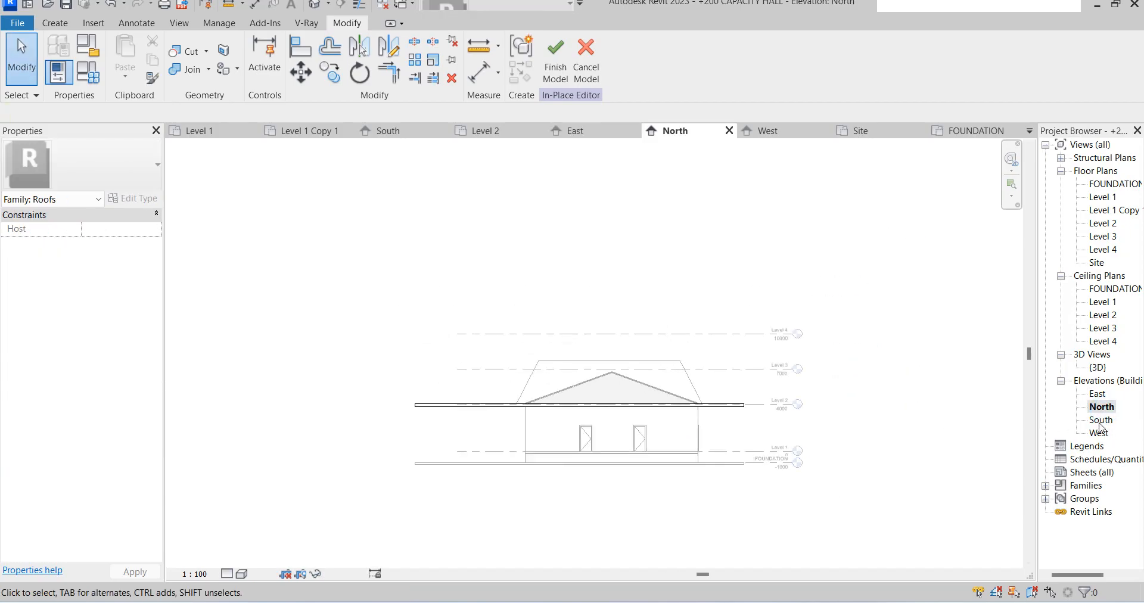
{"action": "double_click", "coordinate": [1100, 419]}
{"action": "left_click", "coordinate": [774, 369]}
{"action": "scroll", "coordinate": [771, 398], "scroll_direction": "down", "scroll_amount": 2}
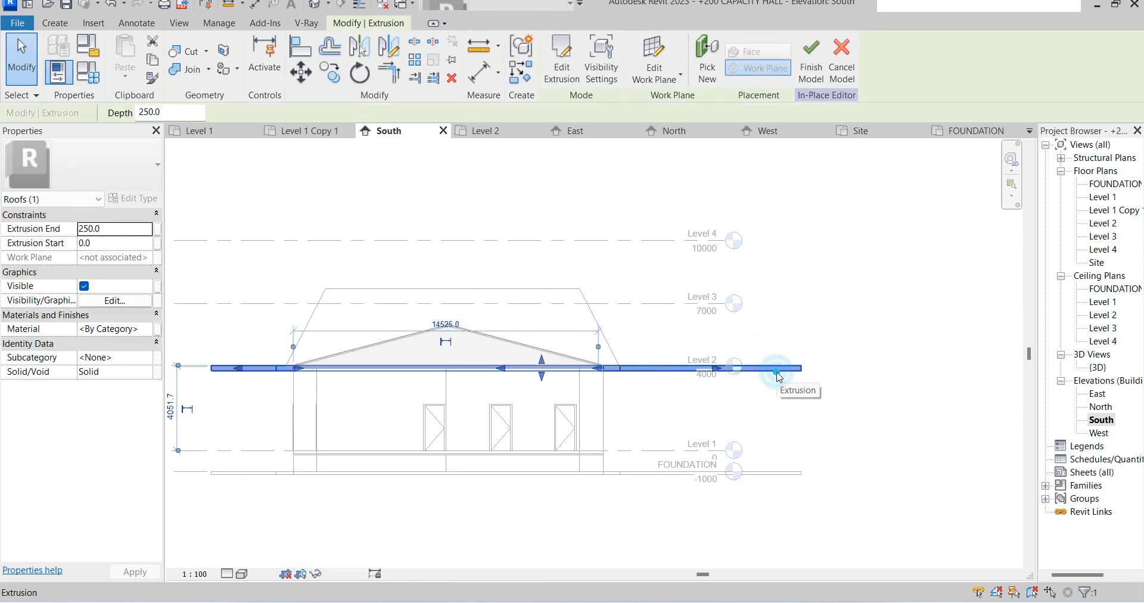
{"action": "scroll", "coordinate": [457, 391], "scroll_direction": "up", "scroll_amount": 2}
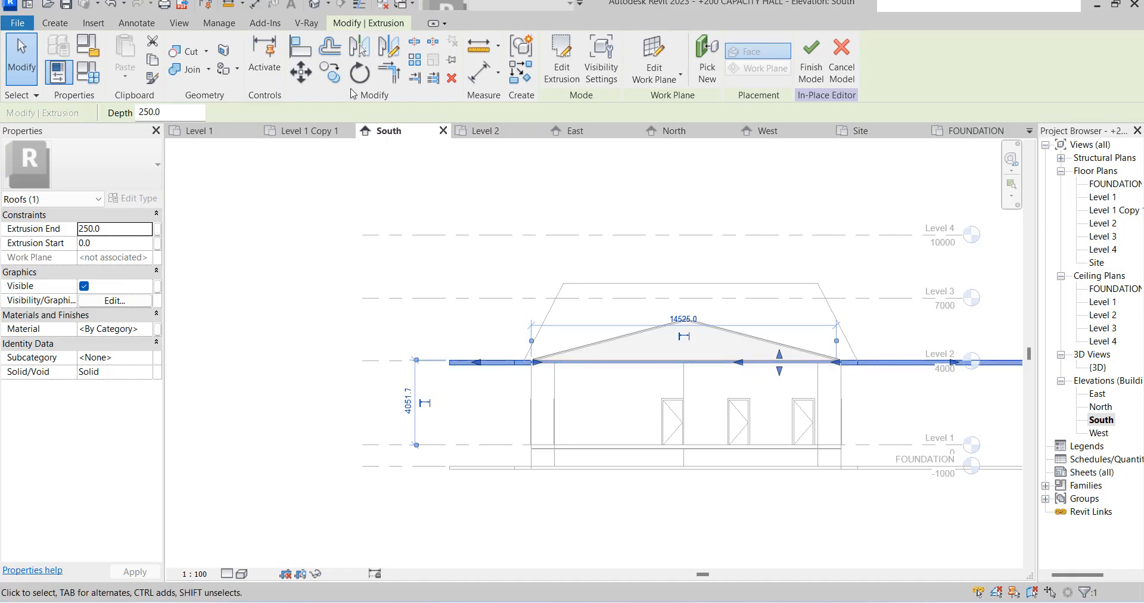
{"action": "left_click", "coordinate": [366, 75]}
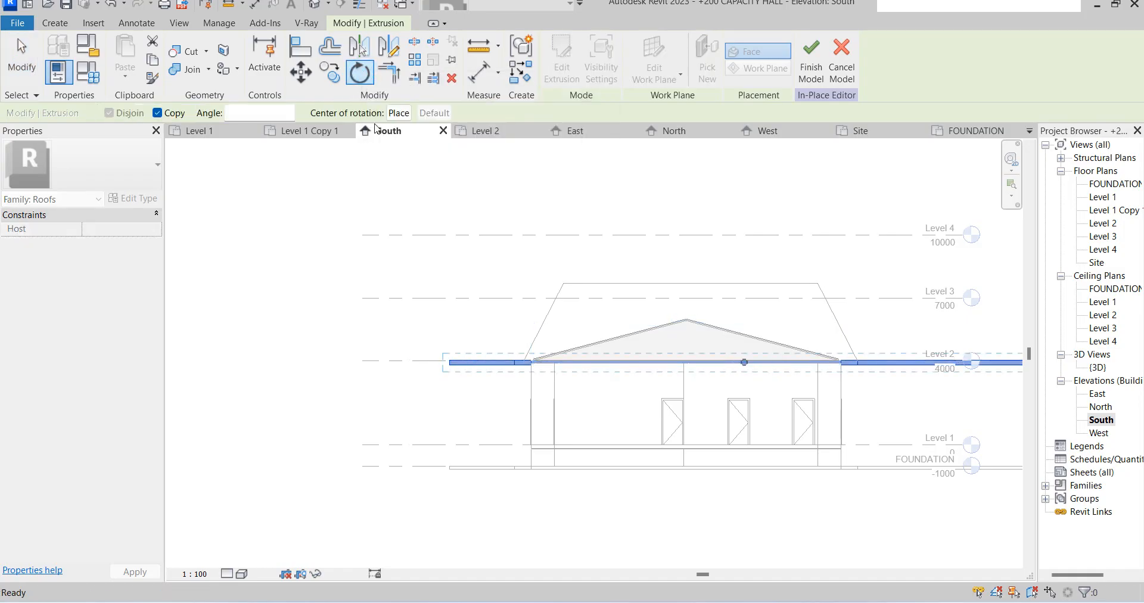
{"action": "left_click_drag", "start_coordinate": [744, 363], "coordinate": [450, 364]}
{"action": "left_click", "coordinate": [450, 365]}
{"action": "scroll", "coordinate": [209, 402], "scroll_direction": "down", "scroll_amount": 2}
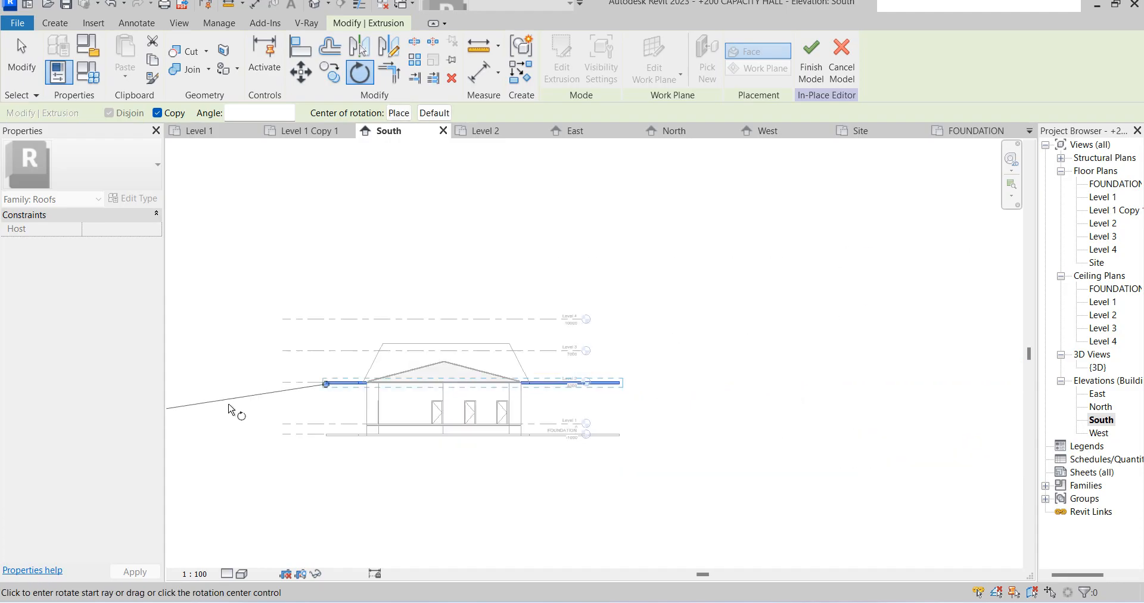
{"action": "scroll", "coordinate": [617, 396], "scroll_direction": "up", "scroll_amount": 2}
{"action": "left_click", "coordinate": [619, 378]}
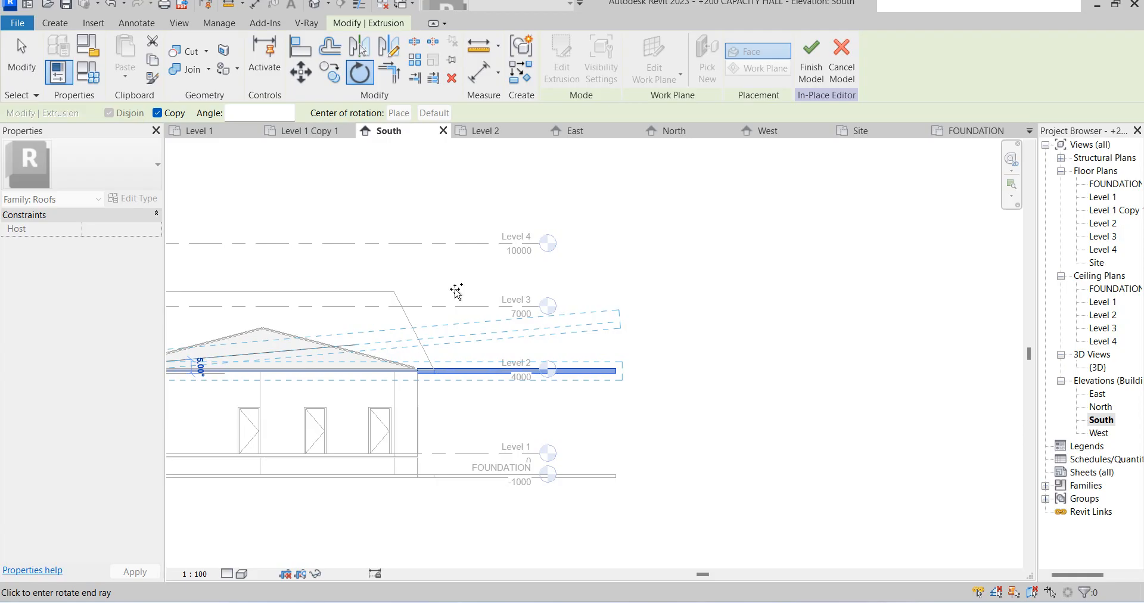
{"action": "left_click", "coordinate": [157, 112]}
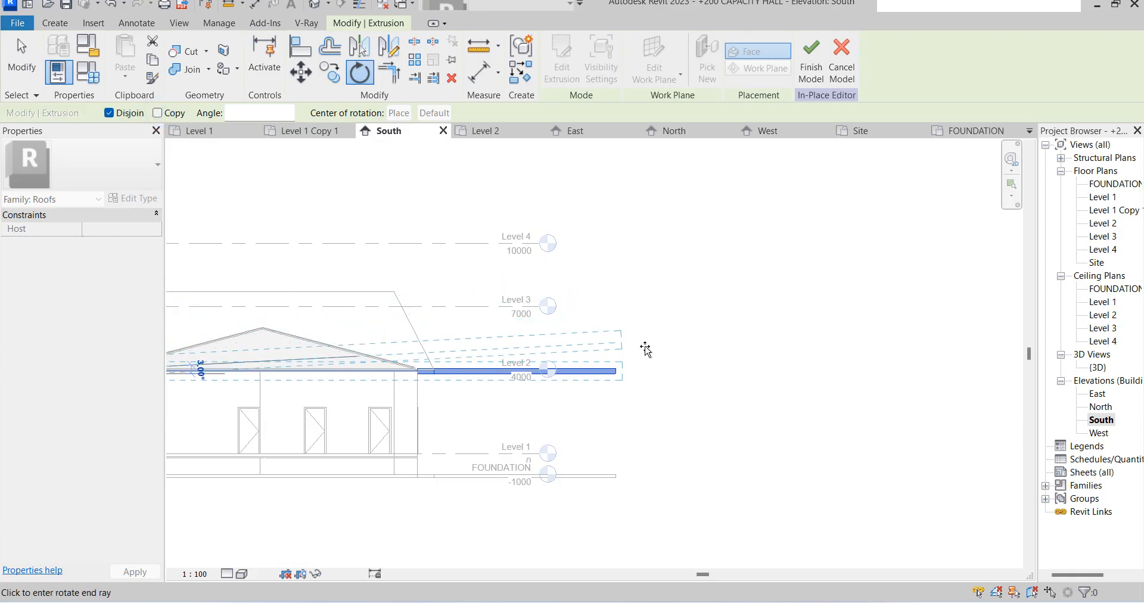
{"action": "left_click", "coordinate": [617, 338]}
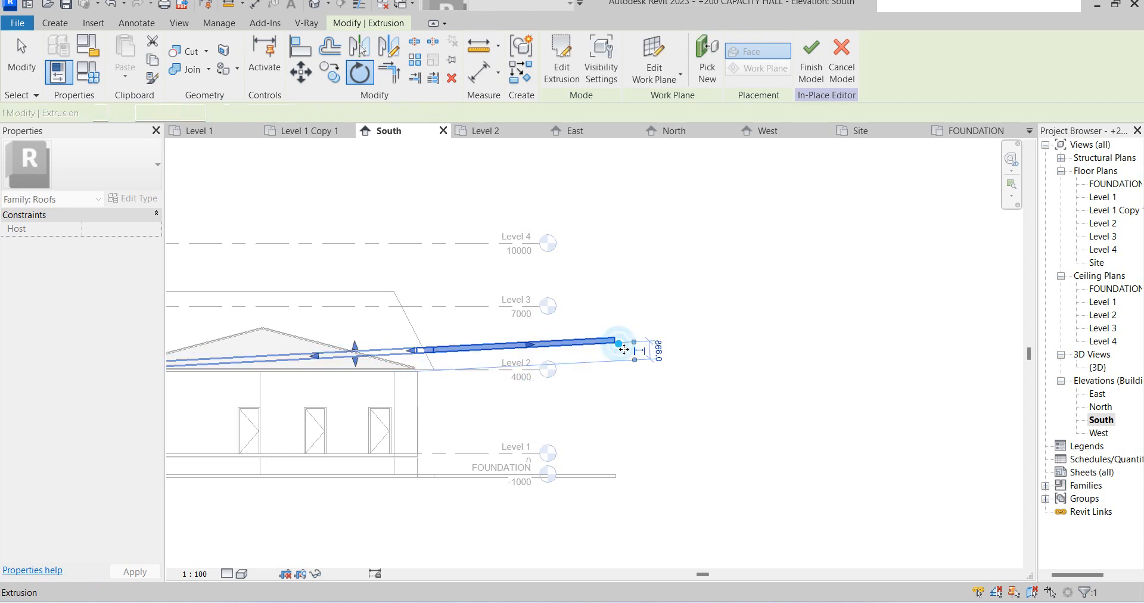
{"action": "left_click", "coordinate": [750, 354]}
Nudge the tilted extrusion down to the roof eave around Level 2 and clear the selection.
{"action": "scroll", "coordinate": [750, 366], "scroll_direction": "down", "scroll_amount": 4}
{"action": "scroll", "coordinate": [629, 374], "scroll_direction": "up", "scroll_amount": 2}
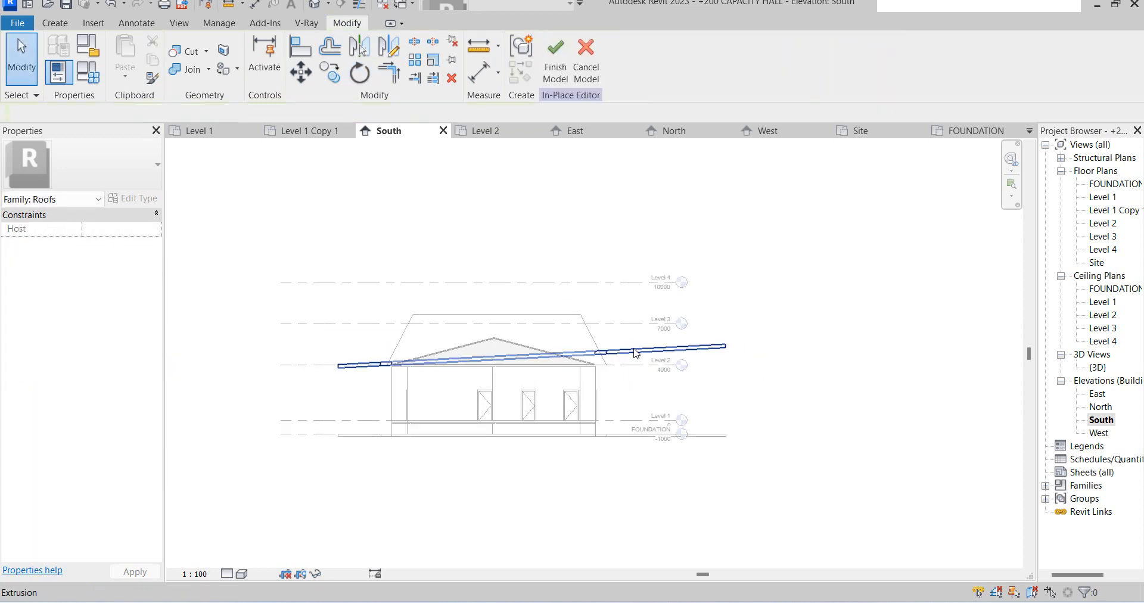
{"action": "left_click", "coordinate": [634, 351]}
{"action": "key", "text": "Down"}
{"action": "key", "text": "Down"}
{"action": "key", "text": "Down"}
{"action": "key", "text": "Down"}
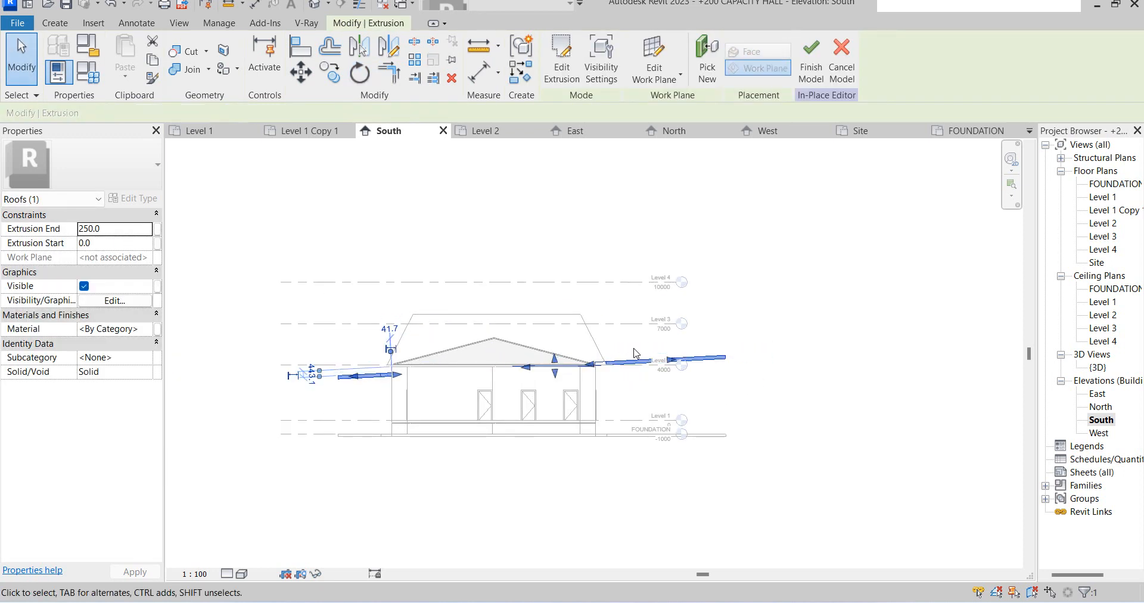
{"action": "key", "text": "Down"}
{"action": "key", "text": "Down"}
{"action": "key", "text": "Up"}
{"action": "key", "text": "Up"}
{"action": "key", "text": "Up"}
{"action": "key", "text": "Up"}
{"action": "key", "text": "Up"}
{"action": "key", "text": "Up"}
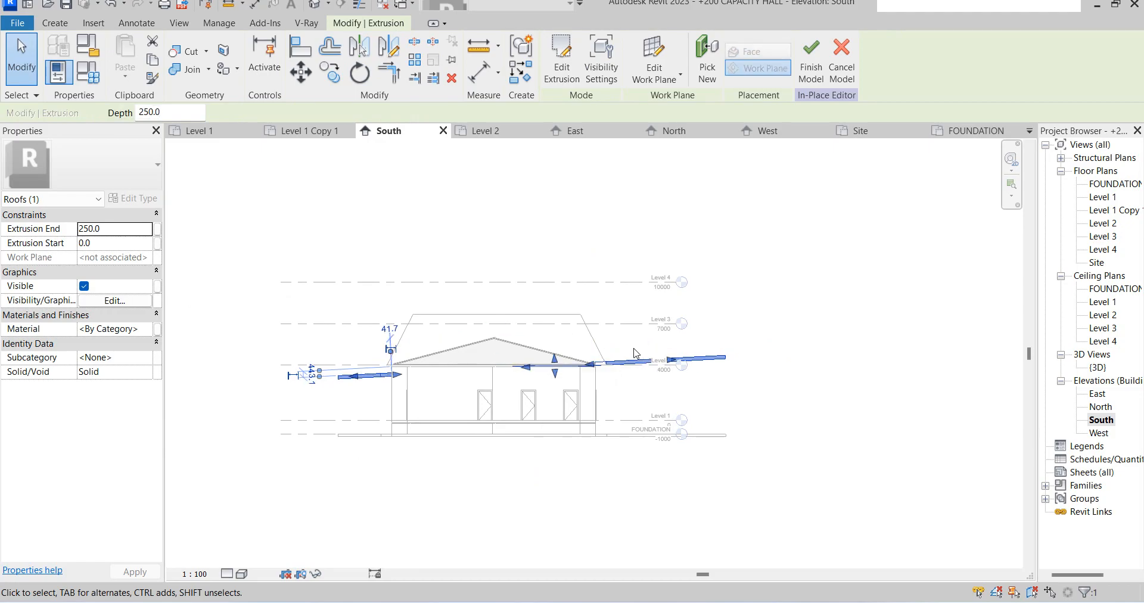
{"action": "left_click", "coordinate": [756, 278]}
{"action": "scroll", "coordinate": [598, 388], "scroll_direction": "down", "scroll_amount": 2}
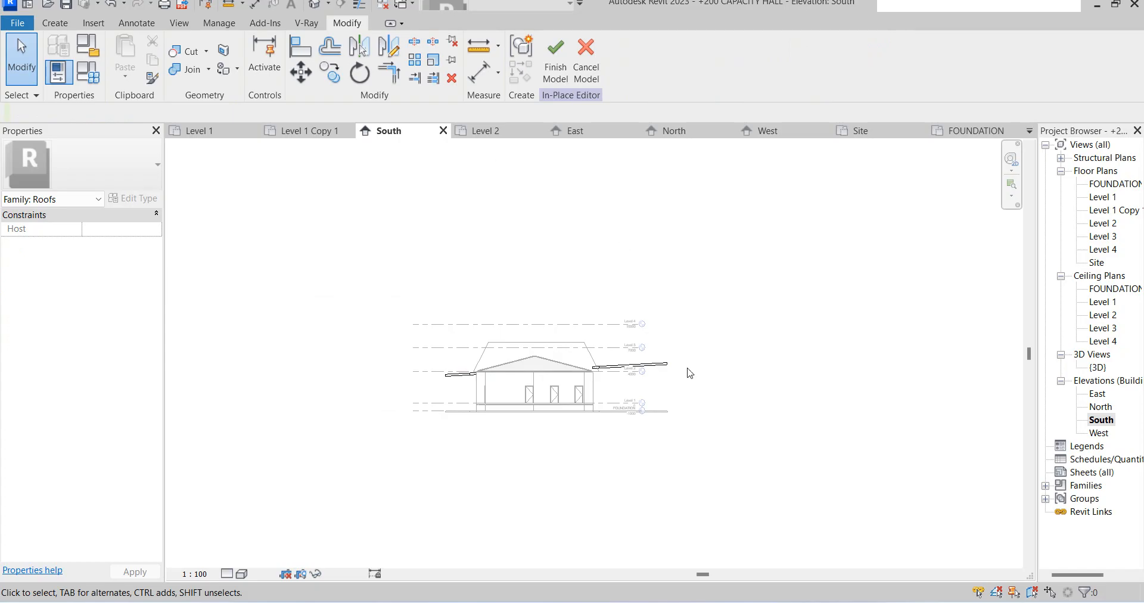
{"action": "scroll", "coordinate": [667, 366], "scroll_direction": "up", "scroll_amount": 1}
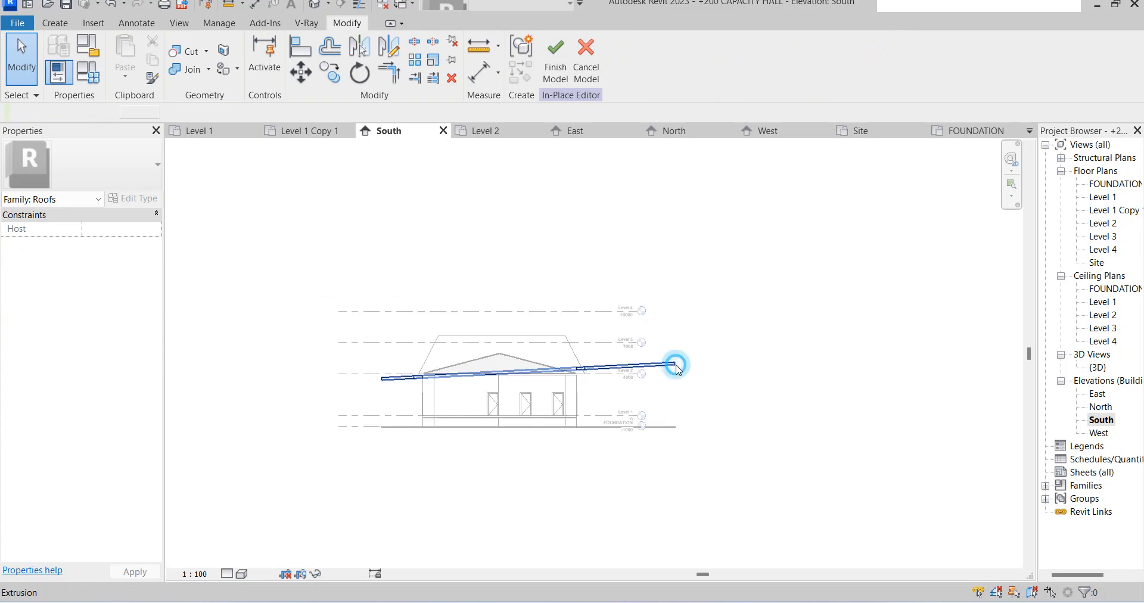
{"action": "left_click", "coordinate": [675, 366]}
{"action": "left_click", "coordinate": [561, 59]}
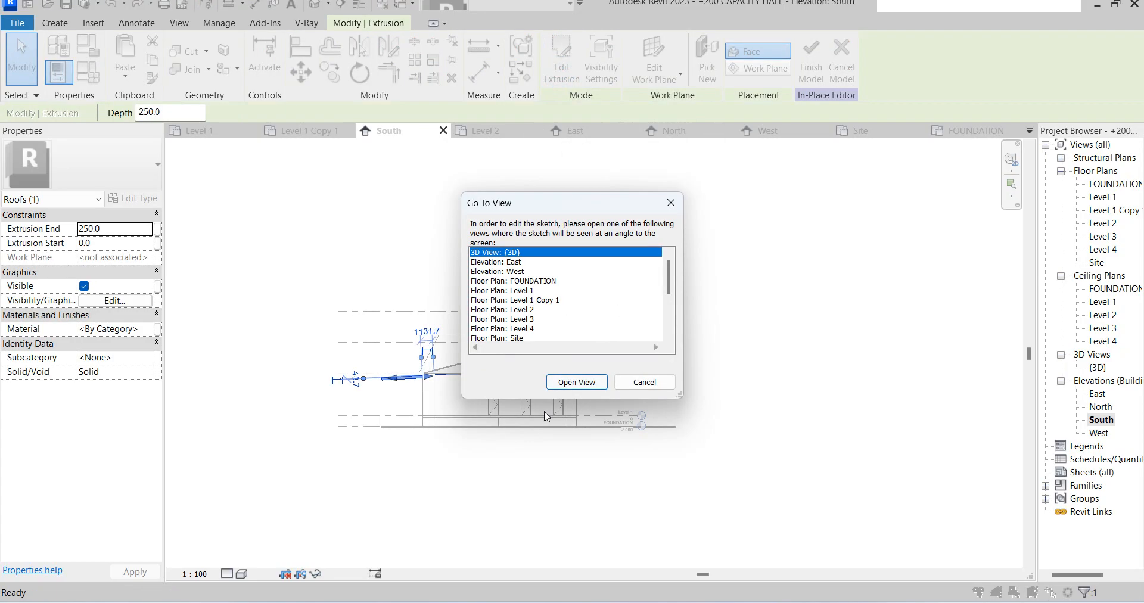
{"action": "left_click", "coordinate": [670, 203]}
Examine in the 3D view, from the building's back corner, how the tilted extrusion meets the main hall's hip roof.
{"action": "double_click", "coordinate": [1097, 367]}
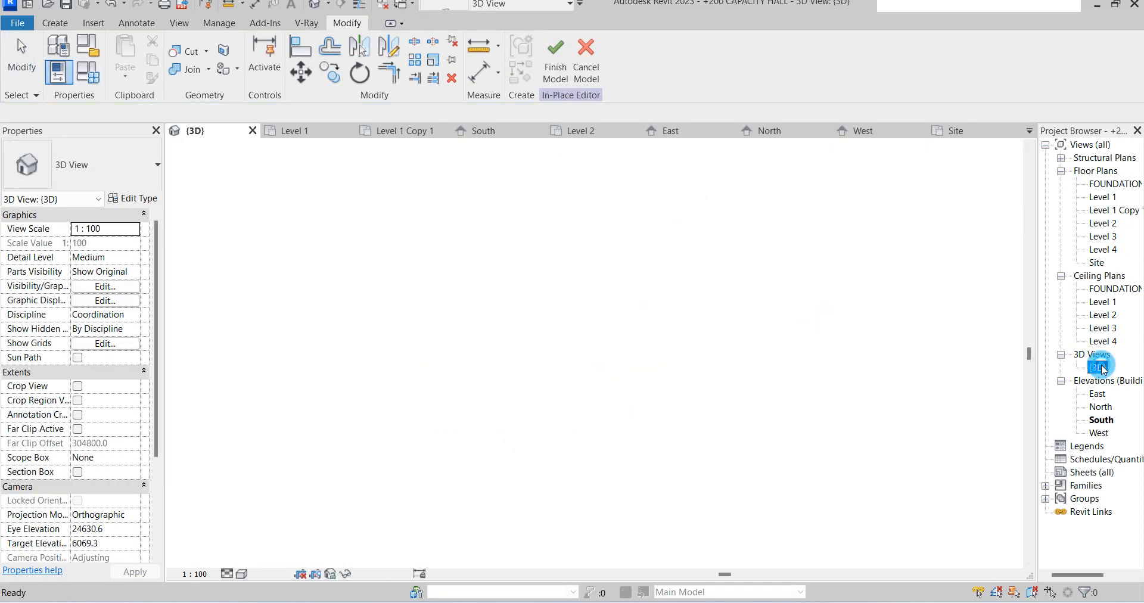
{"action": "scroll", "coordinate": [548, 491], "scroll_direction": "down", "scroll_amount": 3}
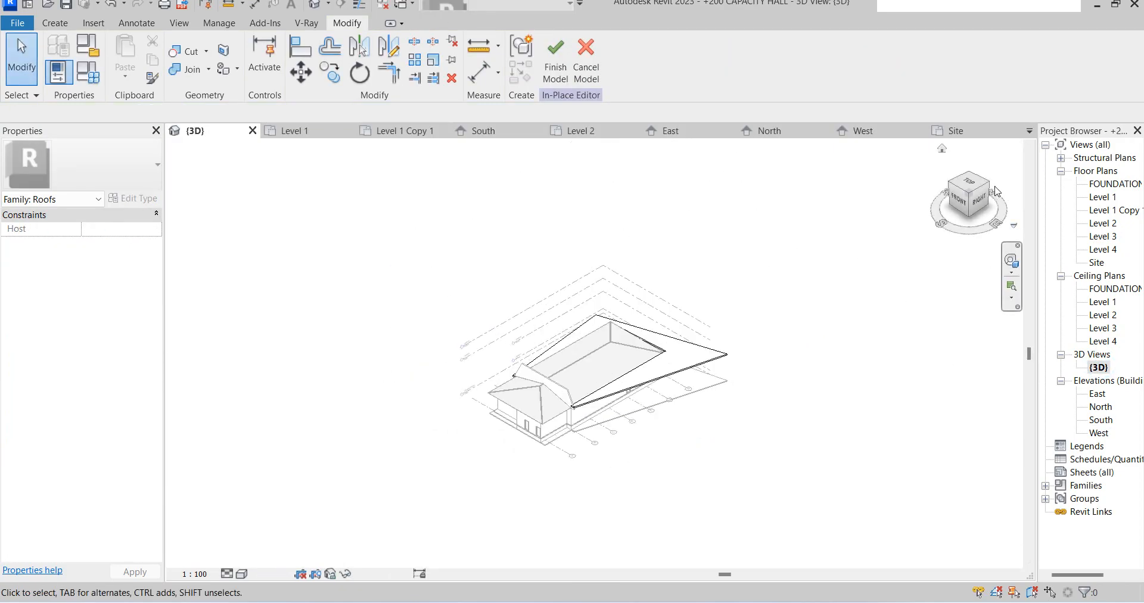
{"action": "left_click", "coordinate": [987, 184]}
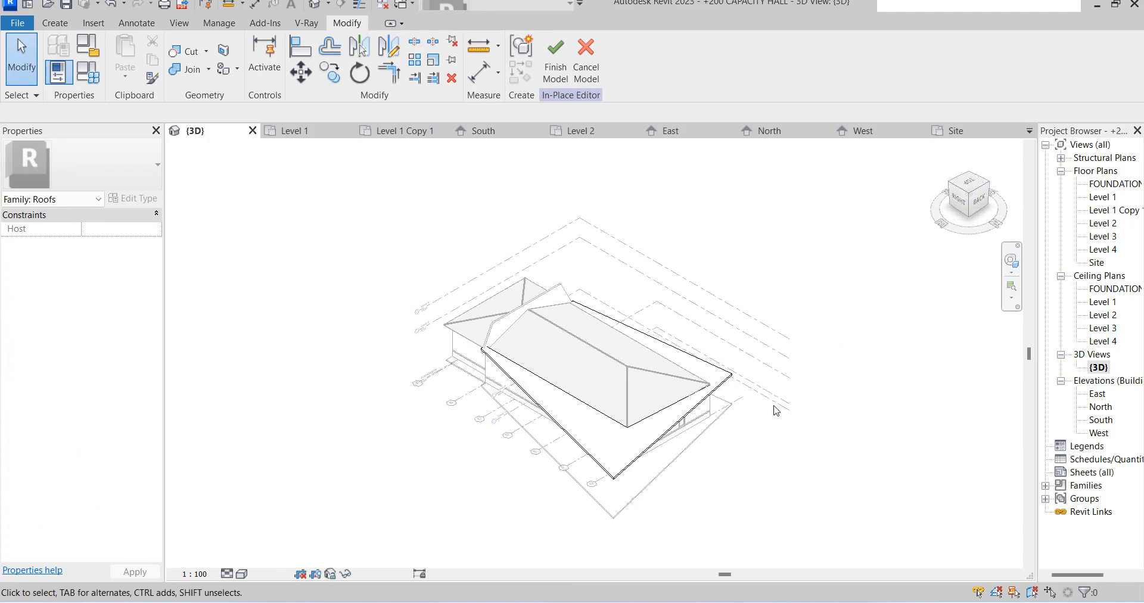
{"action": "scroll", "coordinate": [560, 417], "scroll_direction": "up", "scroll_amount": 5}
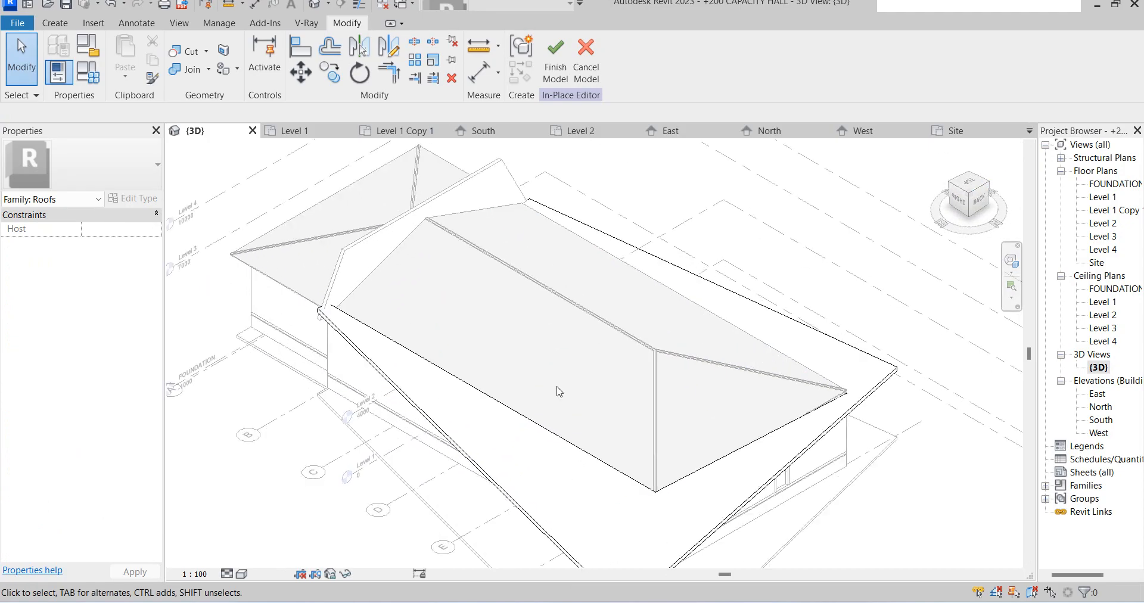
{"action": "scroll", "coordinate": [622, 474], "scroll_direction": "down", "scroll_amount": 3}
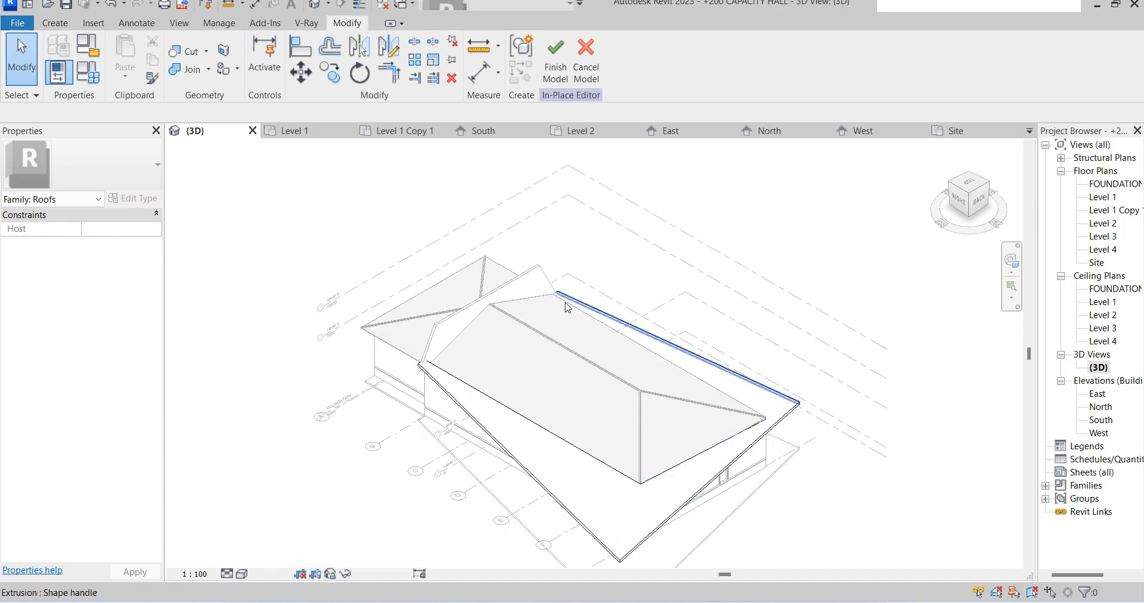
{"action": "scroll", "coordinate": [664, 480], "scroll_direction": "up", "scroll_amount": 2}
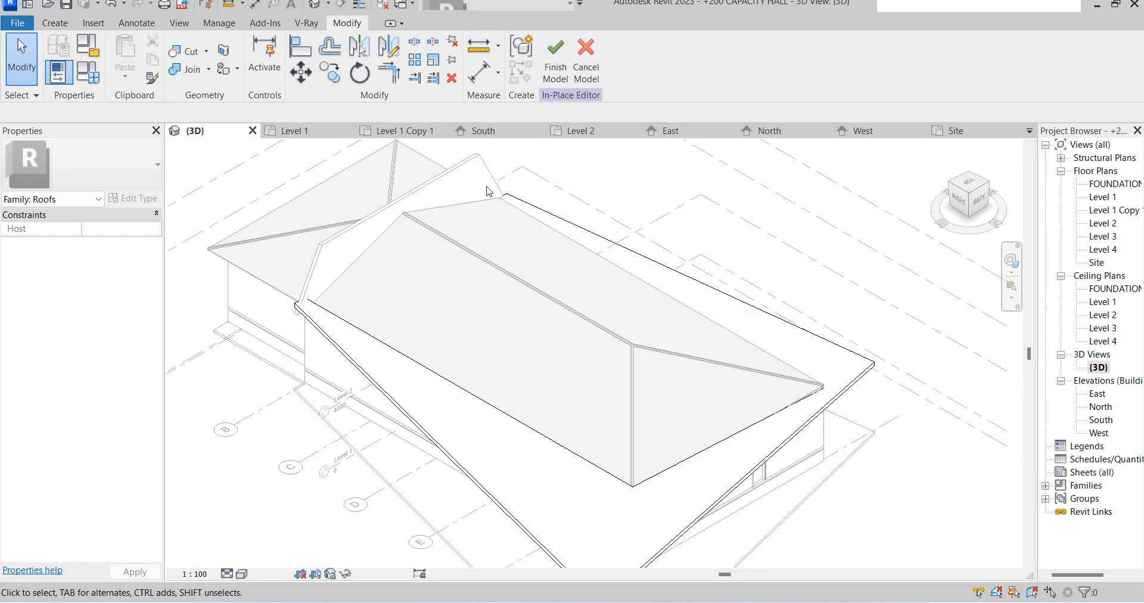
{"action": "scroll", "coordinate": [470, 274], "scroll_direction": "down", "scroll_amount": 3}
{"action": "scroll", "coordinate": [560, 474], "scroll_direction": "up", "scroll_amount": 3}
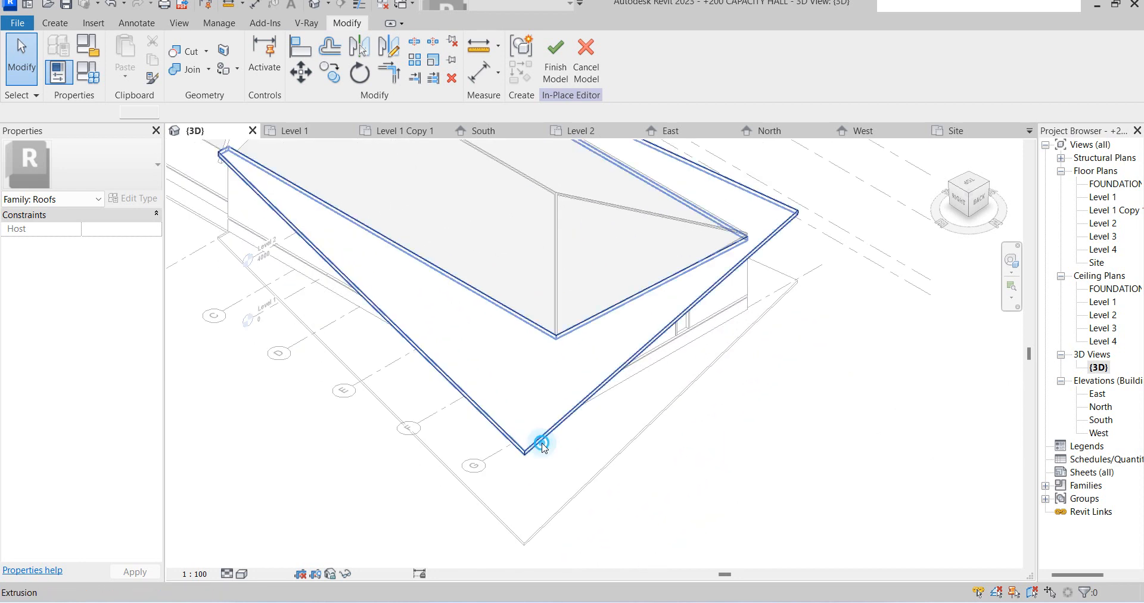
Edit the extrusion's sketch in the Level 2 plan and delete the inner lines along the main hall's roof.
{"action": "left_click", "coordinate": [543, 447]}
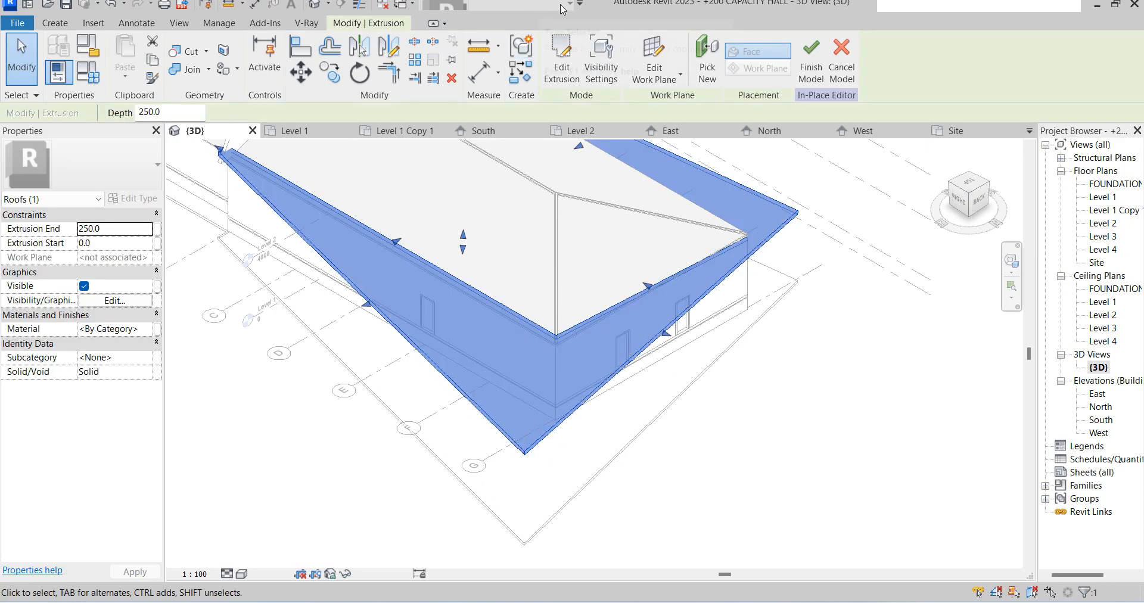
{"action": "left_click", "coordinate": [562, 60]}
{"action": "scroll", "coordinate": [639, 356], "scroll_direction": "down", "scroll_amount": 1}
{"action": "scroll", "coordinate": [646, 381], "scroll_direction": "down", "scroll_amount": 2}
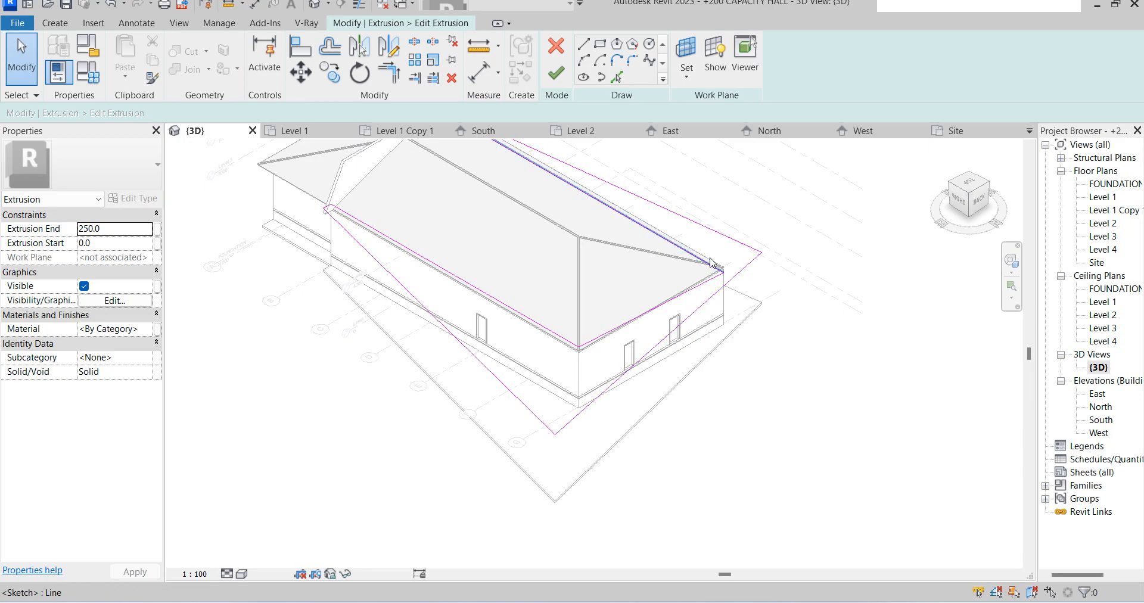
{"action": "double_click", "coordinate": [1102, 224]}
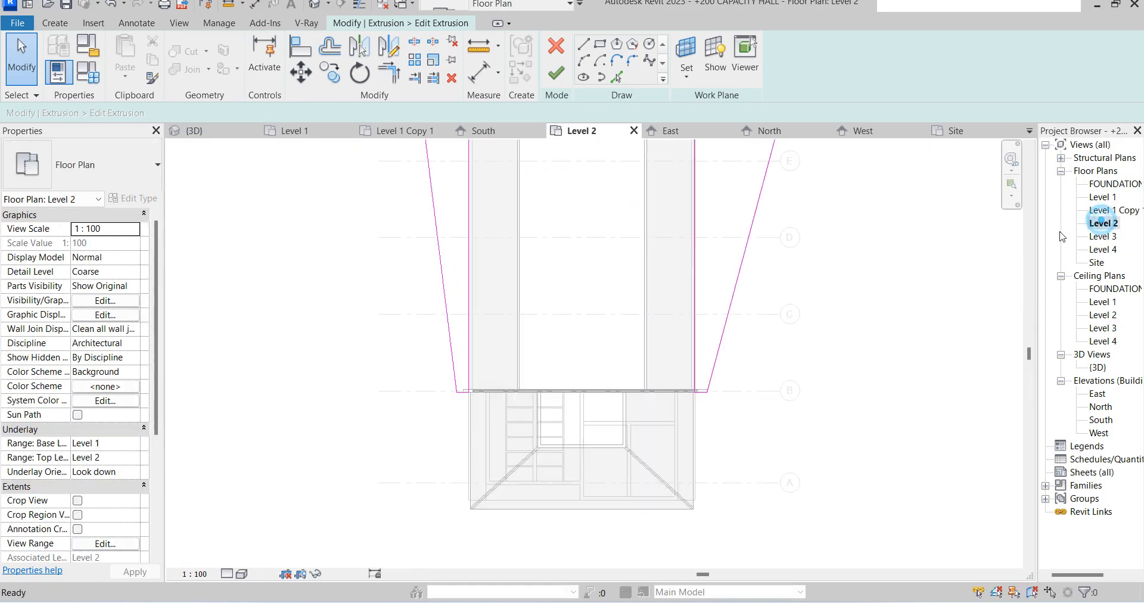
{"action": "left_click_drag", "start_coordinate": [684, 194], "coordinate": [634, 161]}
{"action": "key", "text": "Delete"}
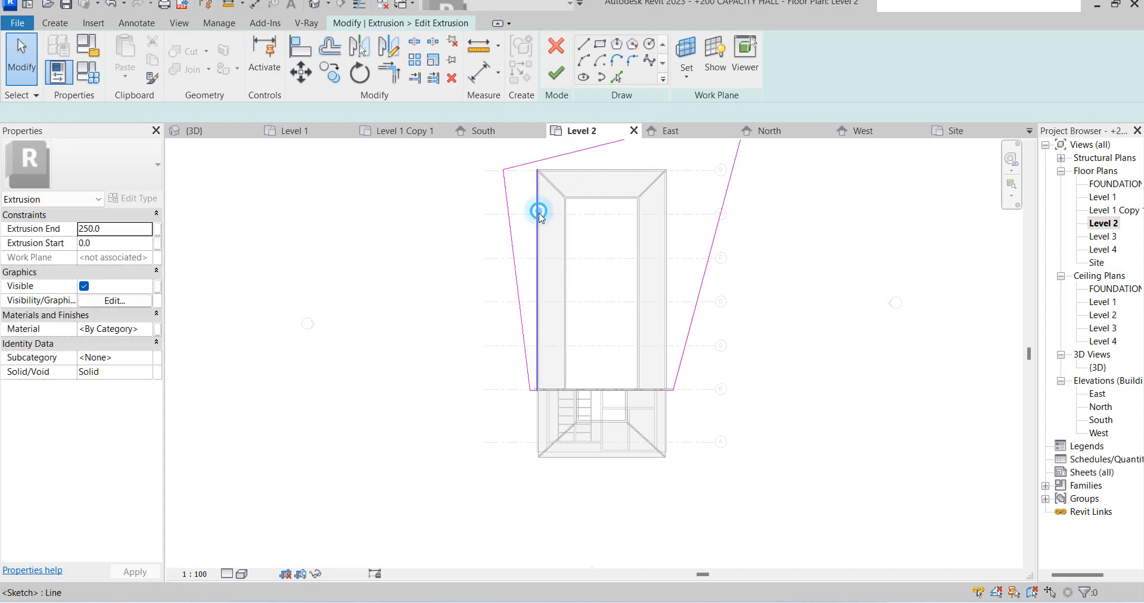
{"action": "scroll", "coordinate": [537, 392], "scroll_direction": "up", "scroll_amount": 3}
{"action": "scroll", "coordinate": [531, 358], "scroll_direction": "down", "scroll_amount": 2}
Close the outline's south side at grid B by deleting the short east line and trimming the west one to the slanted east side; finish the sketch.
{"action": "left_click", "coordinate": [796, 352]}
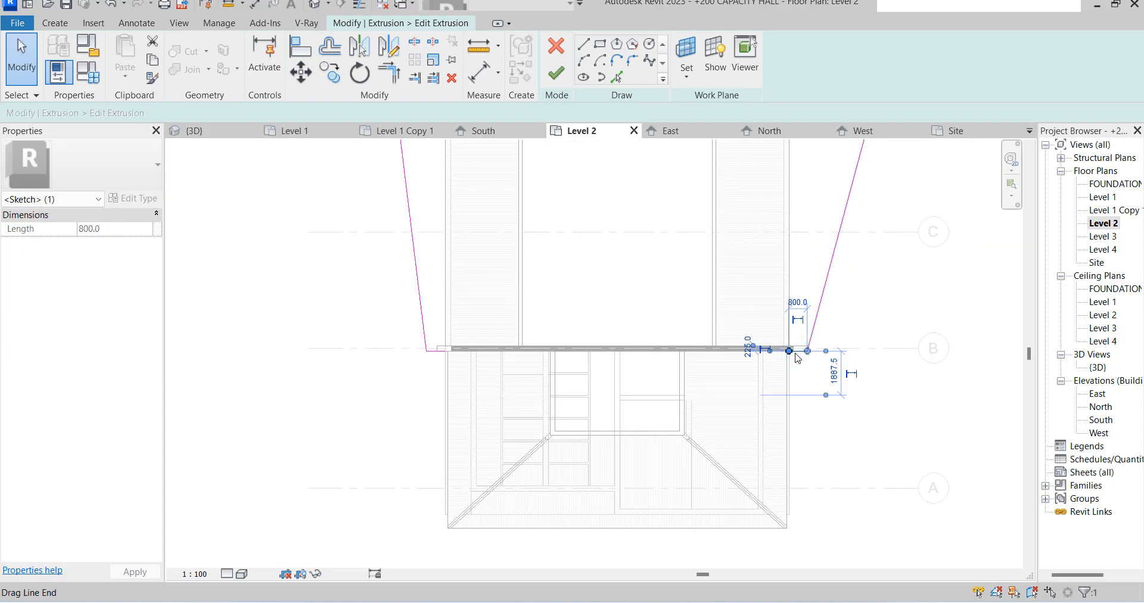
{"action": "key", "text": "Delete"}
{"action": "left_click", "coordinate": [389, 74]}
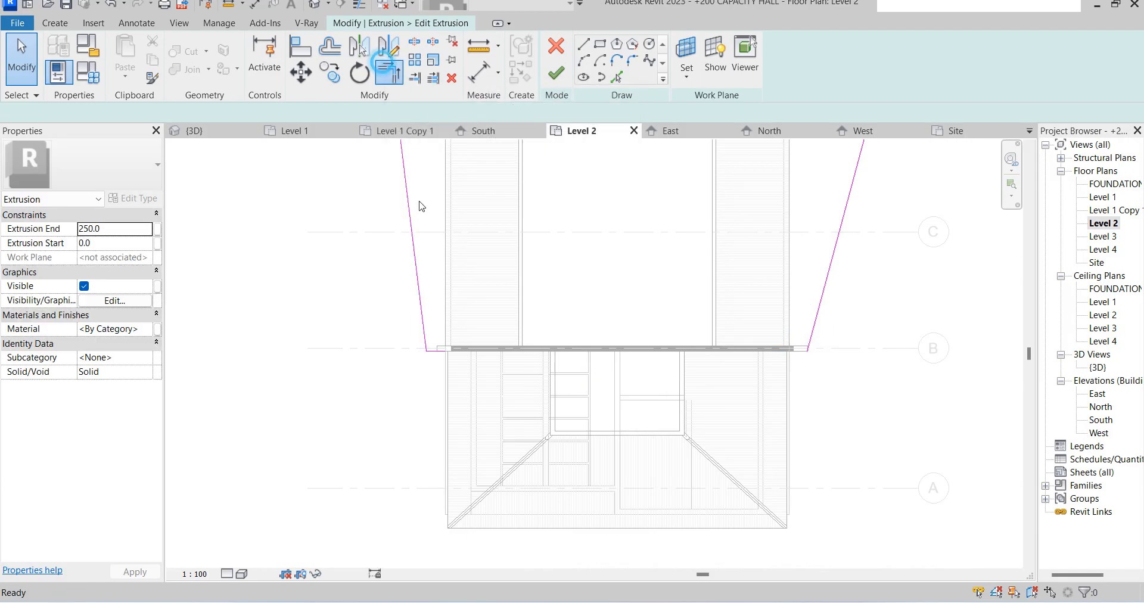
{"action": "left_click", "coordinate": [438, 356]}
{"action": "left_click", "coordinate": [816, 325]}
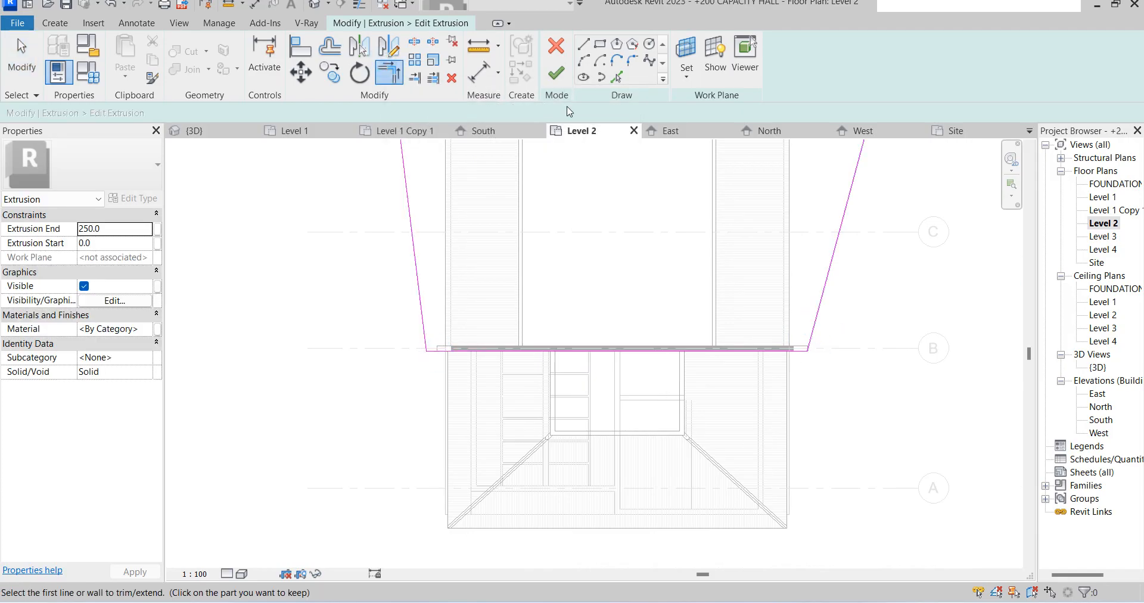
{"action": "left_click", "coordinate": [556, 74]}
{"action": "left_click", "coordinate": [334, 415]}
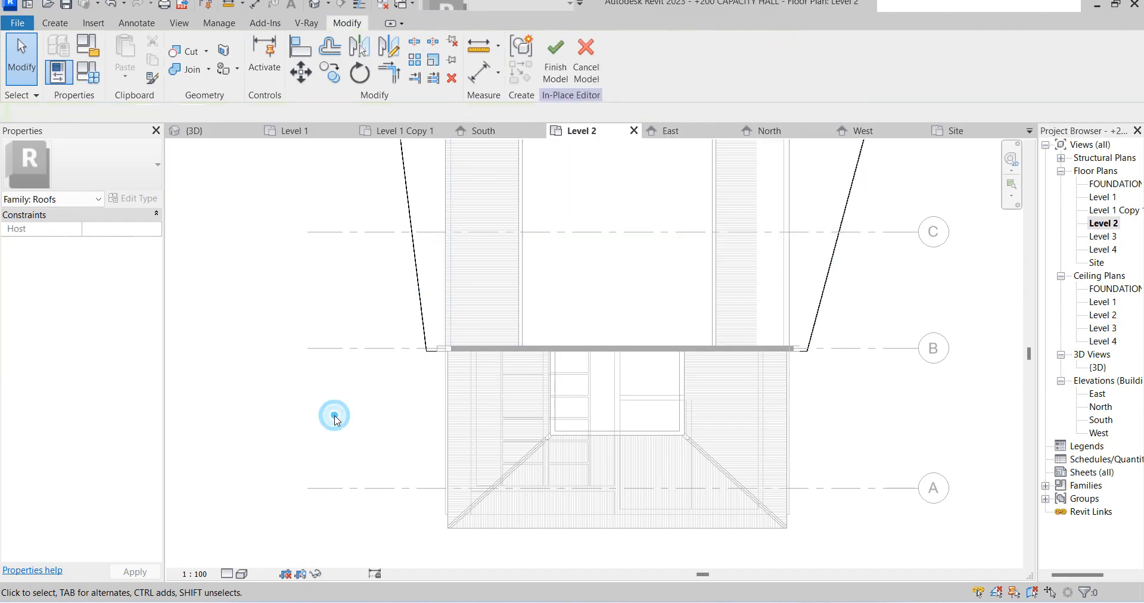
Check the closed slab in the 3D view and finish the in-place roof model.
{"action": "scroll", "coordinate": [334, 415], "scroll_direction": "down", "scroll_amount": 5}
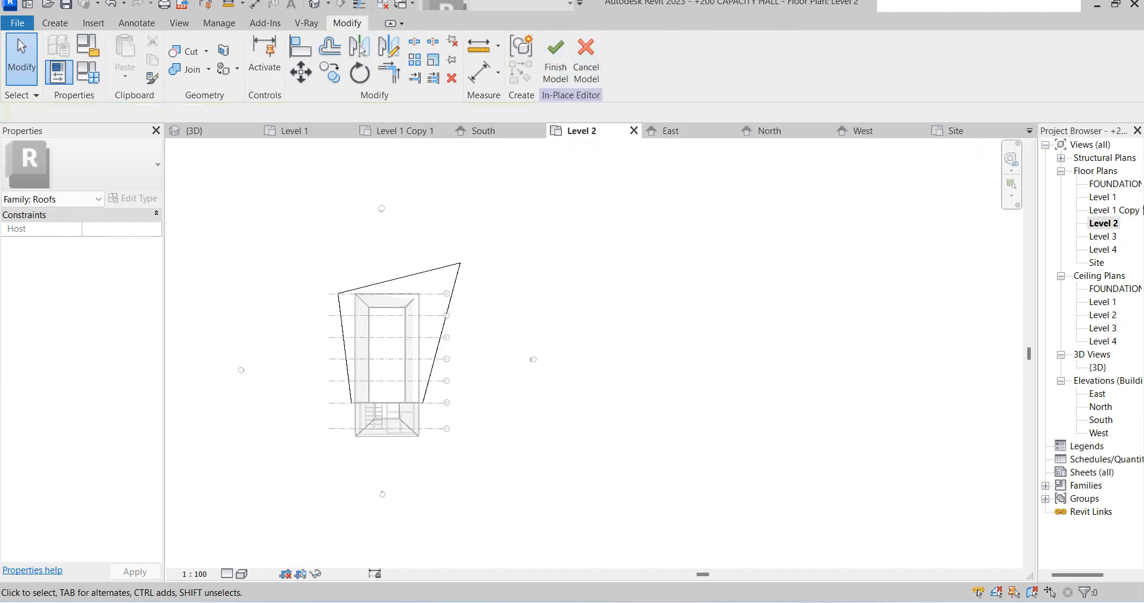
{"action": "double_click", "coordinate": [1098, 367]}
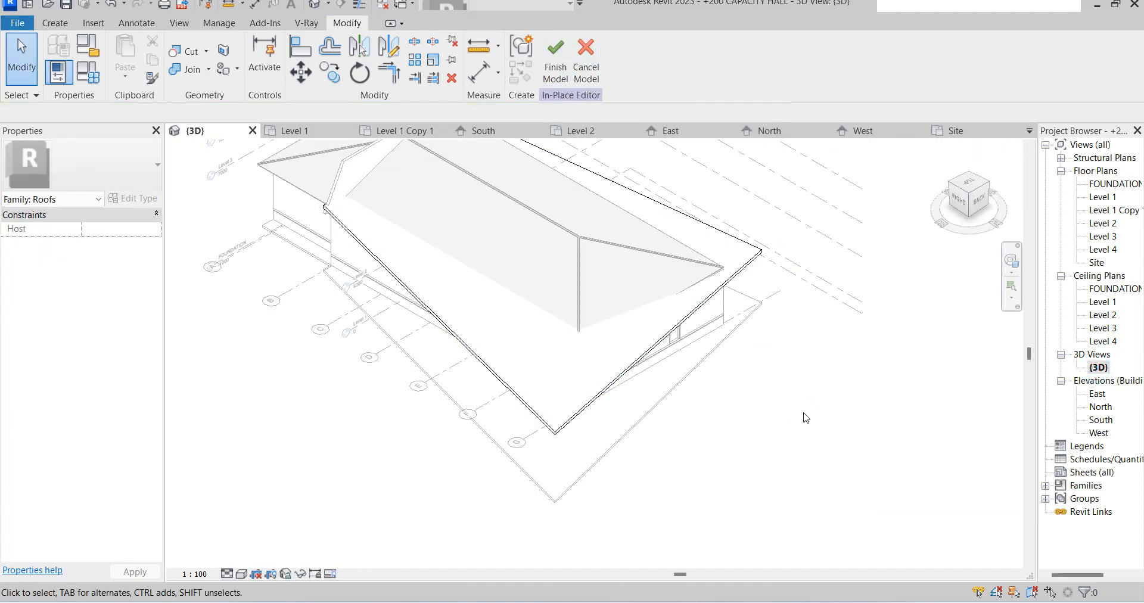
{"action": "scroll", "coordinate": [639, 410], "scroll_direction": "down", "scroll_amount": 5}
{"action": "scroll", "coordinate": [605, 368], "scroll_direction": "up", "scroll_amount": 4}
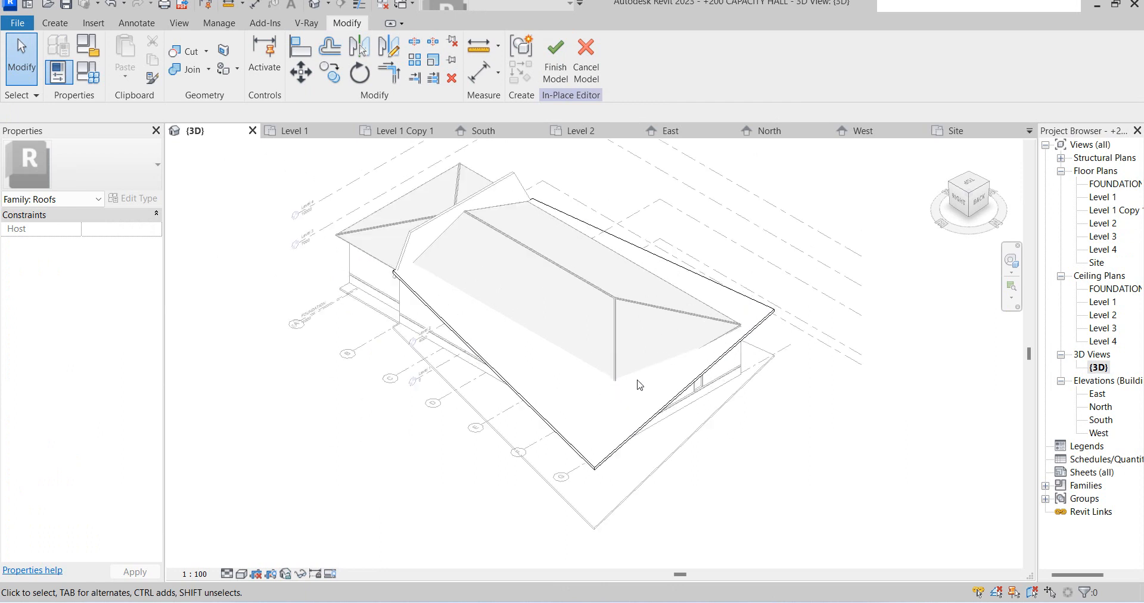
{"action": "scroll", "coordinate": [701, 352], "scroll_direction": "up", "scroll_amount": 2}
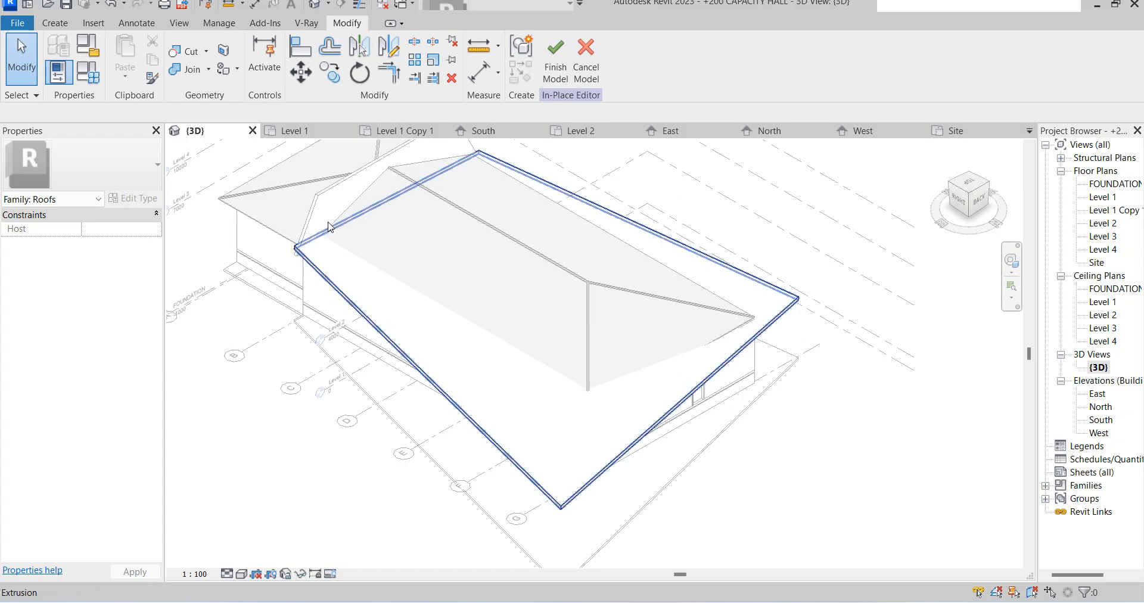
{"action": "left_click", "coordinate": [553, 63]}
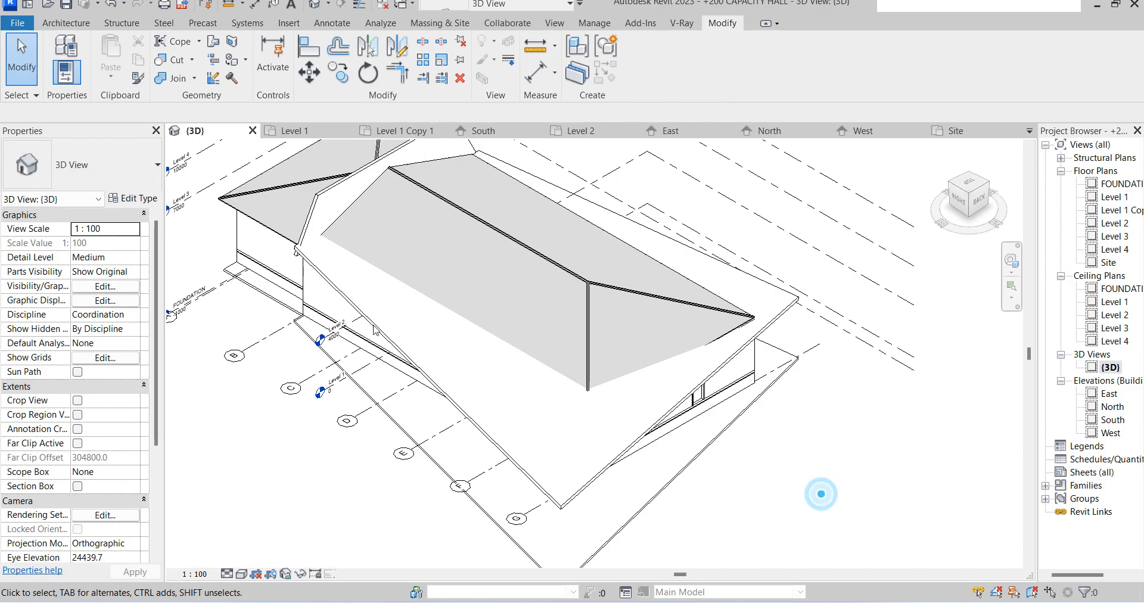
{"action": "scroll", "coordinate": [381, 331], "scroll_direction": "down", "scroll_amount": 3}
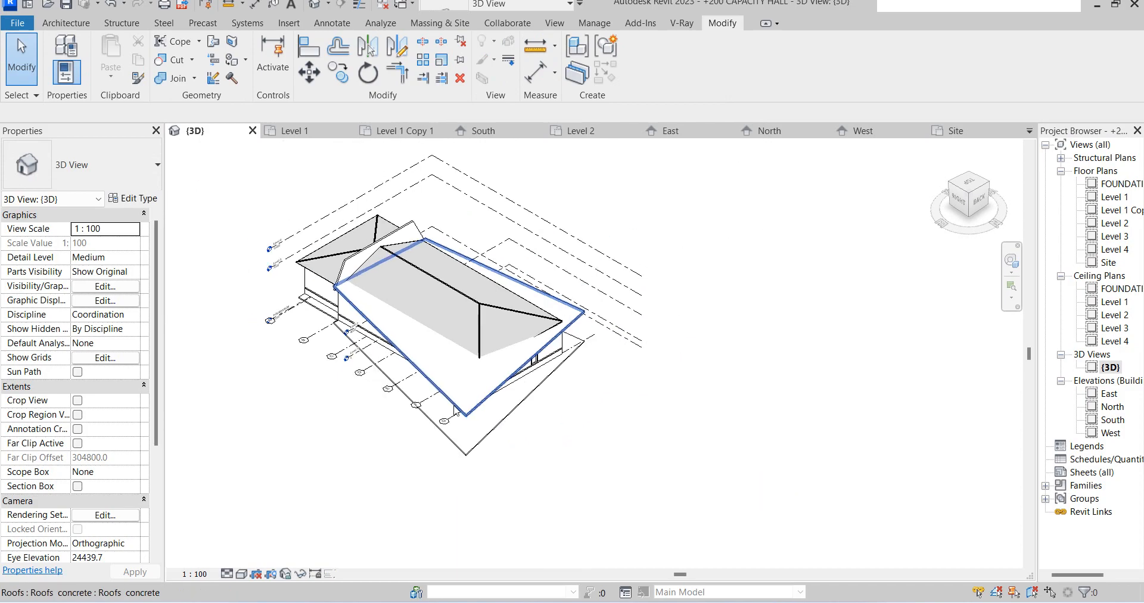
Set the 3D view to the Realistic visual style so the hall's roofs and concrete slab display their materials.
{"action": "left_click", "coordinate": [241, 574]}
{"action": "left_click", "coordinate": [266, 558]}
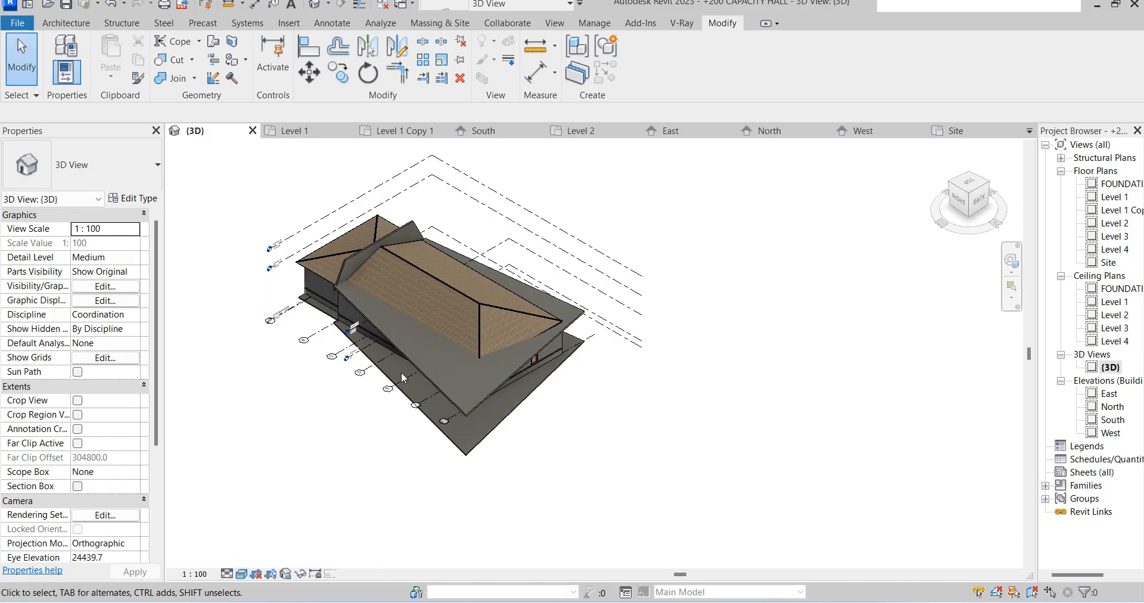
{"action": "scroll", "coordinate": [401, 372], "scroll_direction": "up", "scroll_amount": 2}
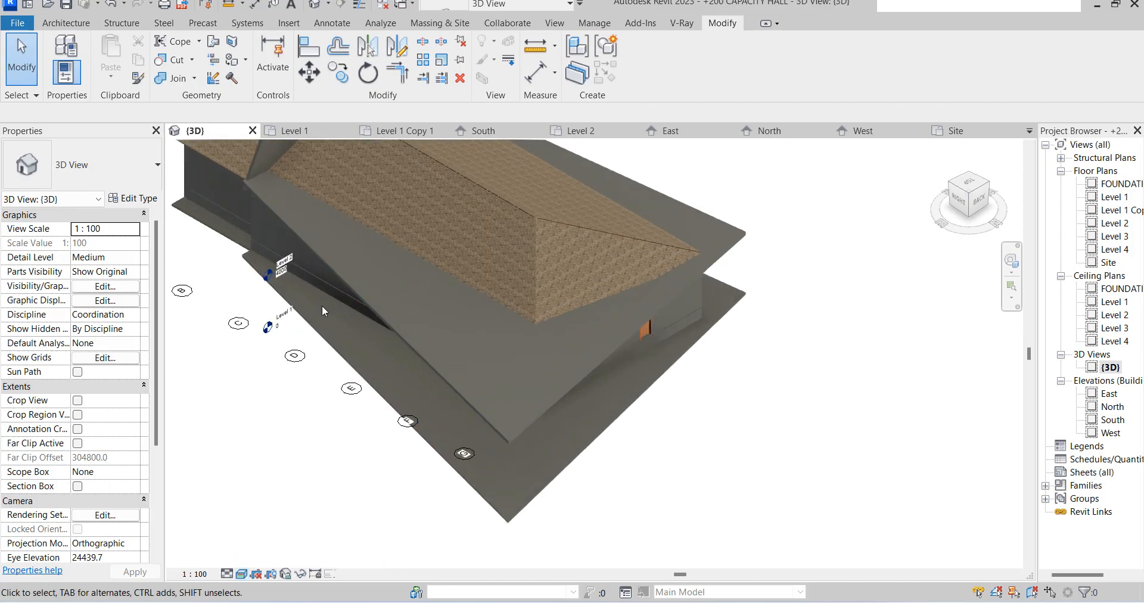
{"action": "scroll", "coordinate": [609, 359], "scroll_direction": "down", "scroll_amount": 4}
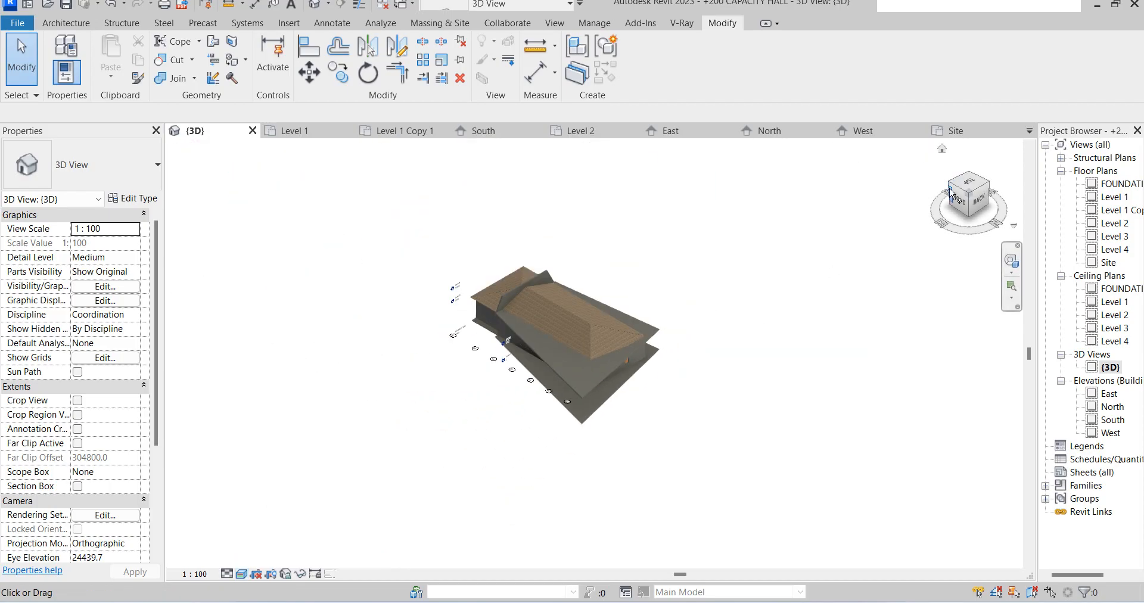
Examine how the tilted concrete slab meets the walls and hip roofs, from the building's right side and then its front-right corner.
{"action": "left_click_drag", "start_coordinate": [953, 187], "coordinate": [997, 157]}
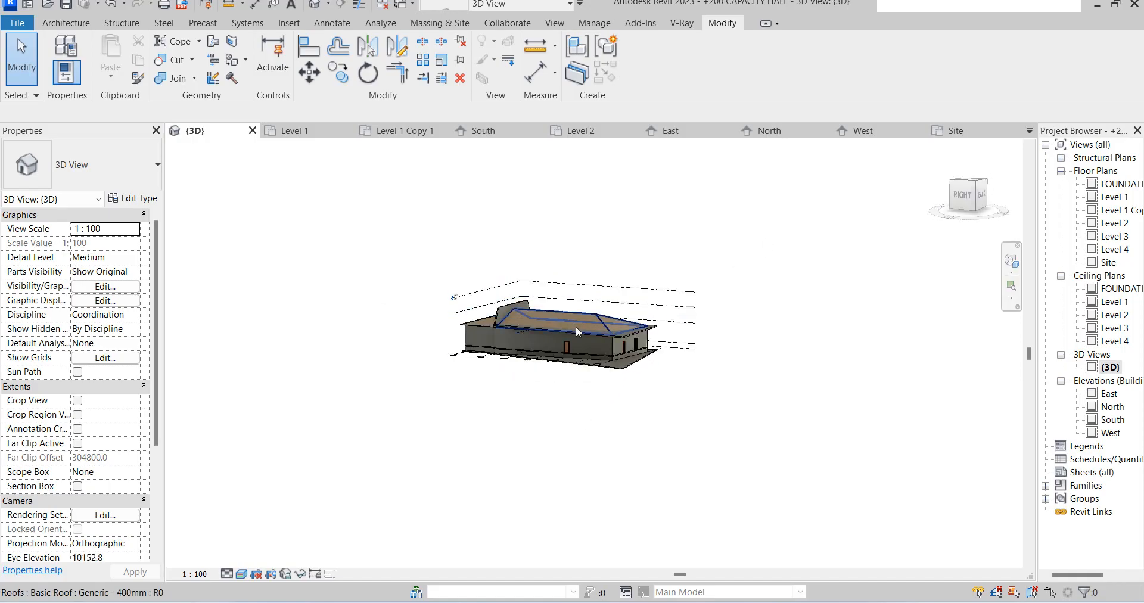
{"action": "scroll", "coordinate": [568, 357], "scroll_direction": "up", "scroll_amount": 2}
{"action": "scroll", "coordinate": [427, 342], "scroll_direction": "up", "scroll_amount": 2}
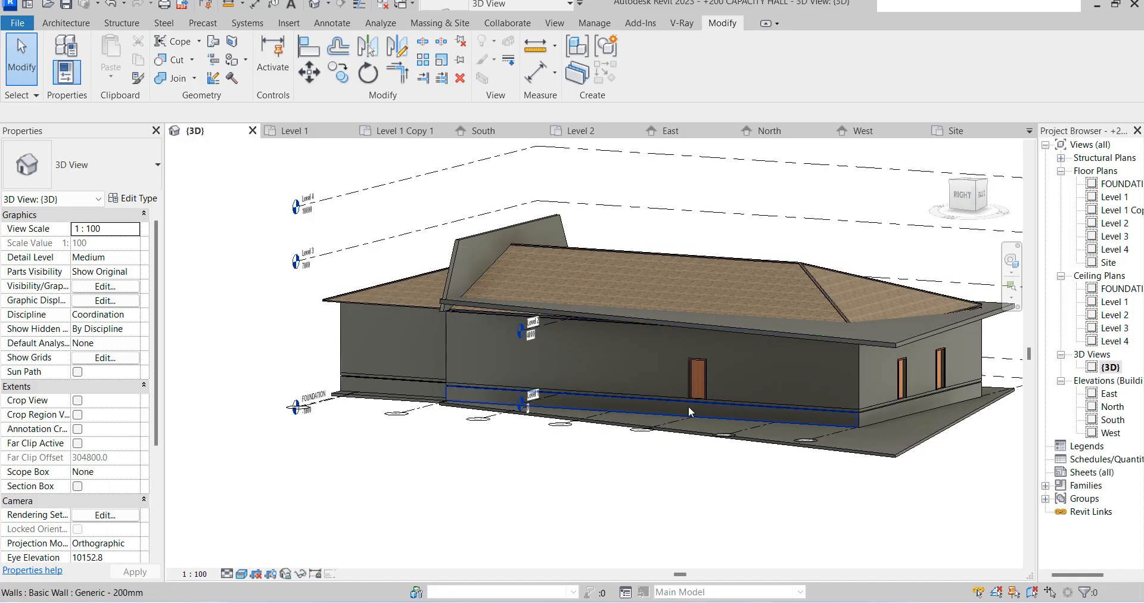
{"action": "scroll", "coordinate": [761, 415], "scroll_direction": "down", "scroll_amount": 3}
{"action": "scroll", "coordinate": [623, 331], "scroll_direction": "up", "scroll_amount": 5}
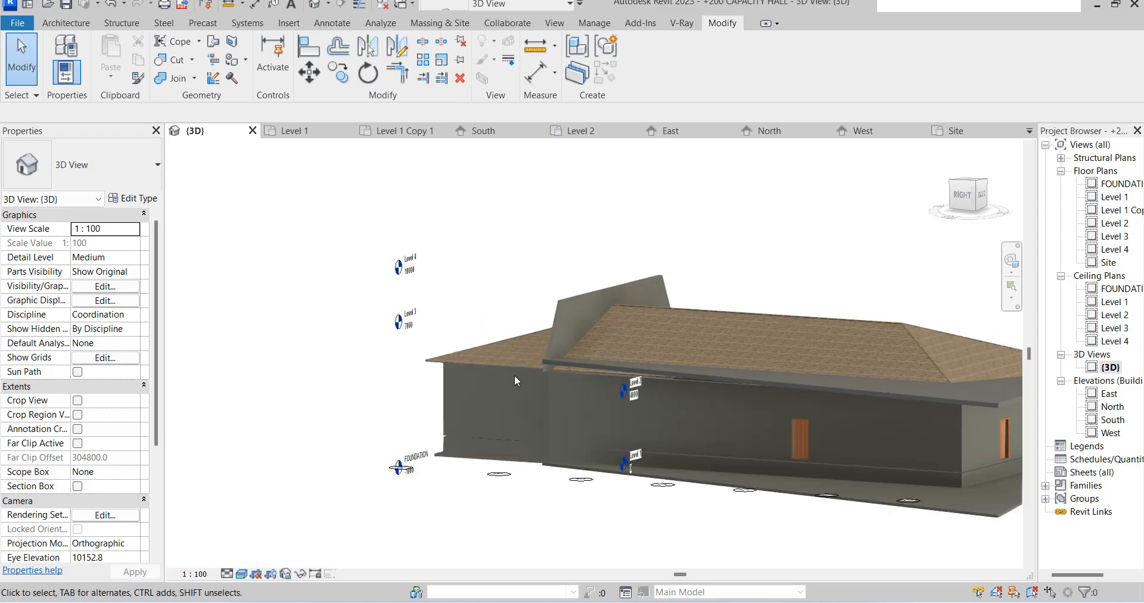
{"action": "mouse_move", "coordinate": [976, 186]}
{"action": "left_mouse_down"}
{"action": "mouse_move", "coordinate": [959, 223]}
{"action": "mouse_move", "coordinate": [173, 210]}
{"action": "mouse_move", "coordinate": [298, 207]}
{"action": "left_mouse_up"}
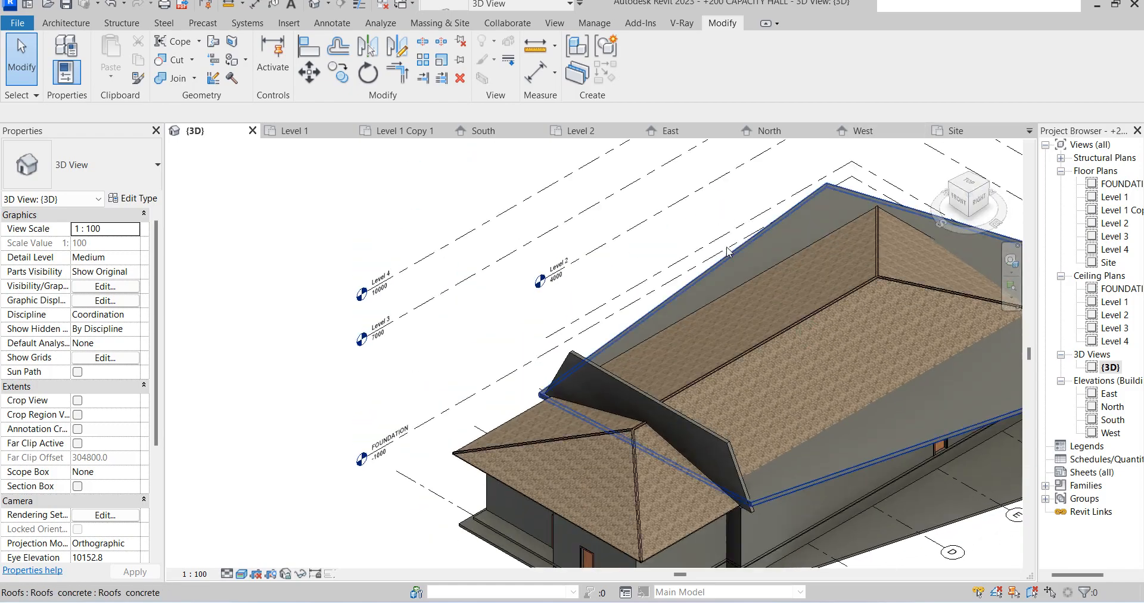
{"action": "scroll", "coordinate": [611, 424], "scroll_direction": "down", "scroll_amount": 3}
{"action": "scroll", "coordinate": [746, 436], "scroll_direction": "up", "scroll_amount": 3}
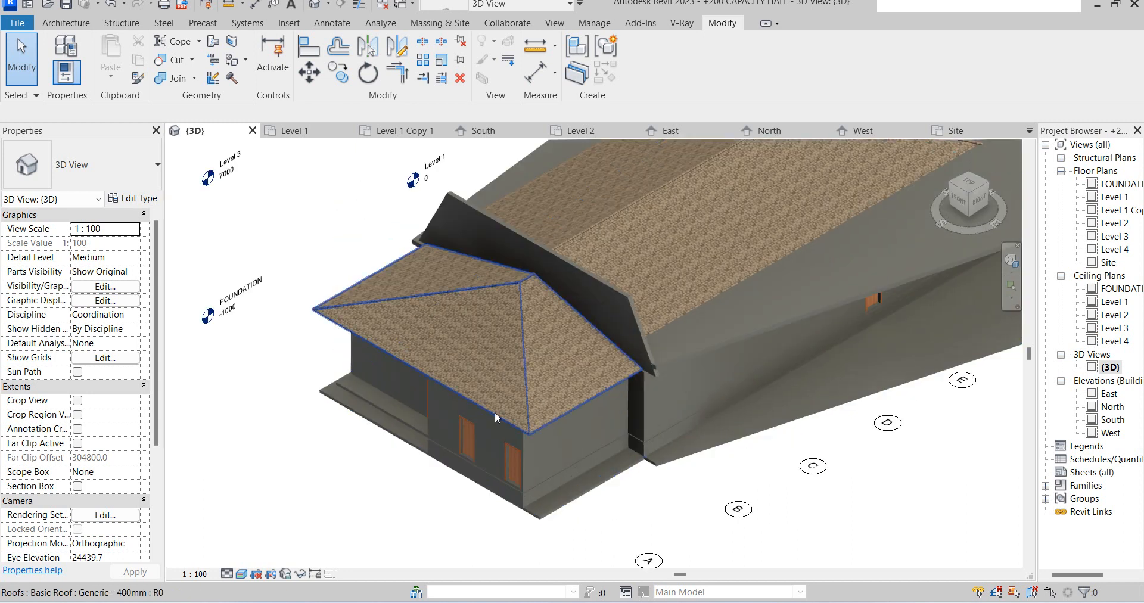
{"action": "scroll", "coordinate": [535, 400], "scroll_direction": "down", "scroll_amount": 5}
{"action": "scroll", "coordinate": [860, 262], "scroll_direction": "up", "scroll_amount": 3}
{"action": "scroll", "coordinate": [480, 417], "scroll_direction": "down", "scroll_amount": 4}
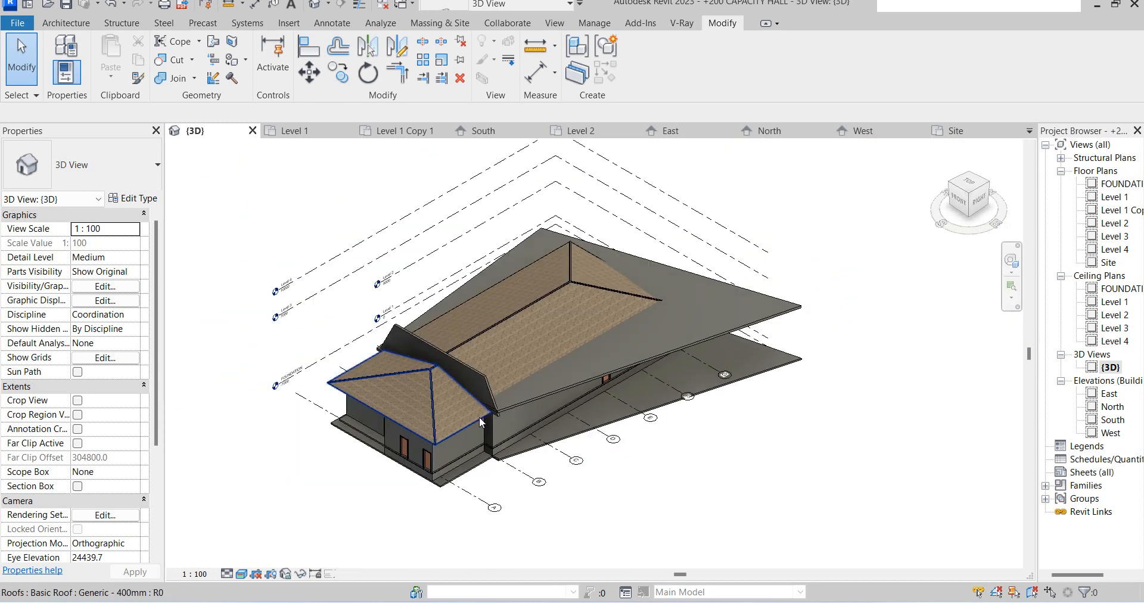